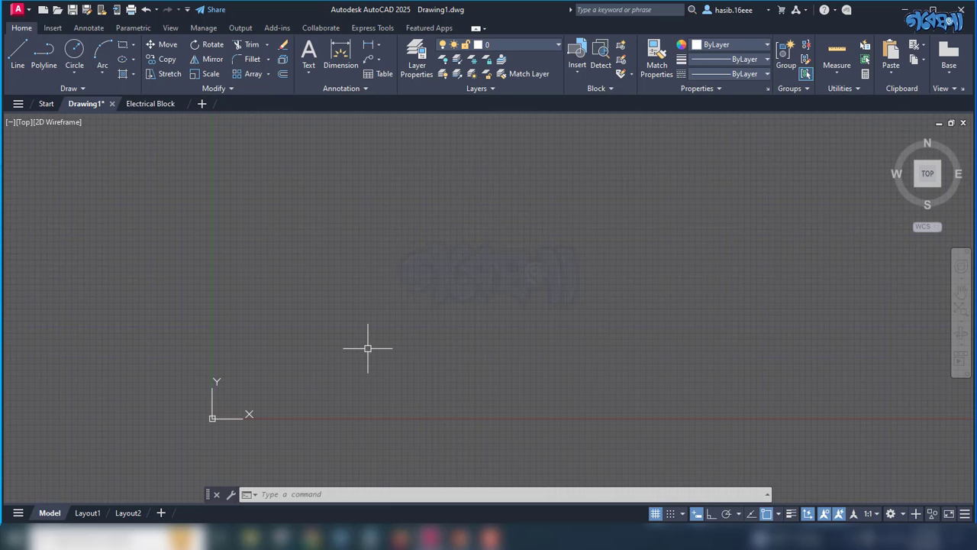
Step: Draw a rectangle from corner 0,0 using the Dimensions option: length 600, width 800
middle_click_drag(366, 344, 312, 379)
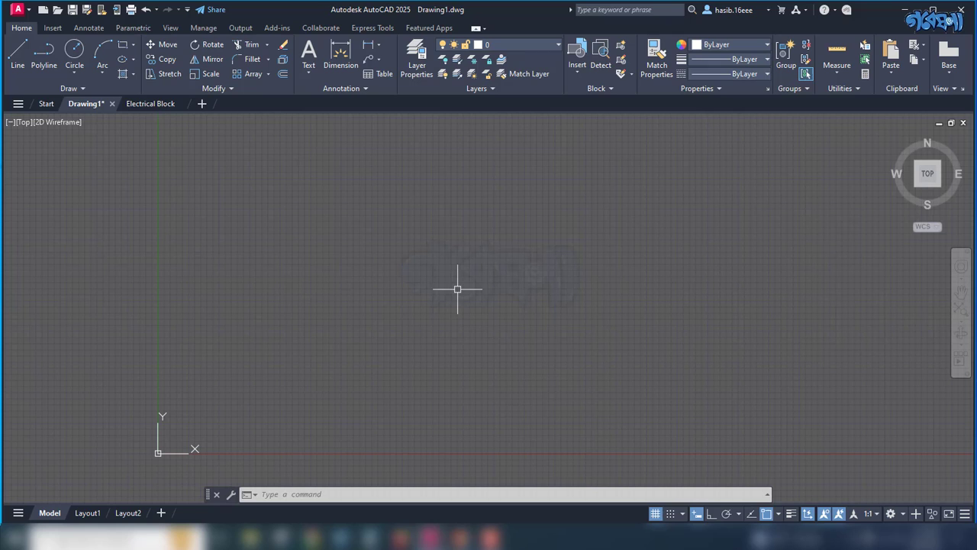
left_click(122, 45)
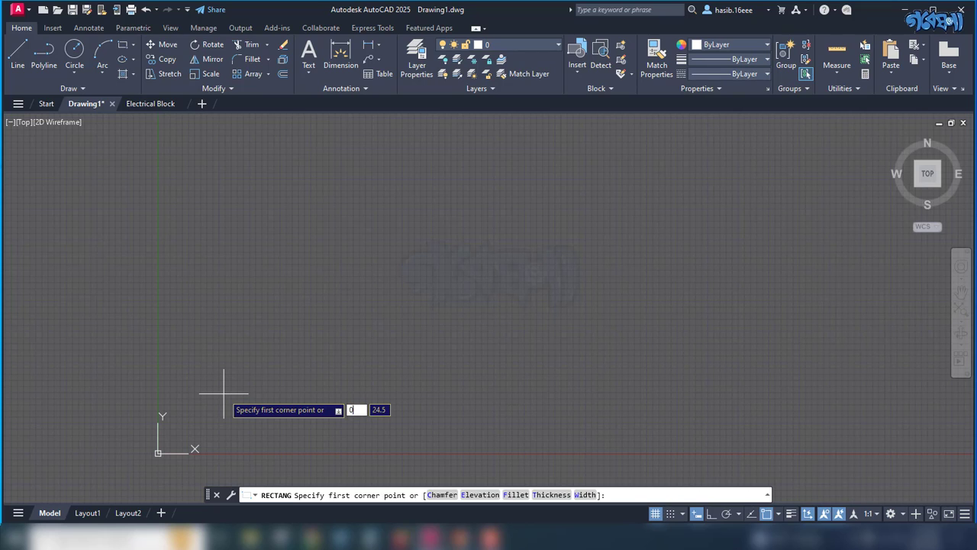
type("0,0")
key("Return")
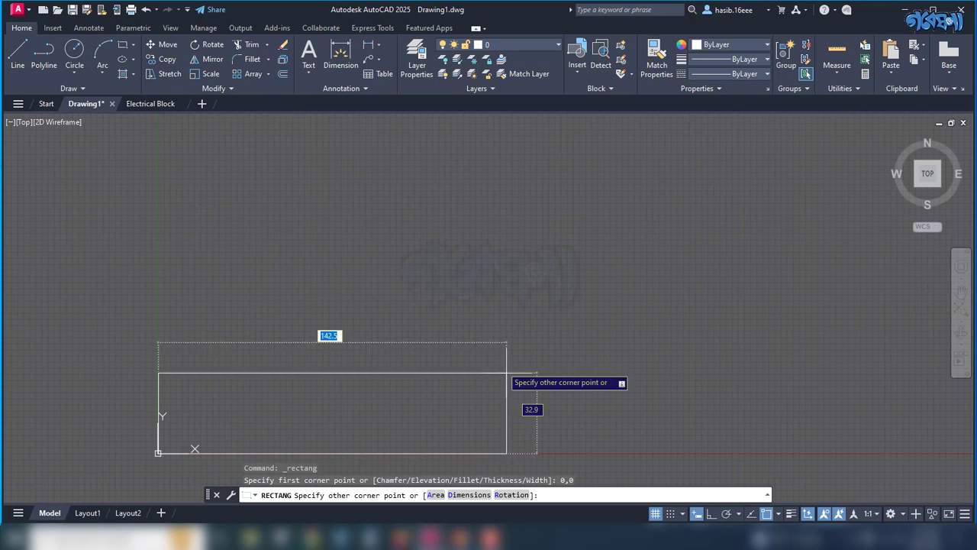
type("D")
key("Return")
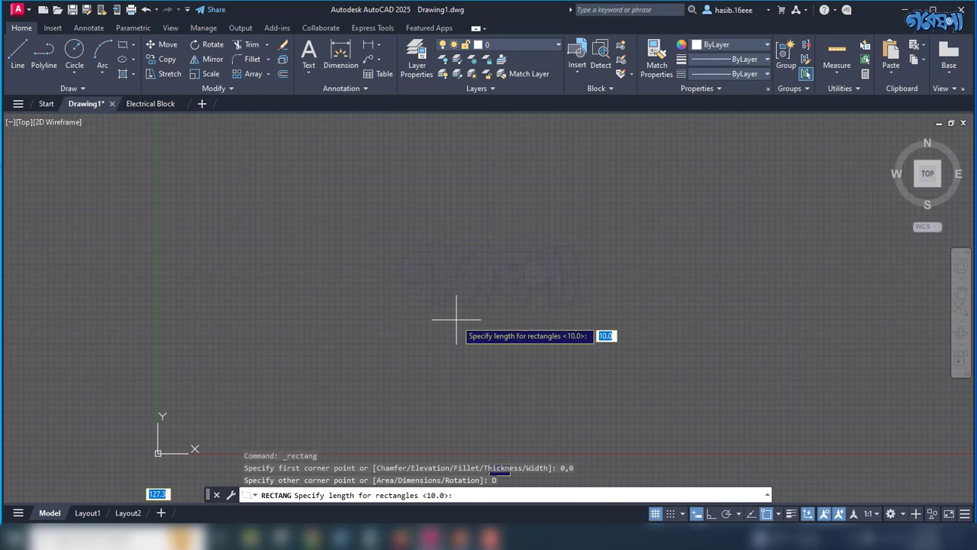
type("600")
key("Return")
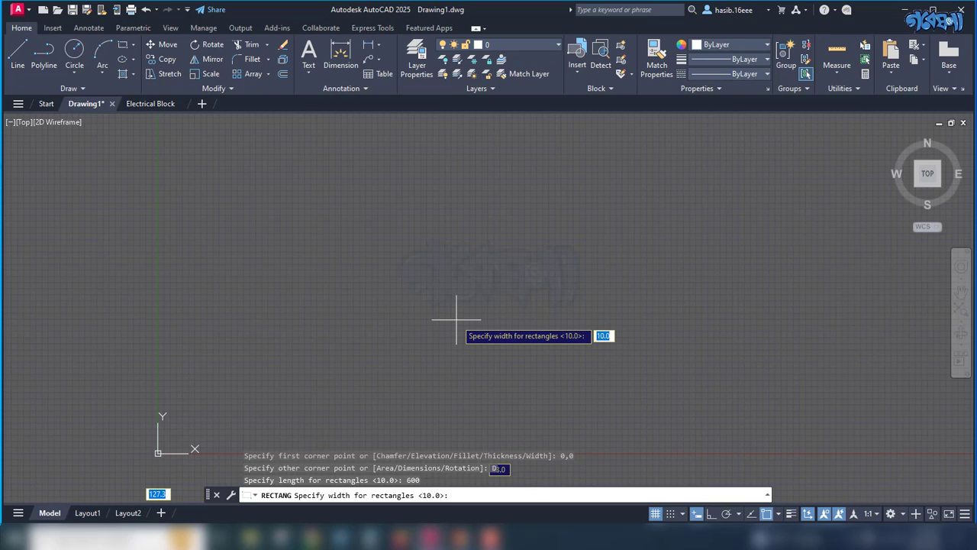
type("800")
key("Return")
scroll(456, 321, "down", 3)
scroll(432, 345, "down", 2)
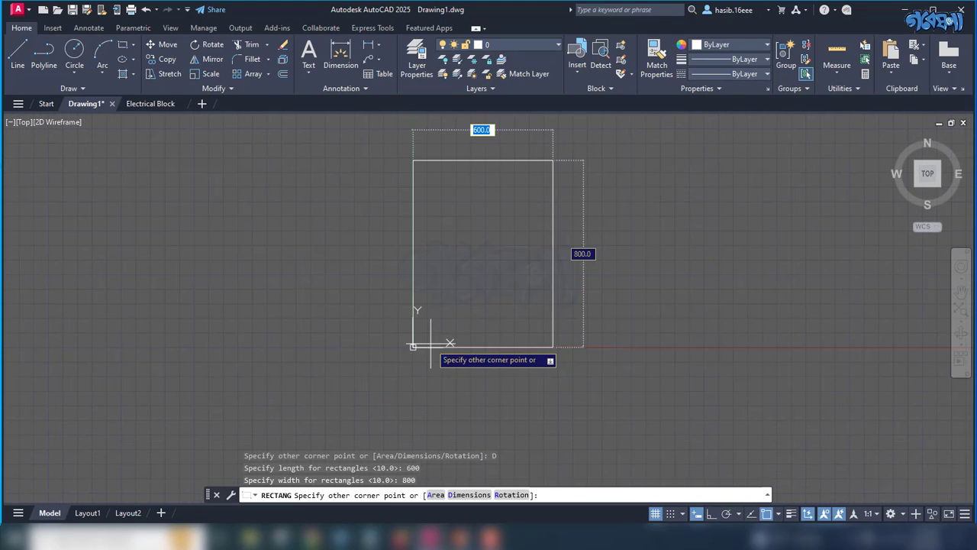
left_click(499, 266)
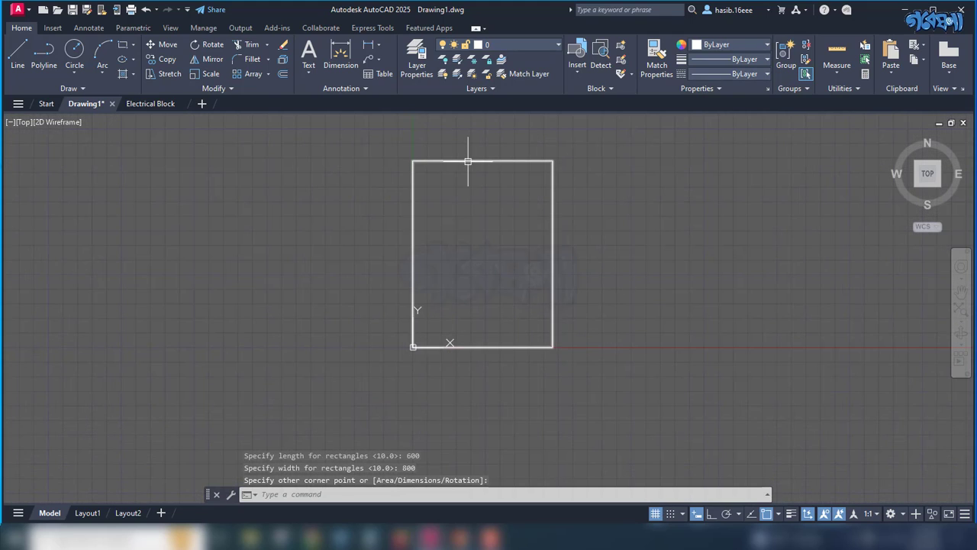
scroll(440, 172, "up", 2)
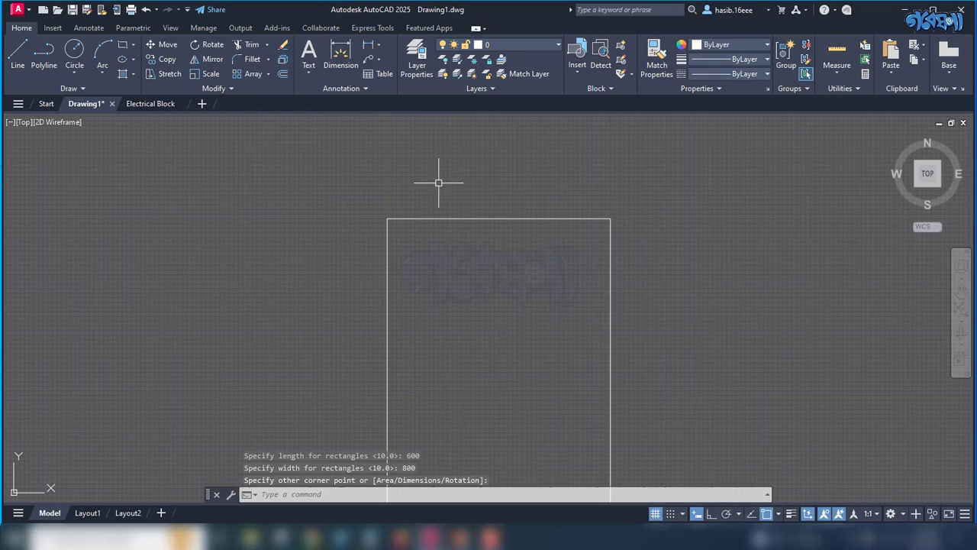
Step: Draw the top face from the top-left corner: a 200-unit 45° edge, a 600-unit back edge, closing at the top-right corner
left_click(17, 52)
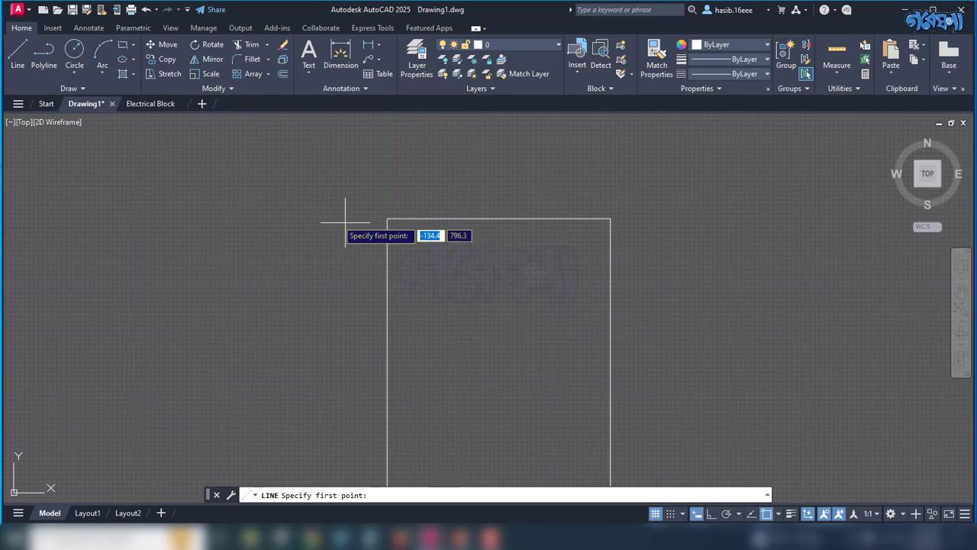
left_click(388, 219)
scroll(401, 204, "down", 3)
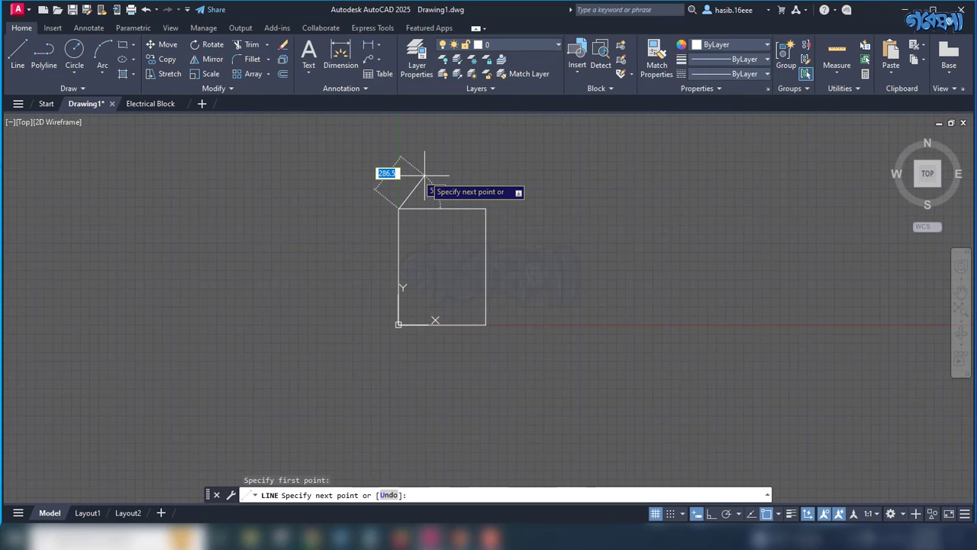
scroll(433, 173, "up", 2)
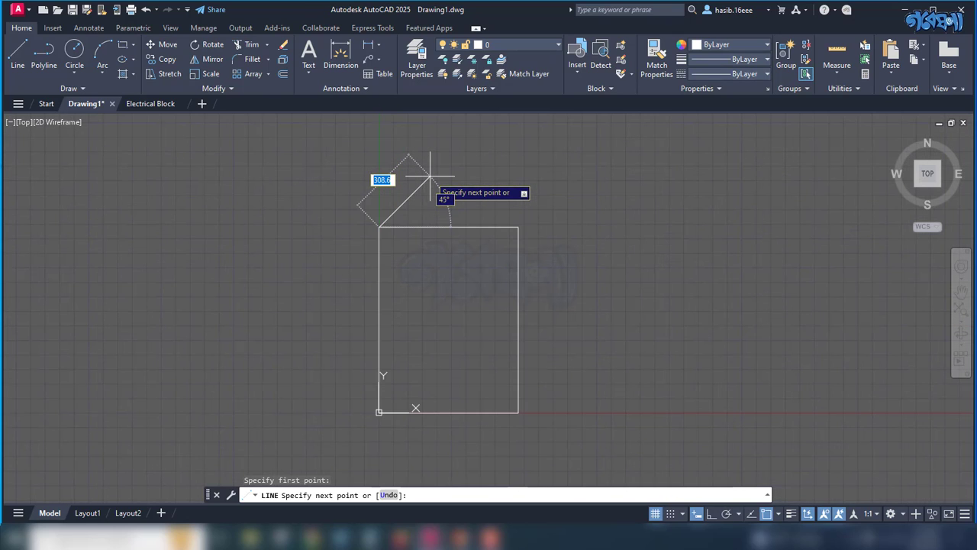
type("200")
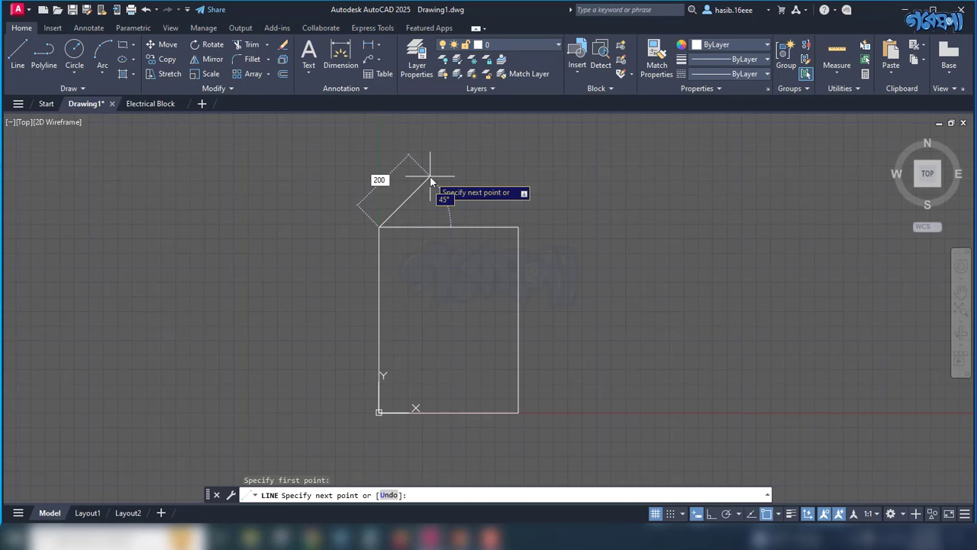
key("Return")
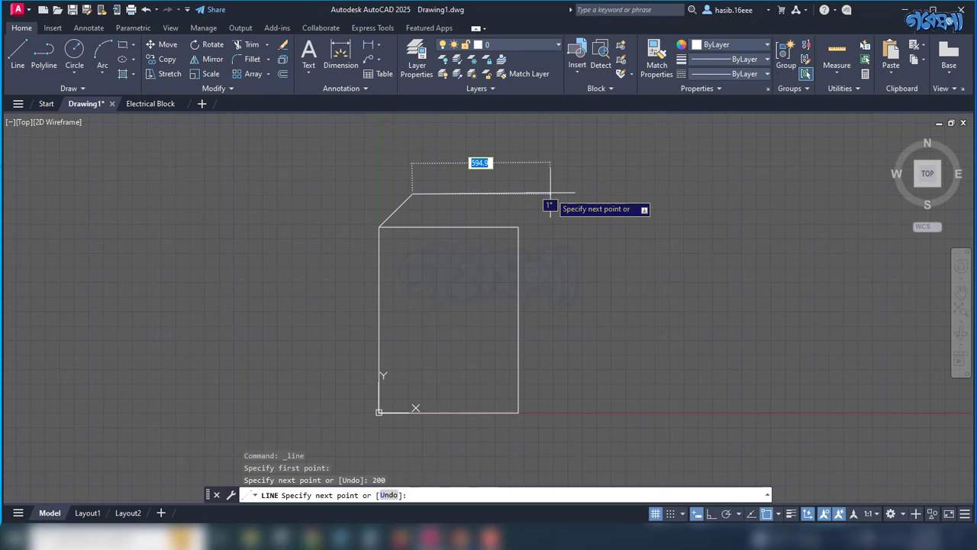
key("F8")
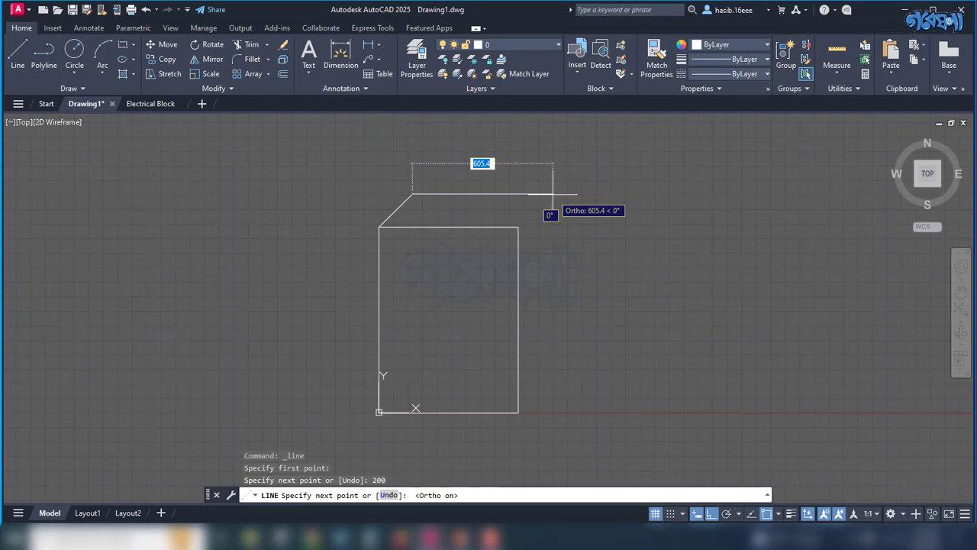
type("600")
key("Return")
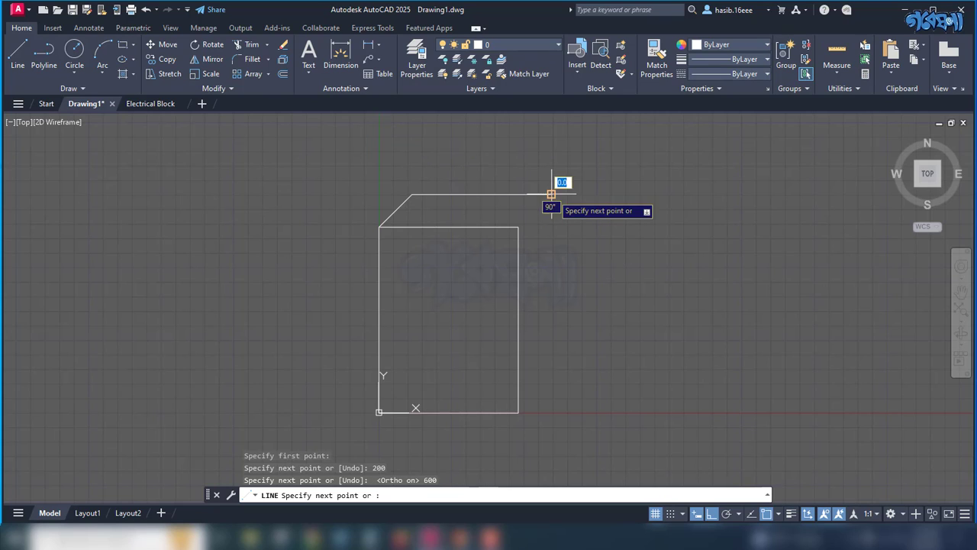
scroll(518, 226, "up", 5)
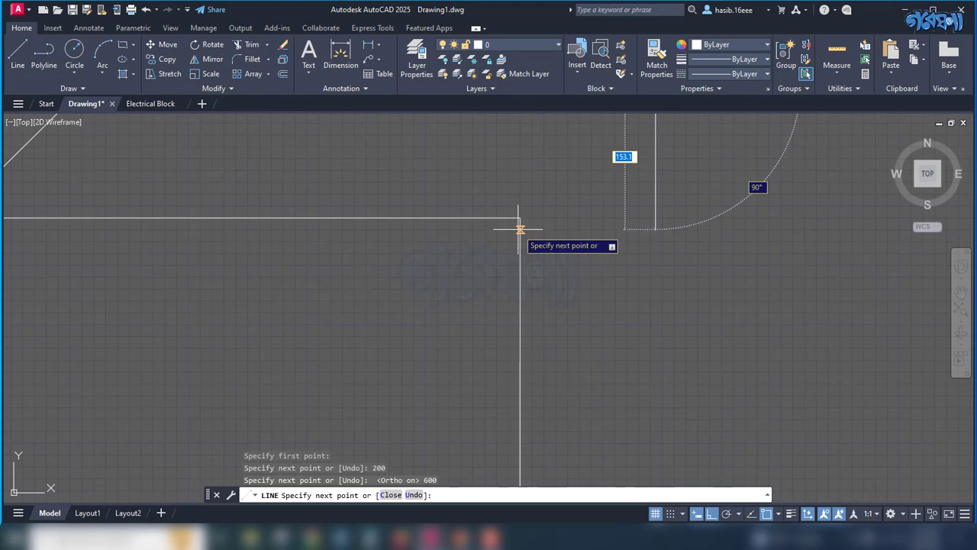
left_click(520, 219)
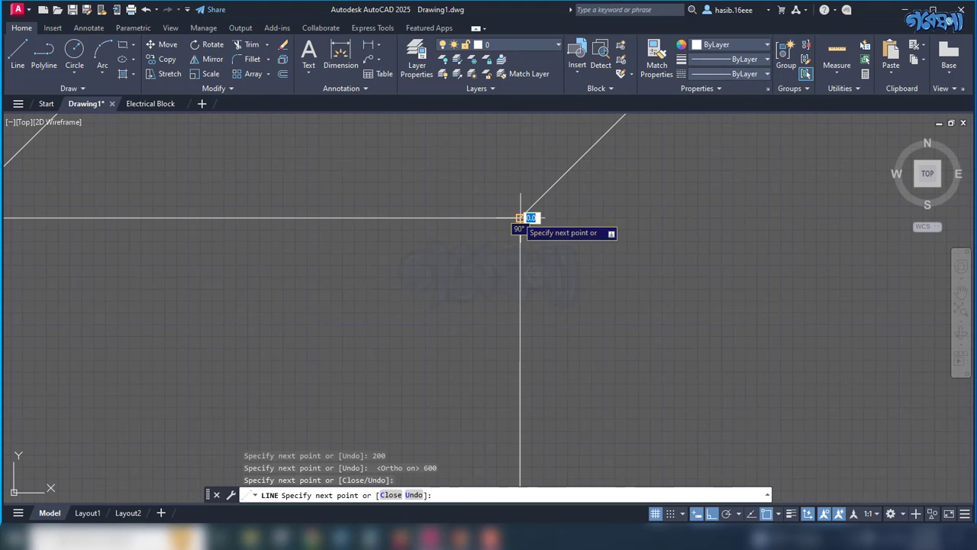
scroll(473, 288, "down", 4)
key("Return")
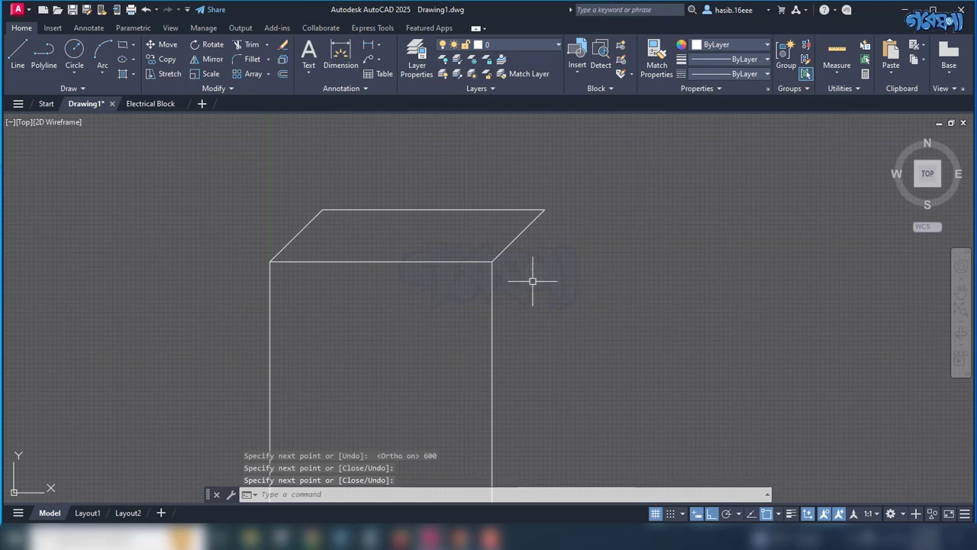
key("Return")
Step: Draw an 800-unit vertical back edge down from the back-right corner, joined to the rectangle's bottom-right corner
left_click(546, 209)
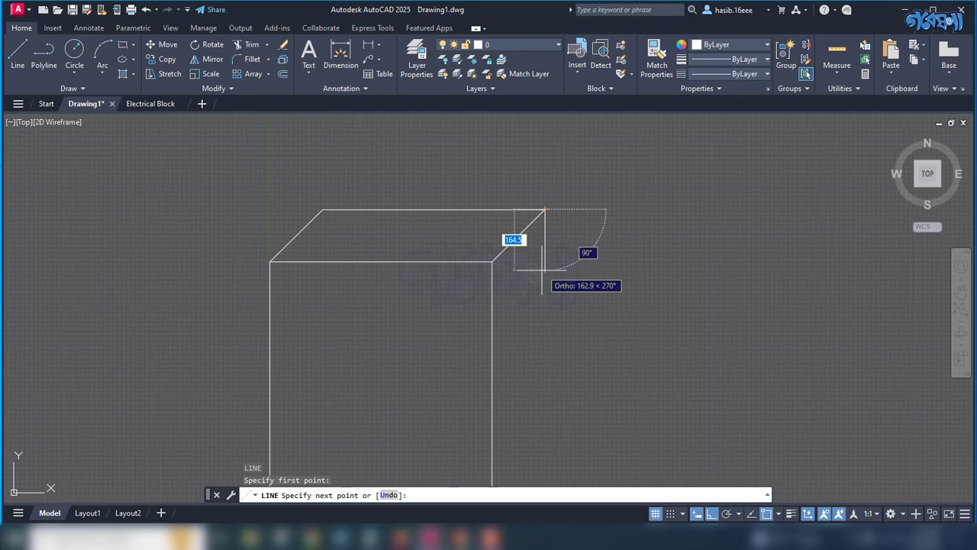
scroll(543, 269, "down", 9)
scroll(527, 297, "up", 5)
scroll(538, 313, "up", 4)
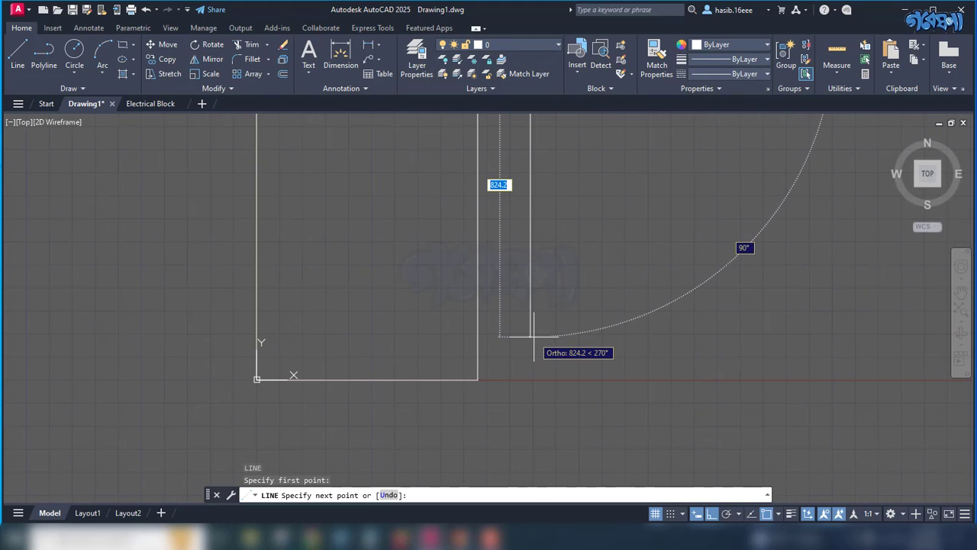
type("800")
key("Return")
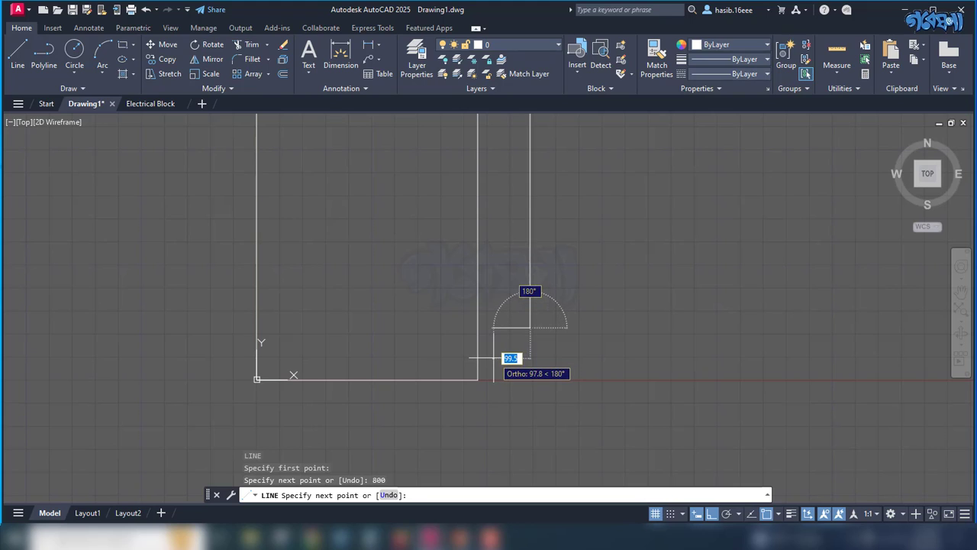
key("F8")
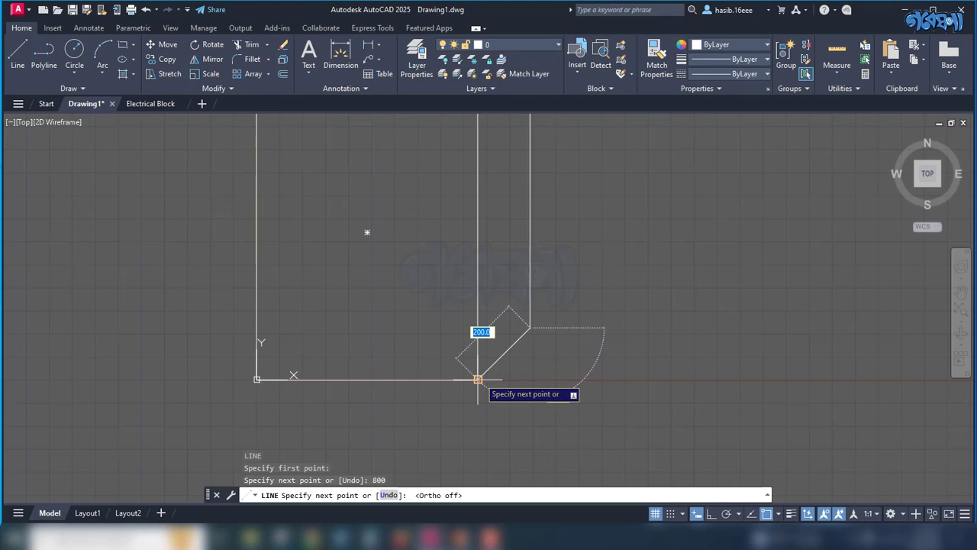
left_click(478, 380)
key("Return")
scroll(565, 355, "down", 3)
scroll(543, 285, "down", 2)
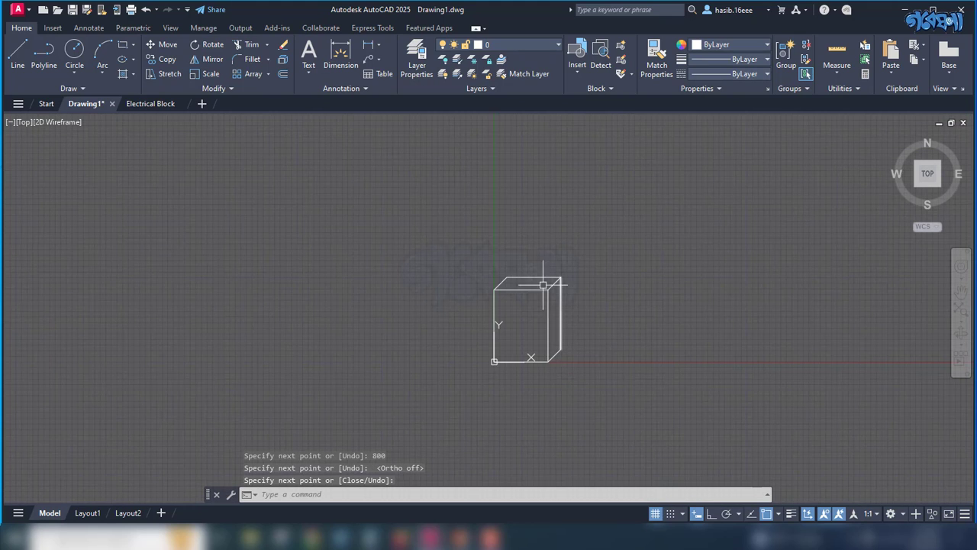
scroll(543, 285, "up", 4)
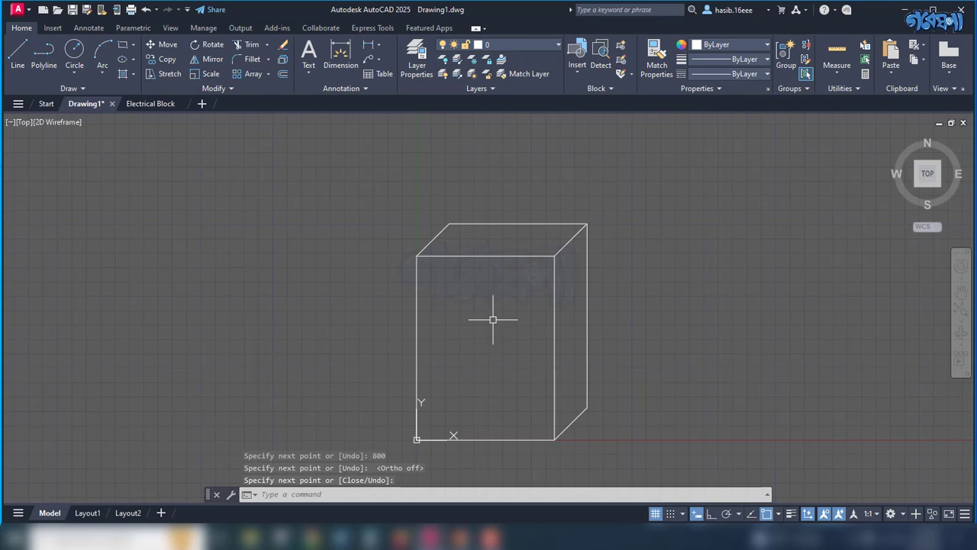
scroll(489, 264, "up", 2)
scroll(485, 265, "down", 2)
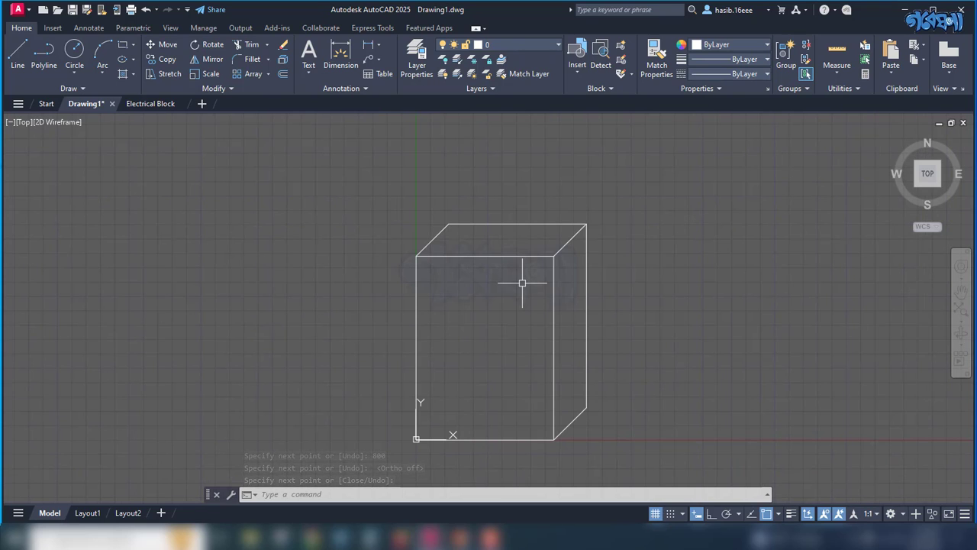
left_click(416, 285)
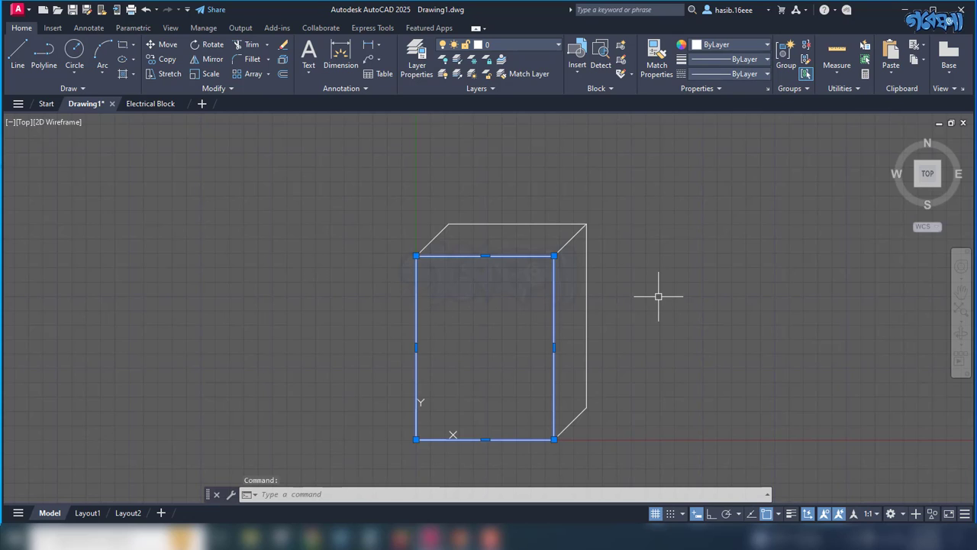
type("cp")
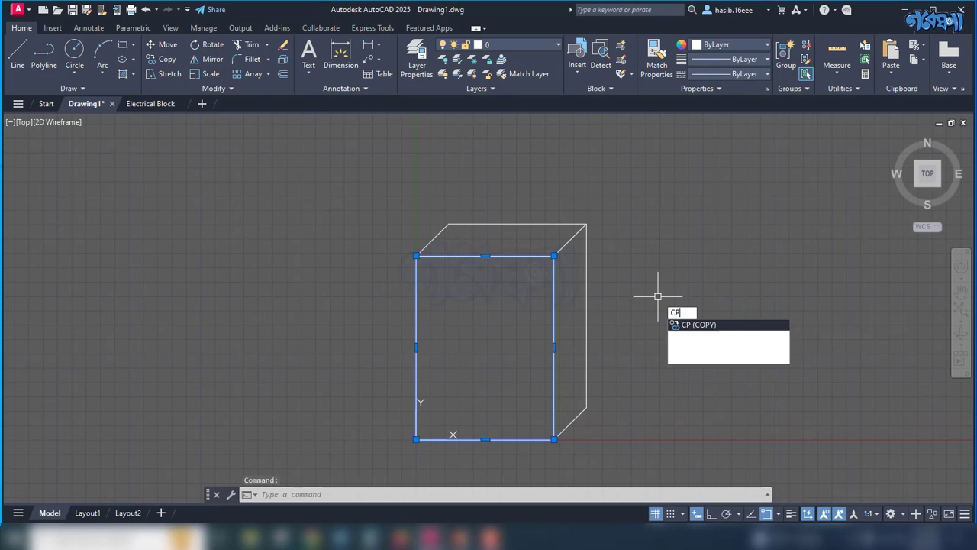
key("Return")
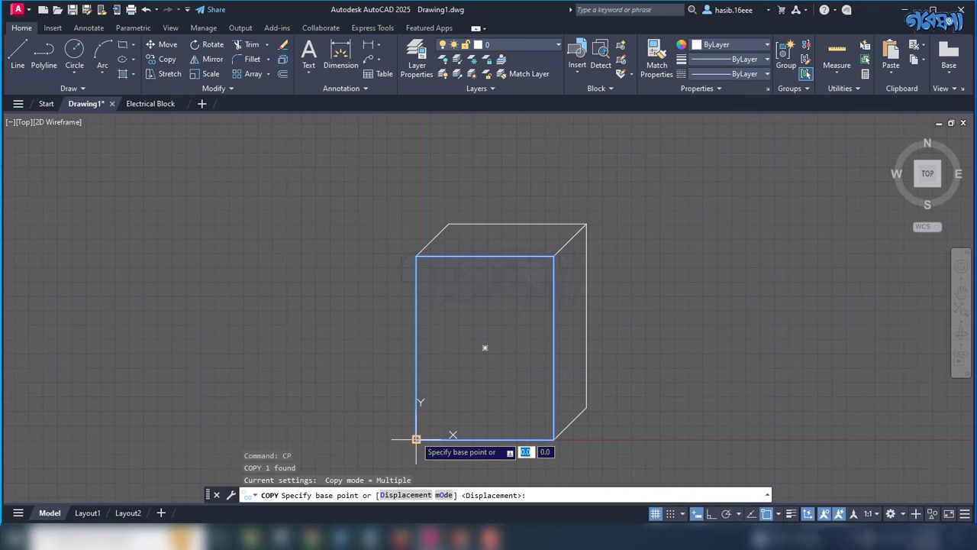
left_click(417, 439)
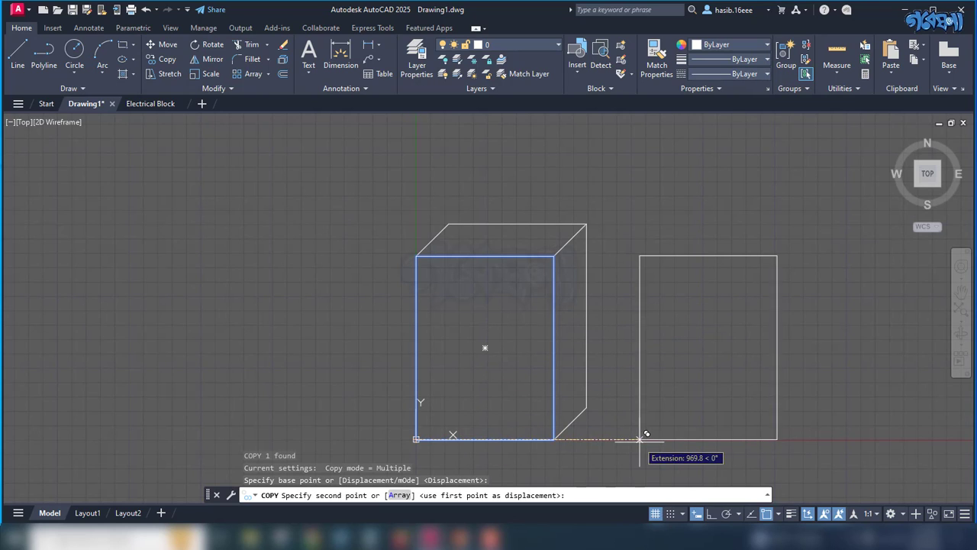
key("Escape")
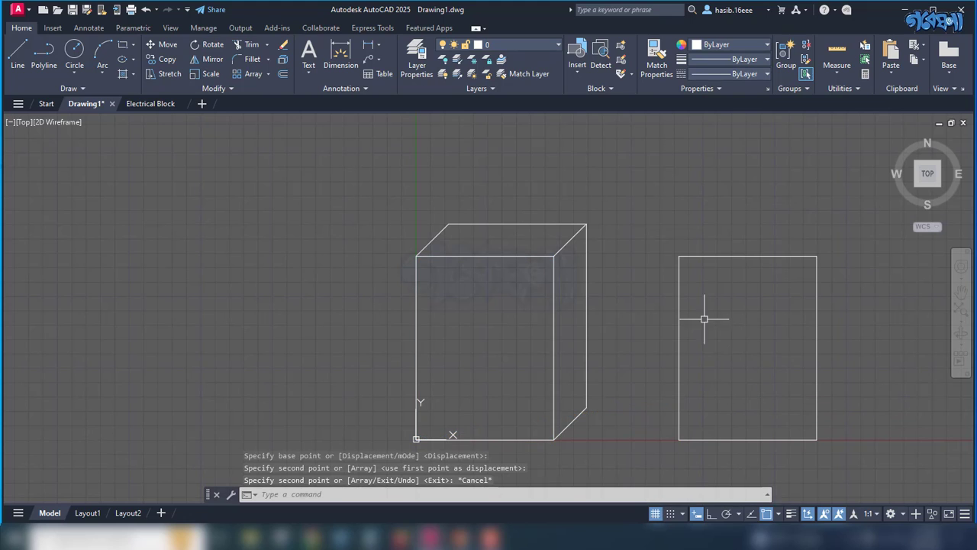
scroll(699, 288, "down", 3)
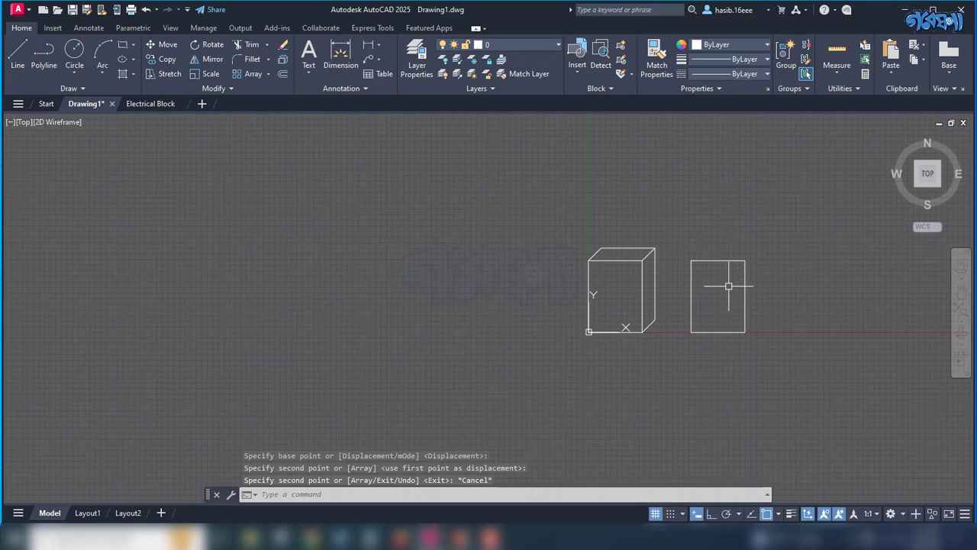
scroll(731, 283, "up", 6)
scroll(726, 285, "down", 3)
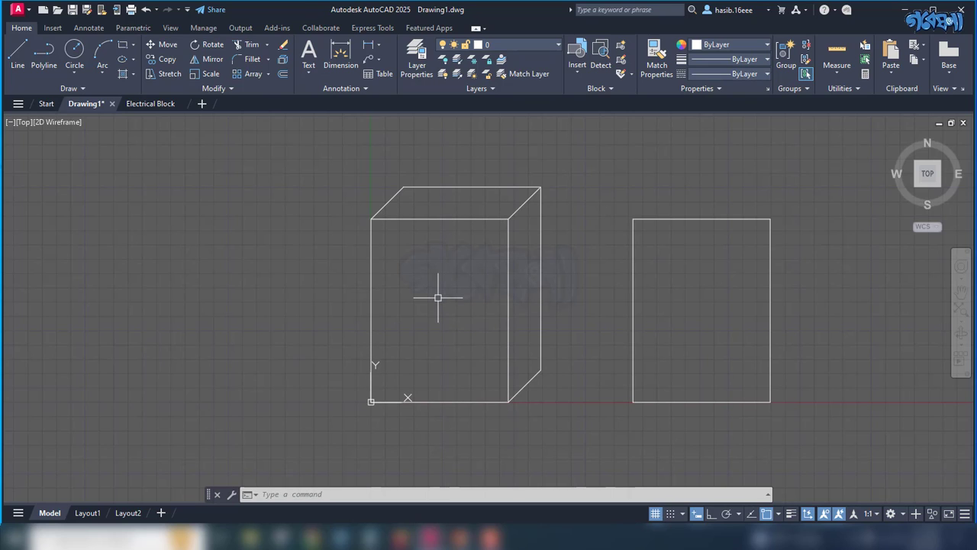
Step: Draw a radius-30 circle near the upper left of the front face
left_click(74, 52)
scroll(401, 259, "up", 2)
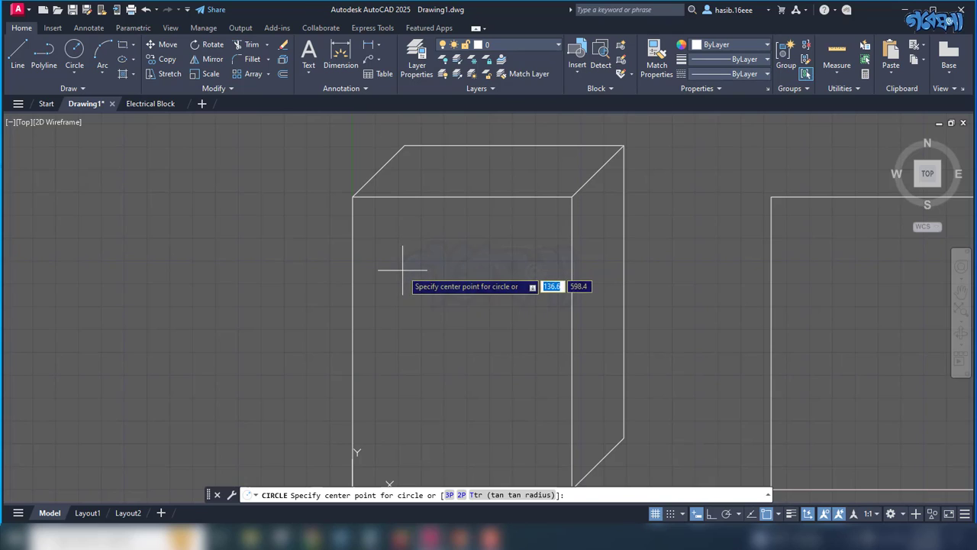
left_click(398, 278)
type("30")
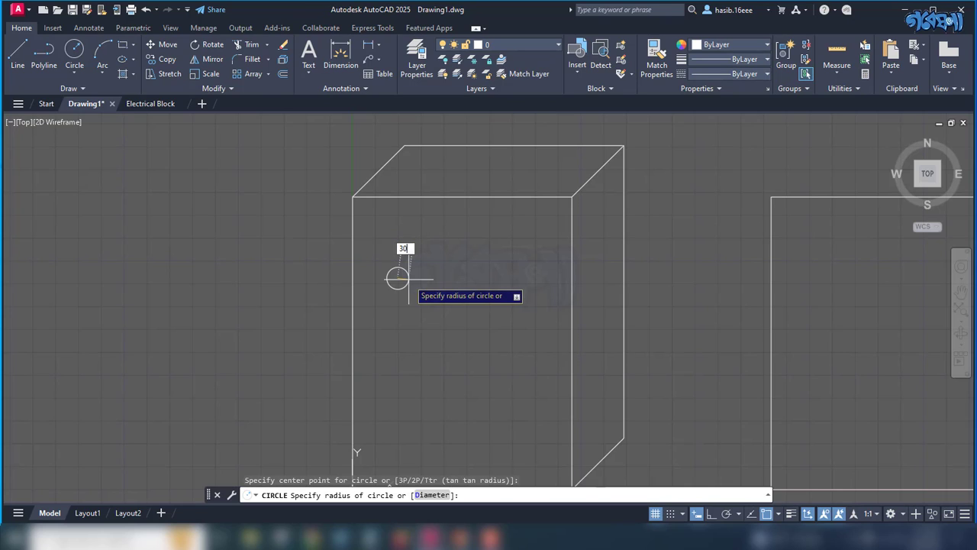
key("Return")
Step: Begin copying the circle relative to a reference point, then cancel the copy
left_click(409, 278)
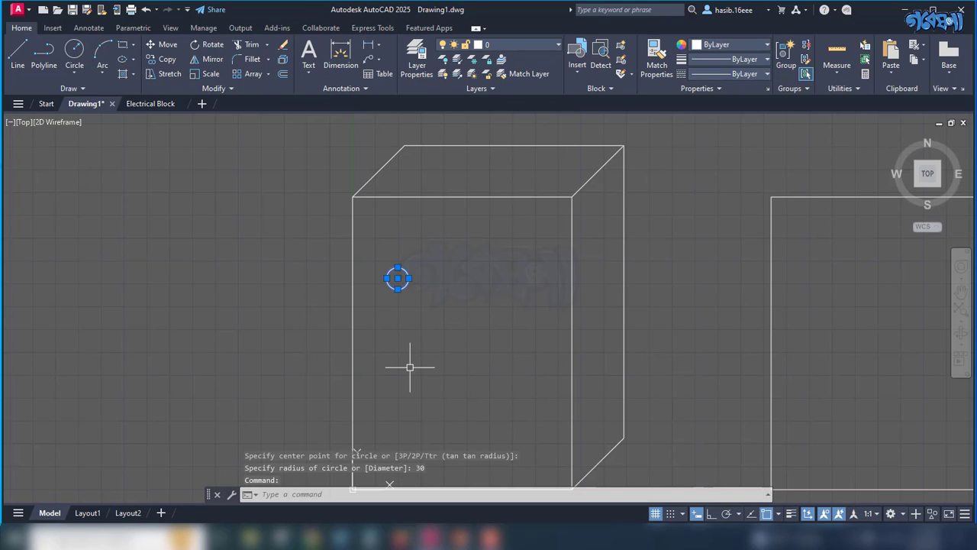
type("cp")
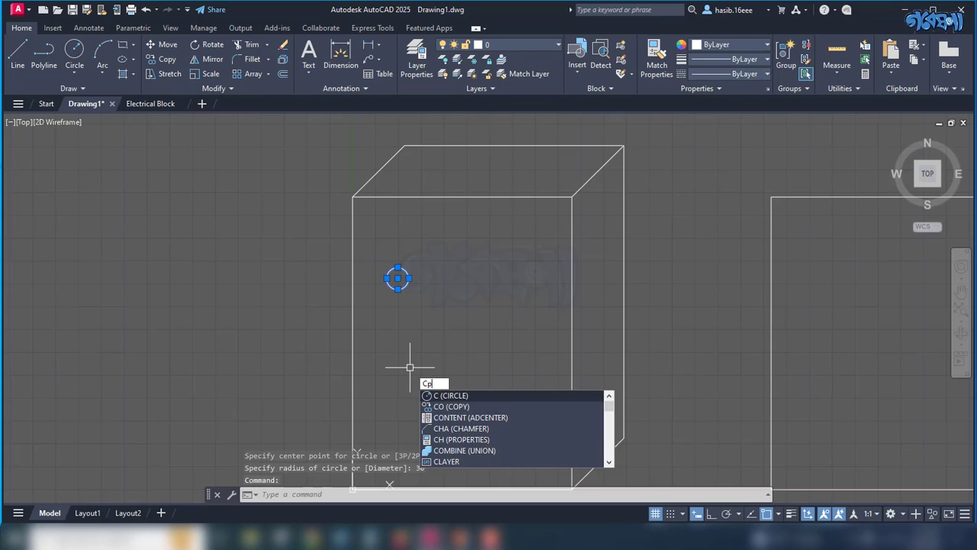
key("Return")
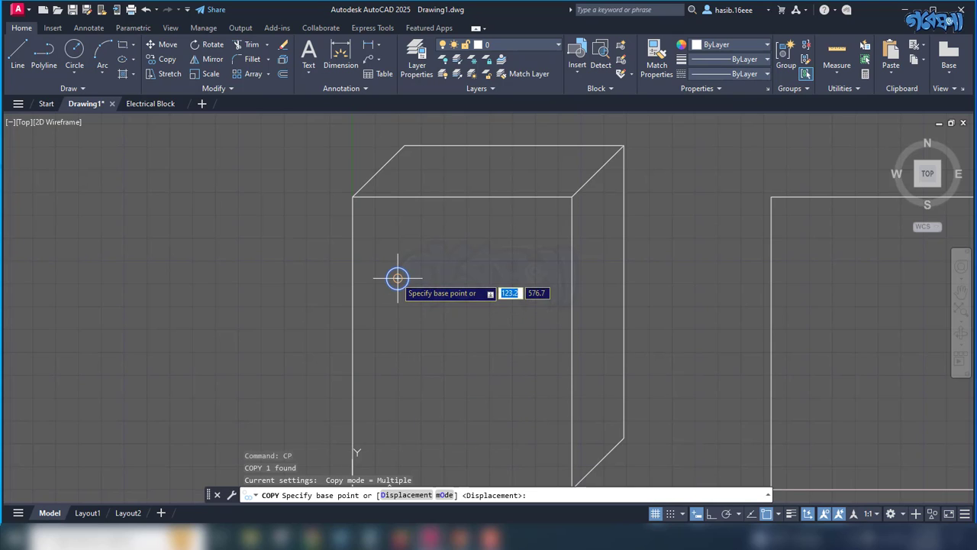
left_click(397, 278)
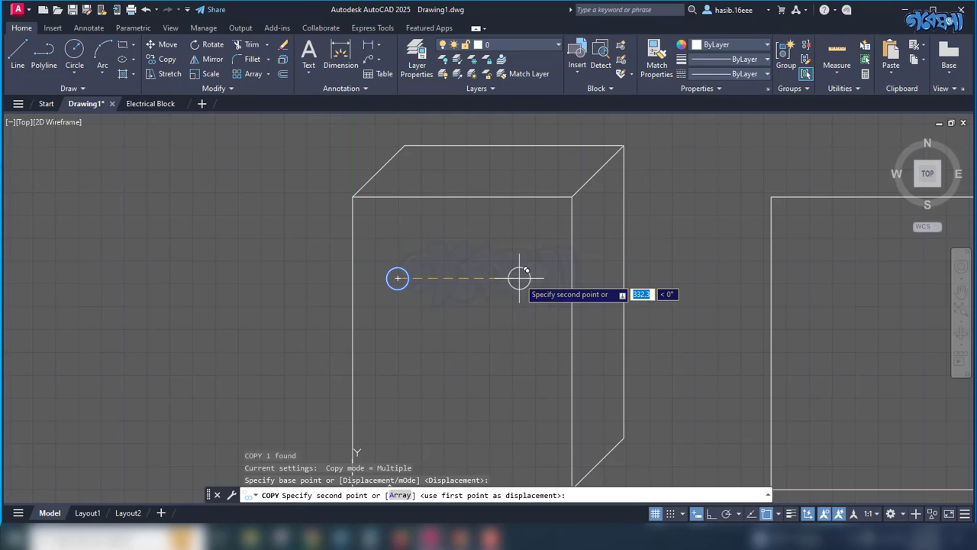
right_click(519, 277, "shift")
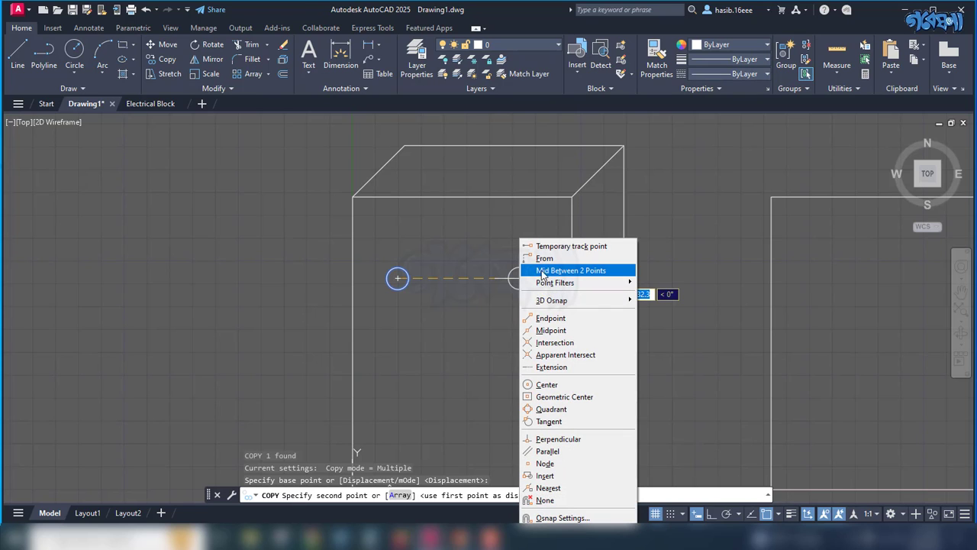
left_click(544, 258)
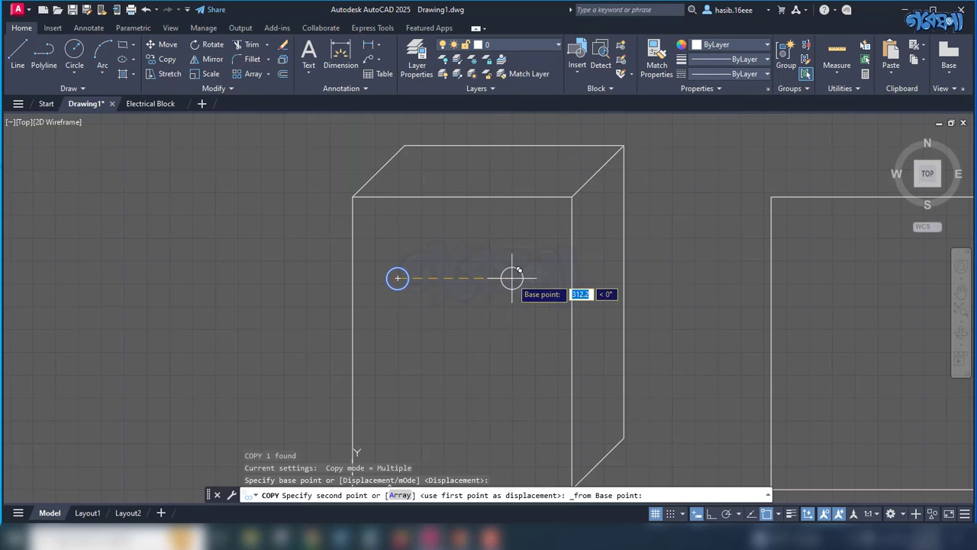
key("Escape")
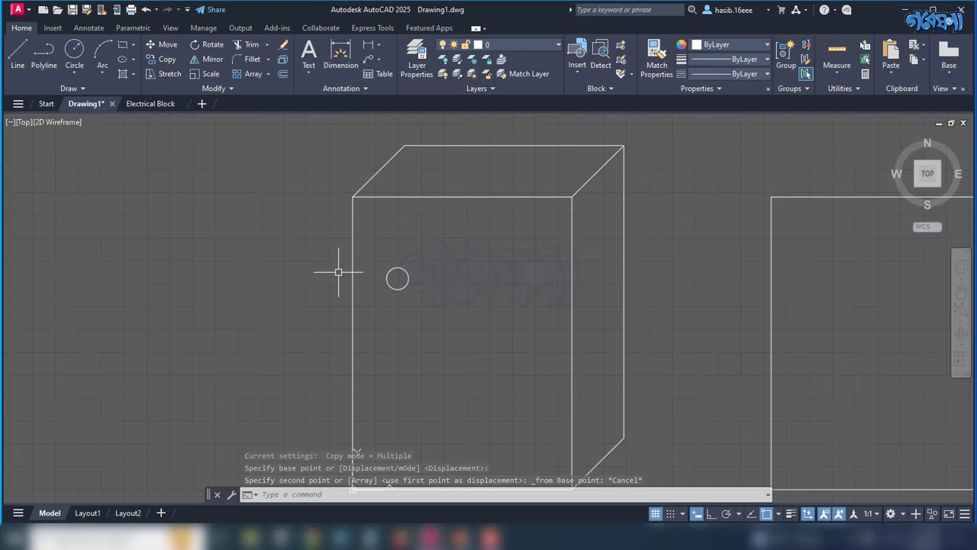
Step: Measure the horizontal distance from the box's left edge to the circle centre: 93.2
left_click(838, 71)
left_click(842, 120)
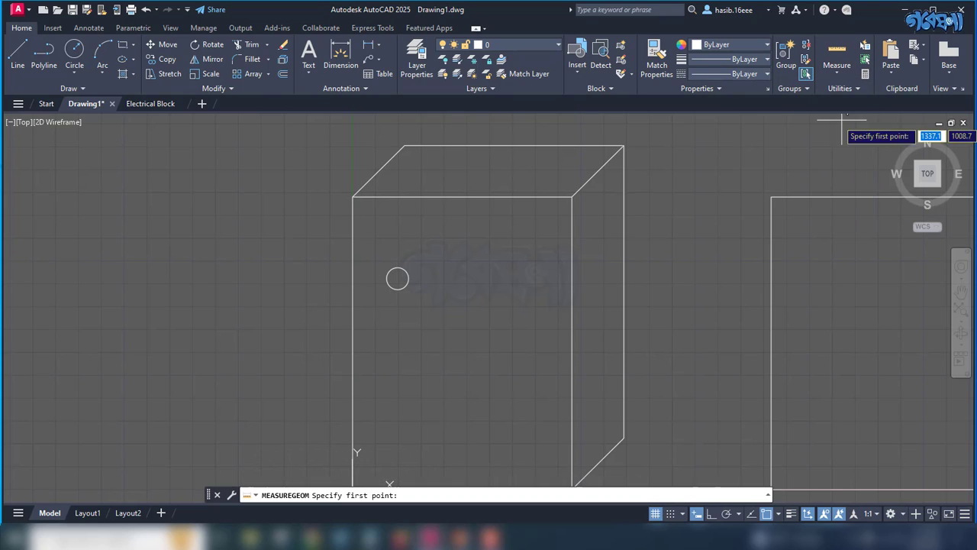
left_click(380, 279)
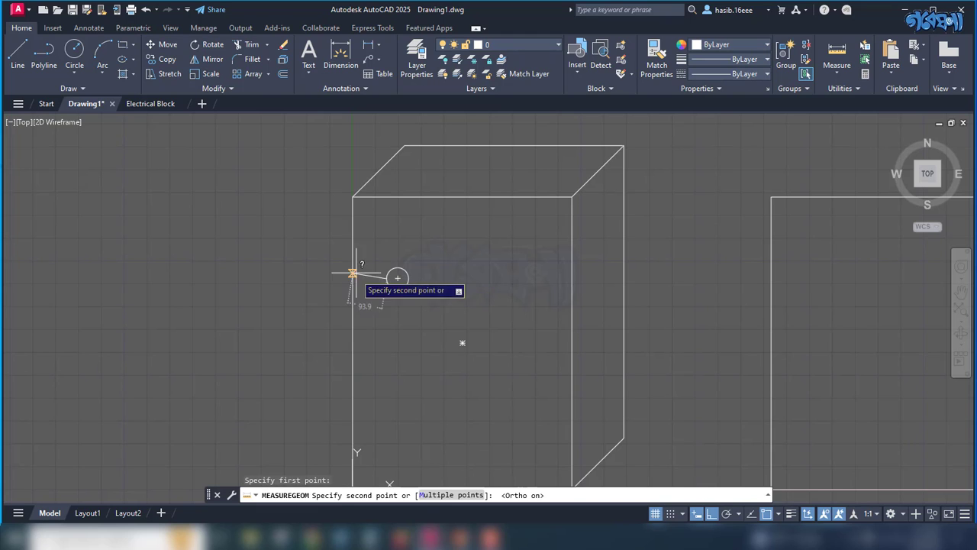
key("F8")
scroll(353, 273, "up", 4)
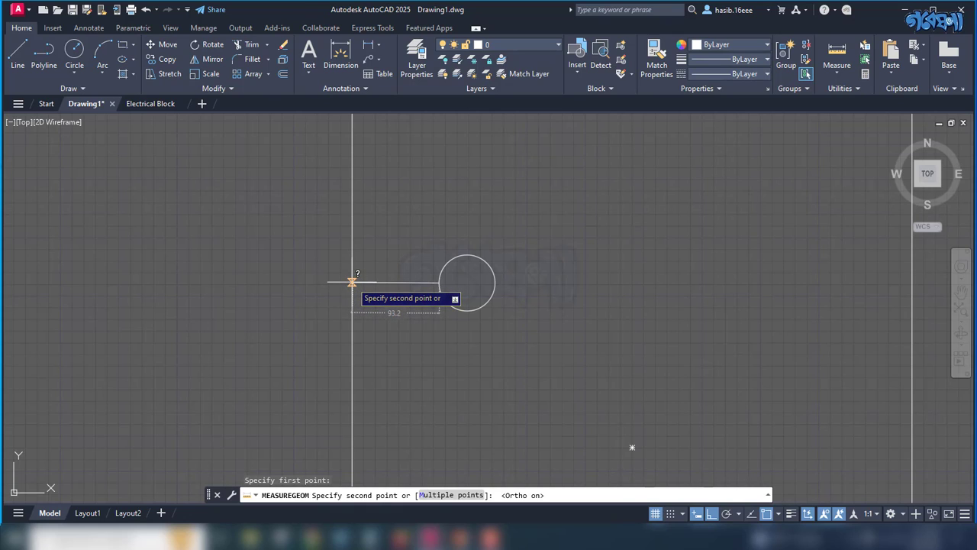
left_click(352, 282)
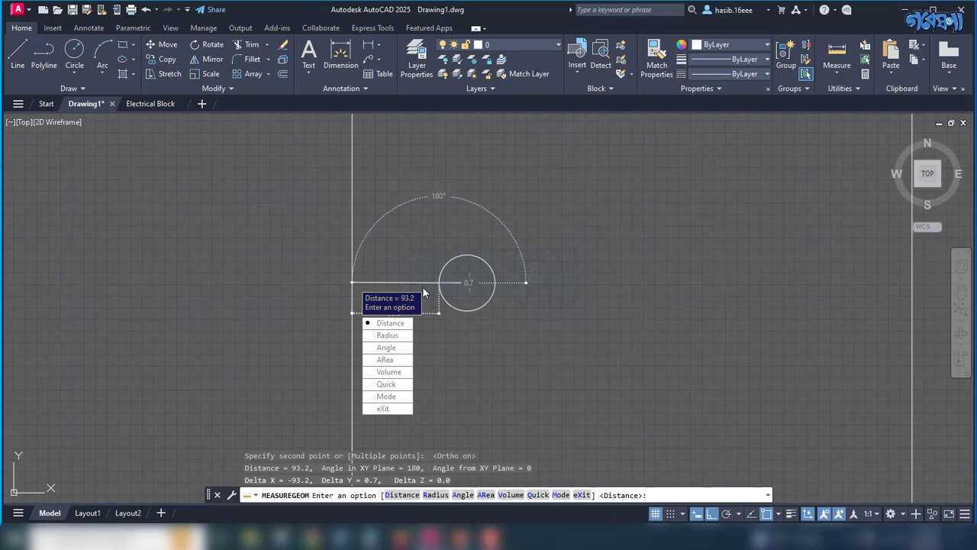
key("Escape")
scroll(319, 313, "down", 4)
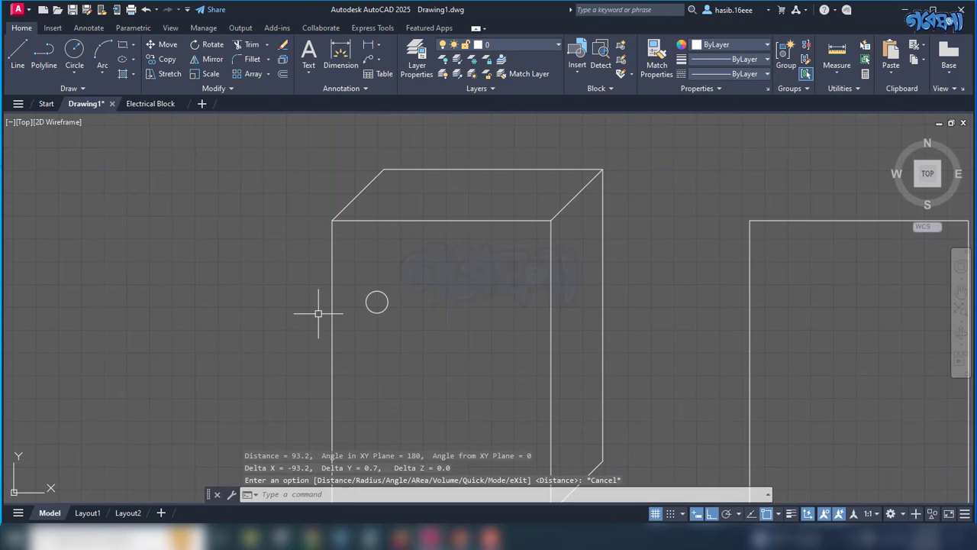
Step: Copy the circle to a spot 93 units in from the box's right edge using the From snap
left_click(365, 302)
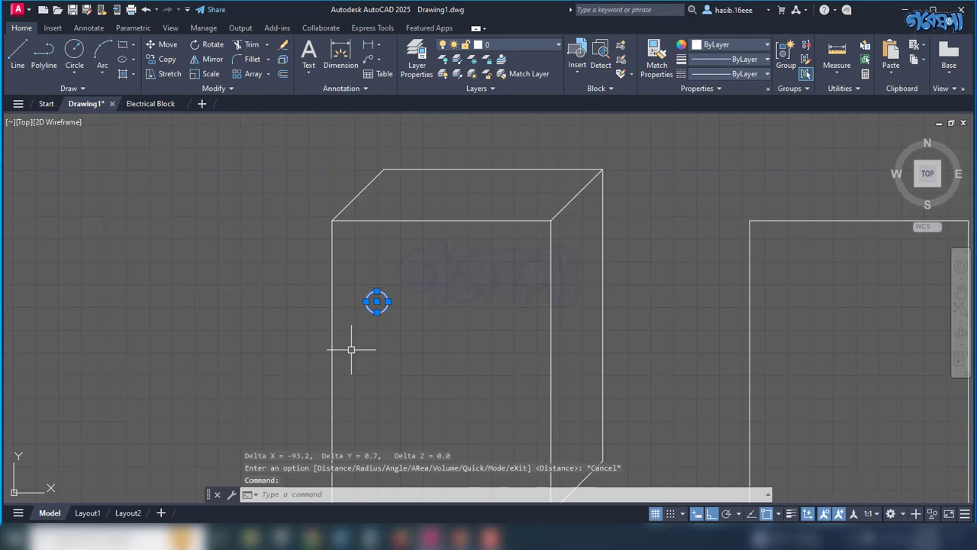
type("v")
key("BackSpace")
key("Return")
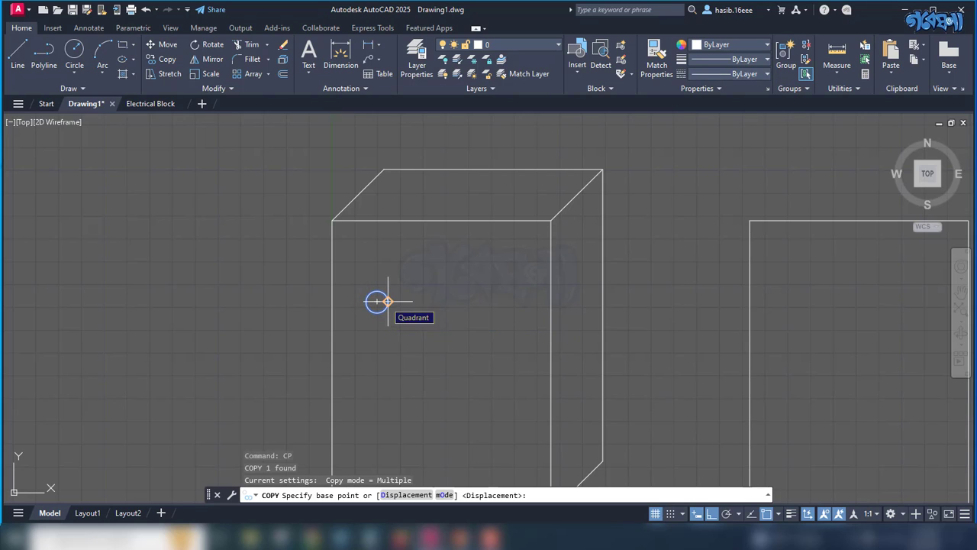
left_click(388, 301)
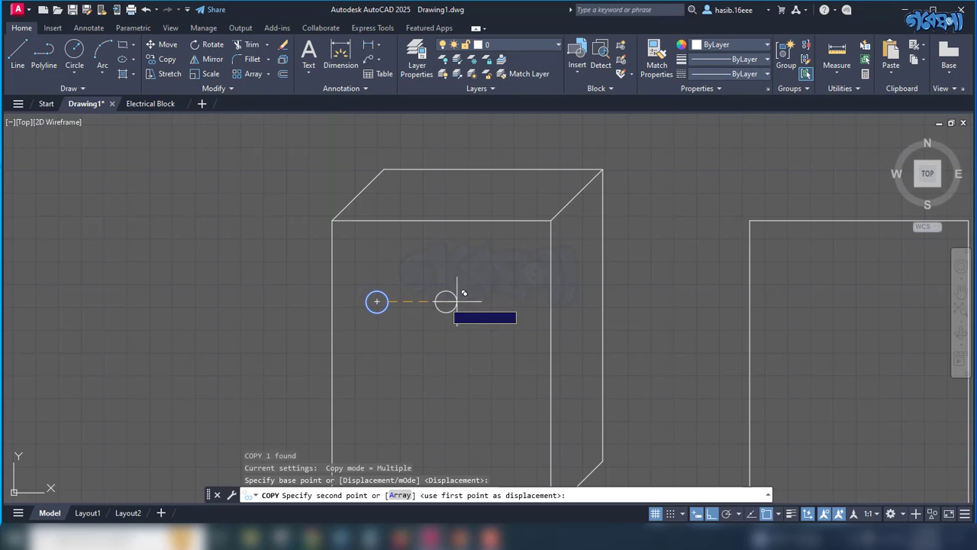
right_click(506, 295, "shift")
left_click(555, 31)
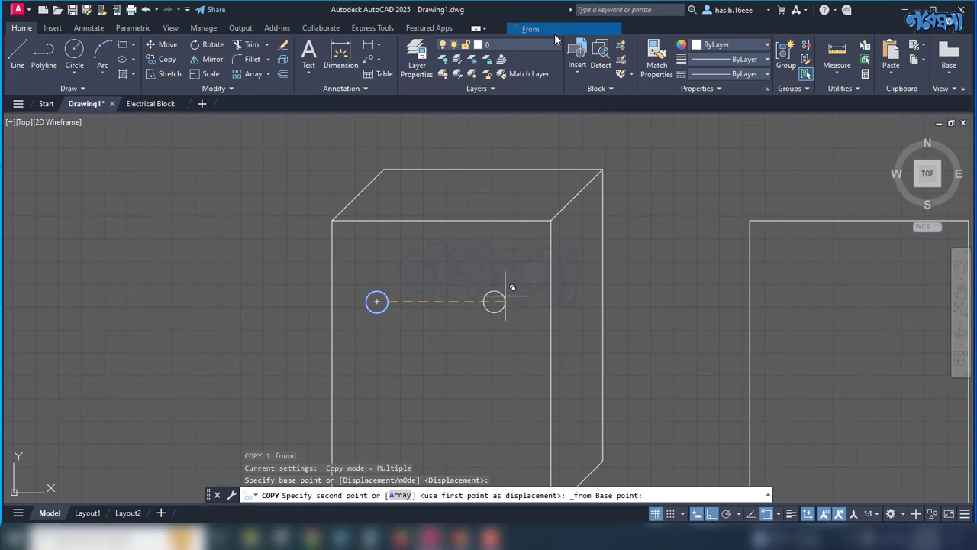
scroll(551, 301, "up", 3)
left_click(551, 298)
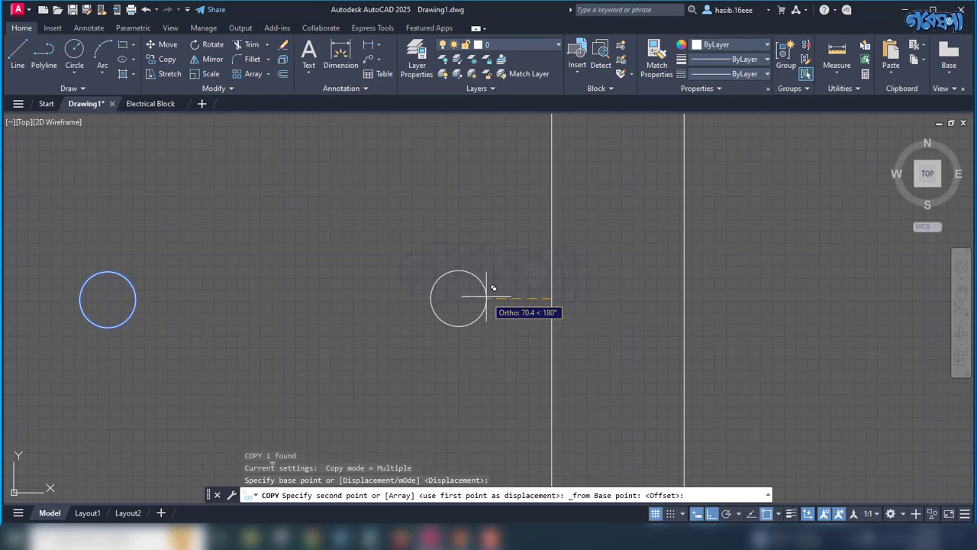
type("93")
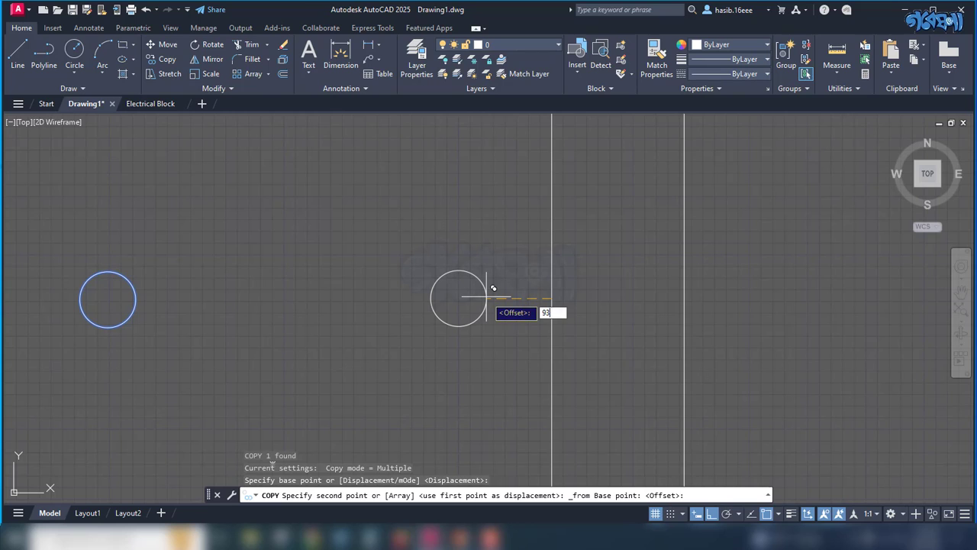
key("Return")
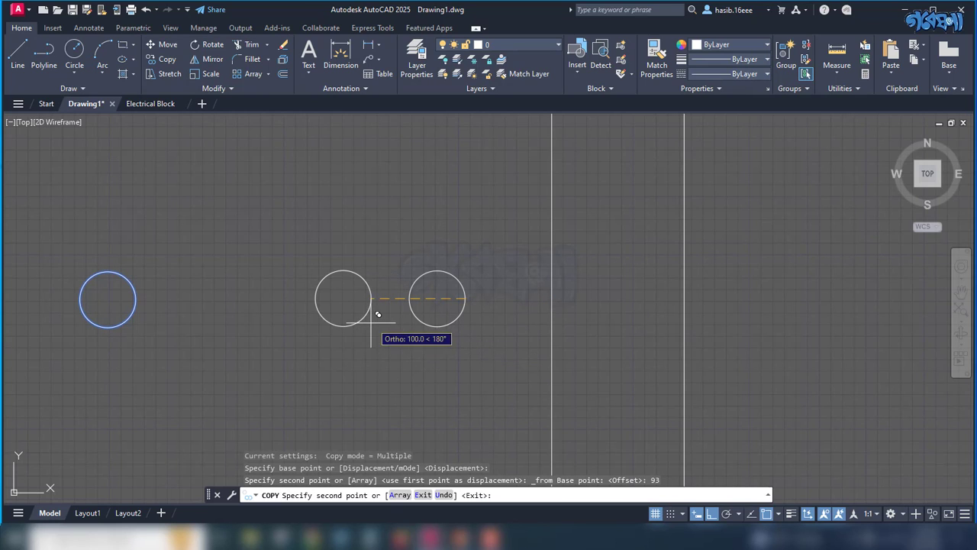
Step: Place another circle copy midway between two circle centres with Mid Between 2 Points
right_click(339, 310, "shift")
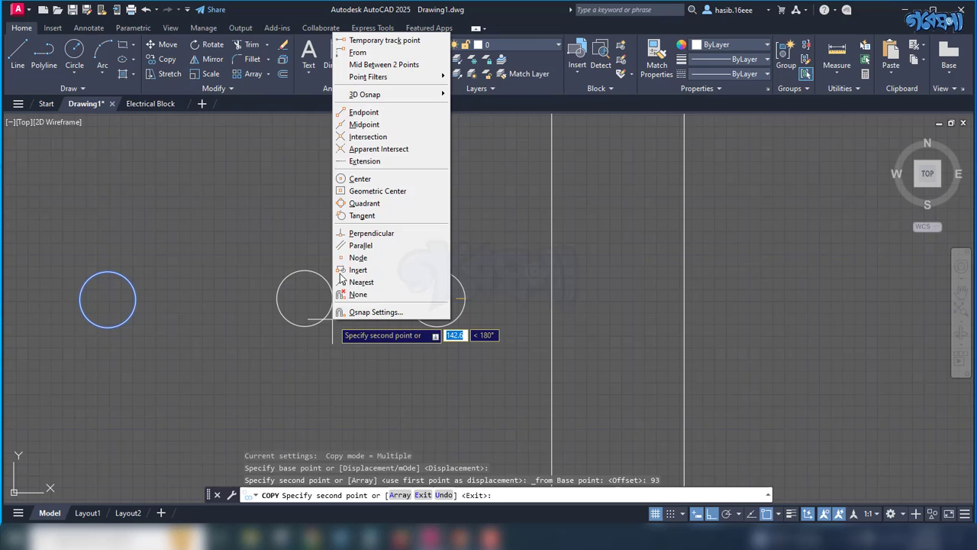
left_click(392, 67)
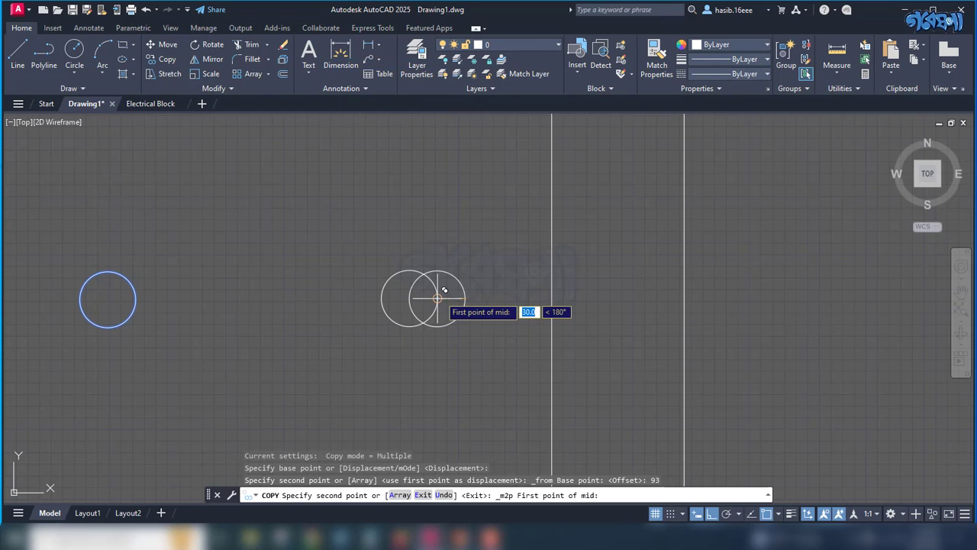
left_click(444, 290)
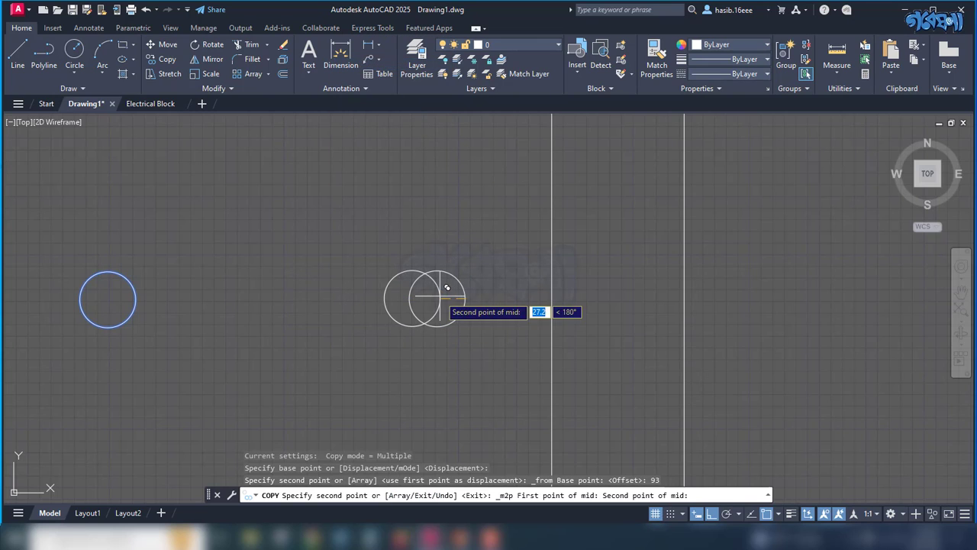
left_click(108, 297)
key("Escape")
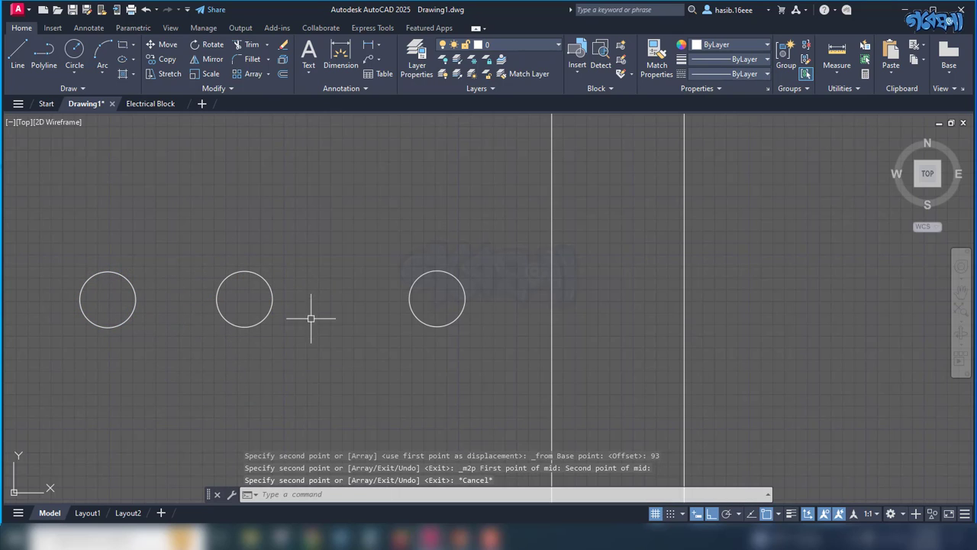
Step: Delete the misplaced middle circle
scroll(349, 320, "down", 4)
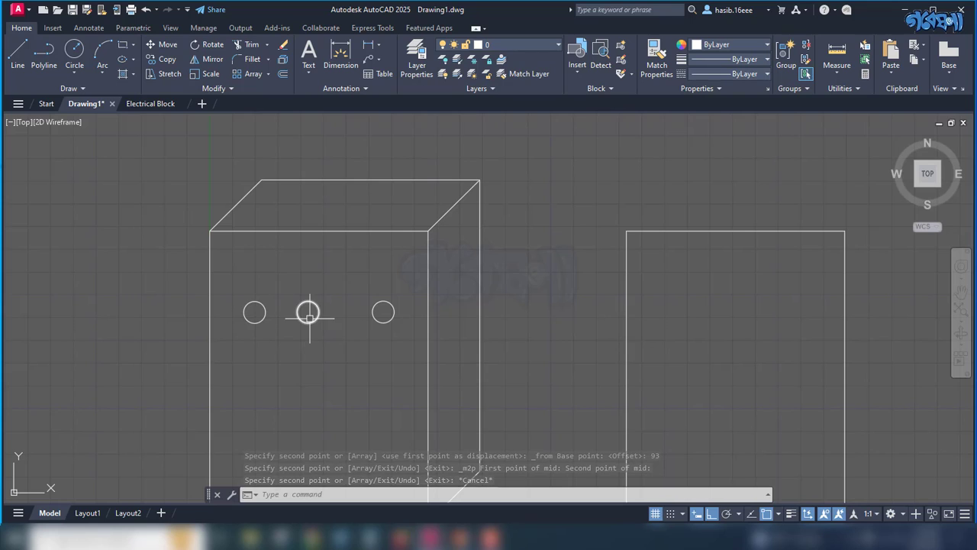
scroll(314, 321, "up", 4)
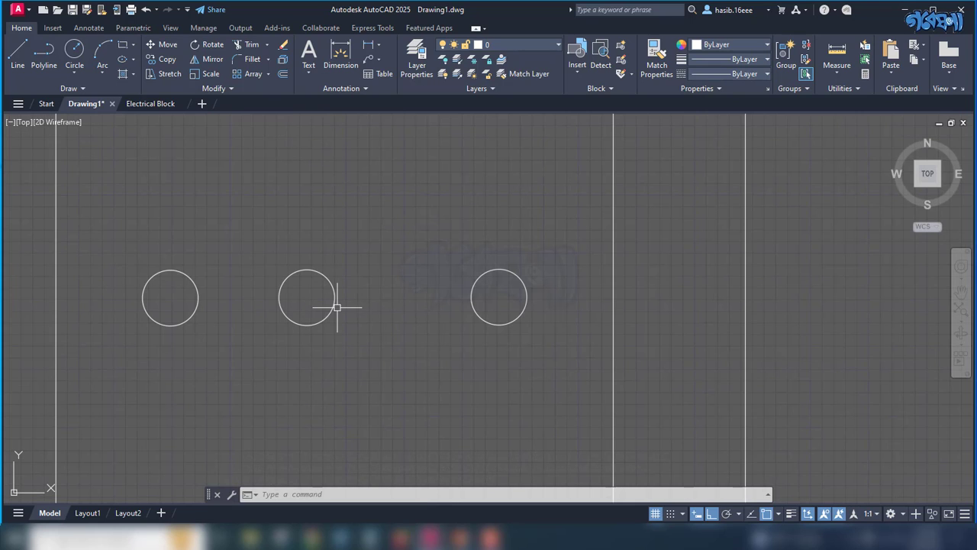
left_click(333, 307)
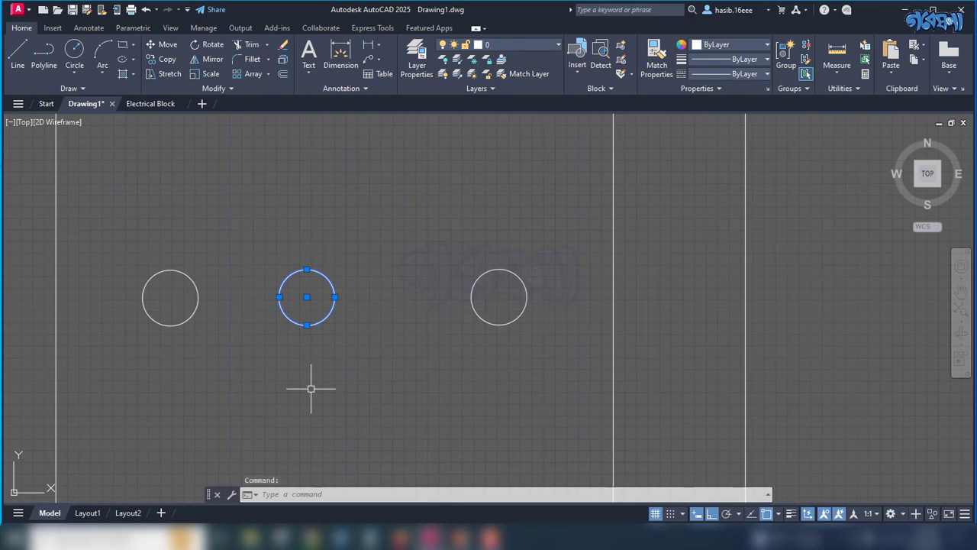
key("Delete")
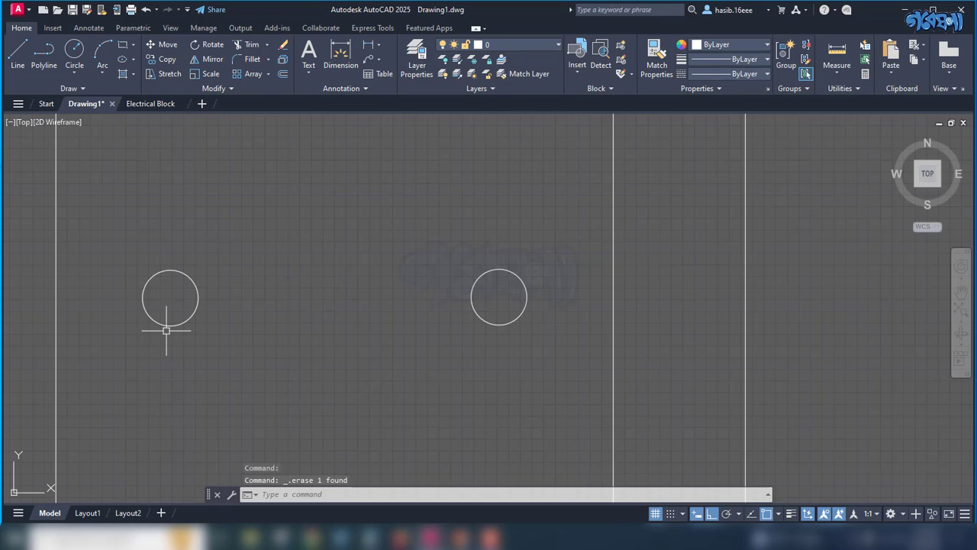
Step: Copy the left circle to the exact midpoint between the left and right circle centres
left_click(151, 279)
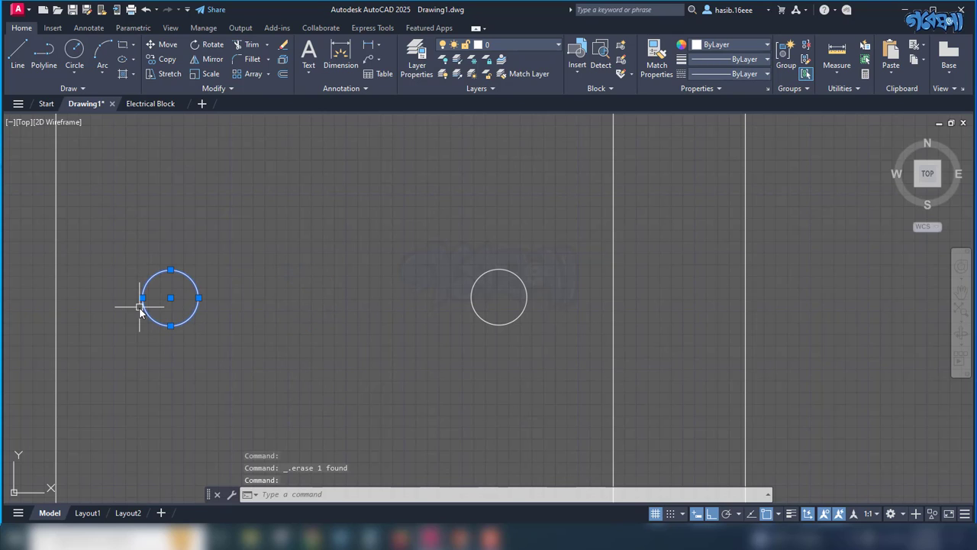
type("CP")
key("Return")
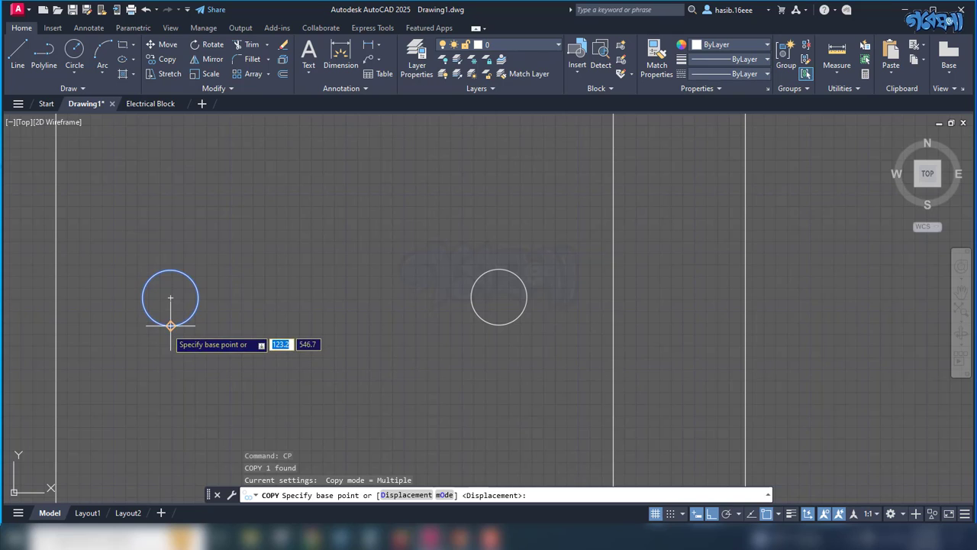
left_click(171, 298)
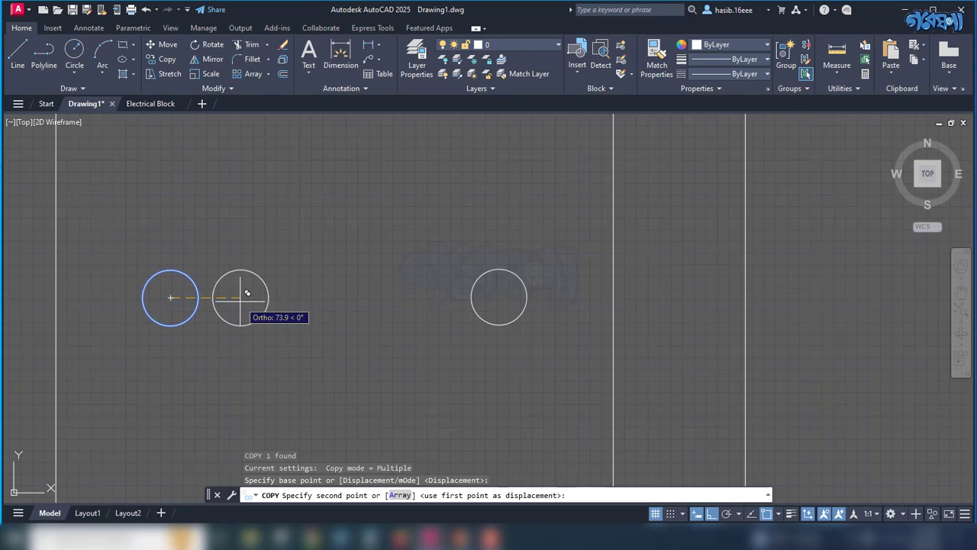
right_click(185, 274, "shift")
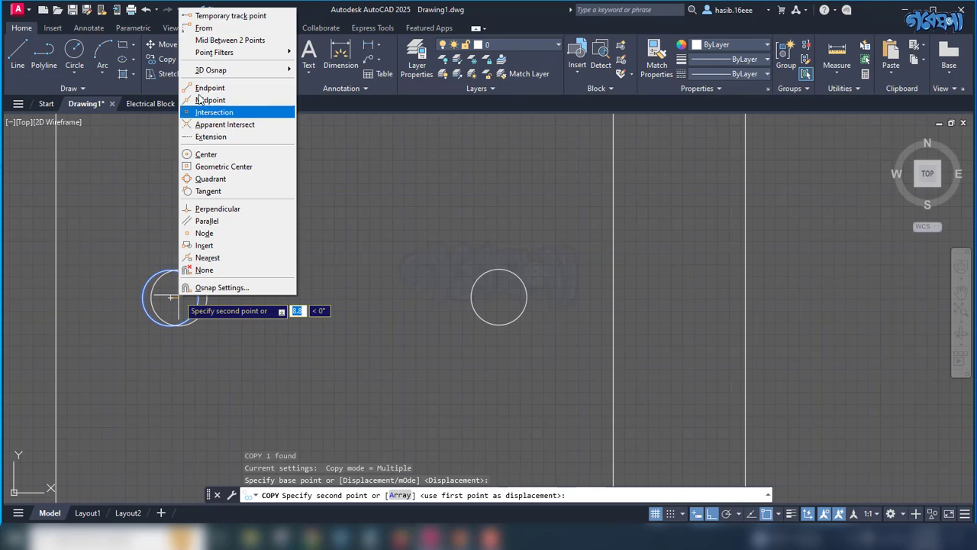
left_click(221, 40)
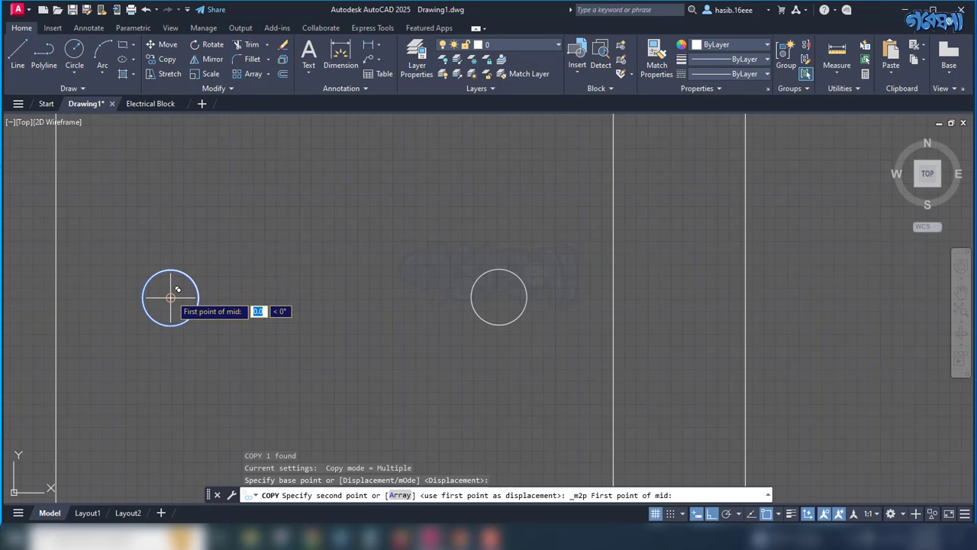
left_click(171, 297)
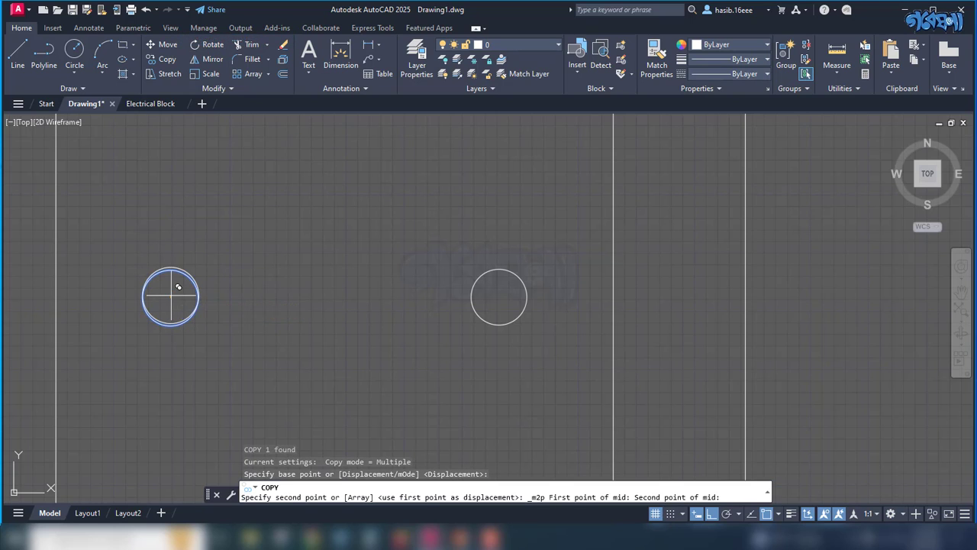
left_click(499, 297)
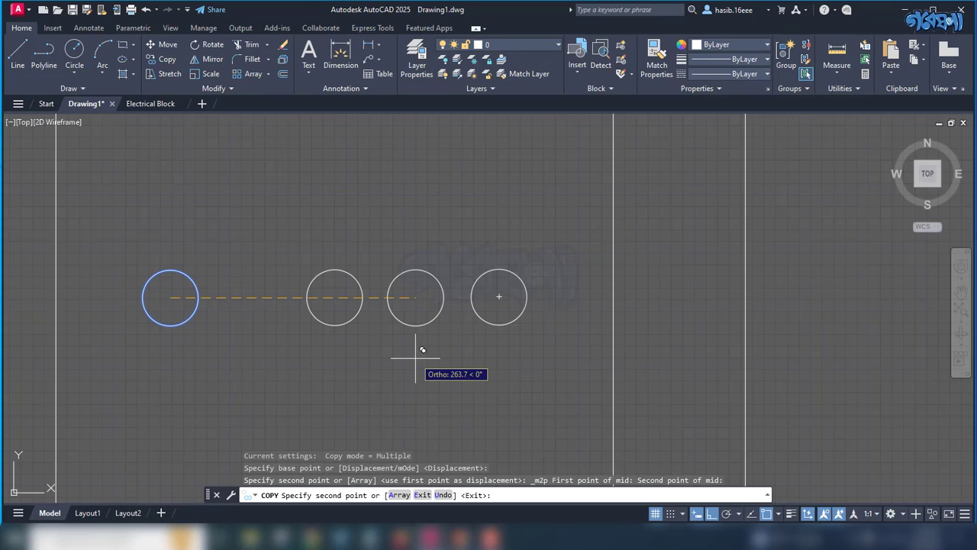
key("Escape")
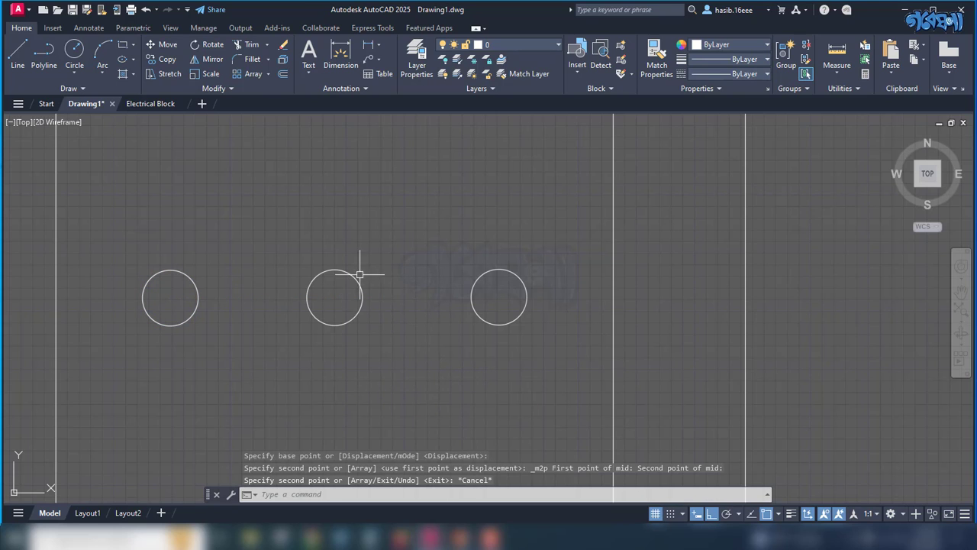
scroll(387, 327, "down", 2)
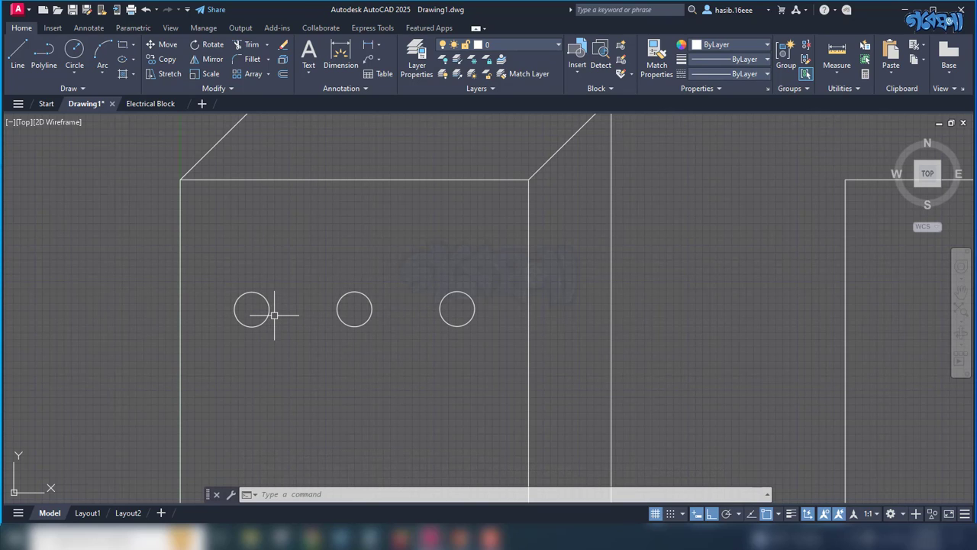
Step: Set the circles' object colours to Red, Green and Yellow from left to right
left_click(267, 313)
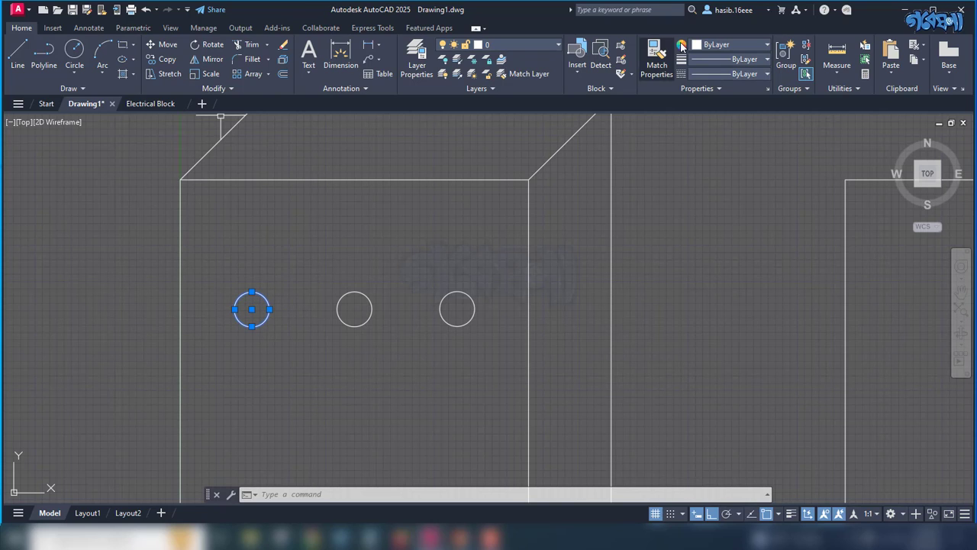
left_click(767, 44)
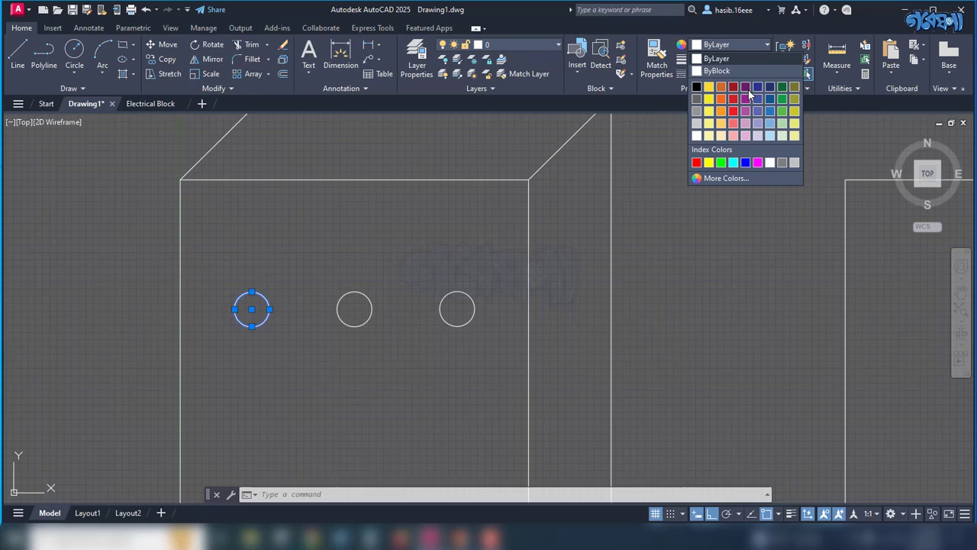
left_click(697, 163)
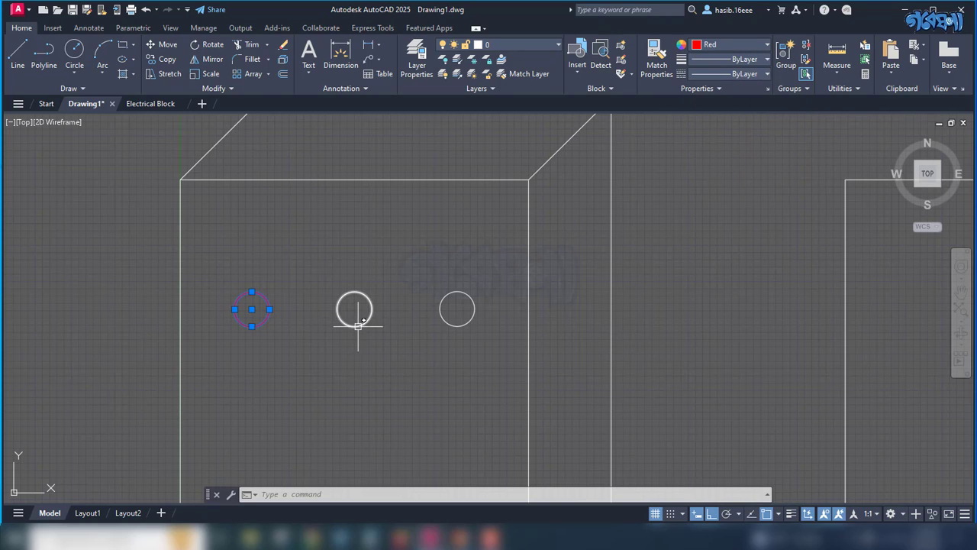
key("Escape")
left_click(357, 327)
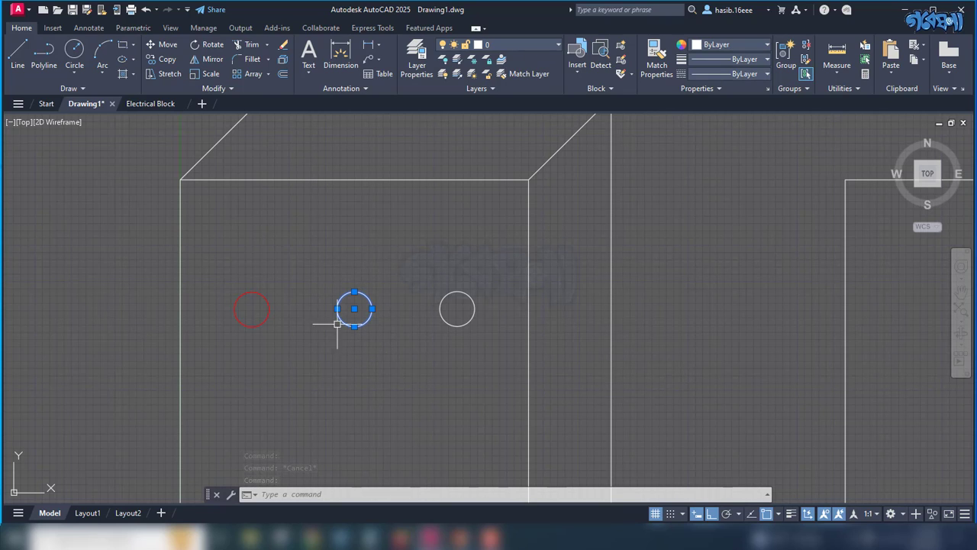
left_click(766, 44)
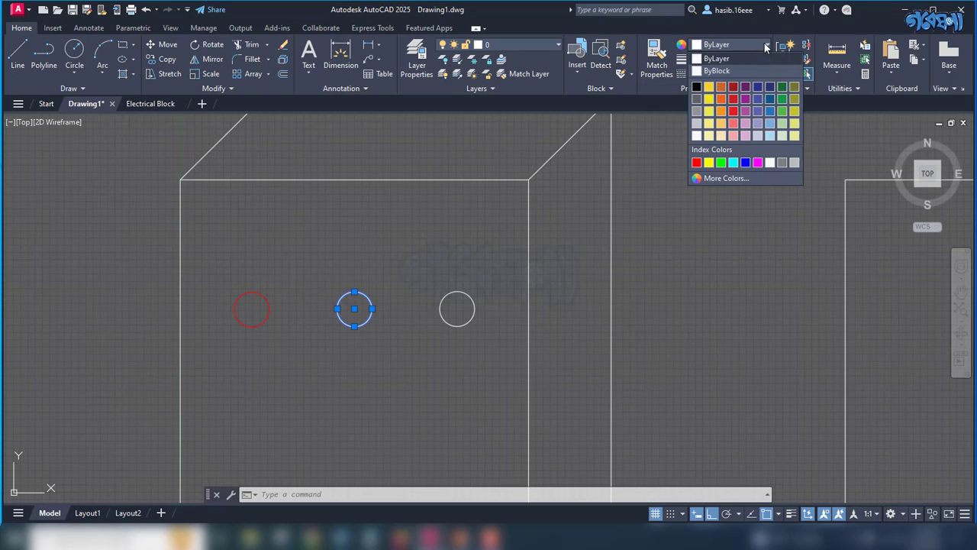
left_click(721, 162)
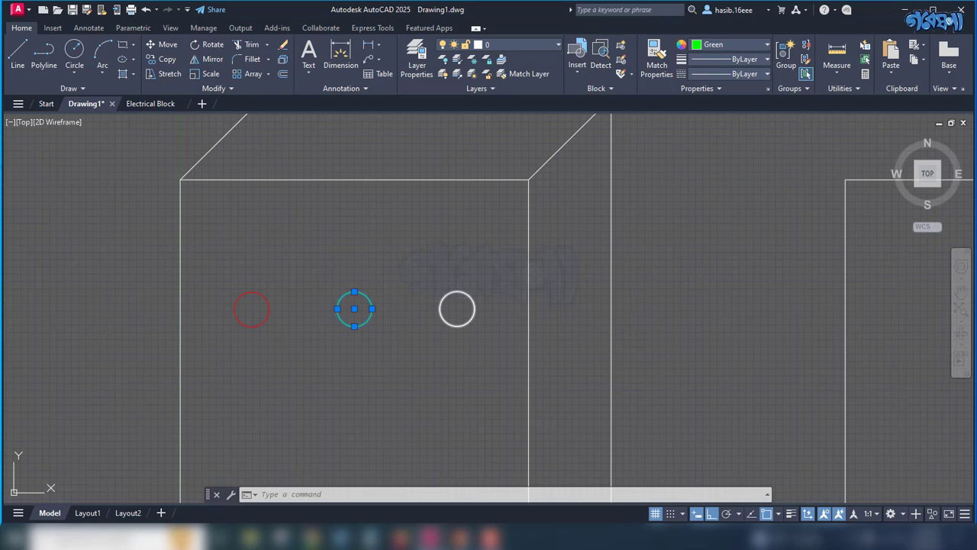
key("Escape")
left_click(471, 297)
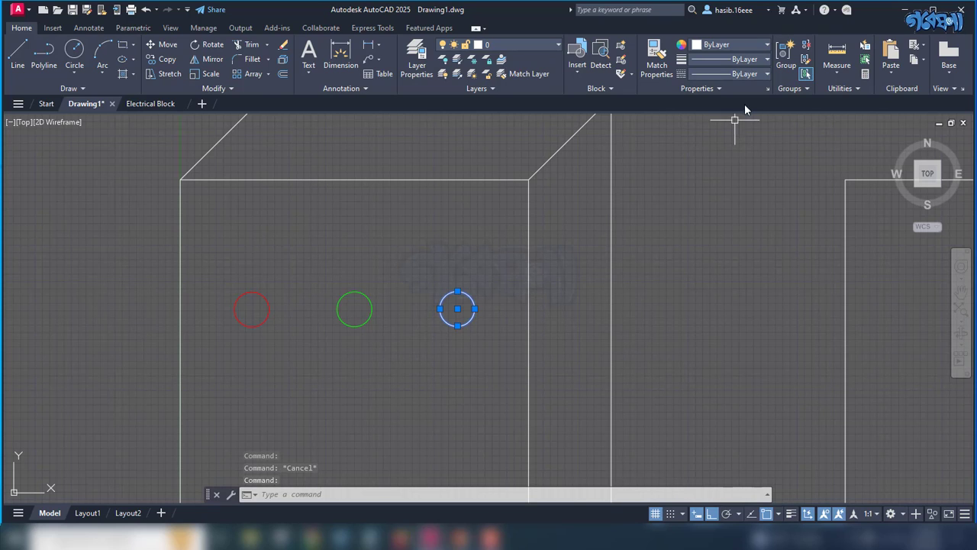
left_click(768, 45)
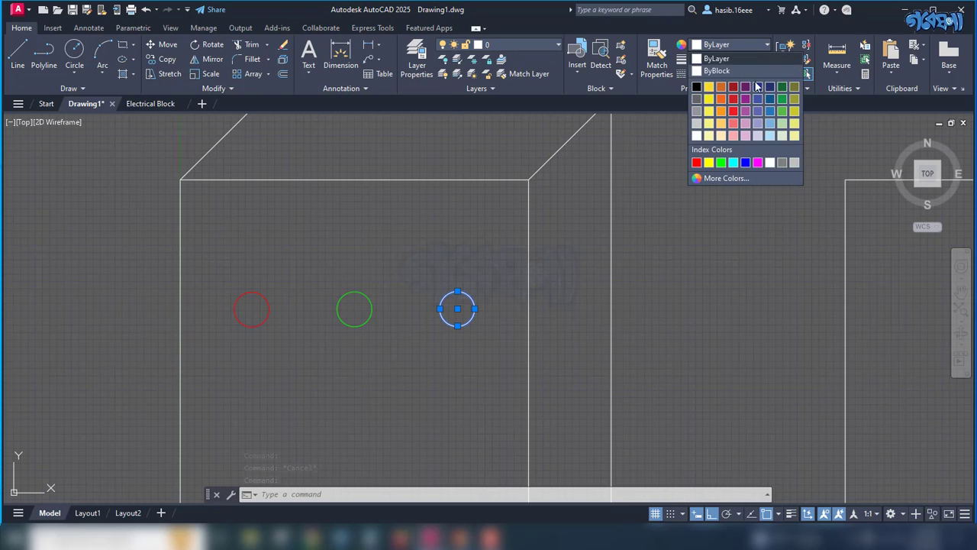
left_click(708, 163)
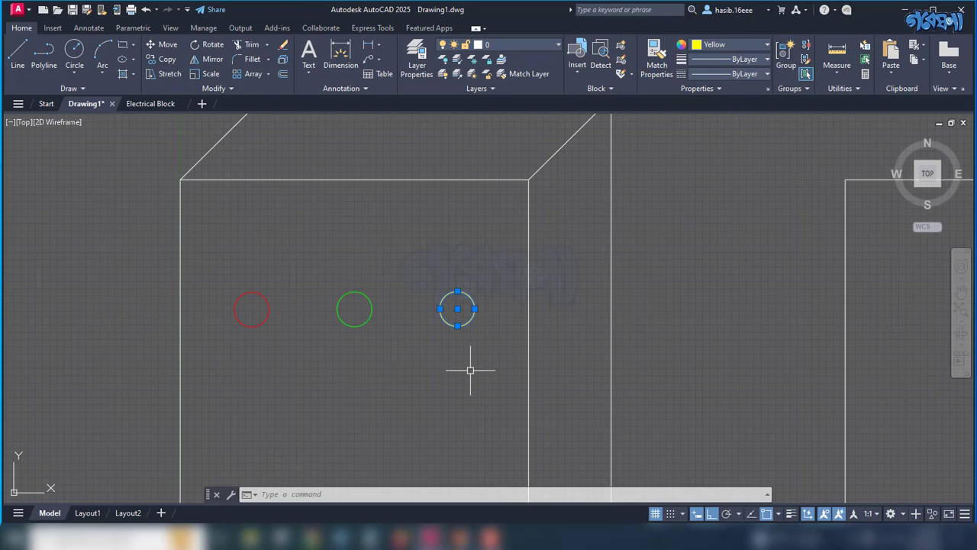
key("Escape")
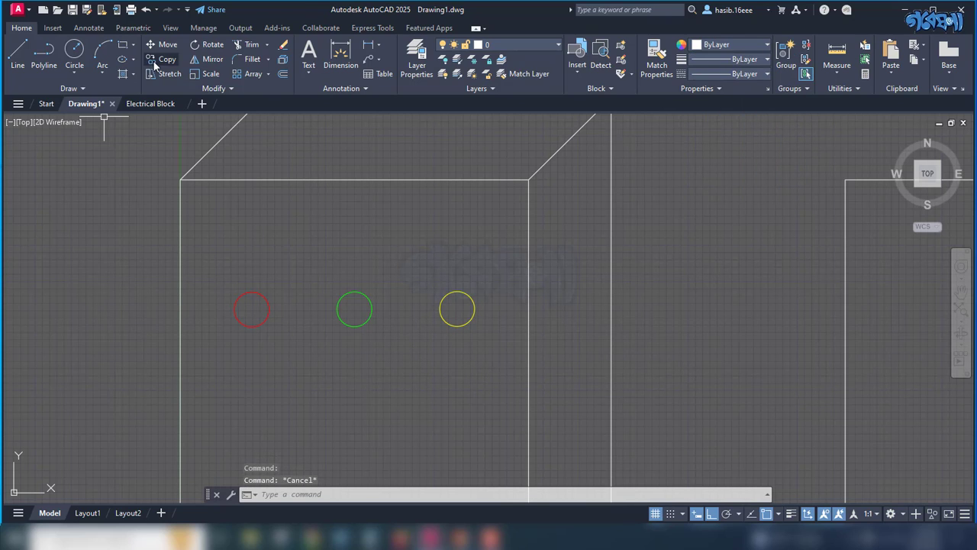
Step: Fill the left circle with solid red hatch and the middle circle with solid green hatch
left_click(123, 74)
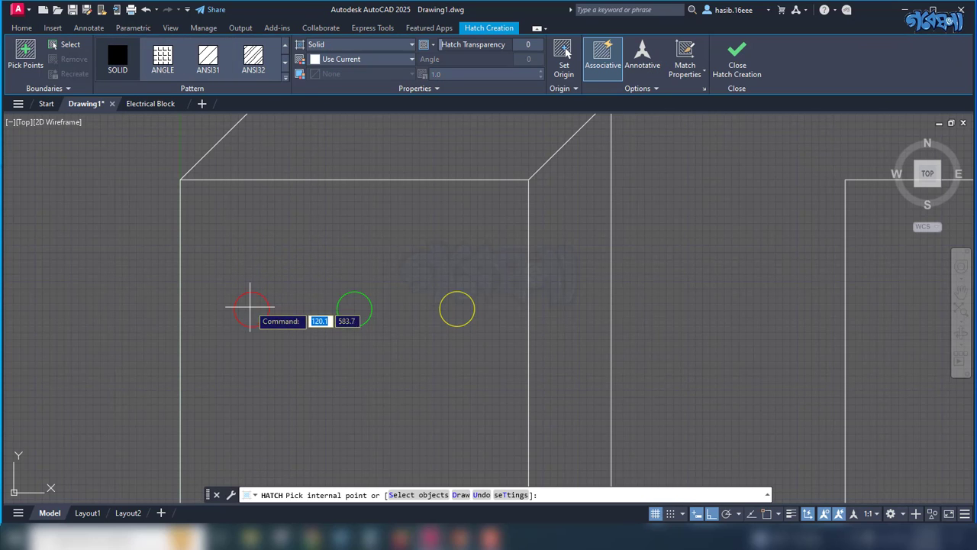
left_click(251, 308)
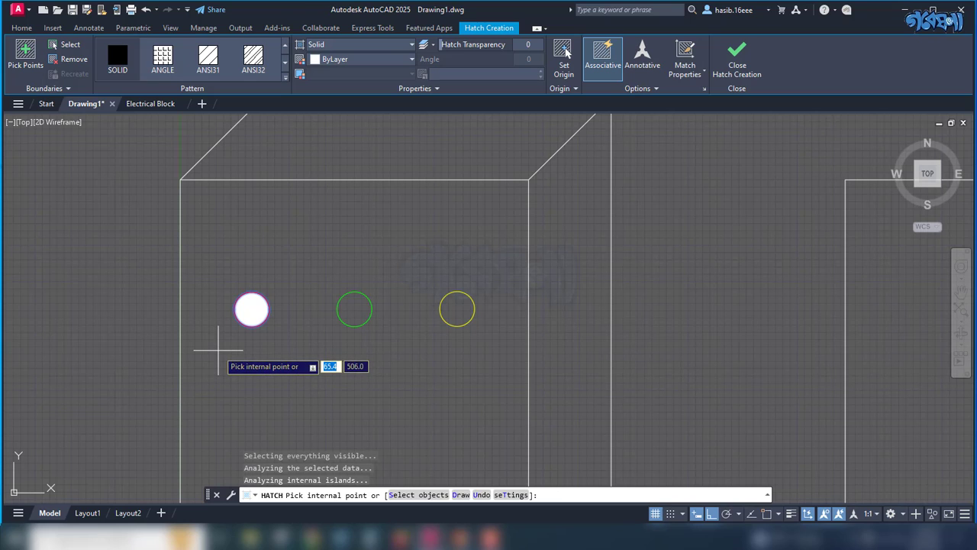
left_click(410, 60)
left_click(315, 174)
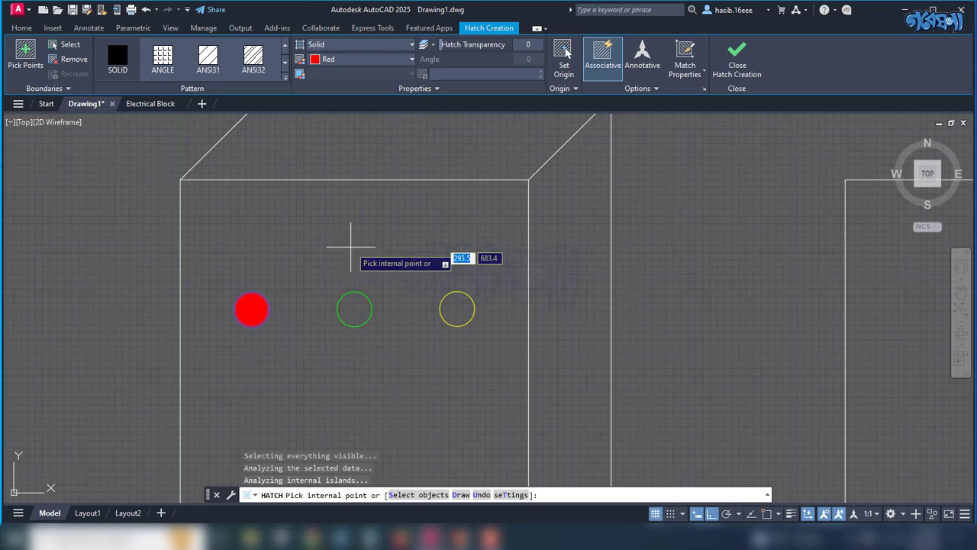
key("Return")
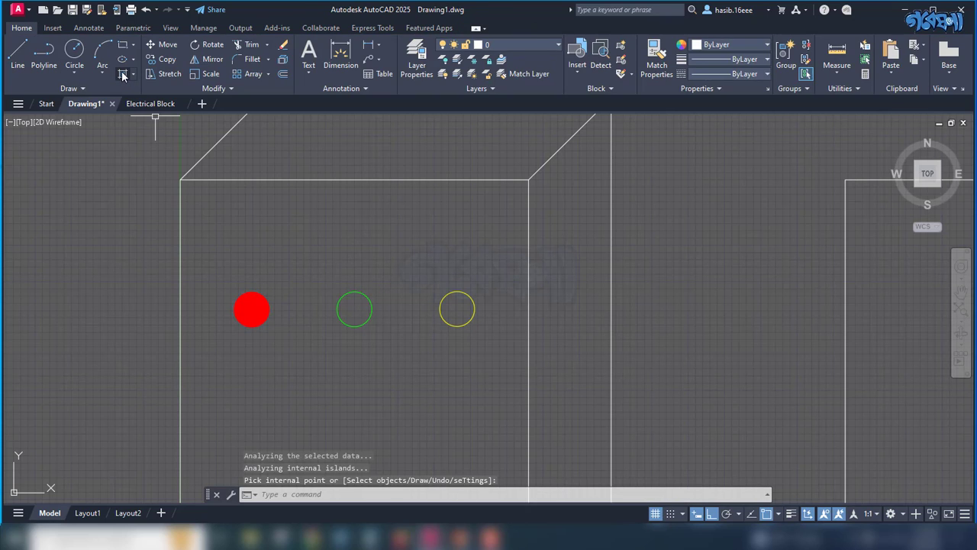
left_click(122, 74)
left_click(353, 309)
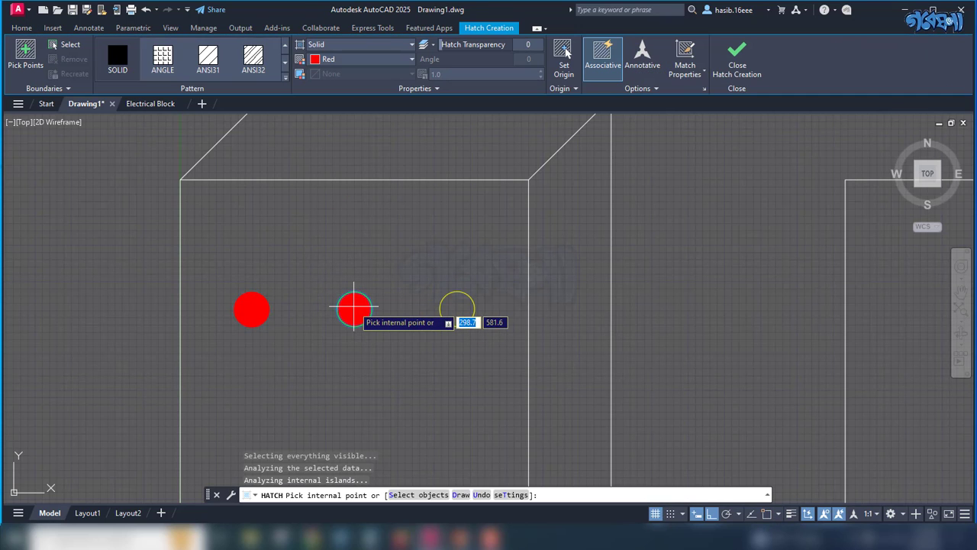
left_click(406, 60)
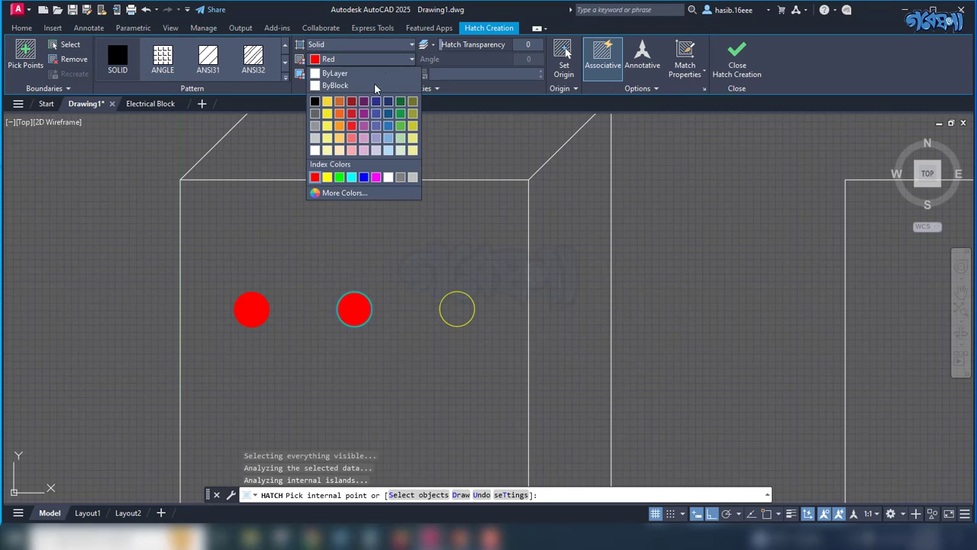
left_click(339, 176)
key("Return")
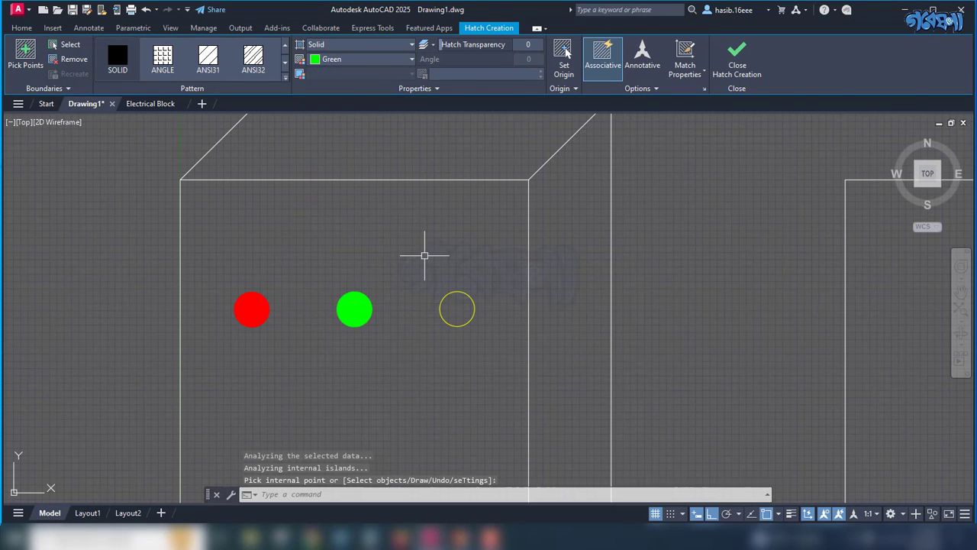
Step: Fill the third circle with a solid yellow hatch
left_click(122, 74)
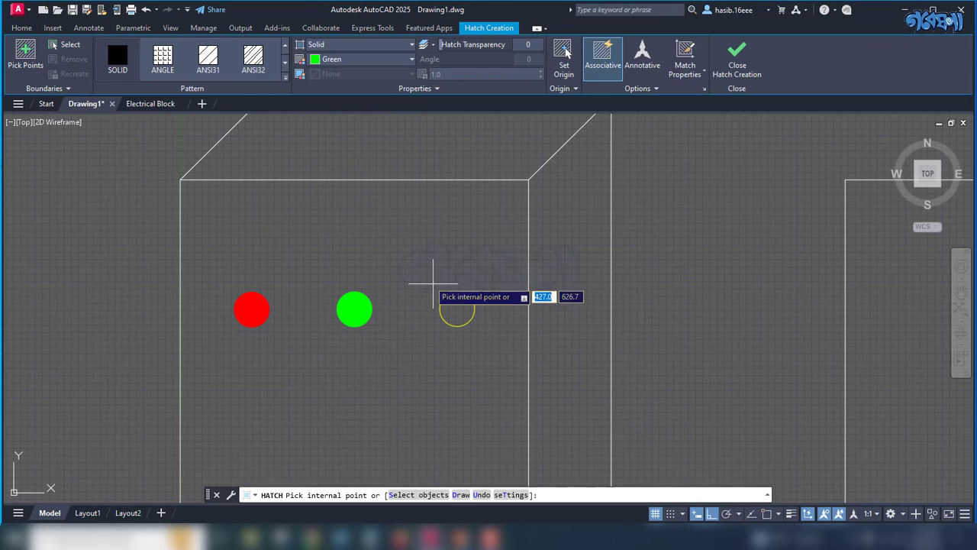
left_click(456, 309)
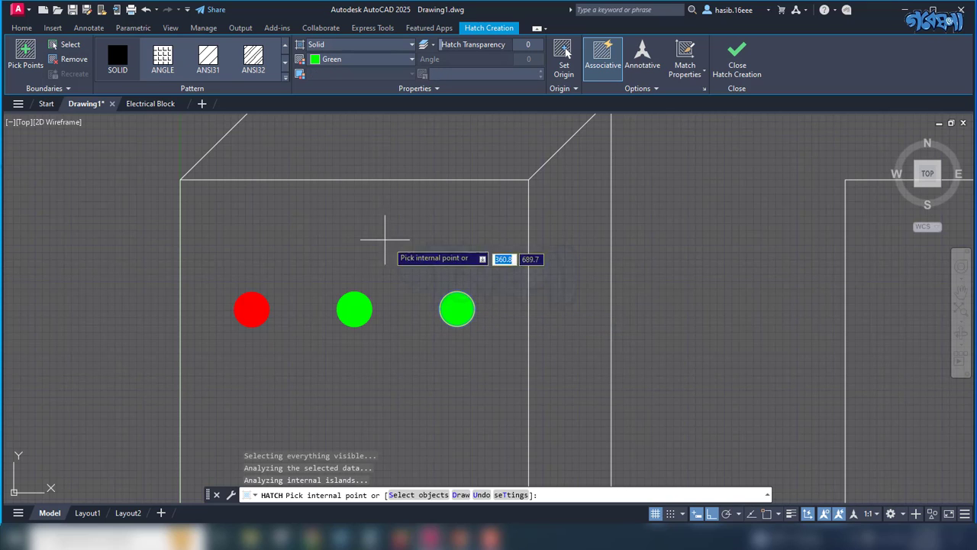
left_click(334, 63)
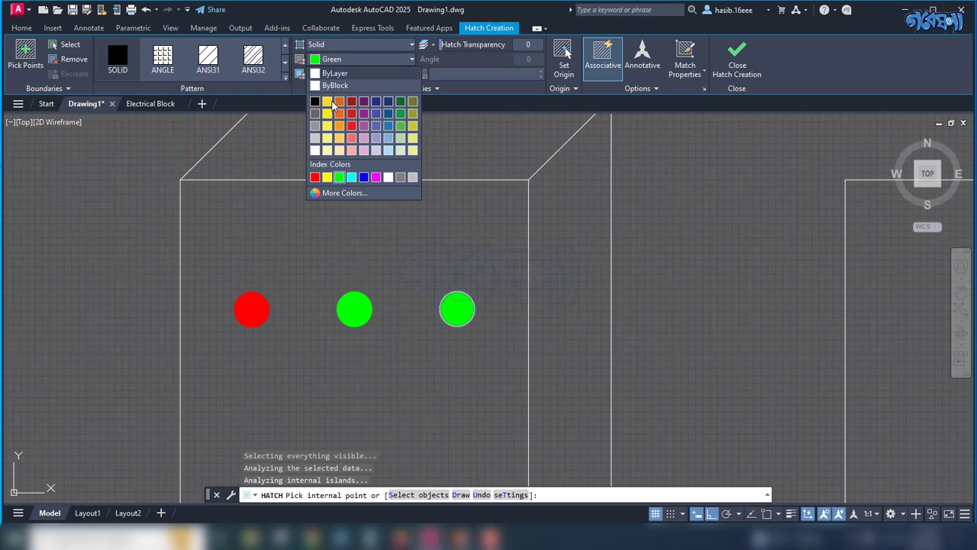
left_click(327, 176)
key("Return")
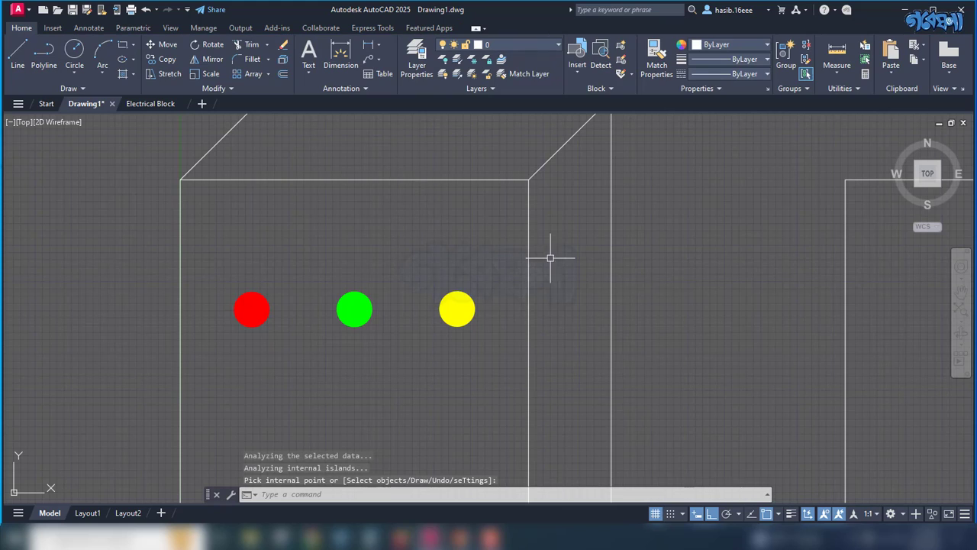
scroll(558, 255, "down", 2)
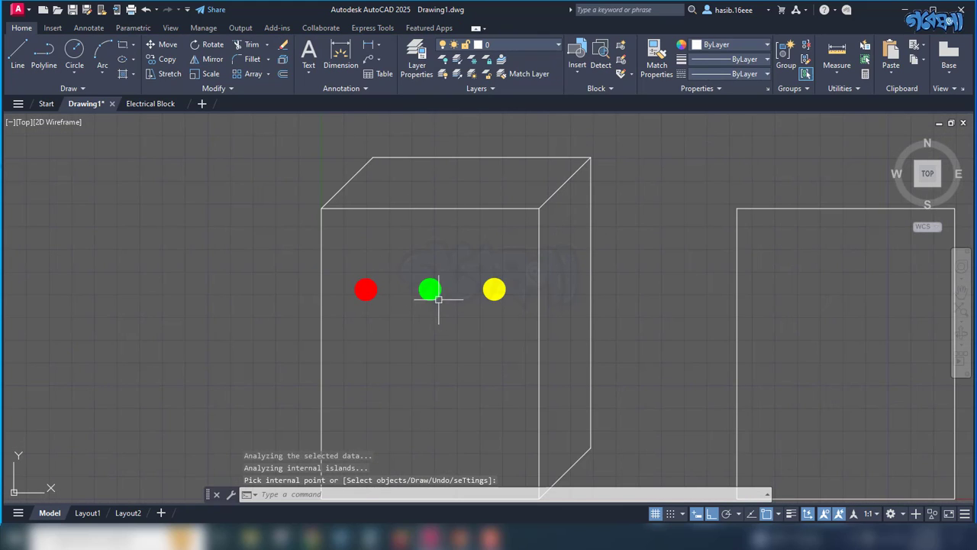
scroll(401, 253, "down", 2)
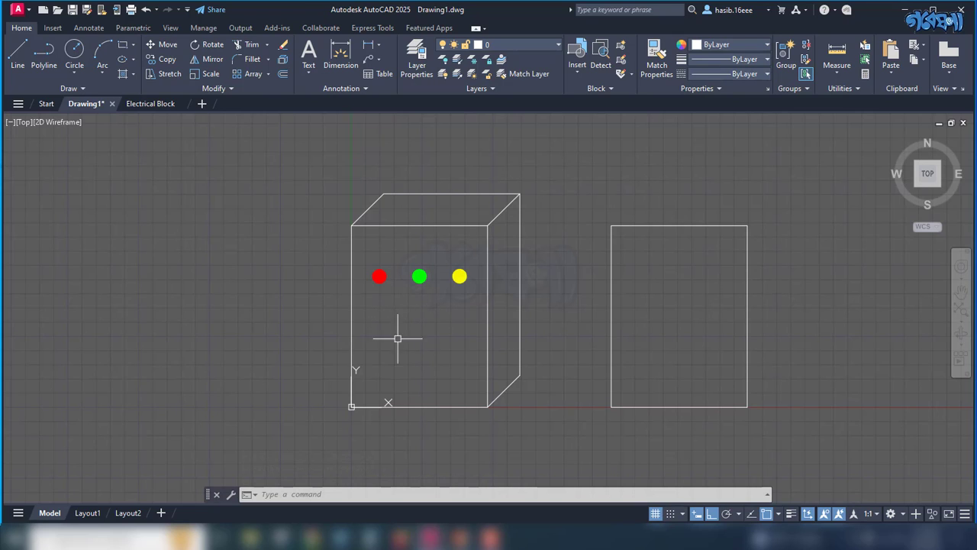
Step: Window-select the digital meter in Electrical Block and copy it with a base point (Ctrl+Shift+C)
left_click(150, 106)
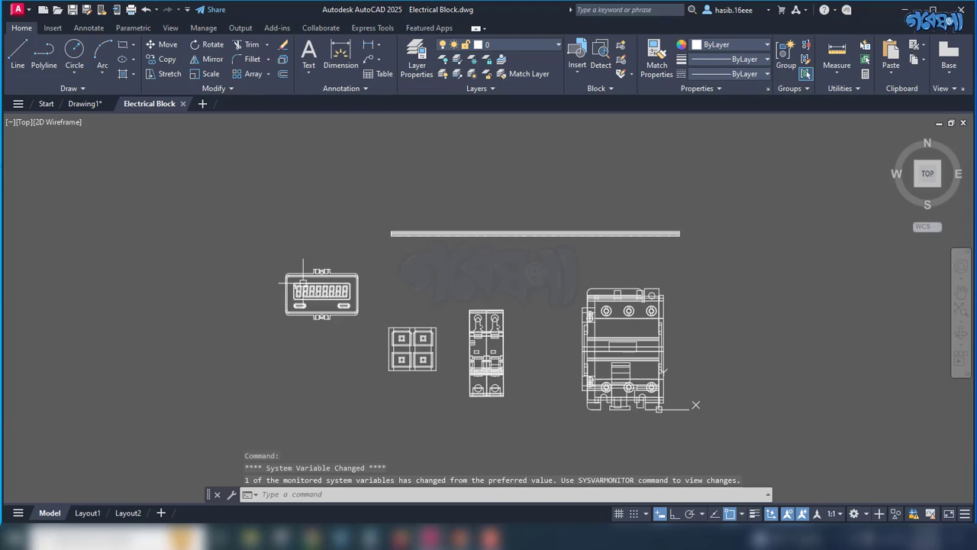
scroll(302, 282, "up", 4)
left_click(224, 220)
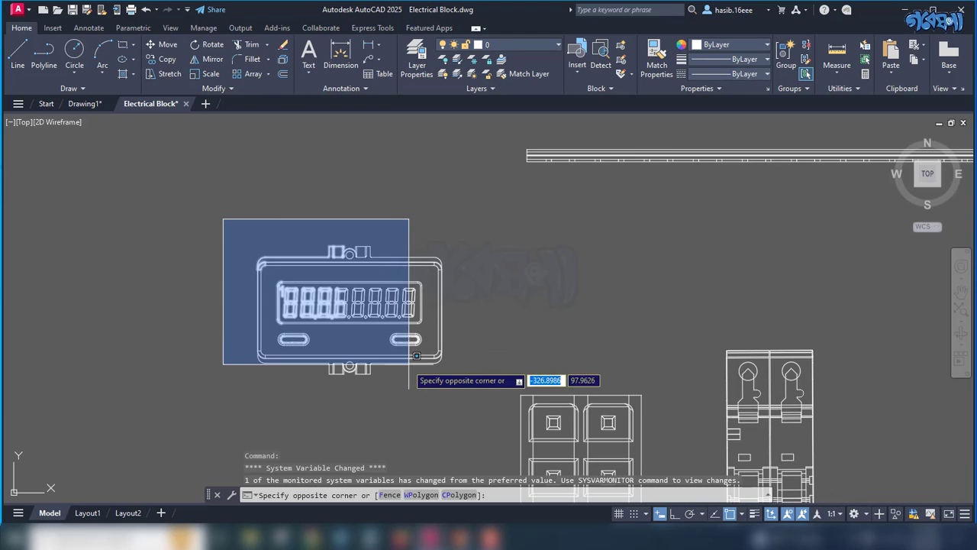
left_click(462, 399)
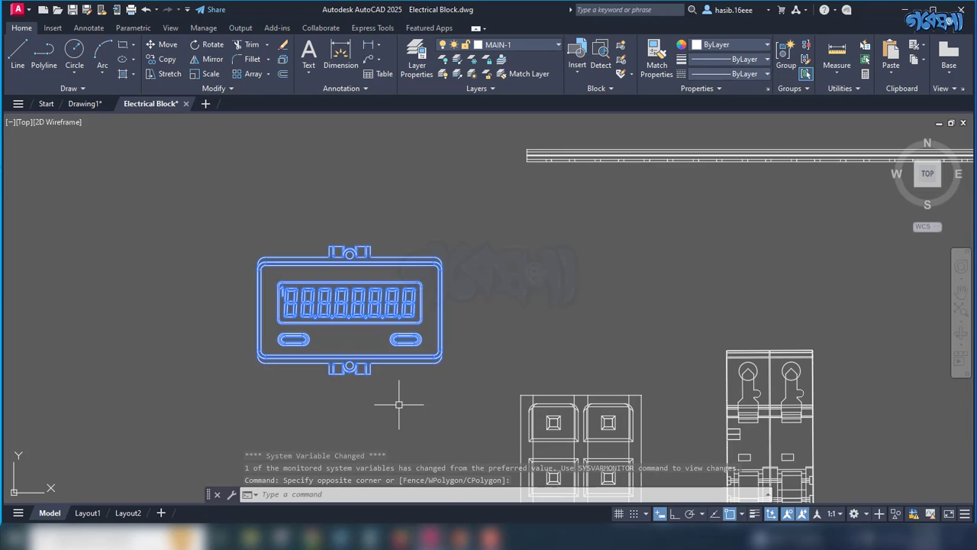
key("ctrl+shift+c")
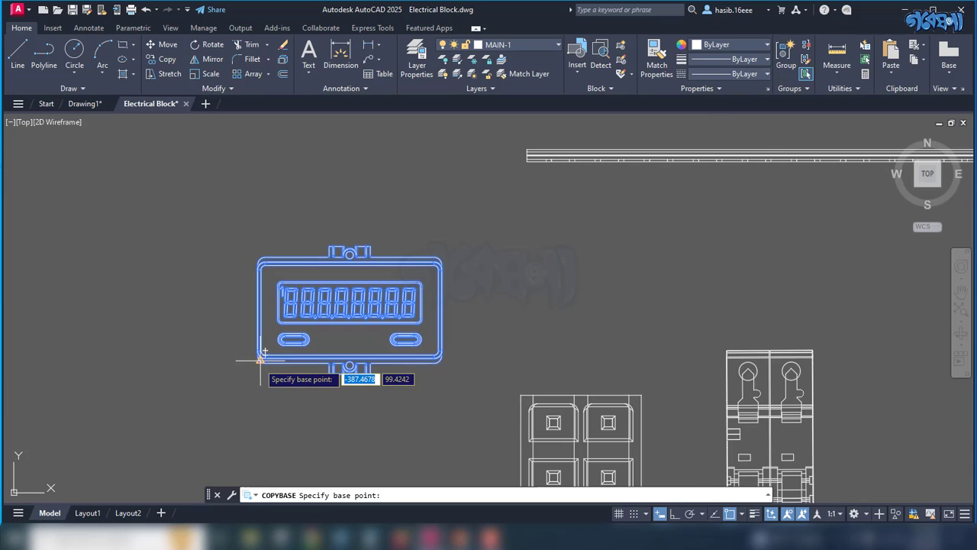
scroll(258, 359, "up", 3)
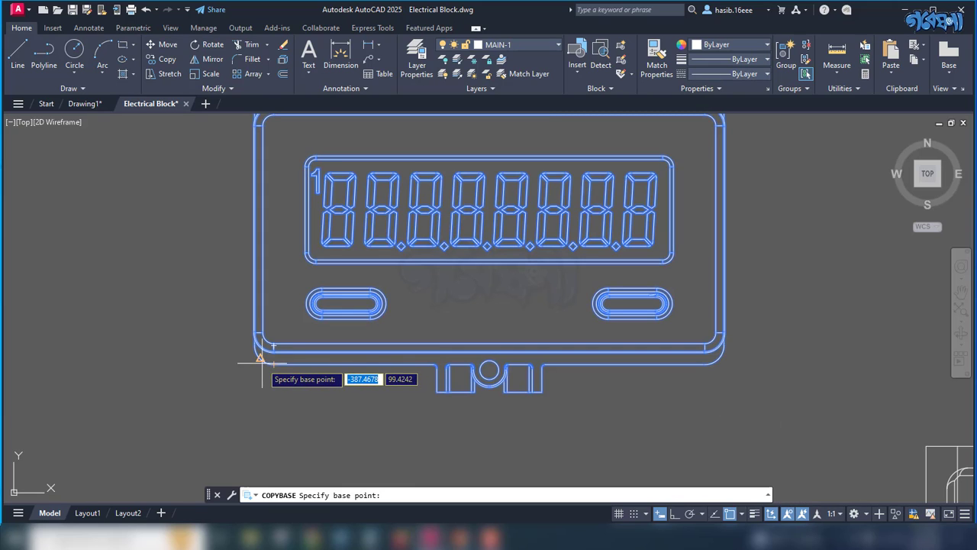
left_click(489, 372)
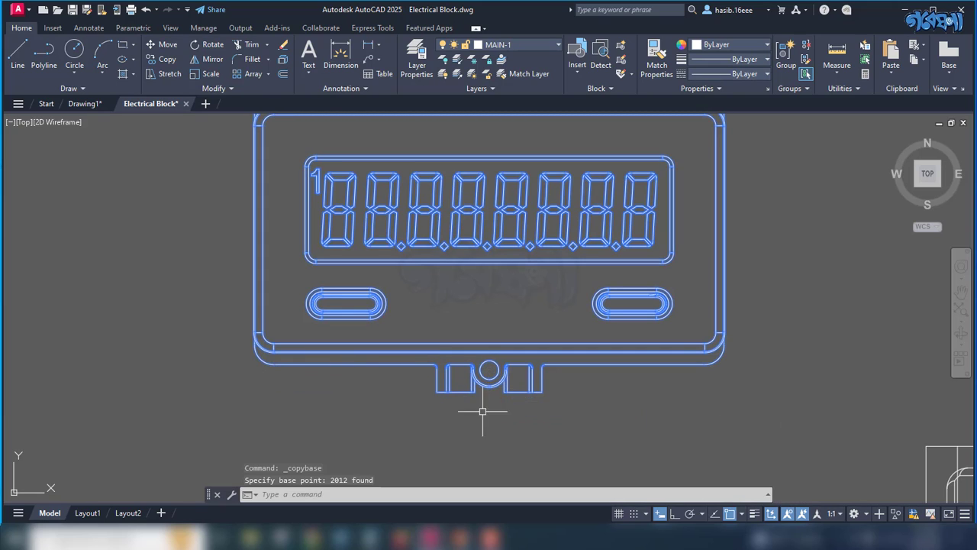
scroll(413, 416, "down", 5)
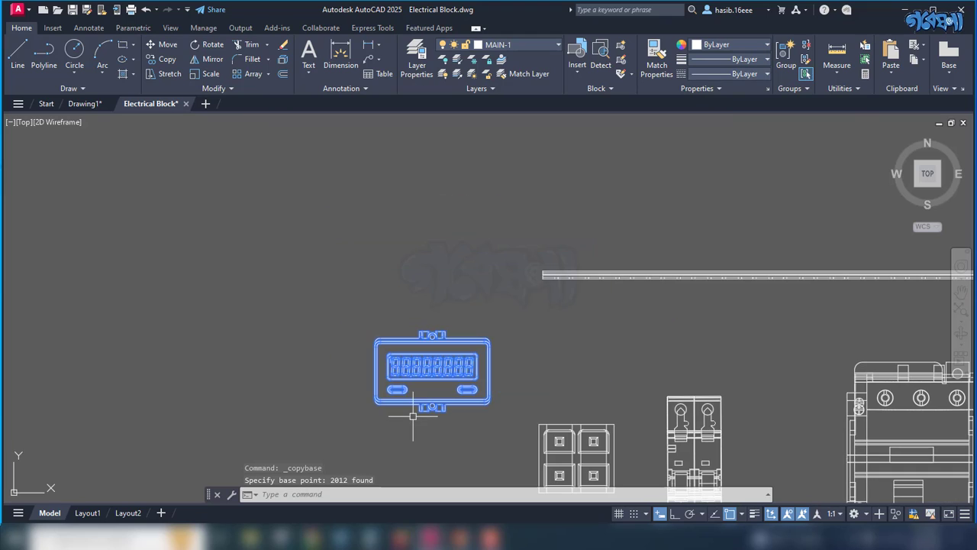
Step: Paste the meter into Drawing1, placed via Mid Between 2 Points below the three lights
left_click(84, 104)
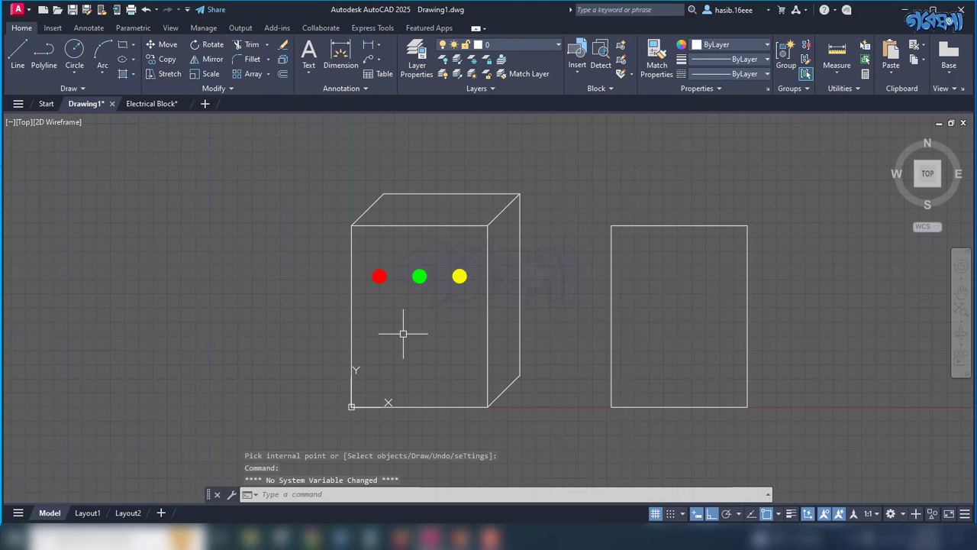
key("ctrl+v")
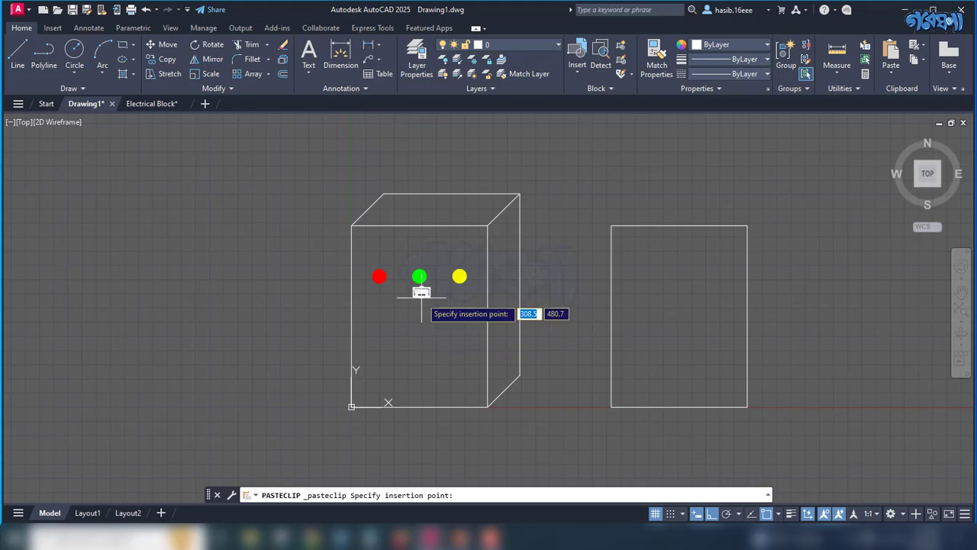
scroll(421, 315, "up", 4)
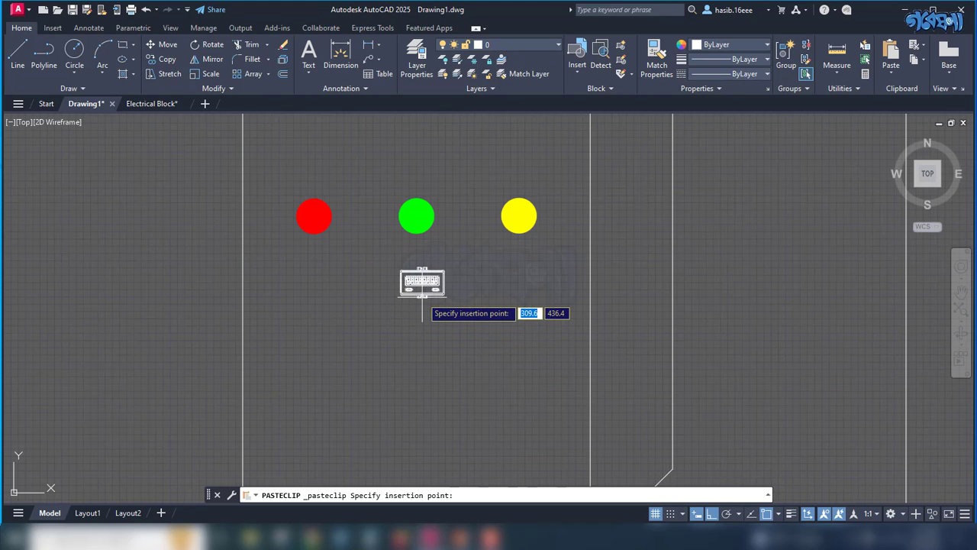
scroll(413, 312, "up", 2)
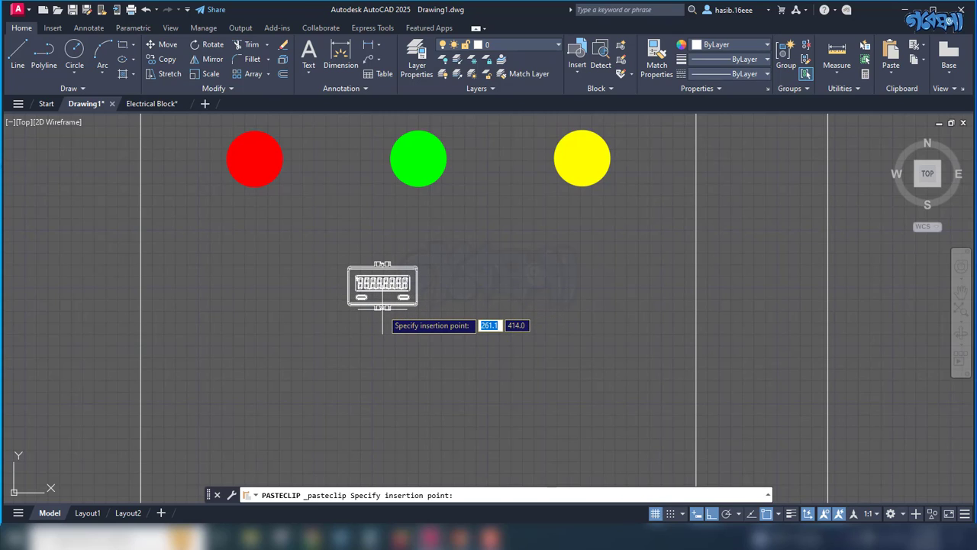
key("F8")
right_click(382, 306, "shift")
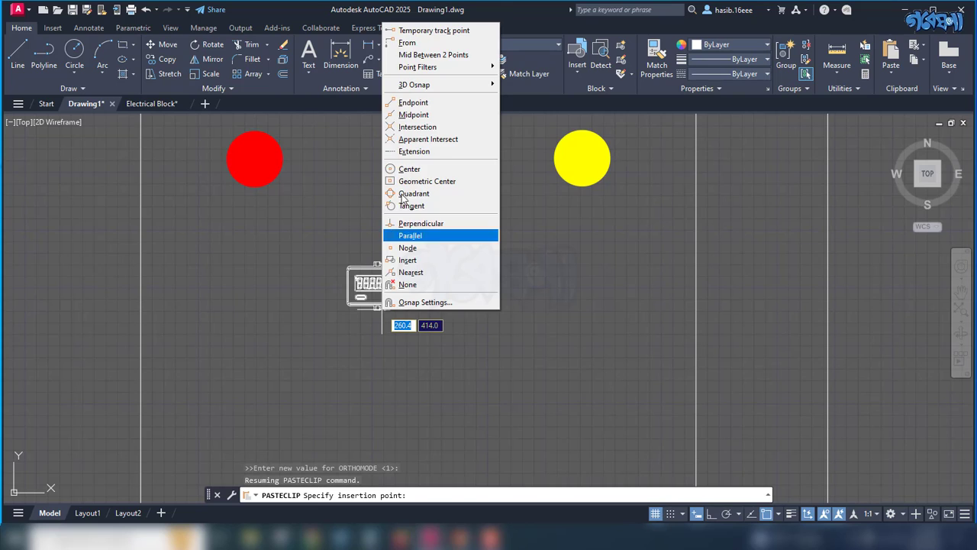
left_click(420, 55)
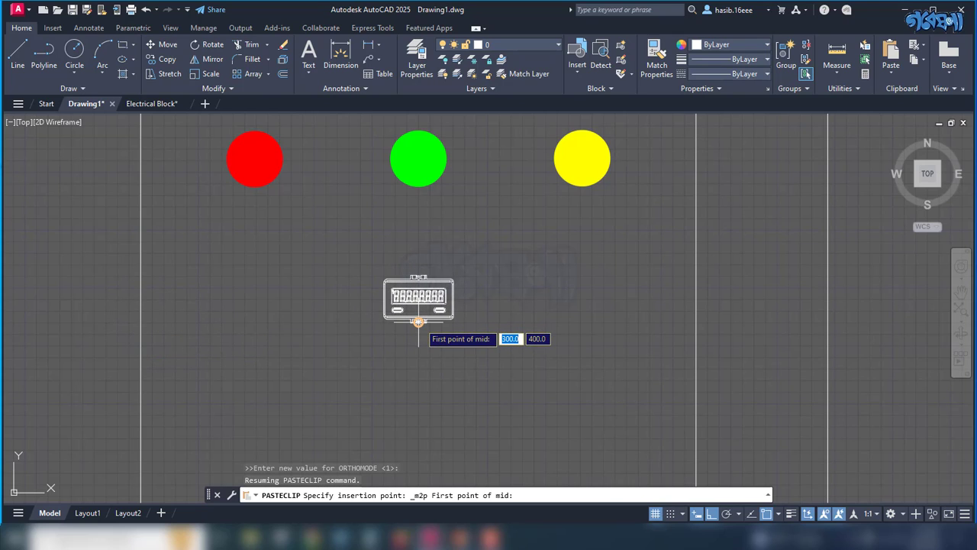
left_click(419, 322)
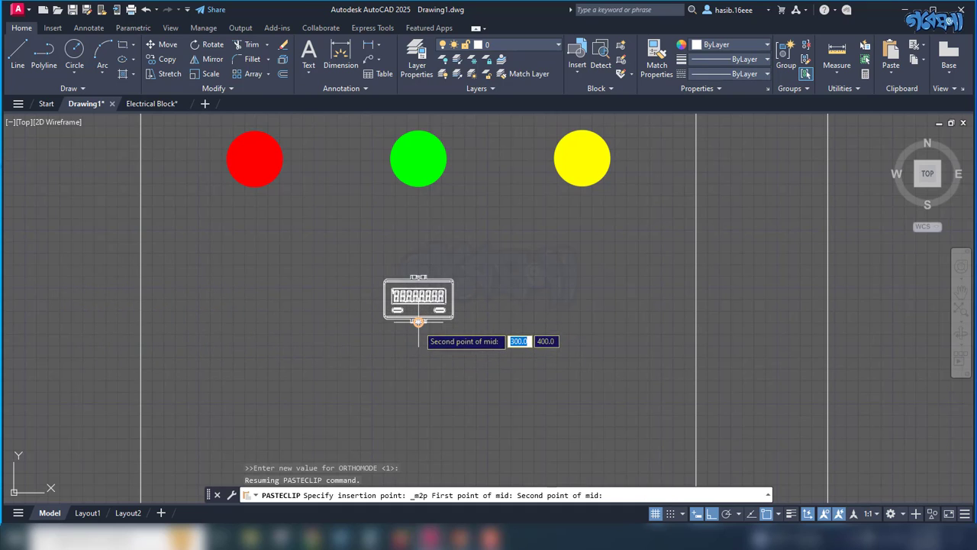
left_click(418, 321)
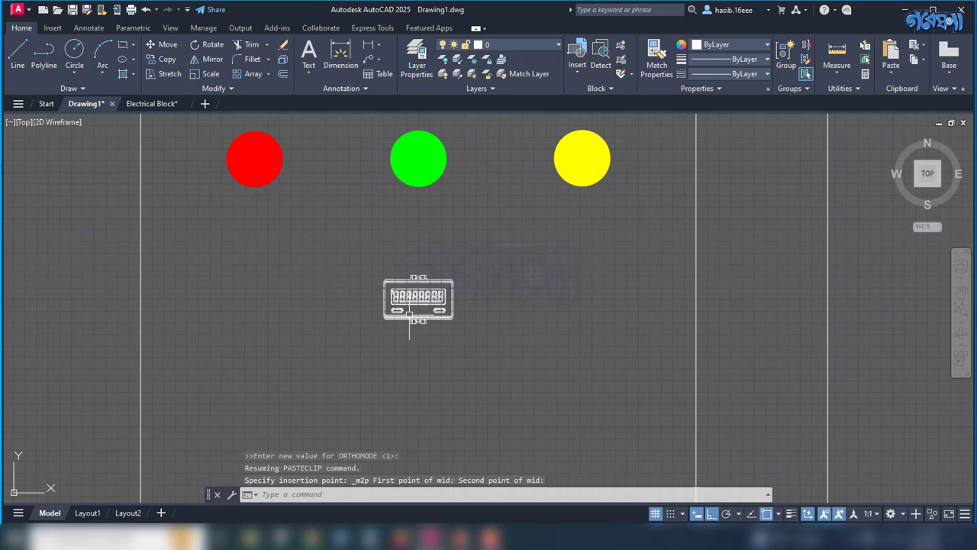
scroll(413, 315, "down", 4)
scroll(422, 300, "up", 6)
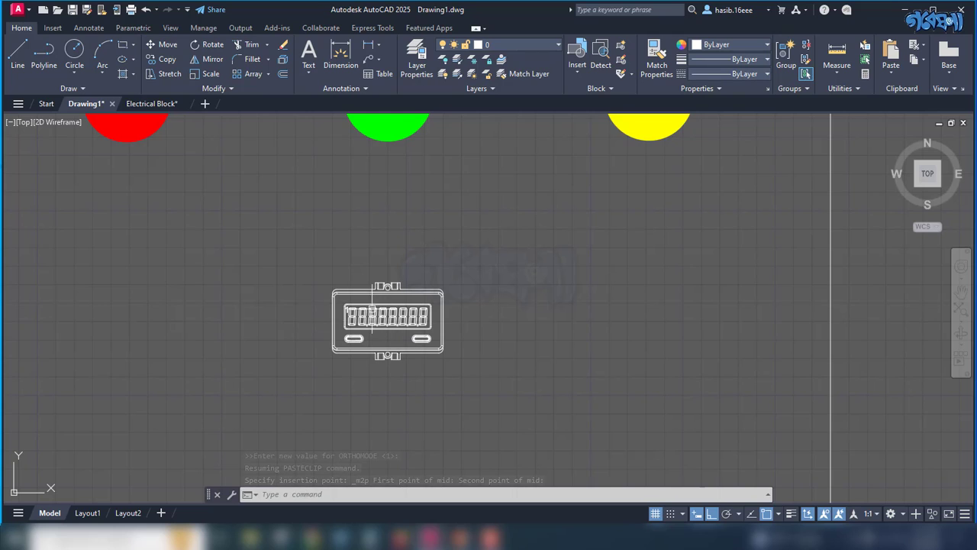
Step: Scale down the pasted digital meter so it sits centred beneath the three lamps
left_click(324, 278)
left_click(480, 393)
type("SC")
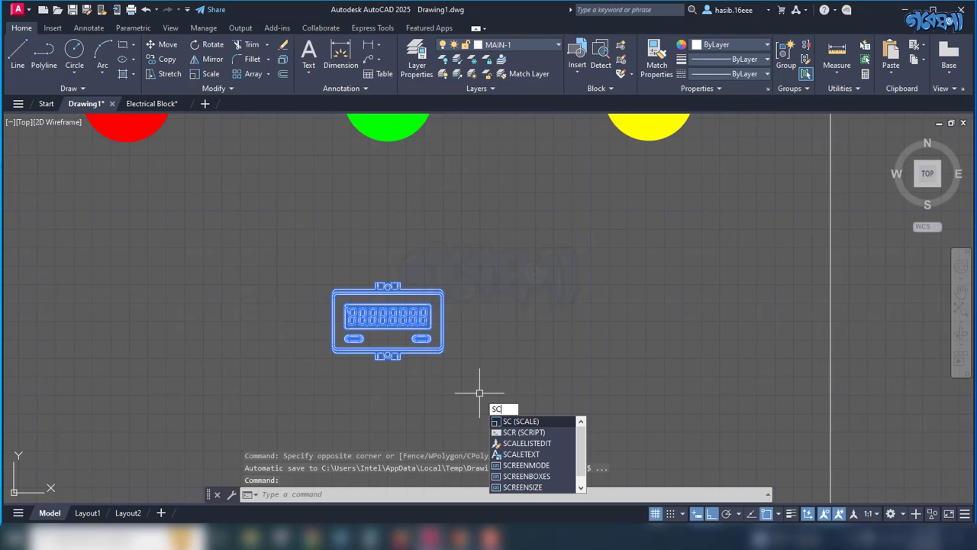
key("Return")
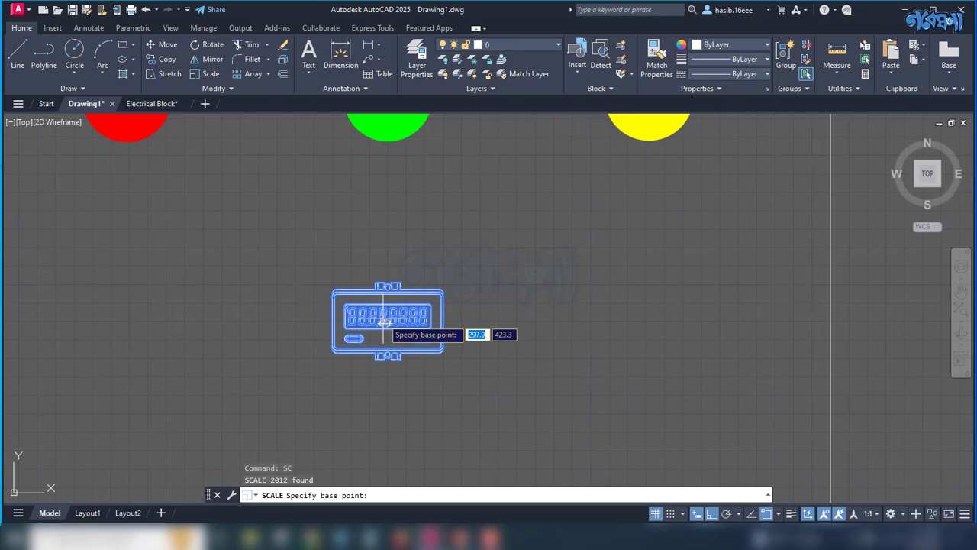
scroll(389, 316, "up", 4)
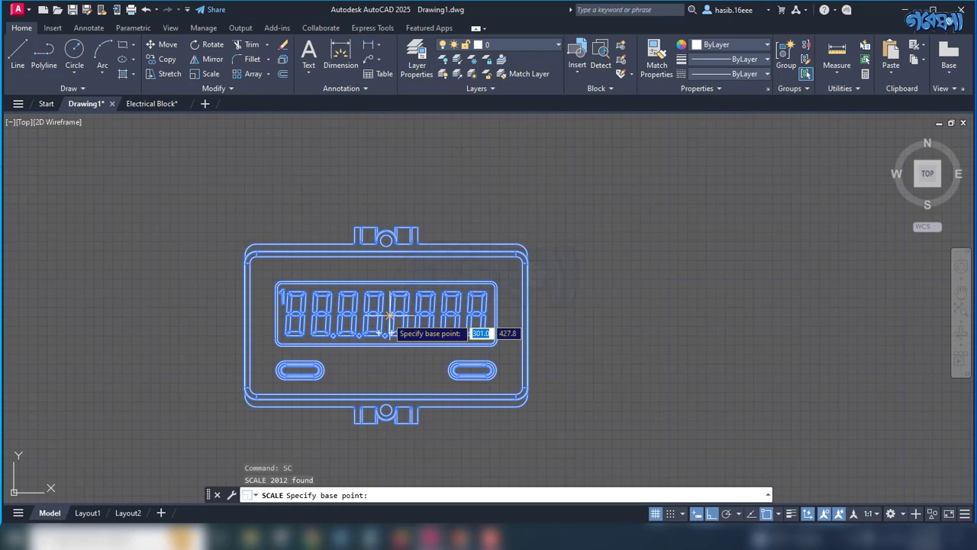
left_click(389, 315)
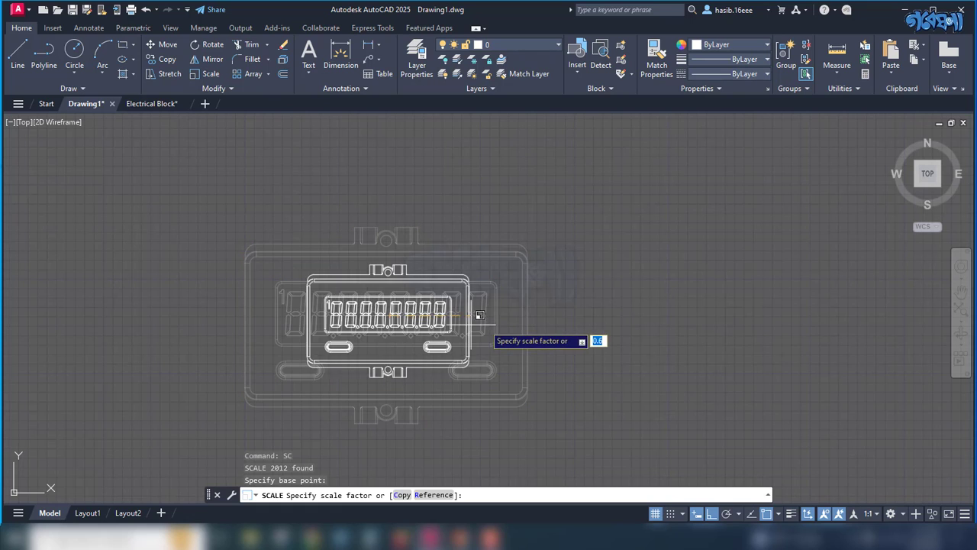
scroll(573, 324, "down", 2)
scroll(574, 324, "down", 2)
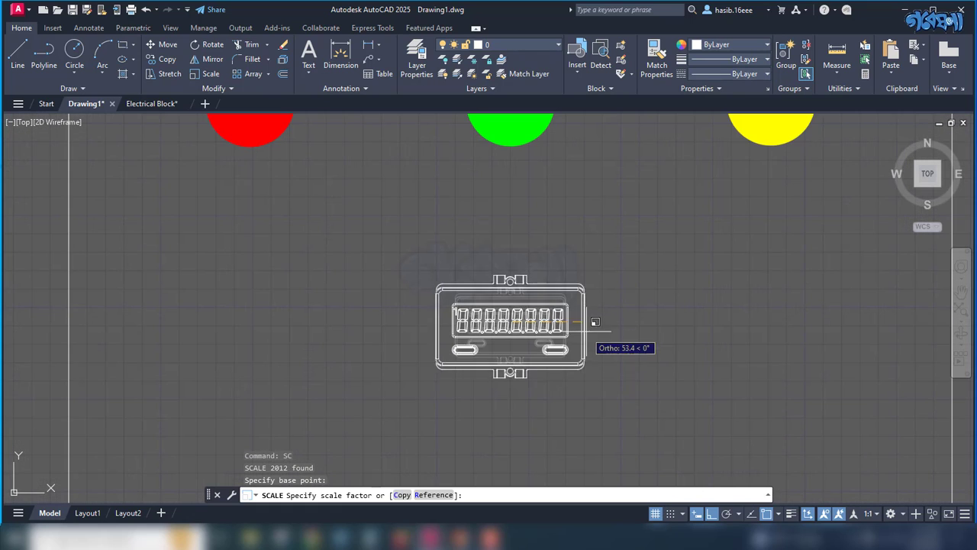
left_click(639, 348)
scroll(655, 356, "down", 3)
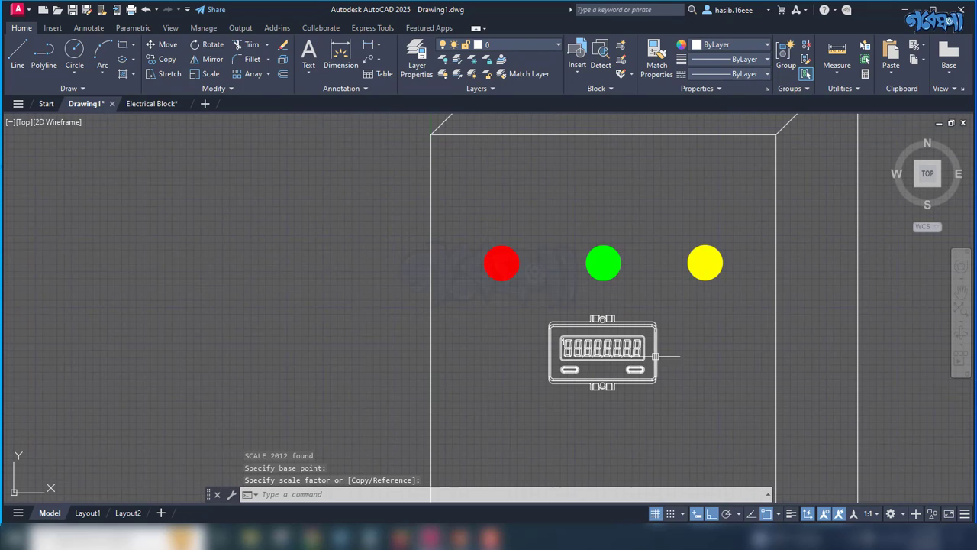
scroll(368, 246, "down", 2)
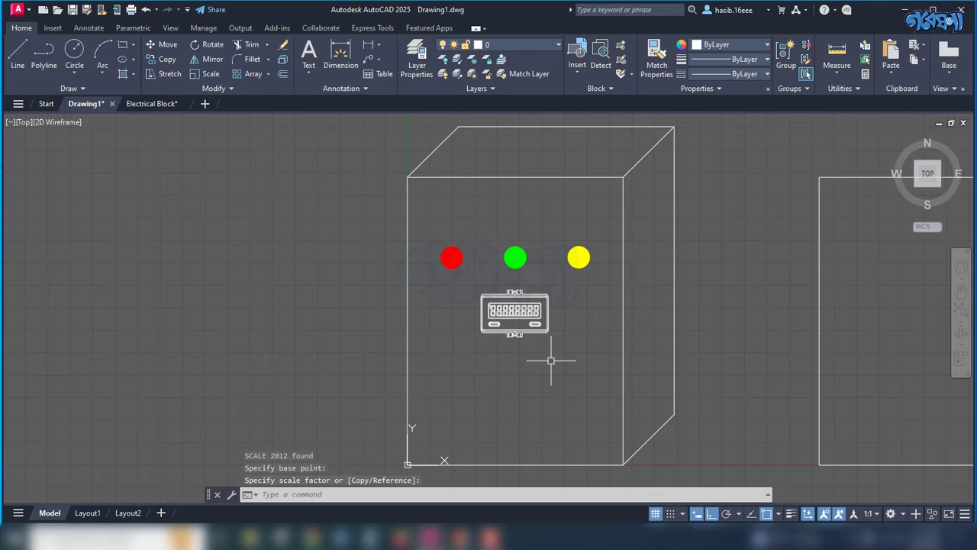
scroll(521, 327, "up", 4)
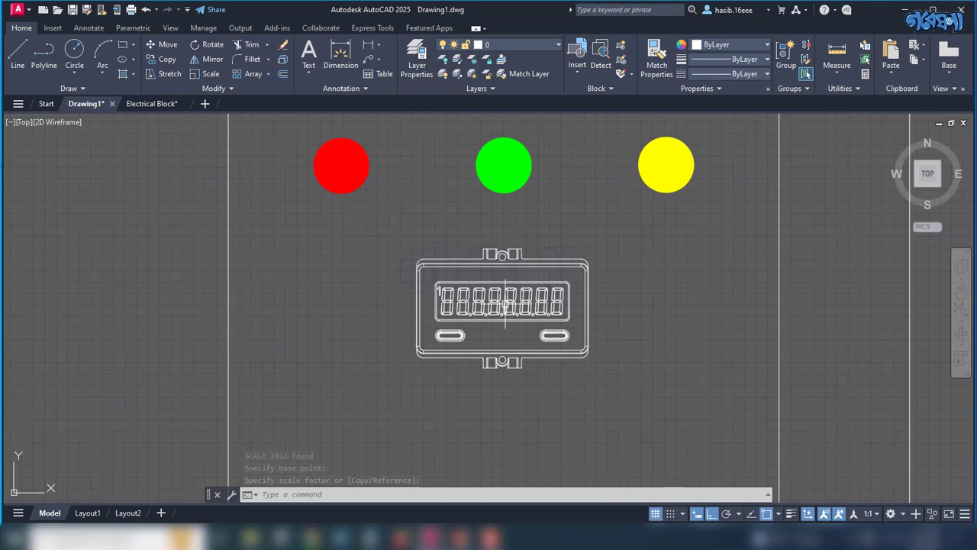
scroll(505, 305, "down", 2)
scroll(550, 273, "down", 2)
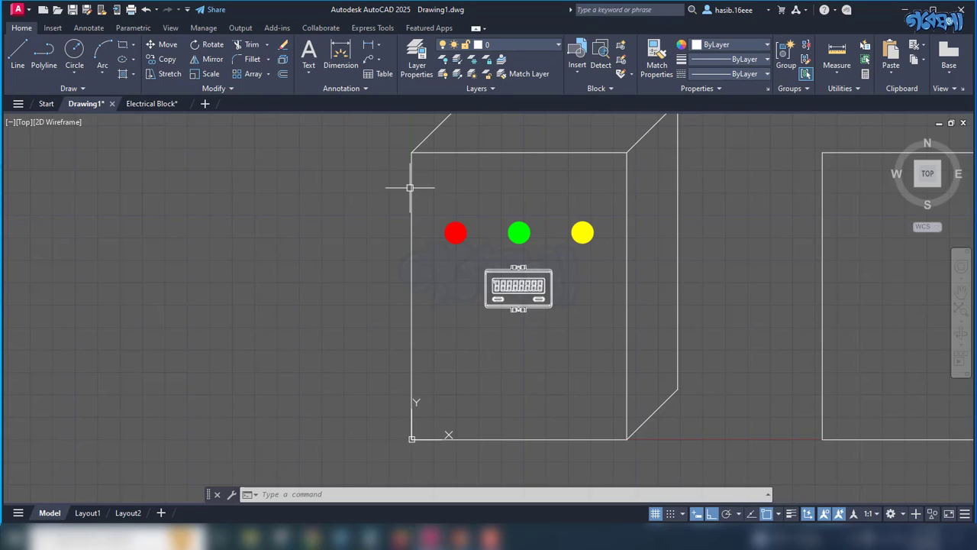
Step: Copy the red light's circle straight down, below the meter, using its centre as base point
left_click(454, 231)
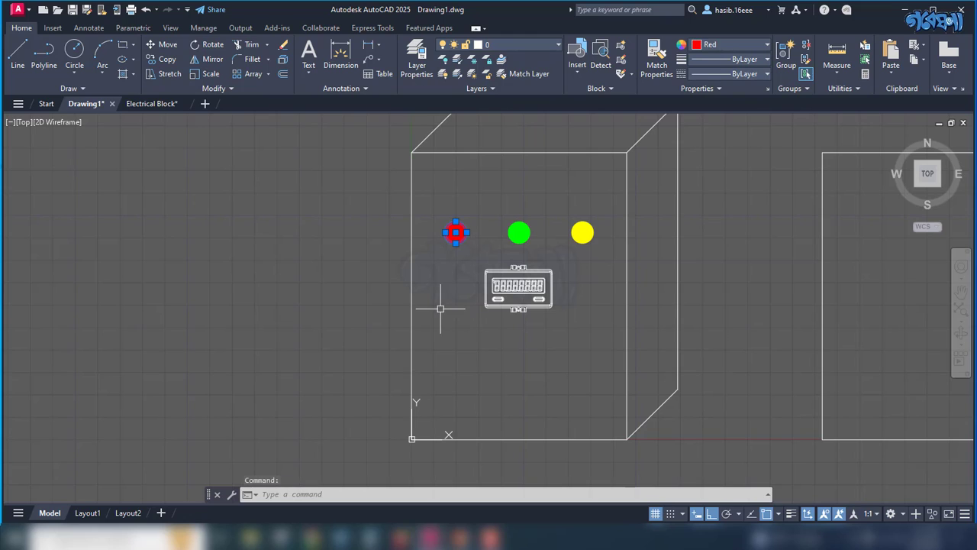
scroll(441, 210, "up", 2)
scroll(435, 207, "up", 2)
type("c")
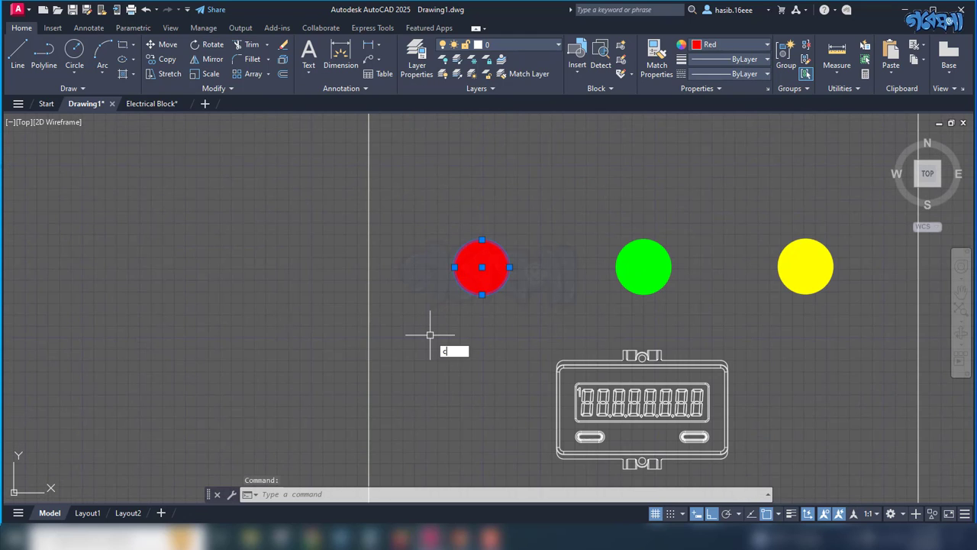
type("p")
key("Return")
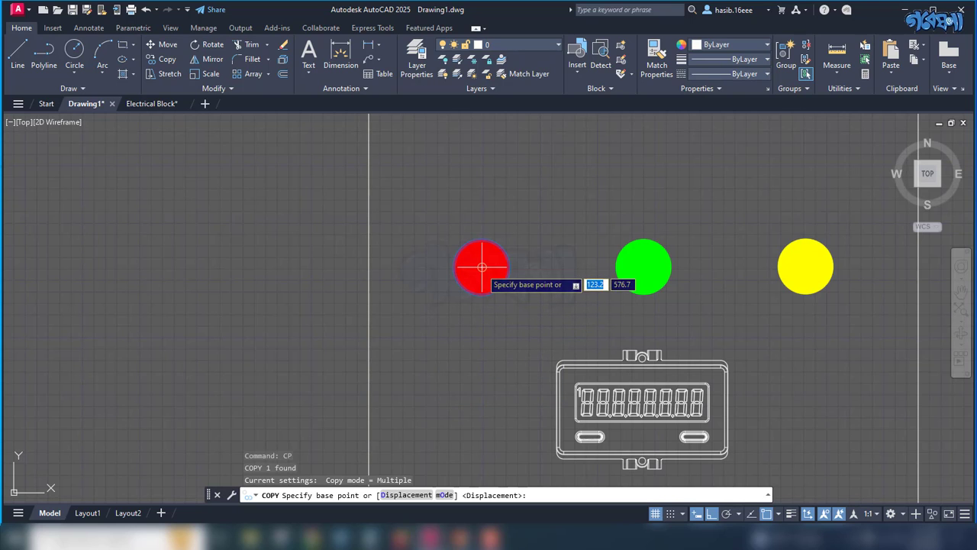
left_click(482, 266)
scroll(472, 353, "down", 3)
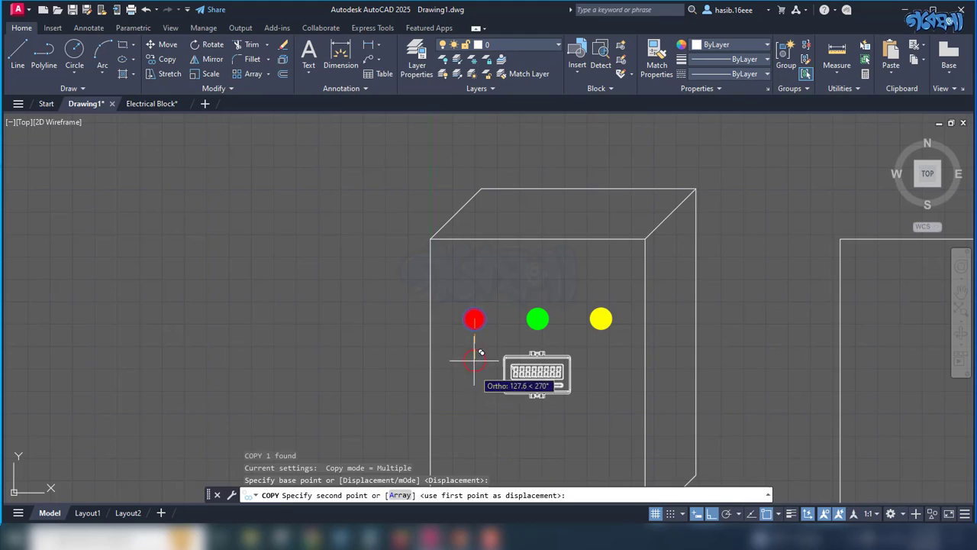
scroll(475, 359, "down", 2)
left_click(475, 414)
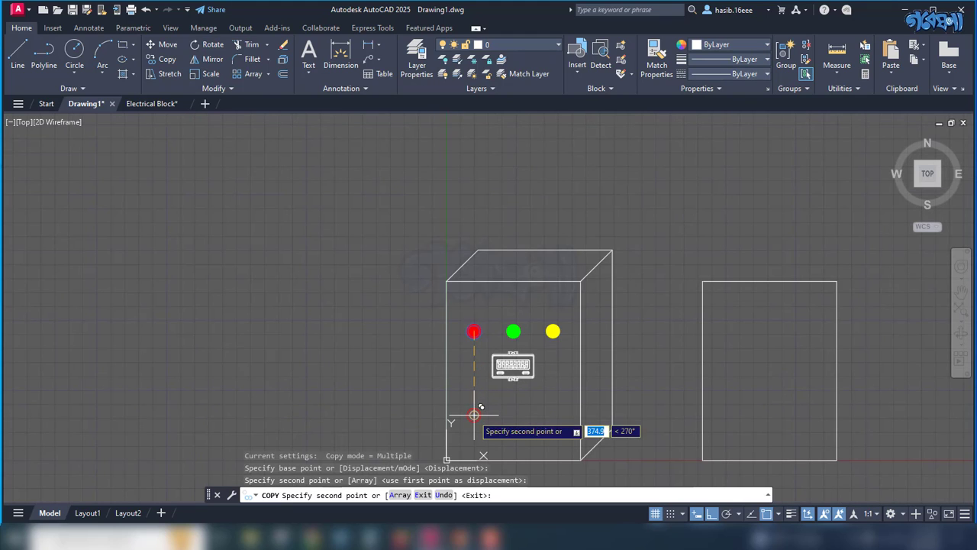
key("Escape")
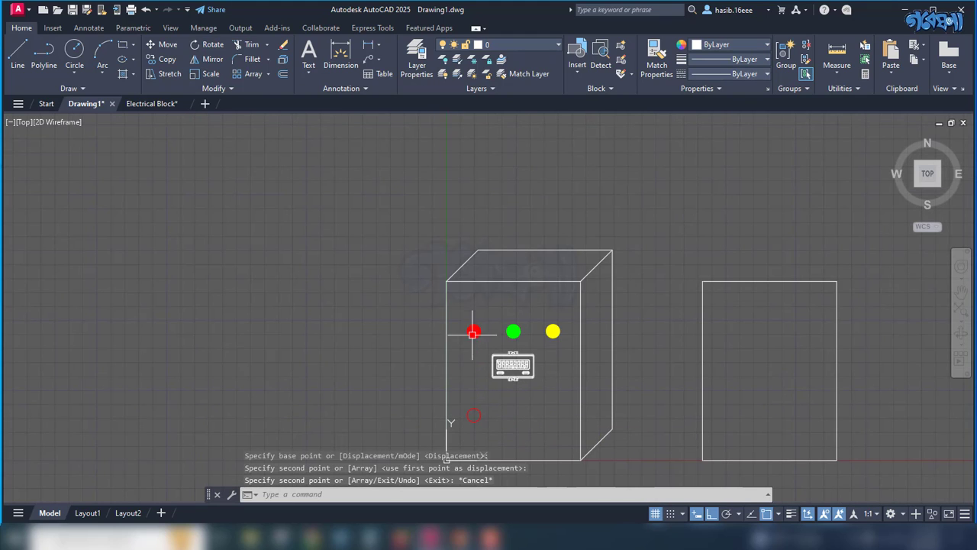
scroll(469, 384, "up", 4)
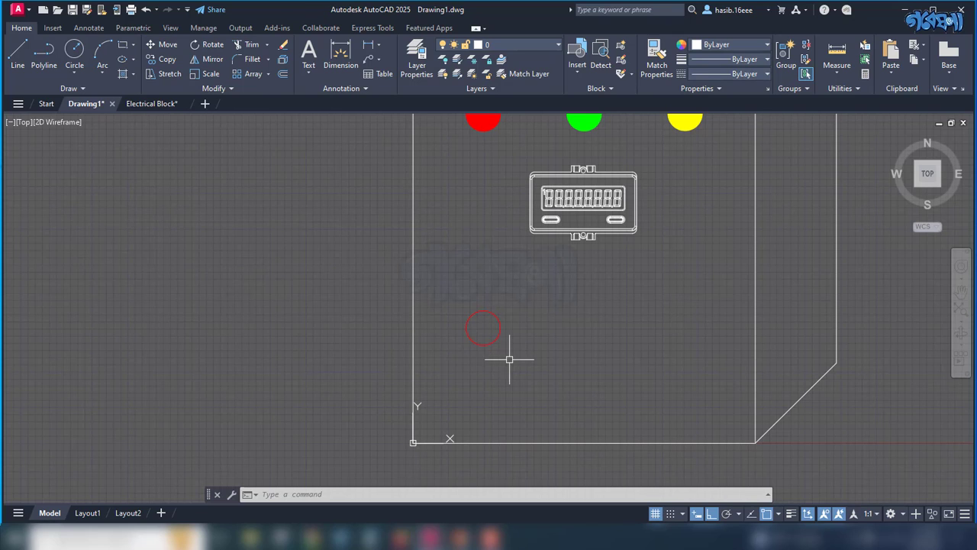
scroll(496, 345, "down", 2)
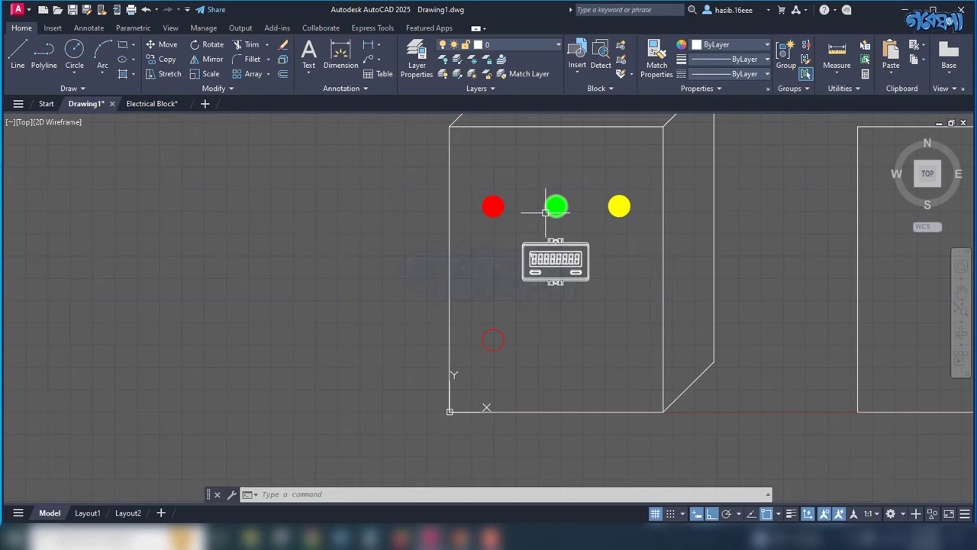
Step: Draw a horizontal guide line rightward from the red copy's centre
type("l")
key("Return")
left_click(493, 340)
middle_click_drag(493, 340, 561, 344)
left_click(703, 343)
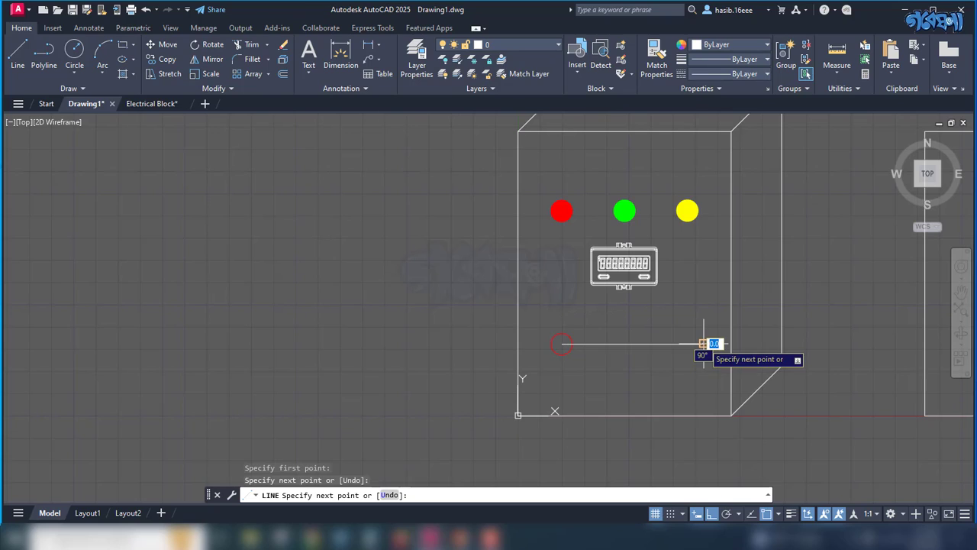
key("Return")
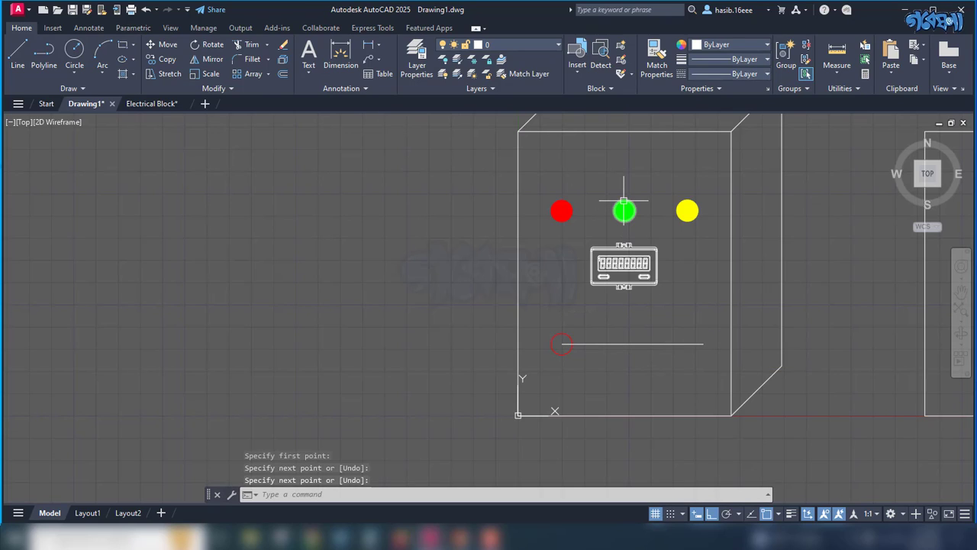
Step: Copy the green light's circle down onto the guide line
left_click(624, 209)
type("c")
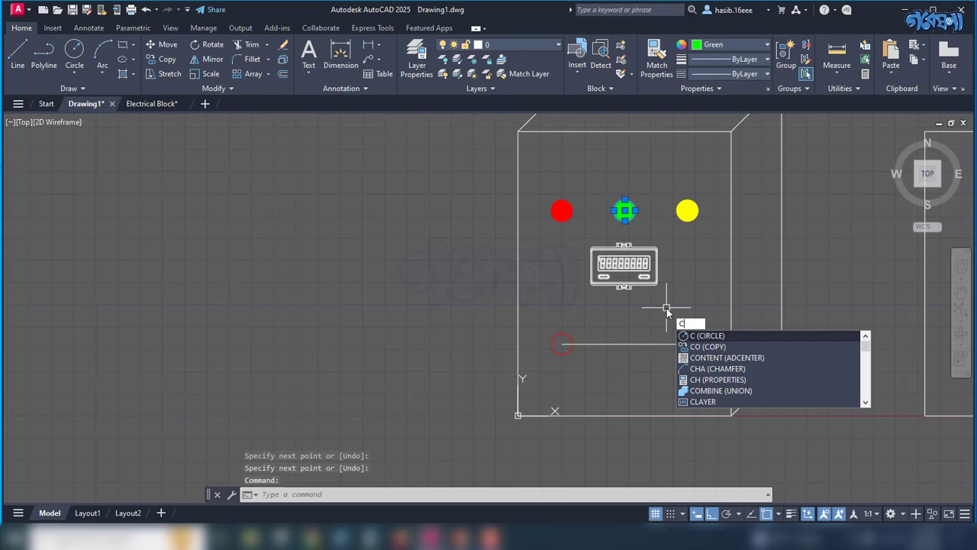
type("o")
key("Return")
left_click(625, 211)
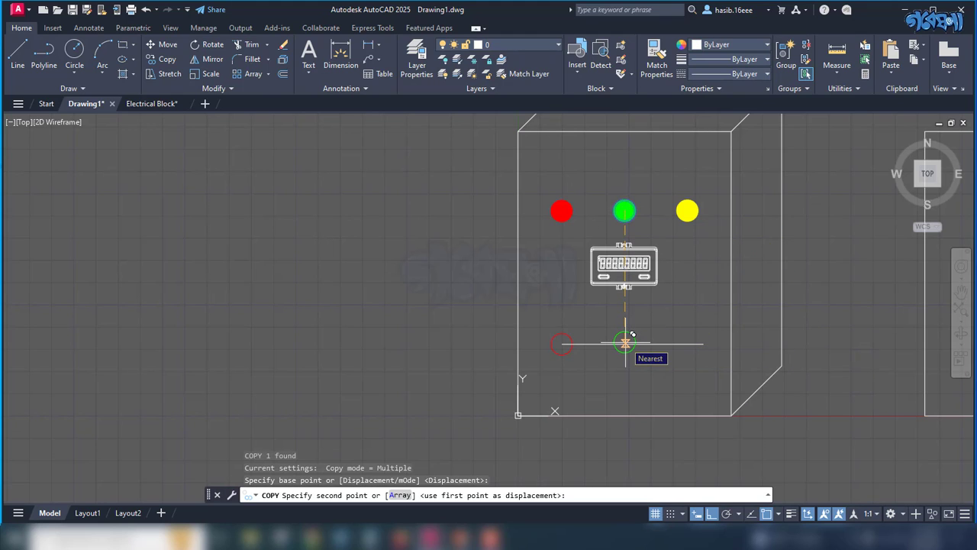
scroll(629, 337, "up", 3)
scroll(633, 332, "up", 3)
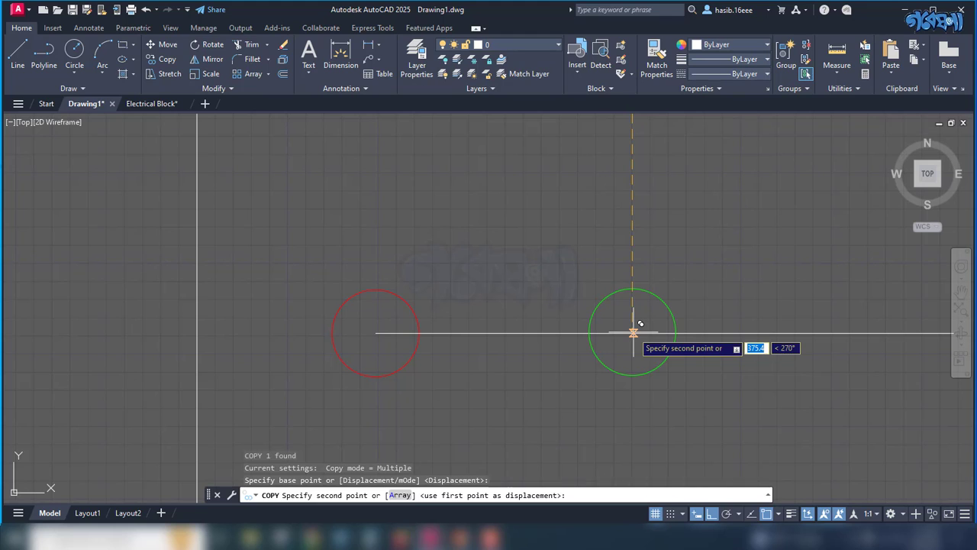
left_click(634, 332)
key("Escape")
scroll(409, 307, "down", 3)
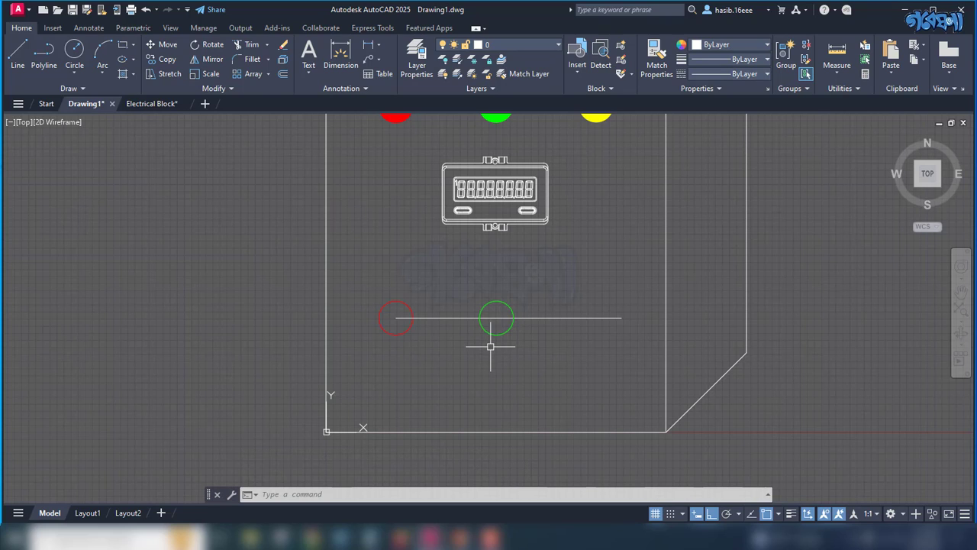
scroll(493, 334, "down", 2)
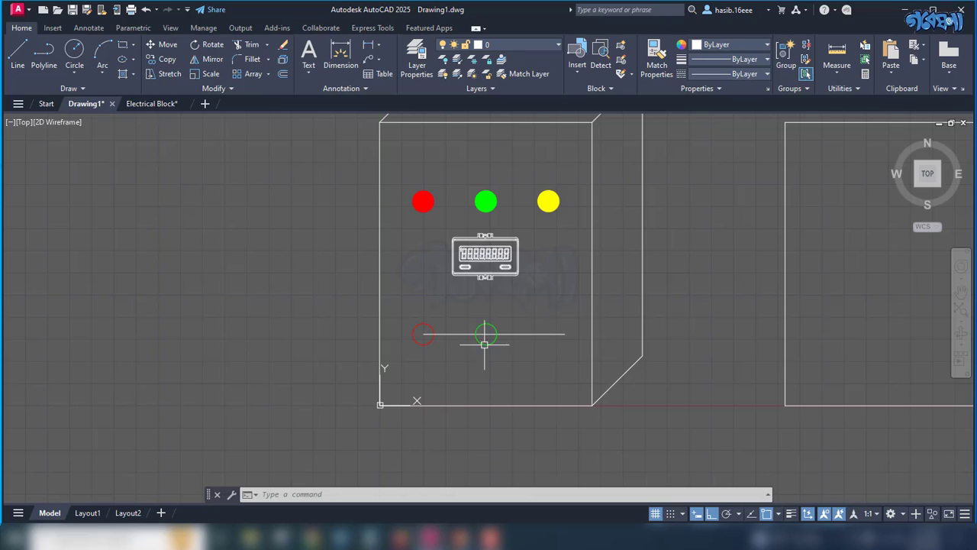
Step: Copy the yellow light's circle onto the guide line, then delete the guide line
left_click(549, 201)
type("c")
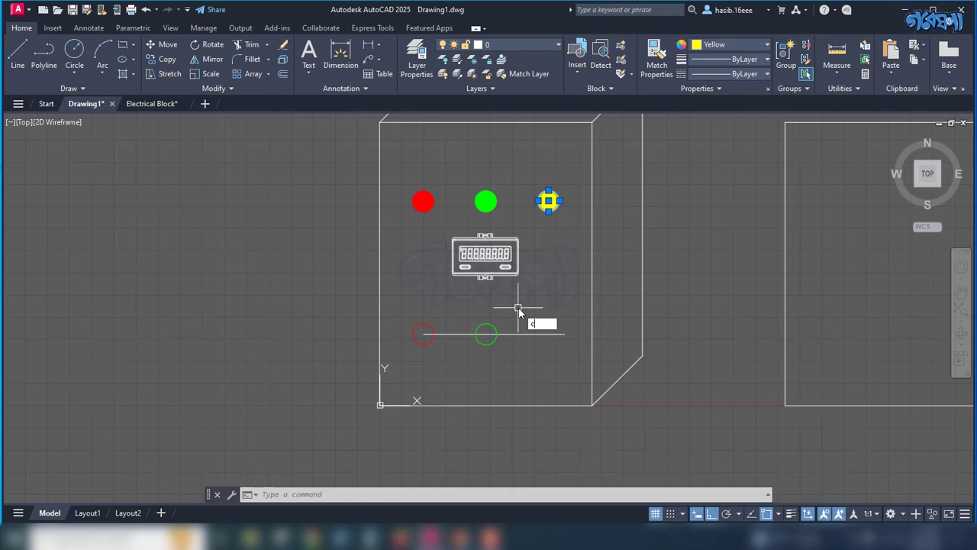
type("o")
key("Return")
left_click(548, 201)
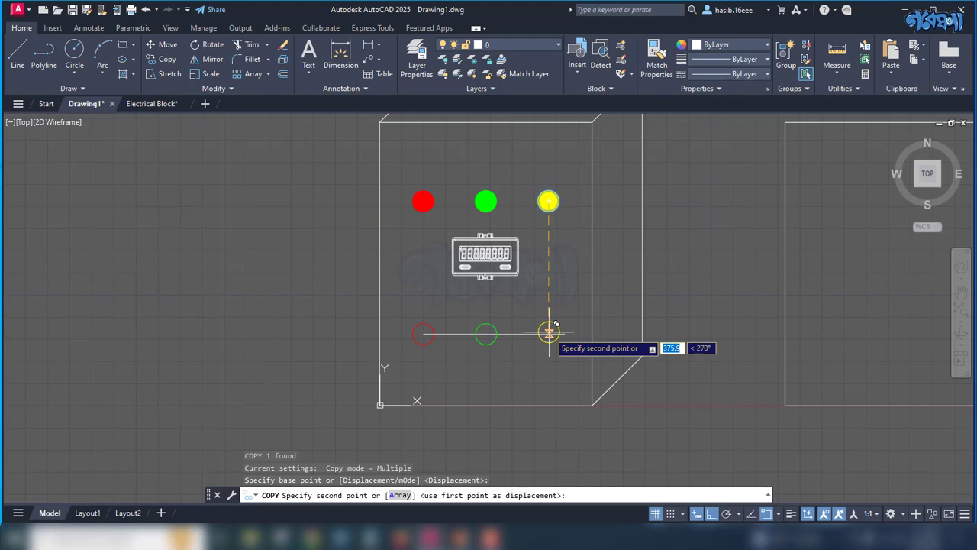
scroll(548, 332, "up", 8)
left_click(548, 349)
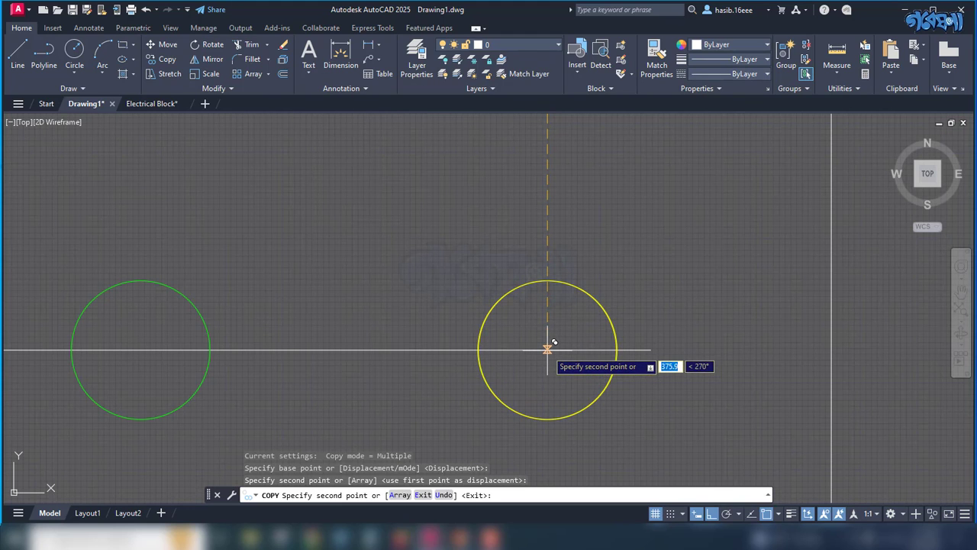
key("Escape")
left_click(631, 350)
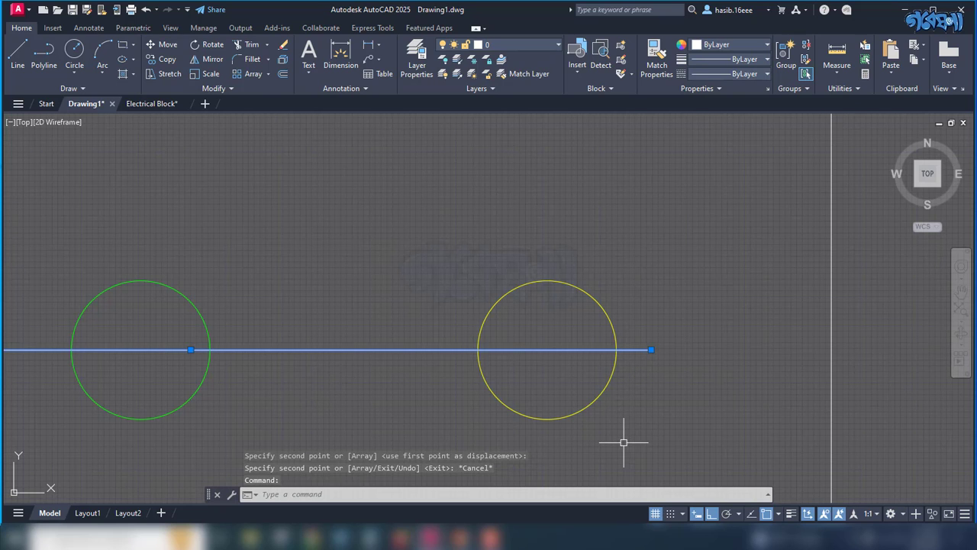
key("Delete")
scroll(630, 393, "down", 6)
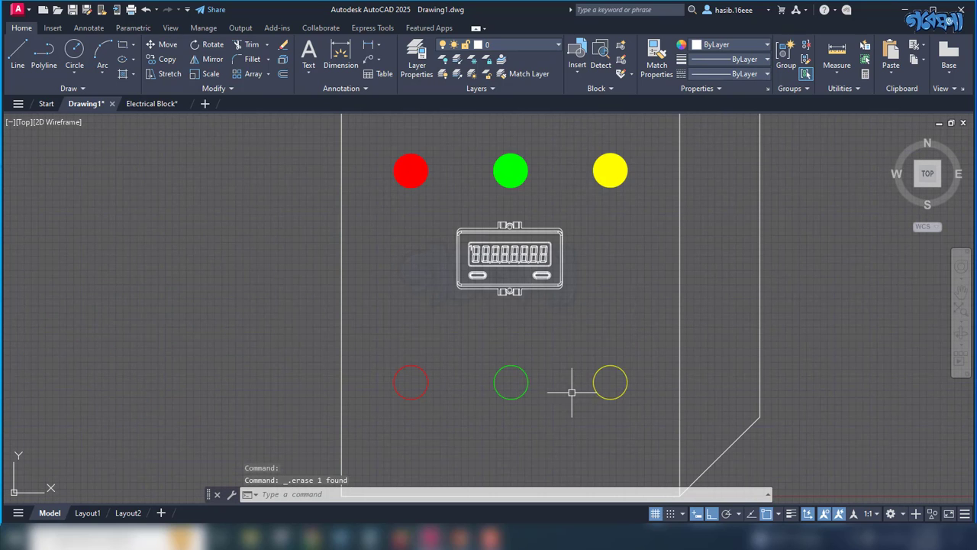
scroll(514, 399, "down", 2)
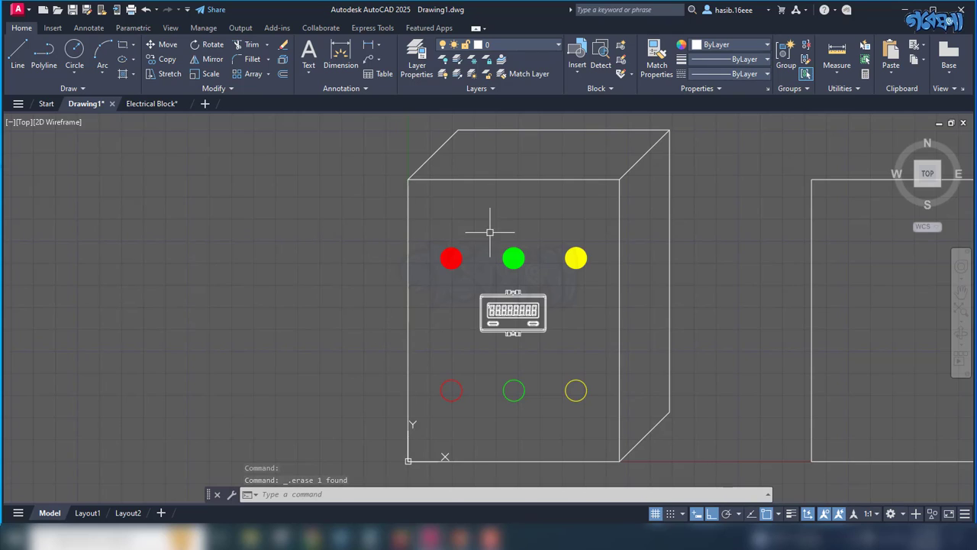
Step: Add a multiline text label 'Power' at height 5 above the red lamp
left_click(309, 72)
left_click(326, 96)
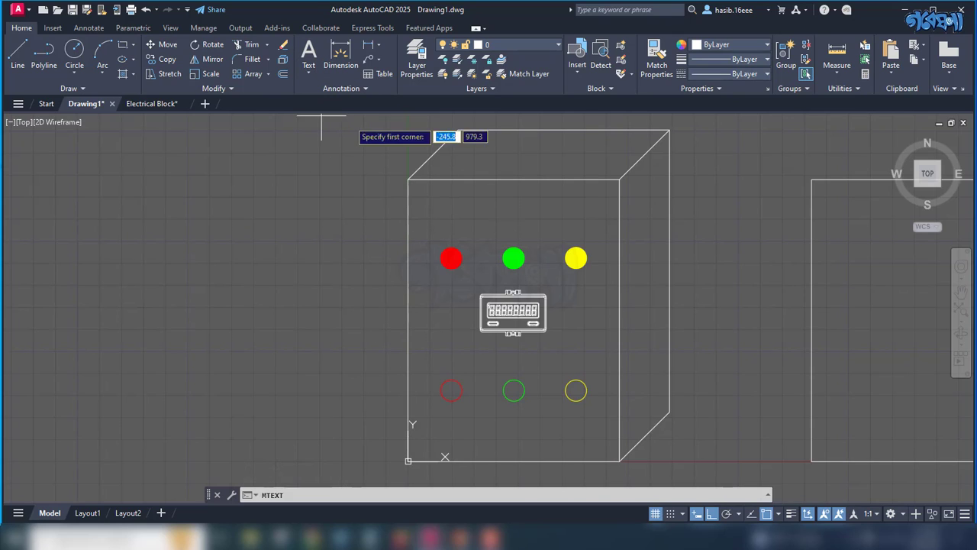
left_click(429, 225)
left_click(468, 235)
type("5")
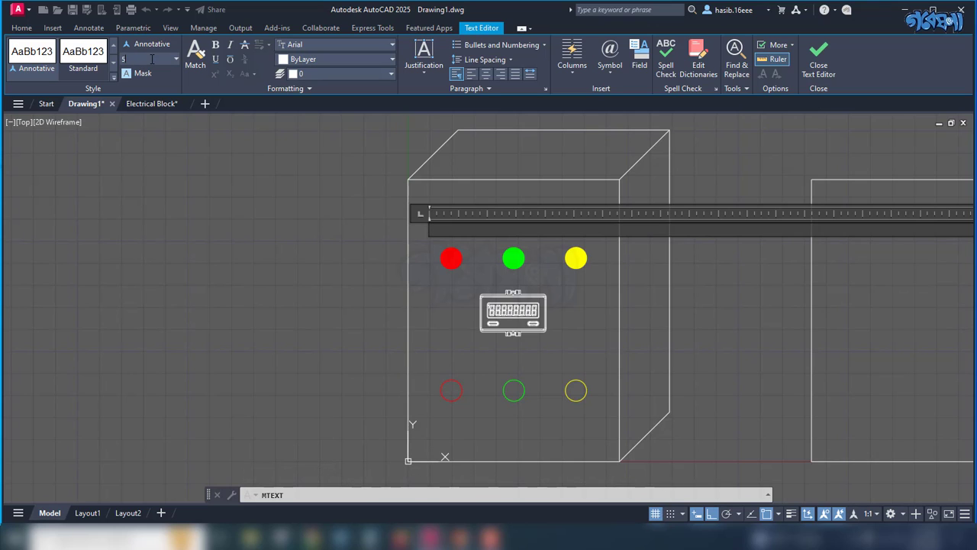
key("Return")
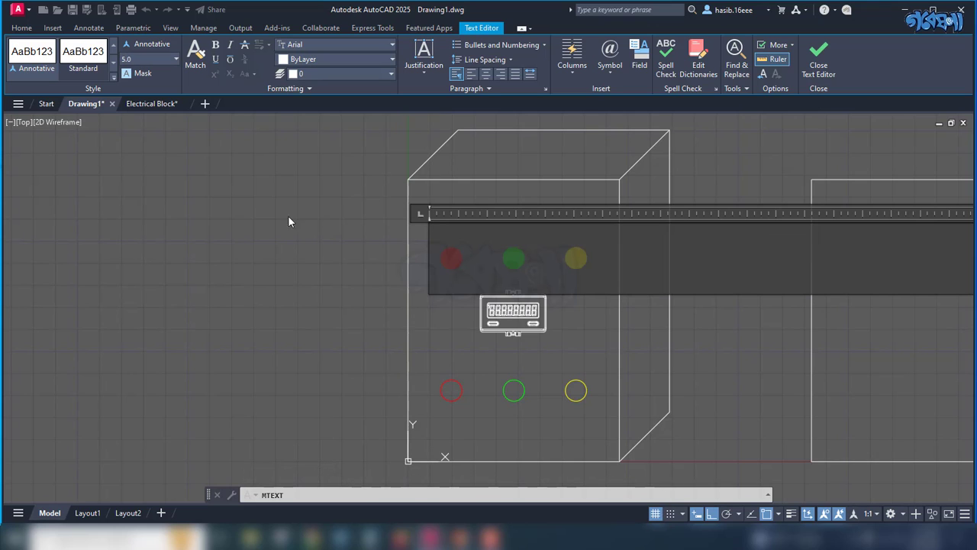
scroll(269, 223, "down", 2)
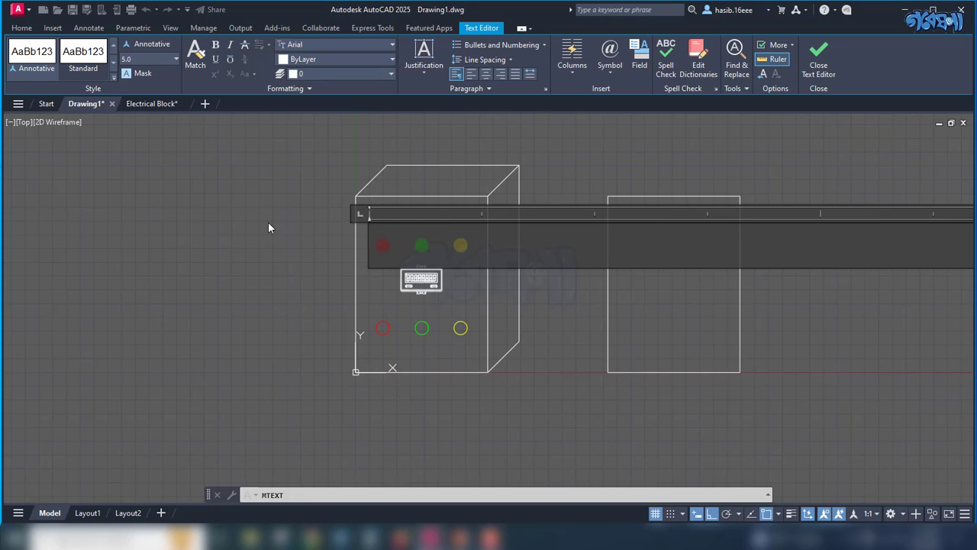
type("Po")
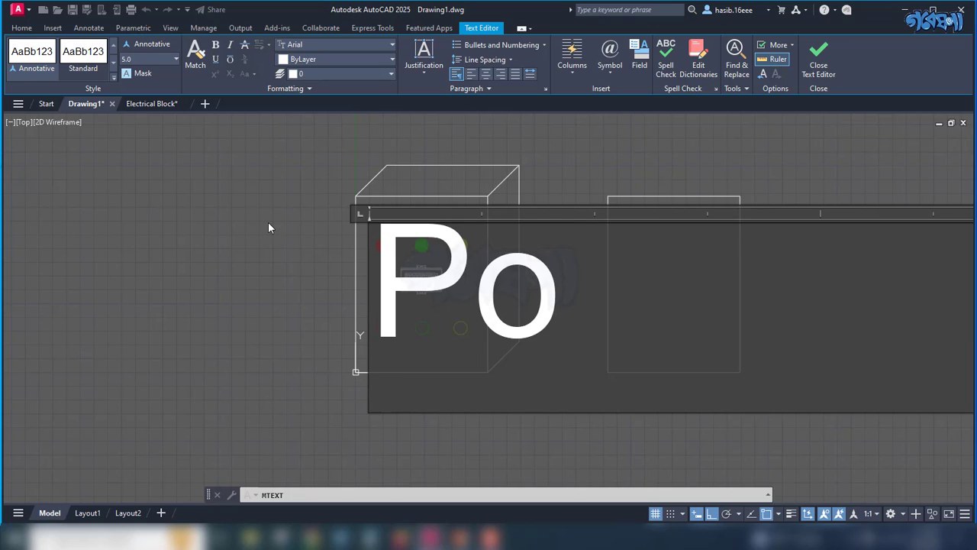
type("wer")
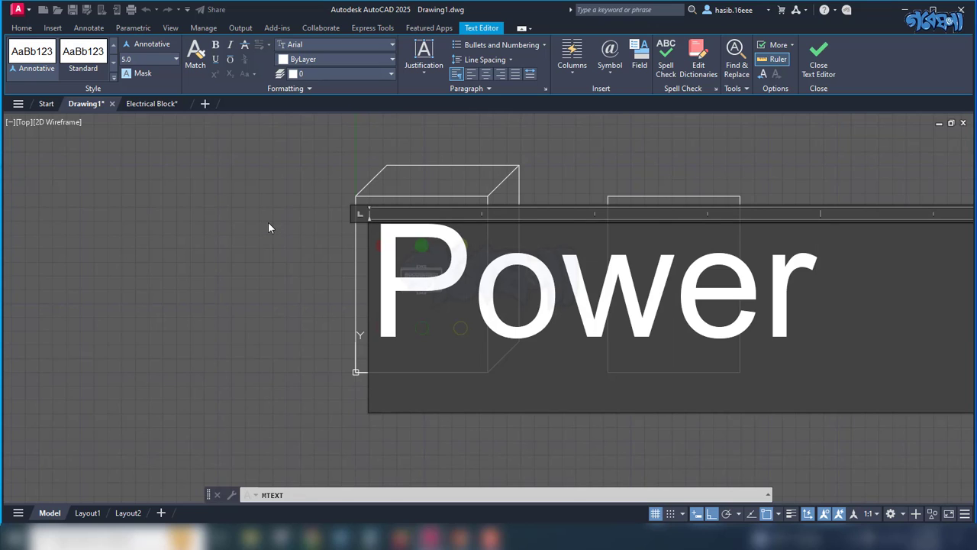
left_click(268, 226)
scroll(377, 233, "up", 3)
Step: Change the Power label's text height to 15
scroll(377, 233, "up", 5)
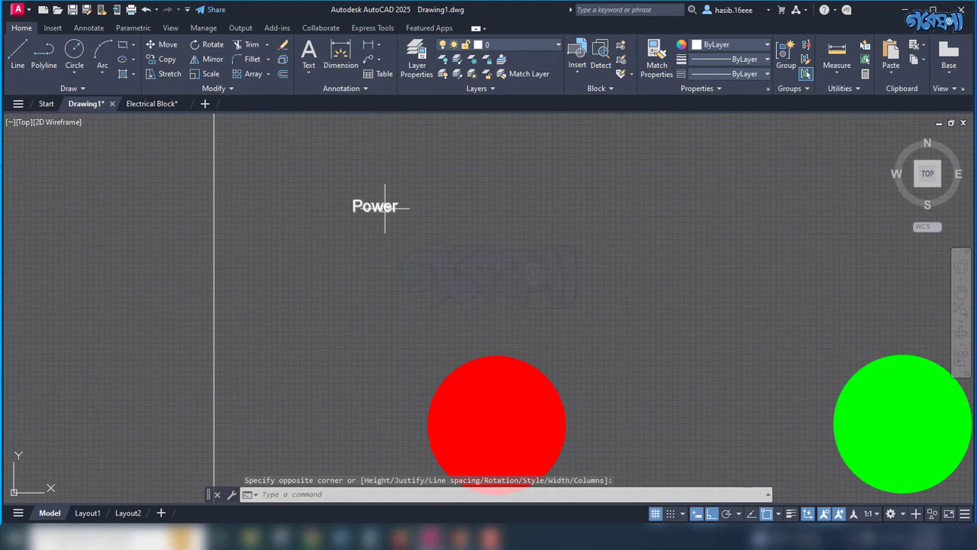
left_click(386, 204)
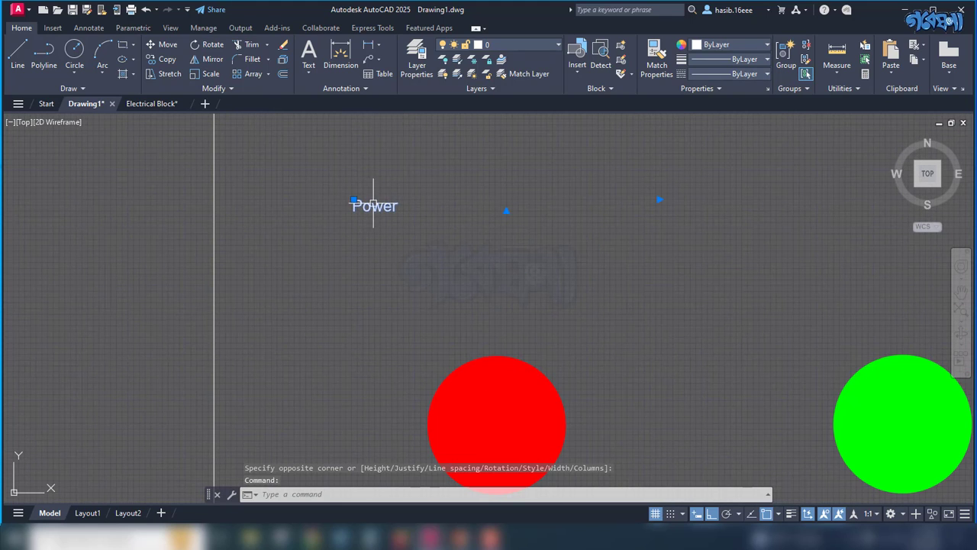
double_click(391, 204)
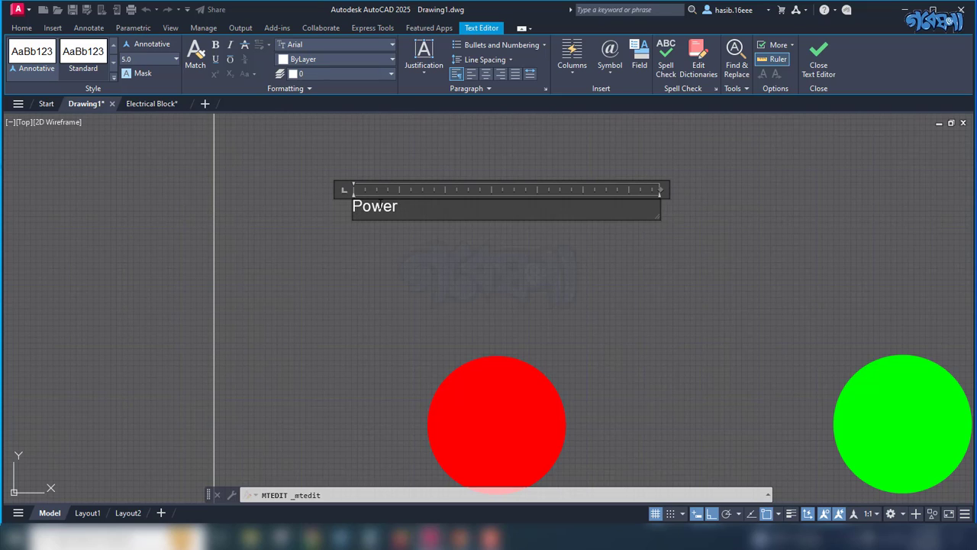
key("ctrl+a")
double_click(131, 59)
type("15")
key("Return")
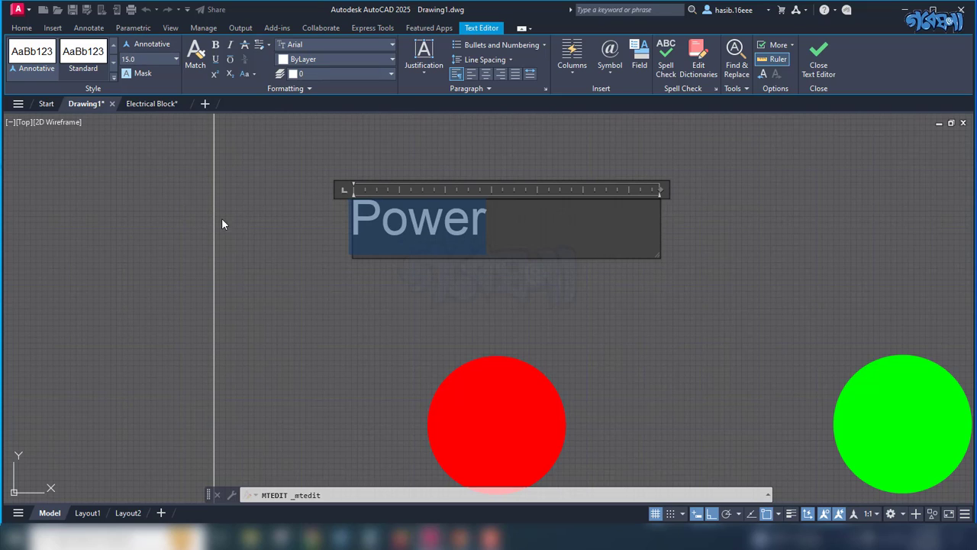
left_click(221, 224)
Step: Move the enlarged Power label to sit just above the red light
left_click(357, 200)
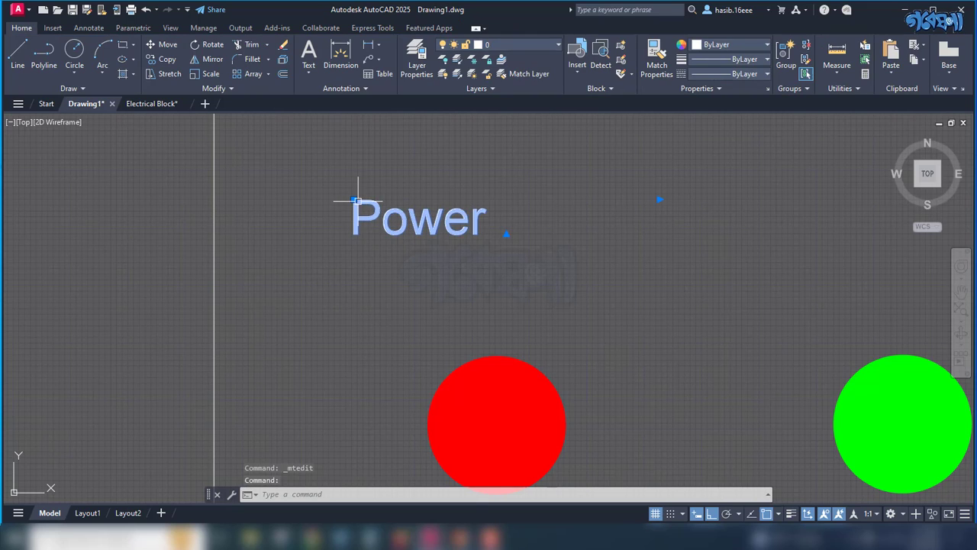
left_click(357, 200)
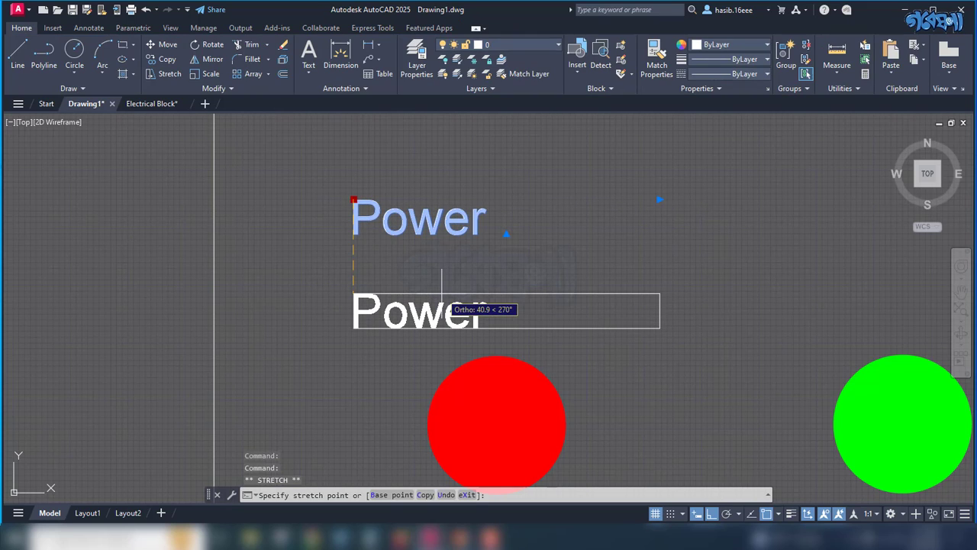
key("F8")
left_click(416, 296)
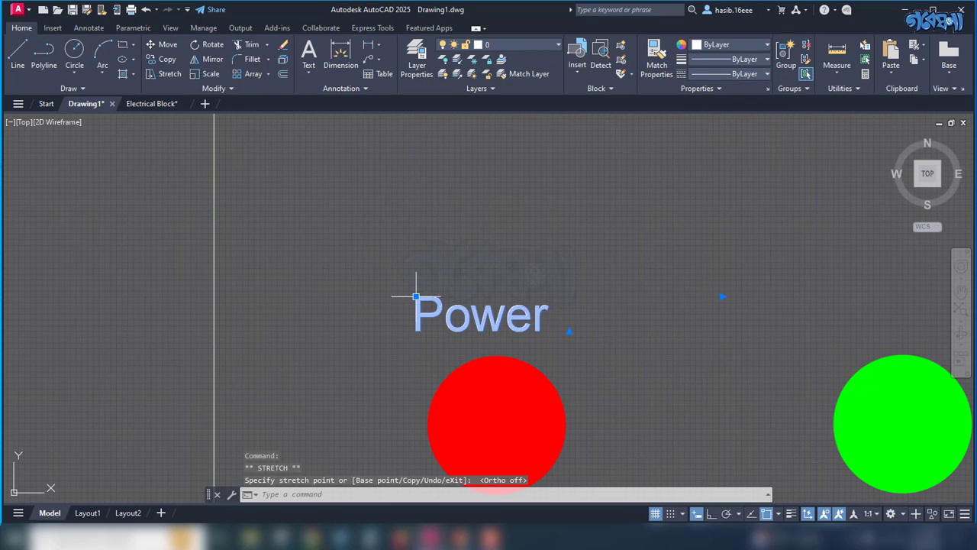
left_click(722, 296)
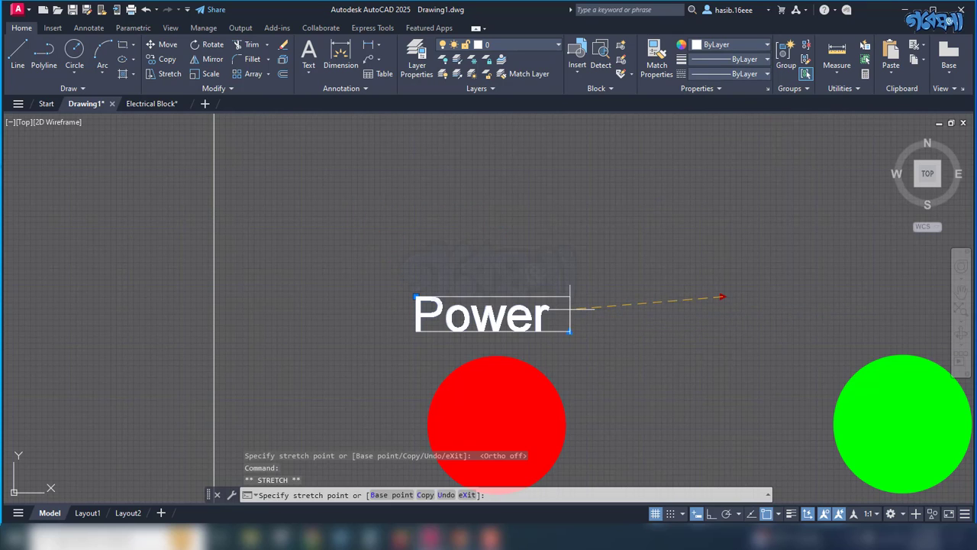
key("Escape")
left_click(416, 296)
left_click(426, 298)
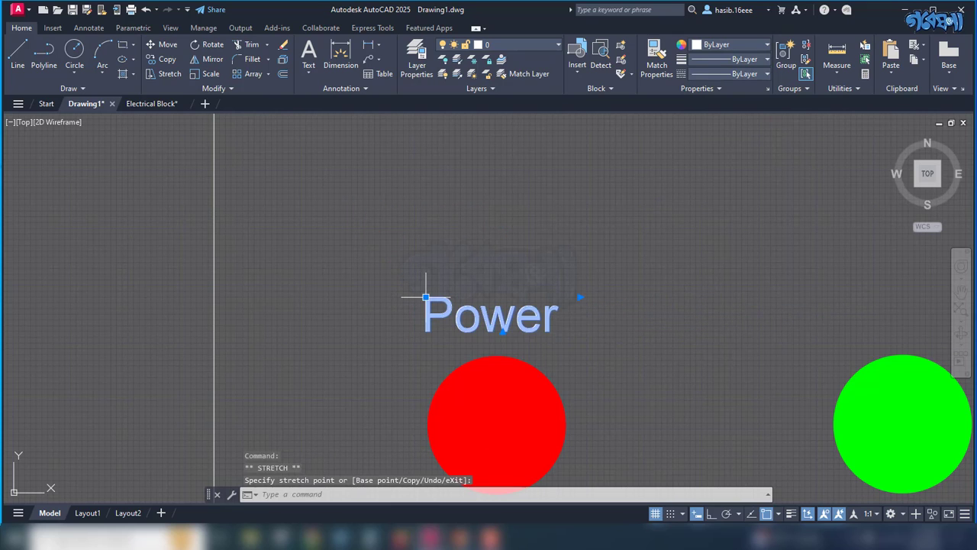
scroll(426, 298, "down", 4)
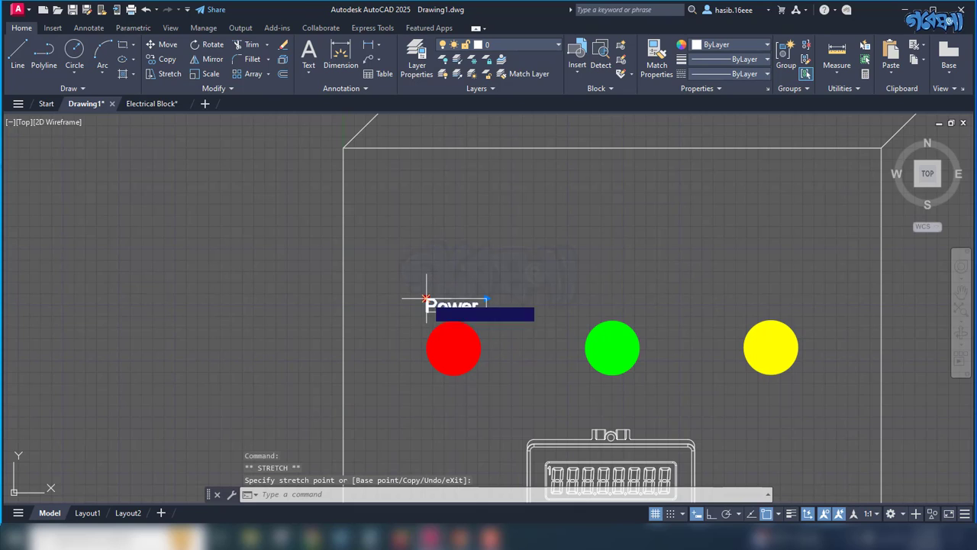
left_click(426, 298)
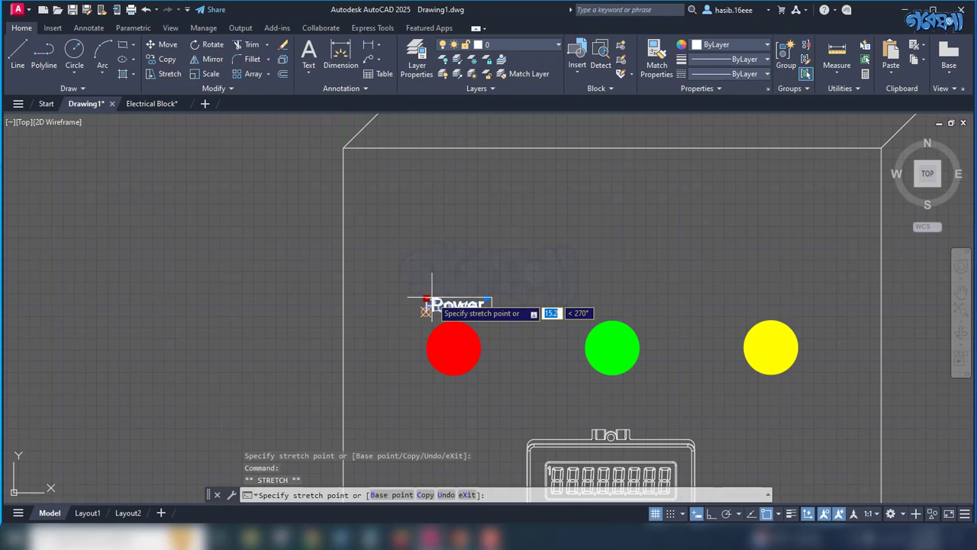
left_click(426, 310)
left_click(425, 310)
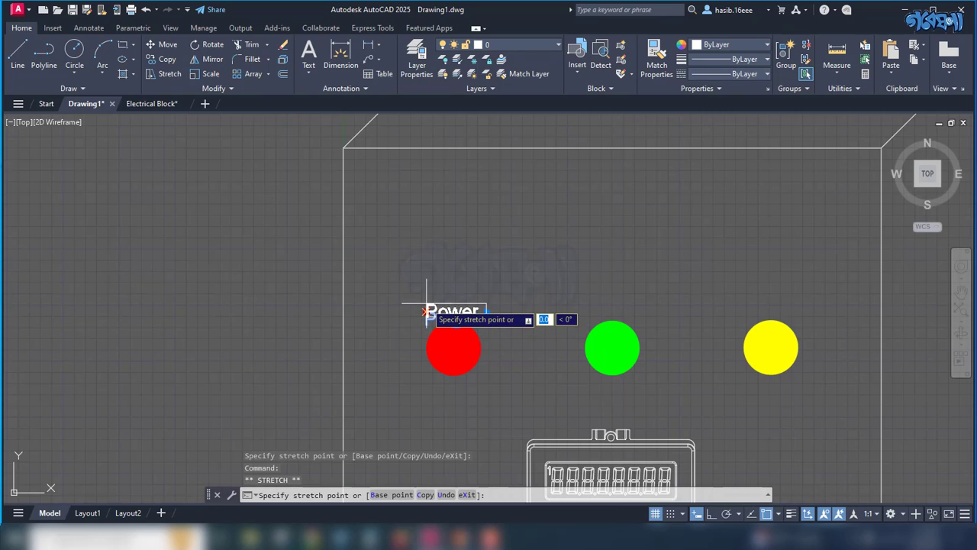
left_click(427, 297)
Step: Begin copying the Power label with CP, picking a base point on it
type("cp")
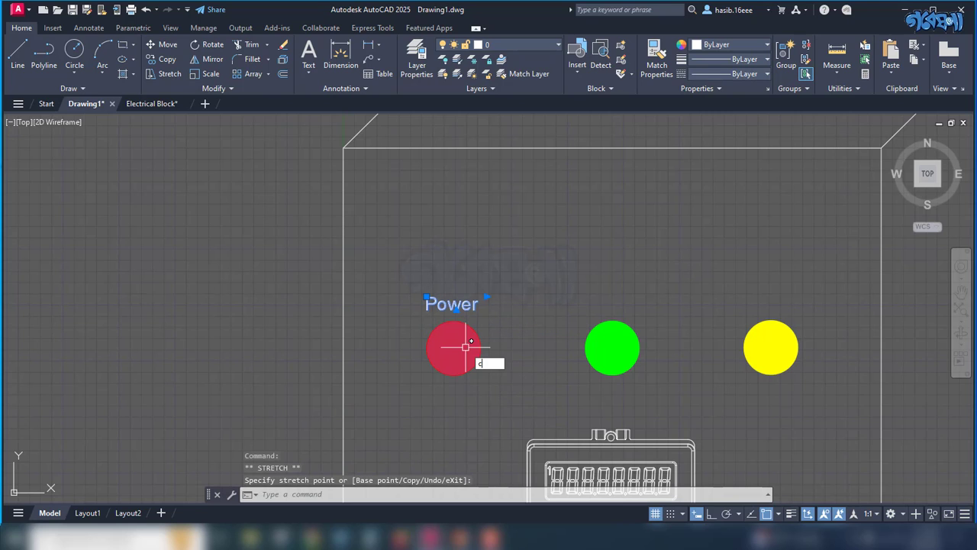
key("Return")
left_click(426, 297)
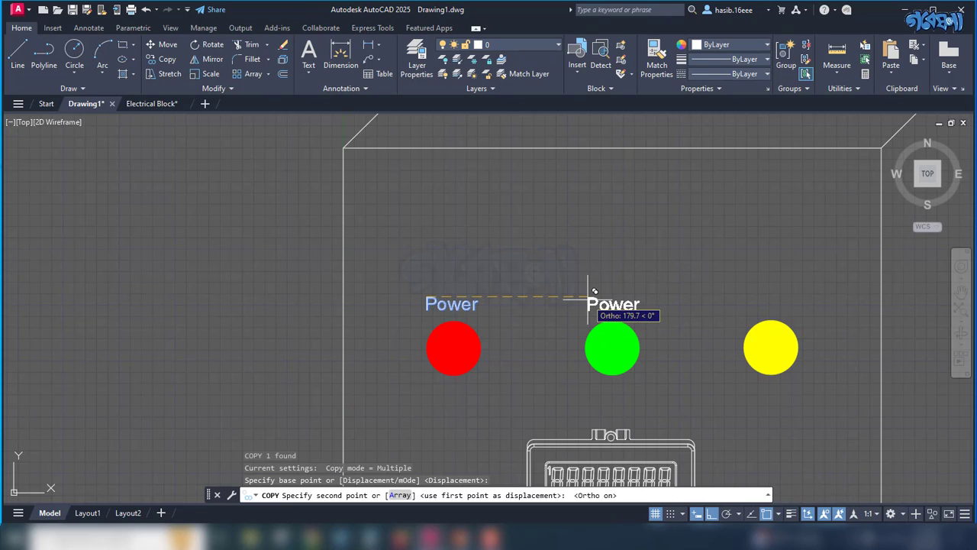
Step: Place Power label copies above the green and yellow lights, horizontally aligned
key("F8")
left_click(589, 298)
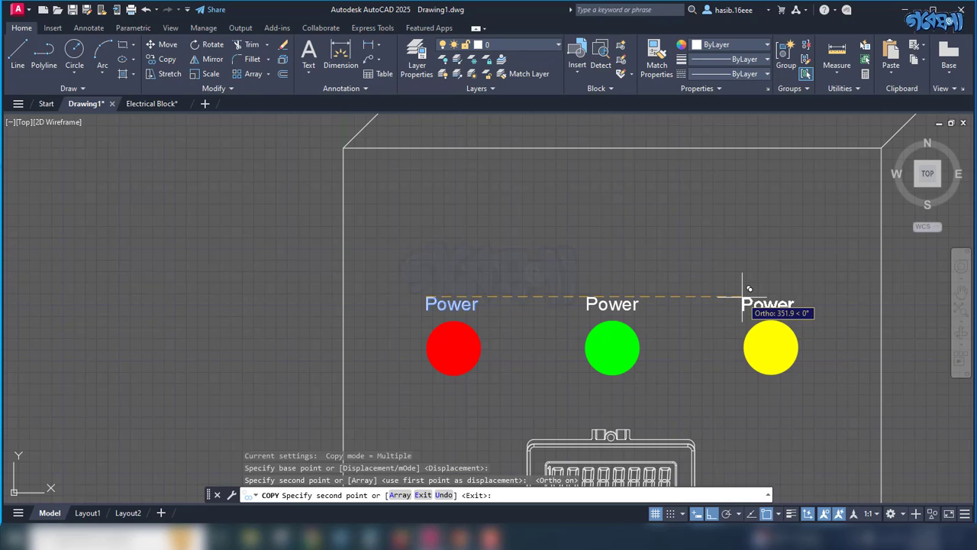
left_click(745, 297)
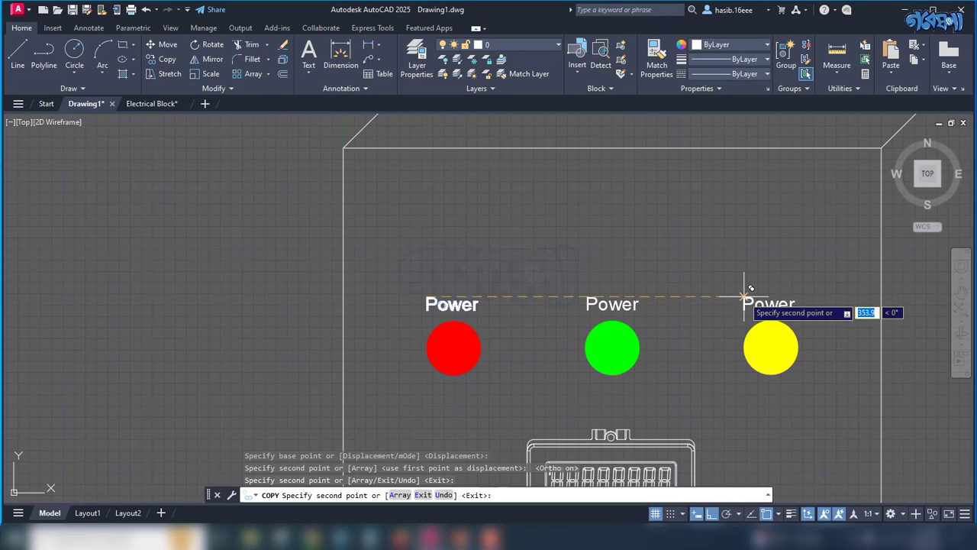
key("Escape")
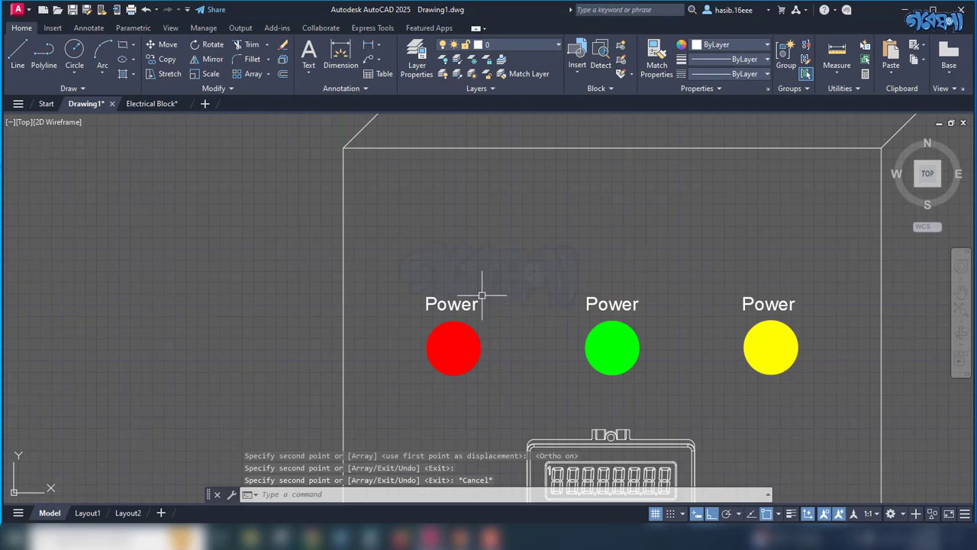
Step: Copy all three Power labels down beneath the lower row of outlined circles
left_click(456, 298)
left_click(633, 302)
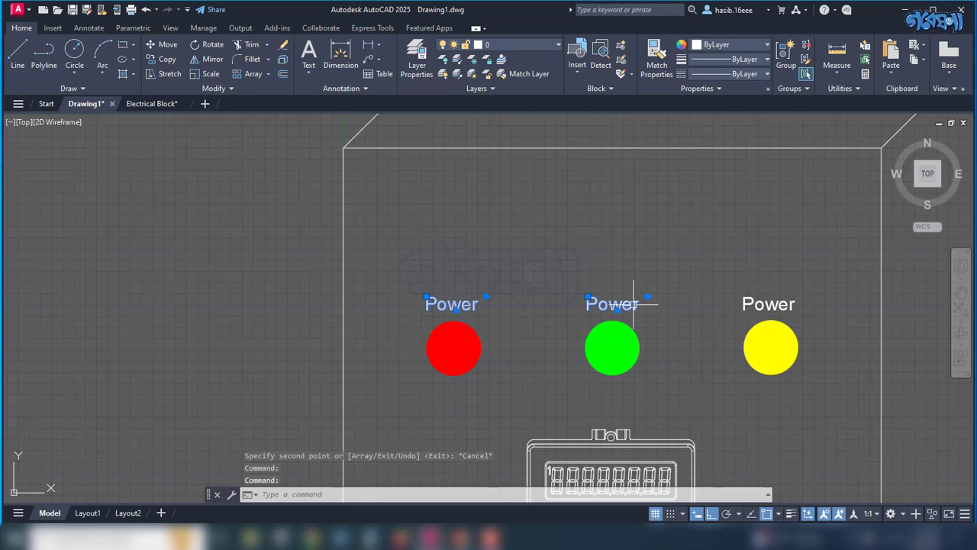
left_click(755, 300)
type("cp")
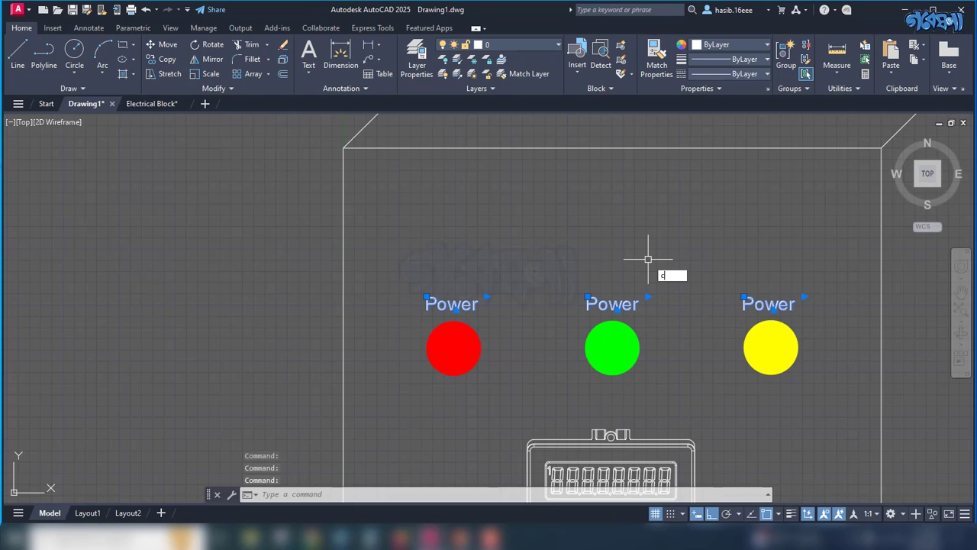
key("Return")
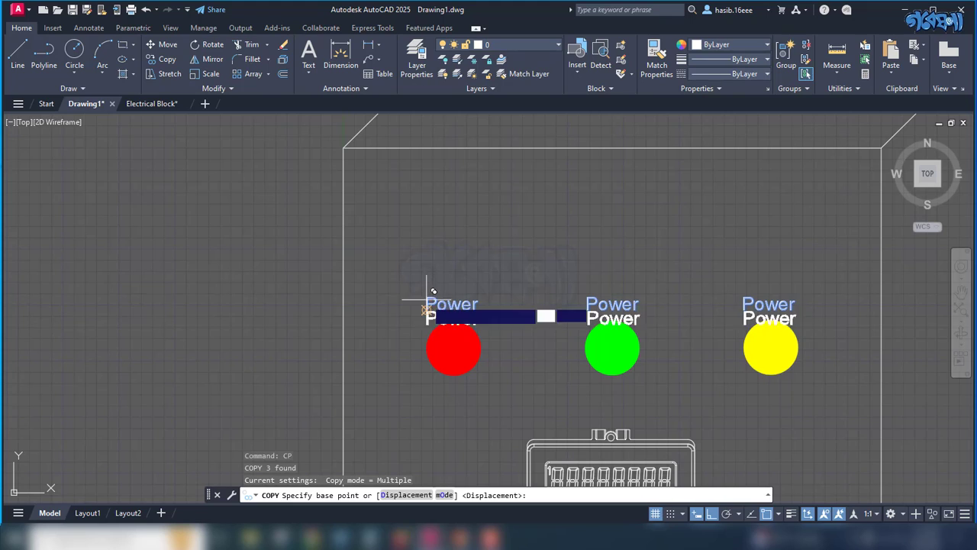
left_click(435, 302)
scroll(436, 282, "down", 4)
scroll(434, 305, "down", 1)
scroll(439, 387, "up", 4)
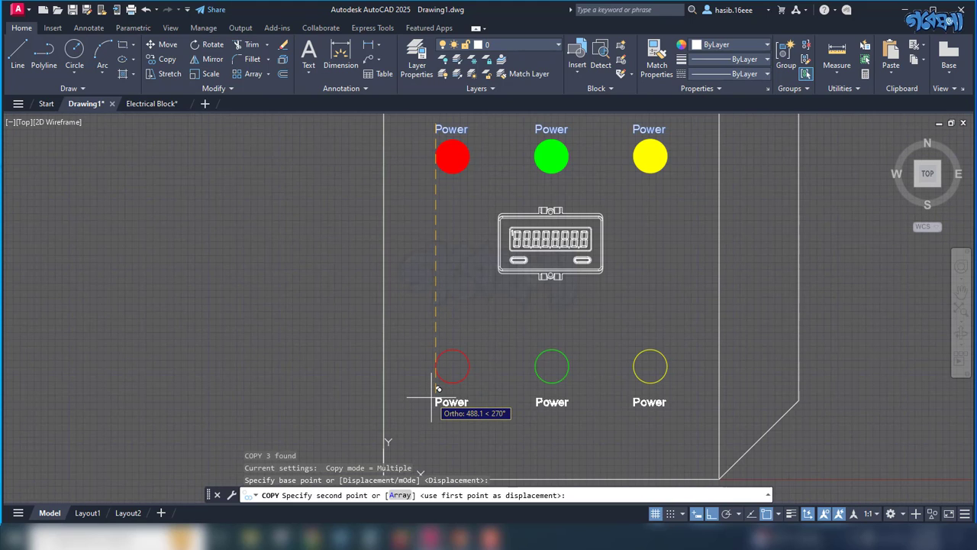
left_click(435, 394)
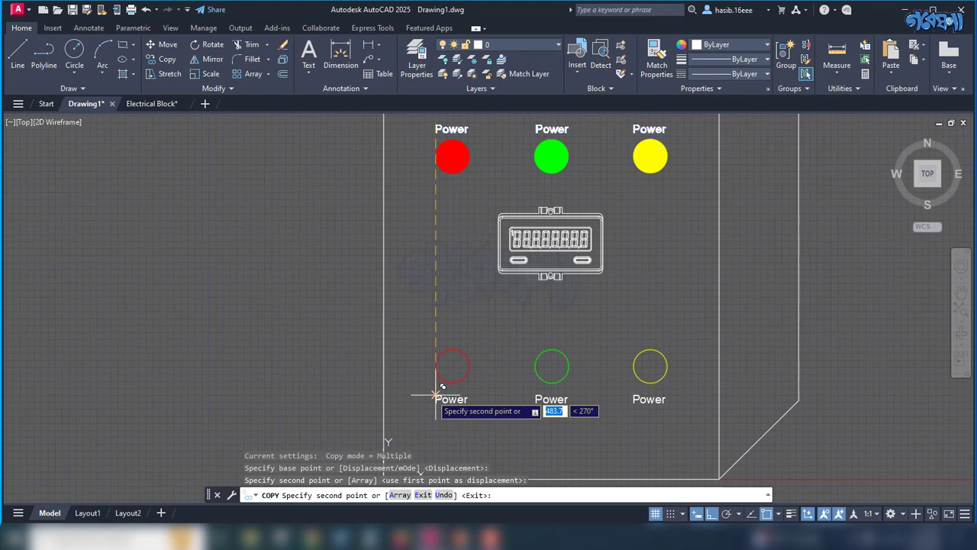
key("Escape")
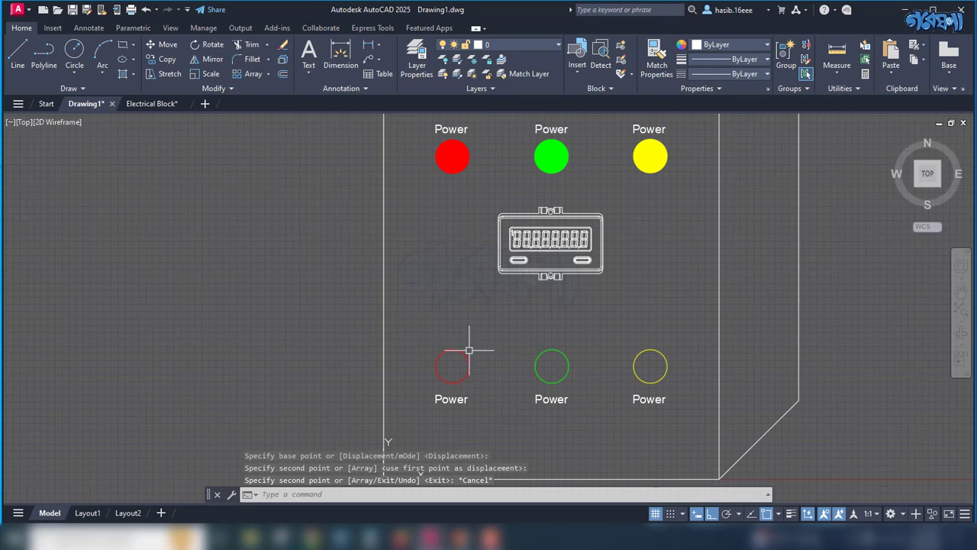
scroll(468, 367, "down", 2)
Step: Retype the top green lamp's label as Forward and the yellow lamp's as Reverse
double_click(520, 224)
type("Forward")
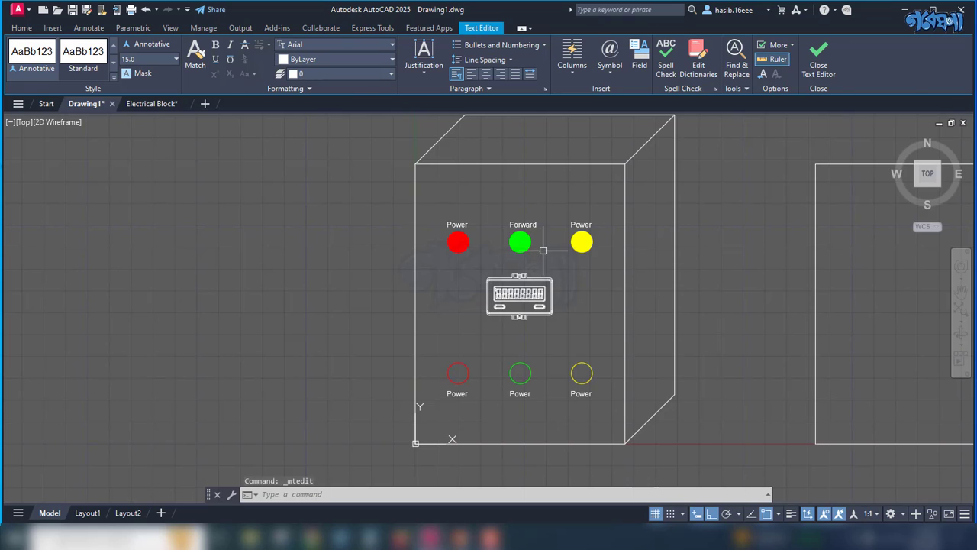
double_click(582, 225)
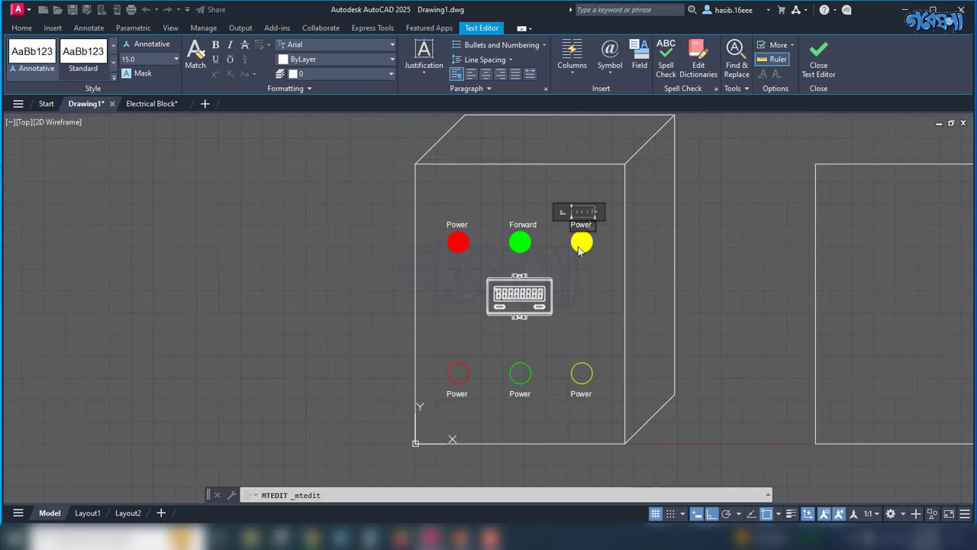
key("BackSpace")
left_click(573, 262)
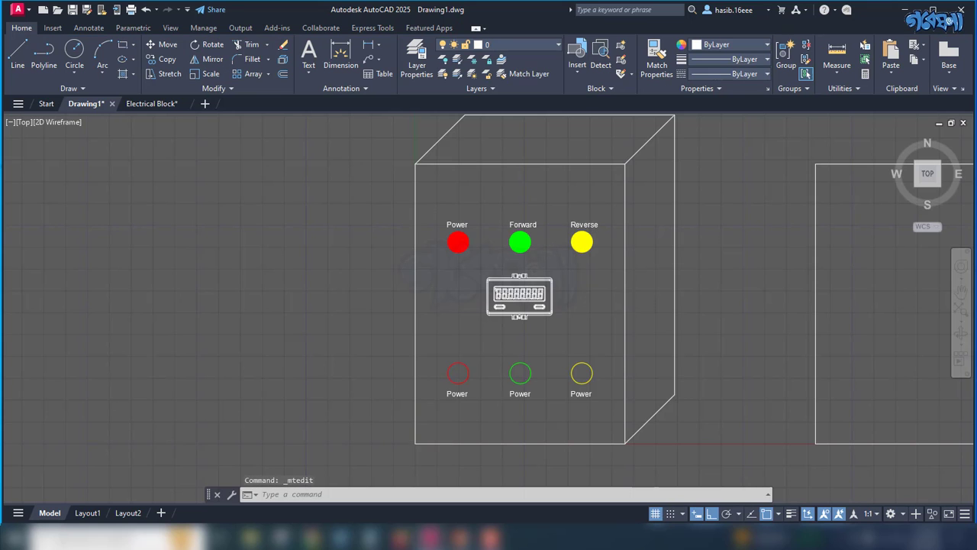
scroll(580, 337, "up", 2)
key("Escape")
scroll(580, 337, "down", 2)
scroll(517, 419, "down", 2)
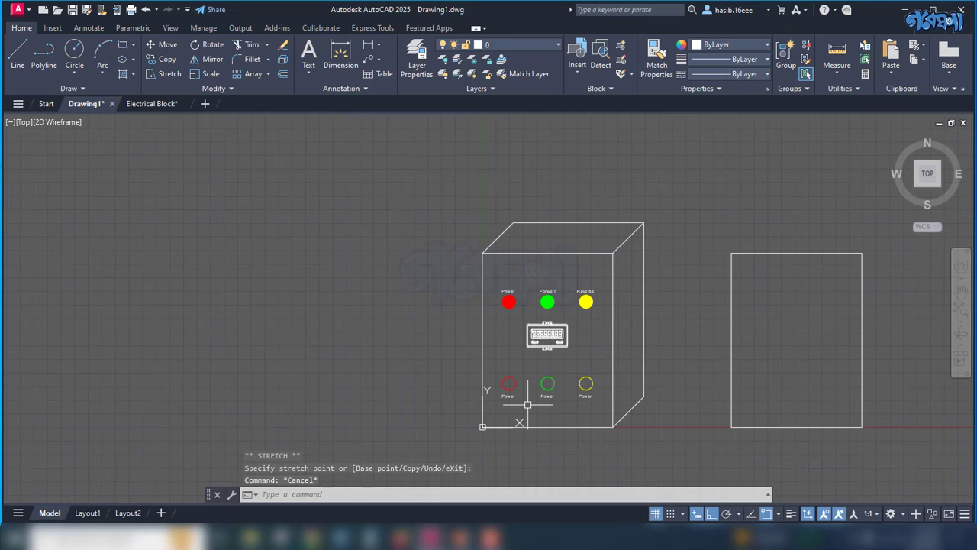
scroll(524, 399, "up", 4)
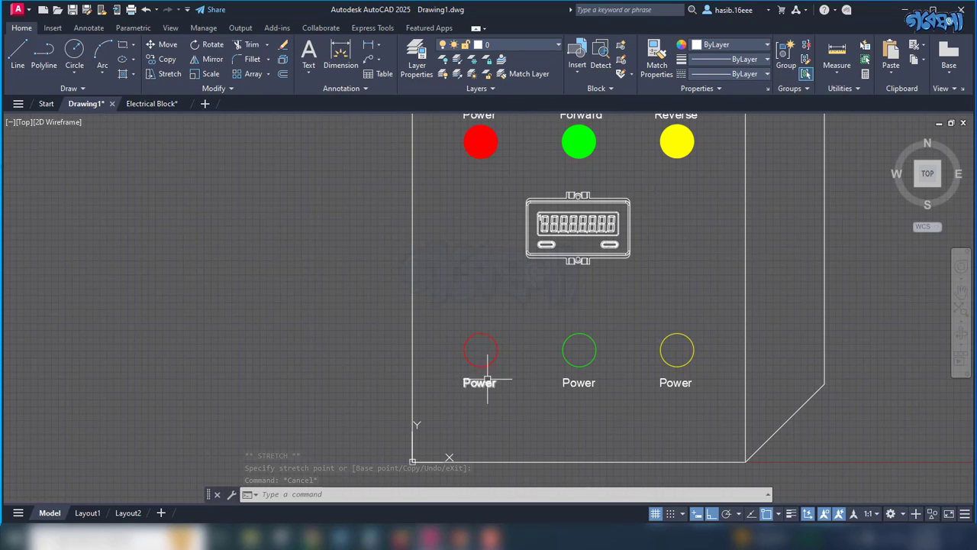
Step: Change the label under the red ring to a centre-justified 'Stop'
double_click(481, 382)
type("Stop")
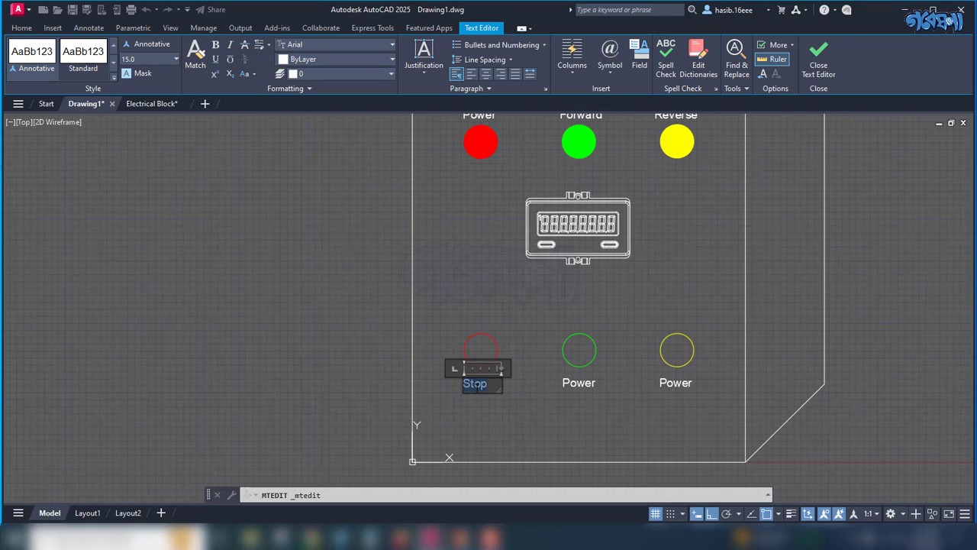
left_click(485, 74)
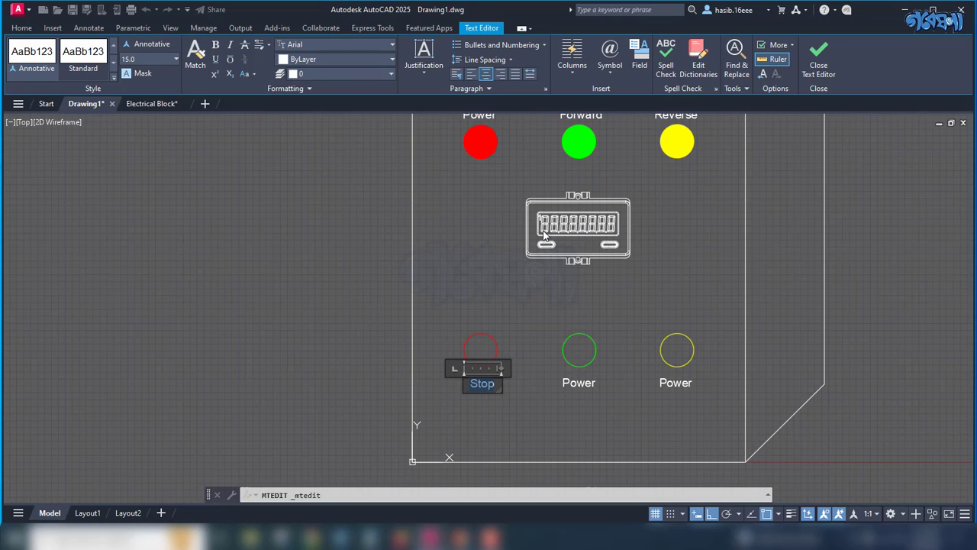
left_click(579, 383)
left_click(579, 382)
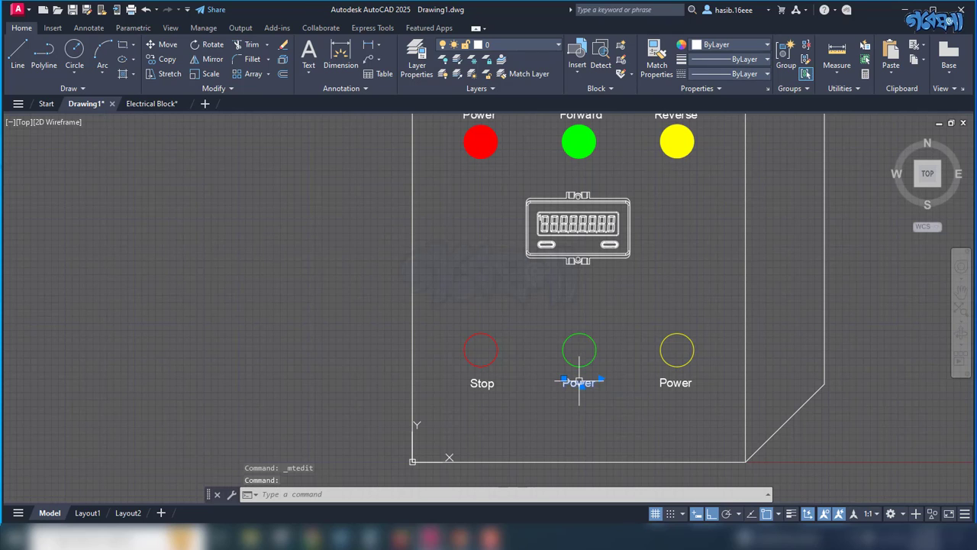
left_click(484, 384)
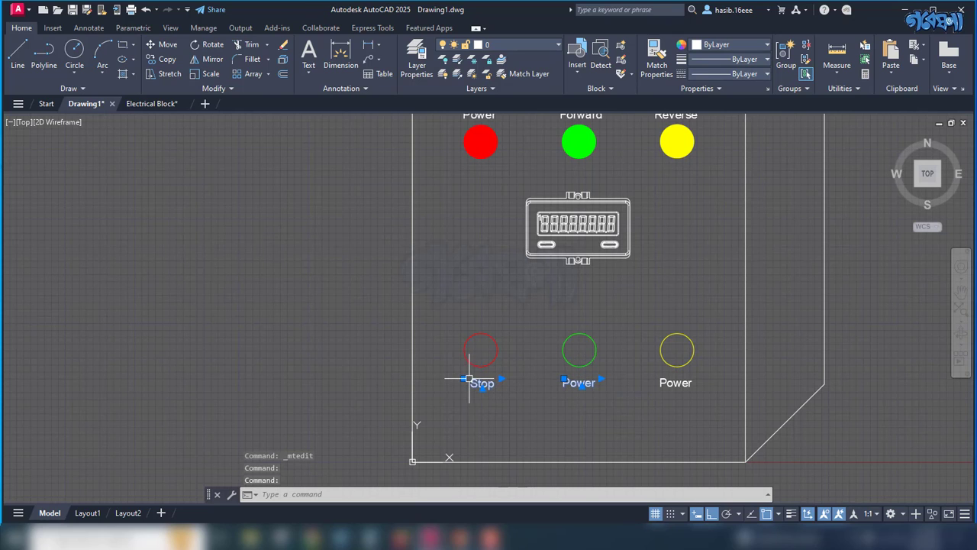
left_click(463, 379)
scroll(463, 378, "up", 4)
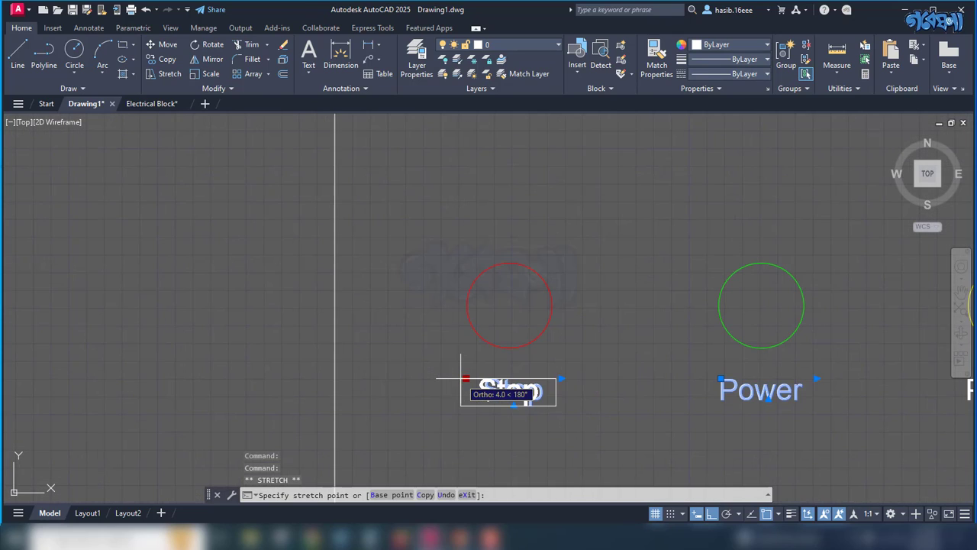
left_click(460, 379)
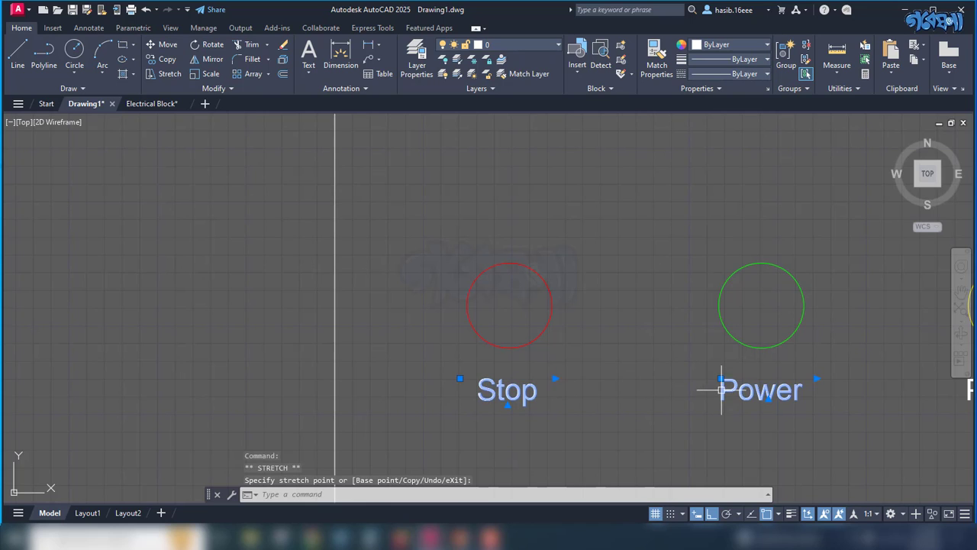
key("Escape")
Step: Retype the labels under the green and yellow rings as Forward and Reverse
double_click(771, 393)
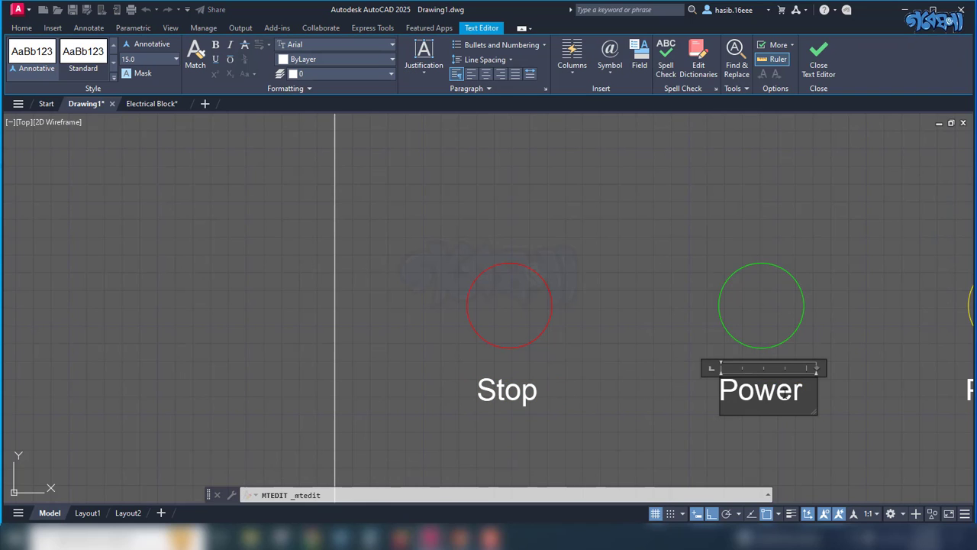
scroll(683, 298, "down", 2)
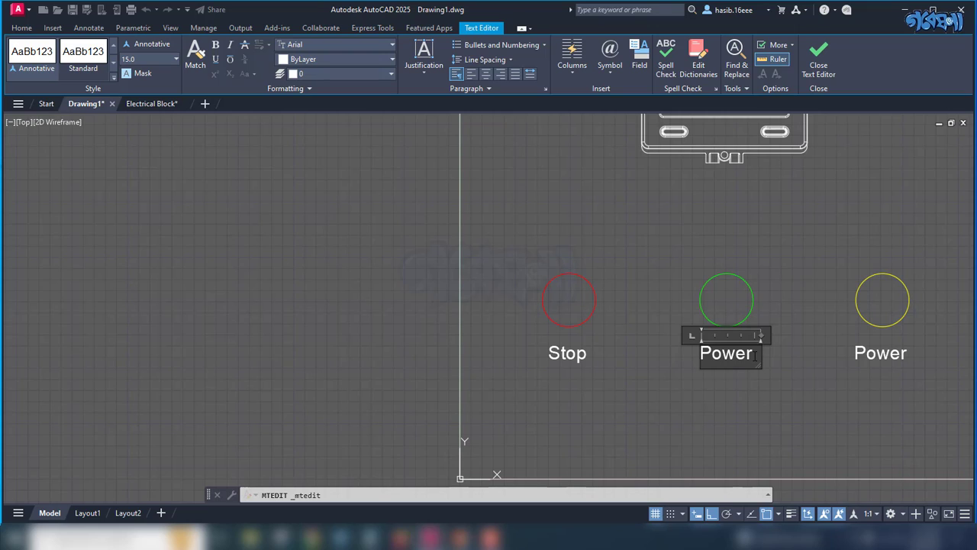
key("BackSpace")
key("BackSpace")
key("BackSpace")
scroll(753, 352, "up", 2)
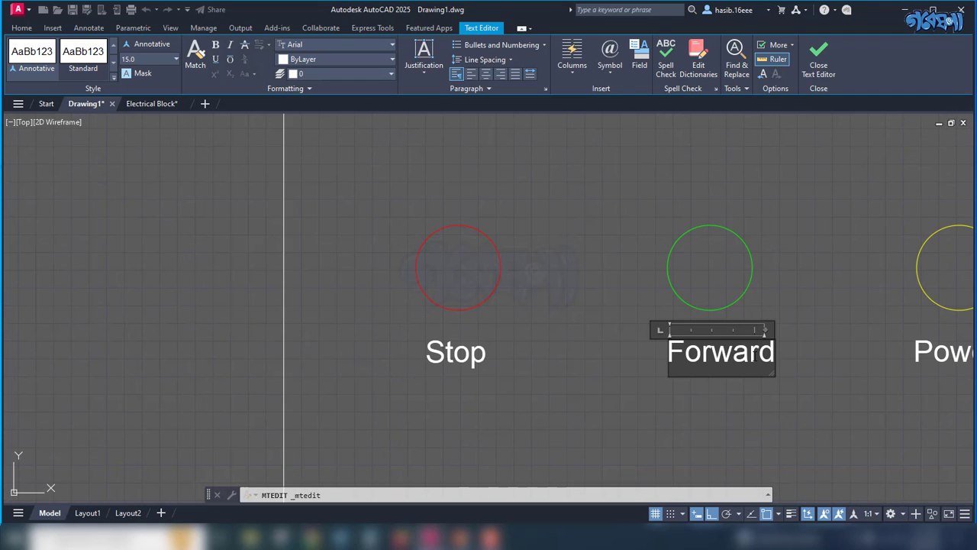
left_click(730, 394)
scroll(714, 353, "down", 2)
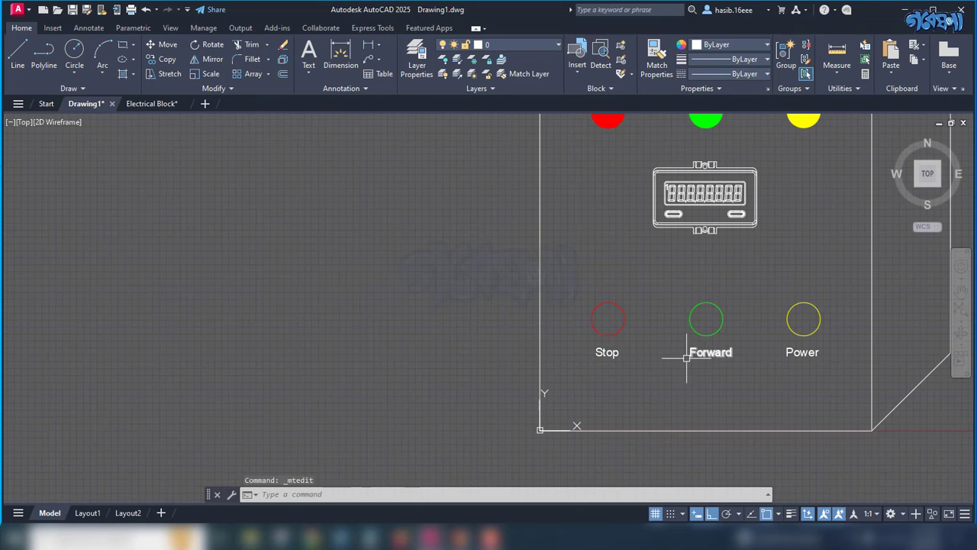
double_click(806, 353)
type("Reverse")
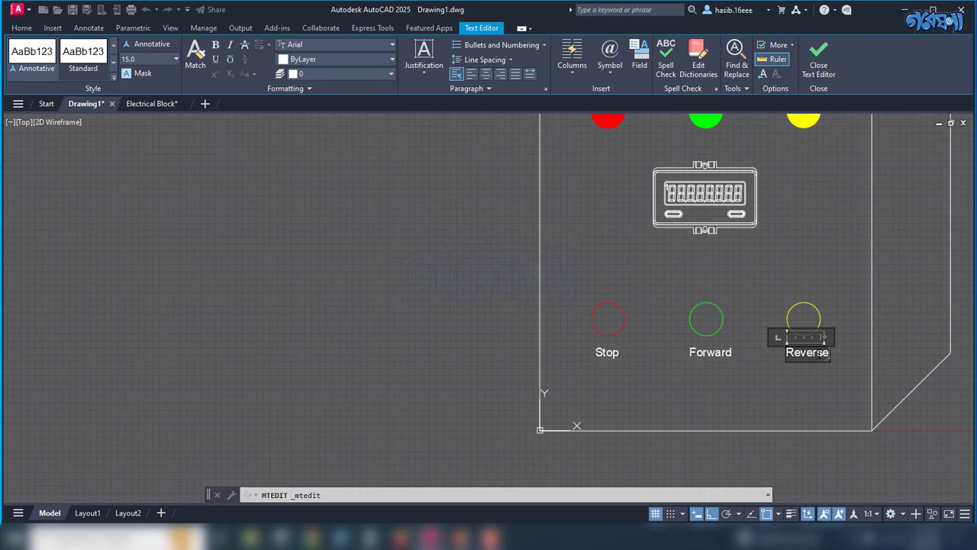
left_click(814, 383)
scroll(811, 371, "down", 2)
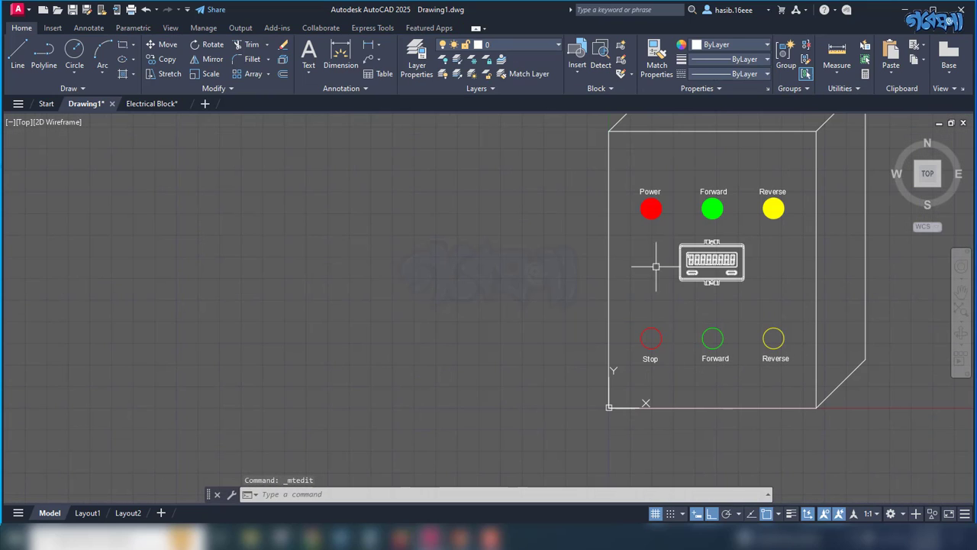
scroll(633, 287, "down", 2)
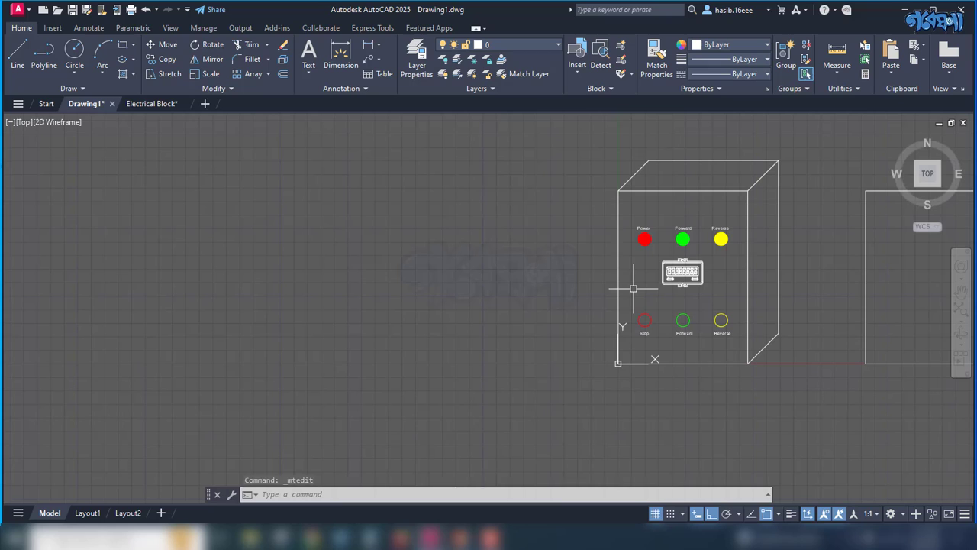
Step: Draw a multiline text box below the front panel with text height 20.0
left_click(311, 66)
left_click(618, 364)
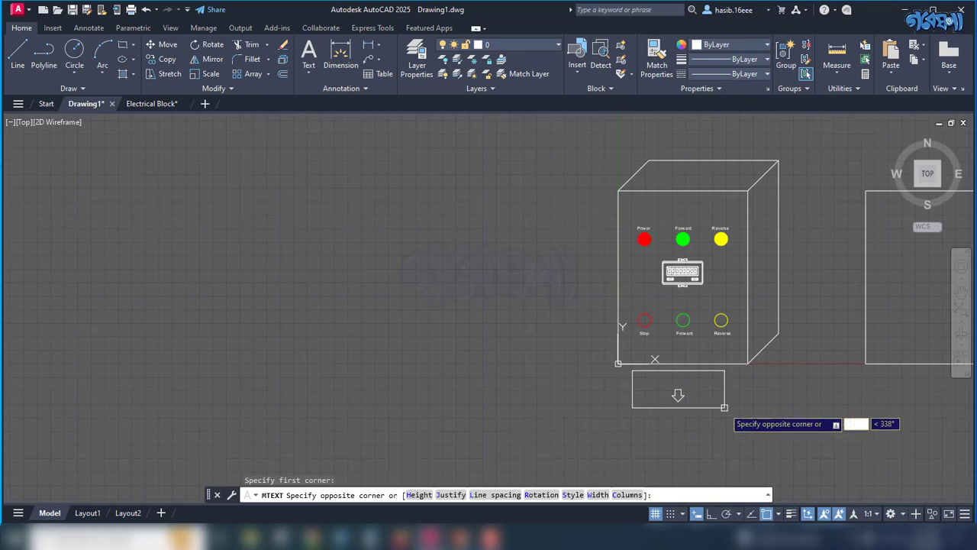
left_click(725, 407)
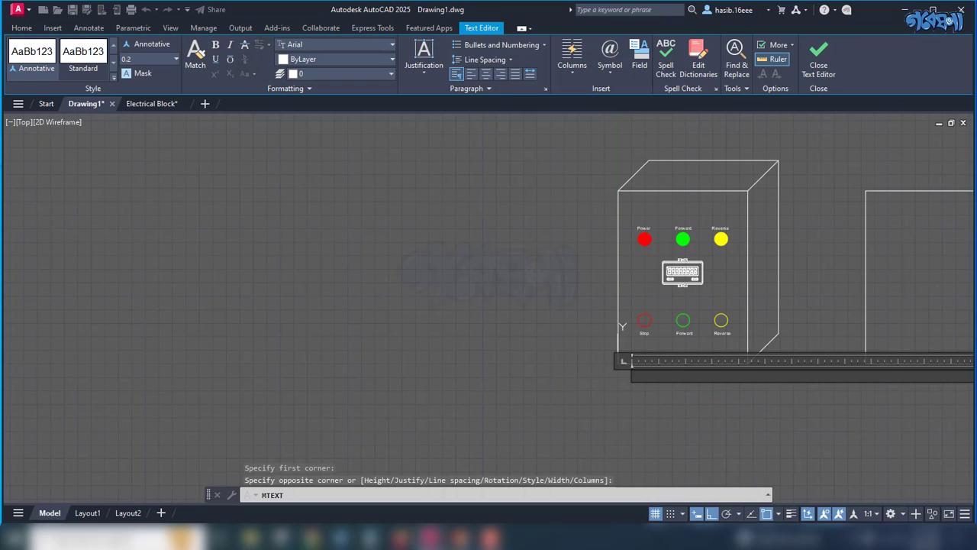
left_click(176, 60)
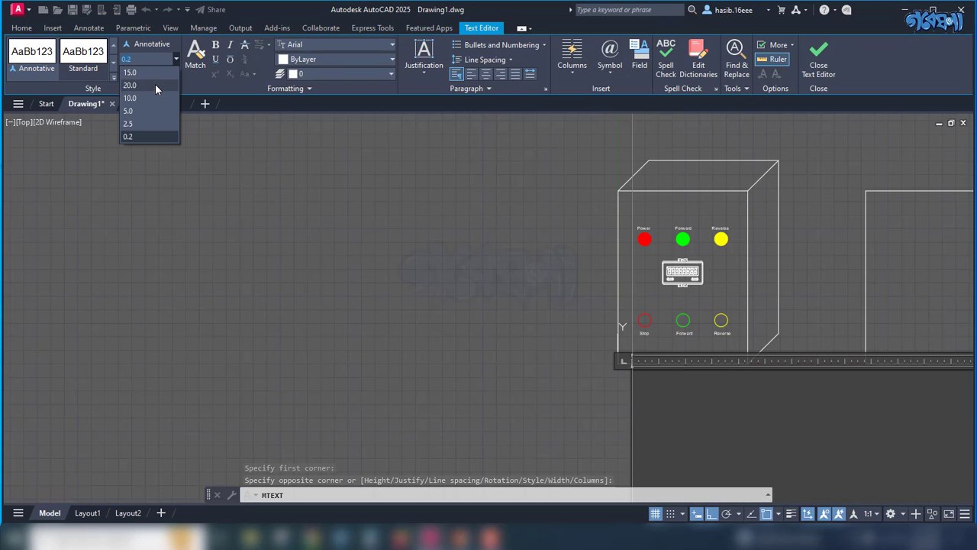
left_click(155, 85)
scroll(593, 324, "down", 3)
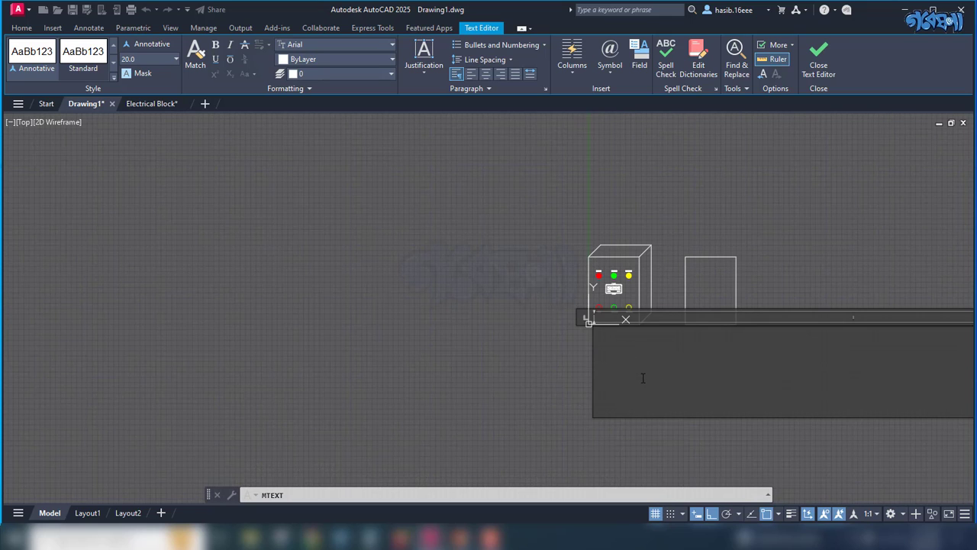
Step: Type the title 'Front View', correcting the typos along the way
type("E")
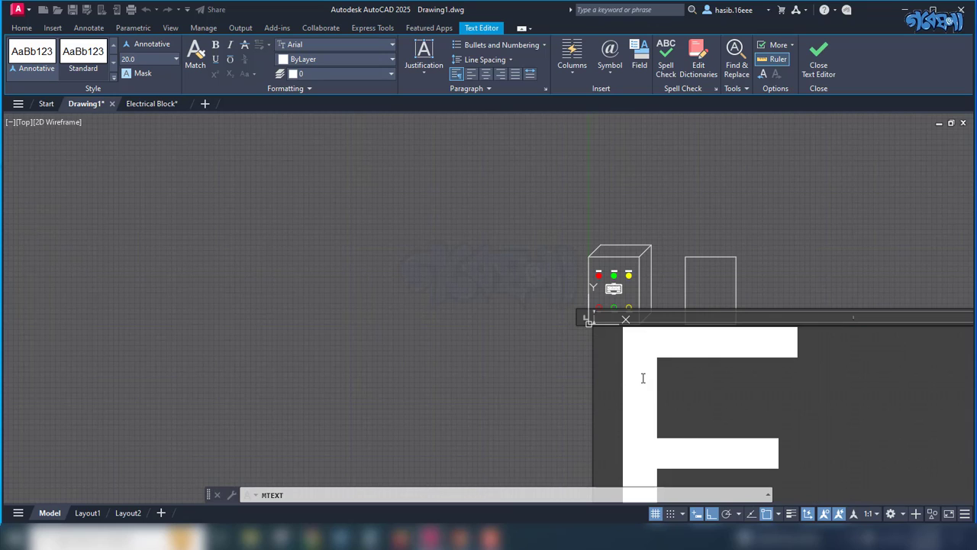
type("ro")
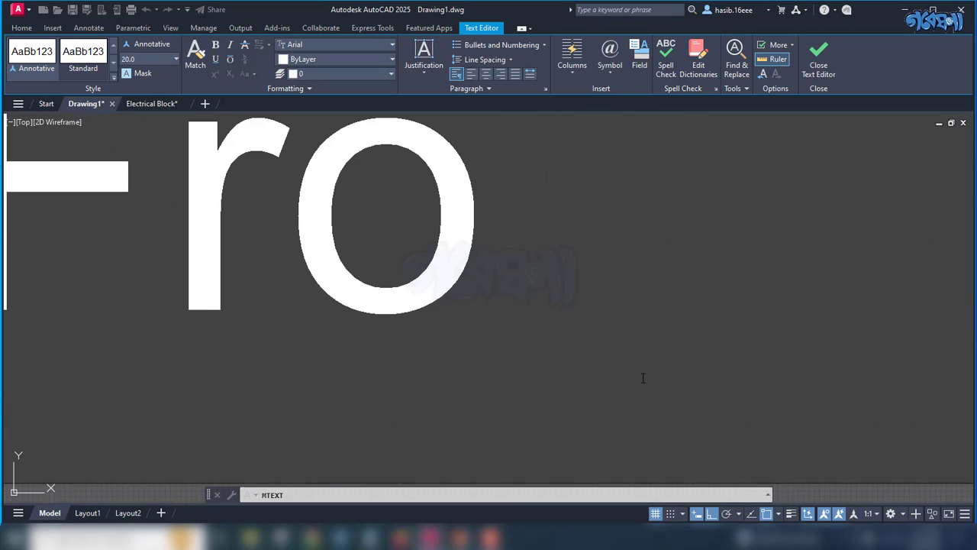
type("m")
key("BackSpace")
type("ny")
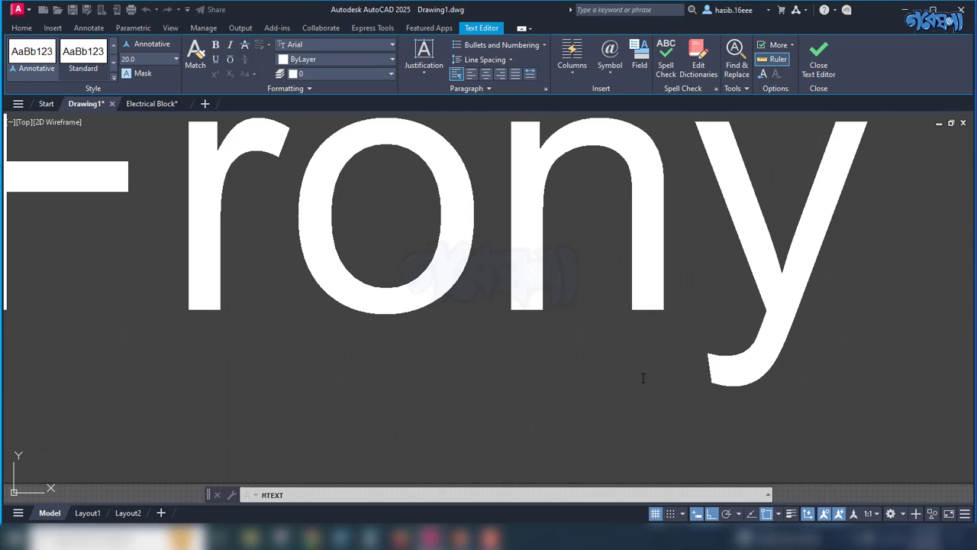
key("BackSpace")
type("t V")
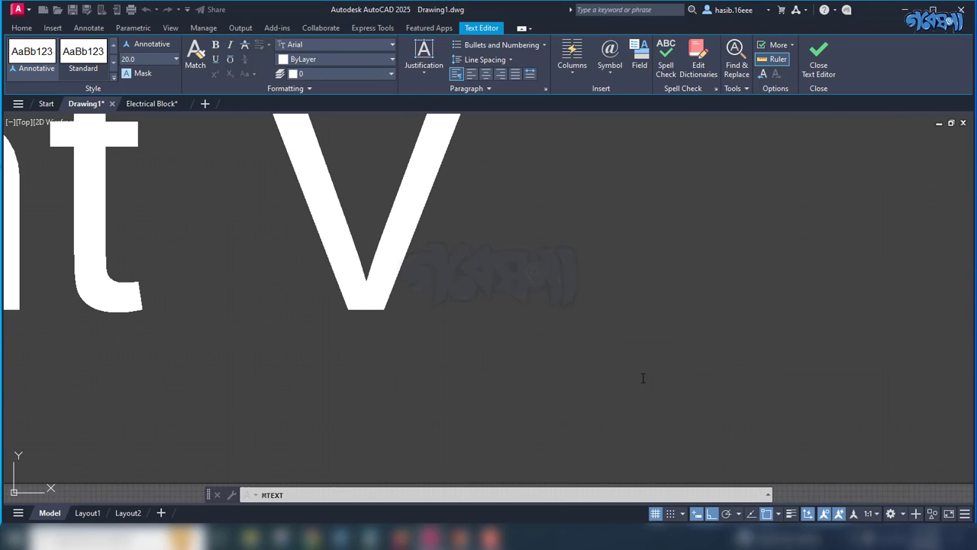
type("iew")
scroll(643, 378, "down", 3)
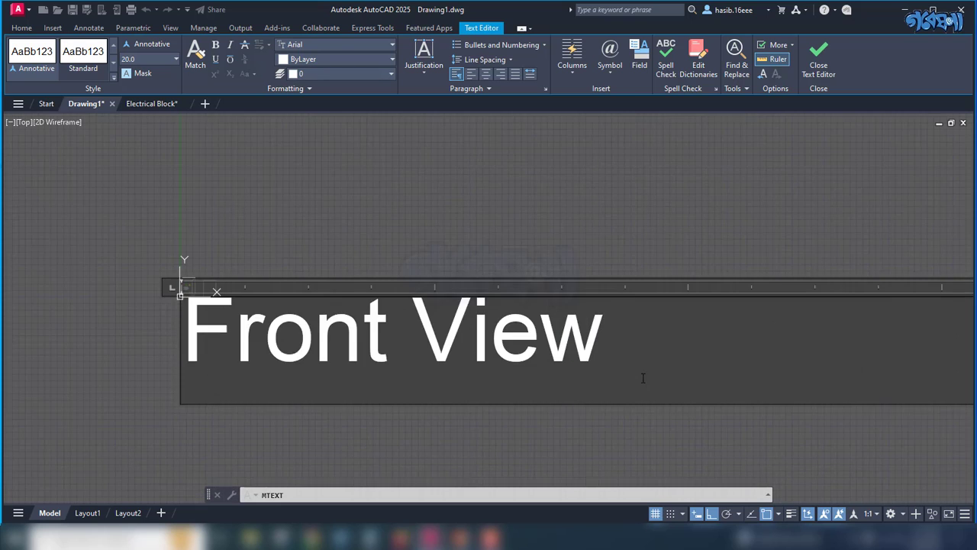
scroll(643, 378, "down", 1)
scroll(506, 432, "down", 4)
Step: Close the text editor and widen the Front View text box
left_click(506, 425)
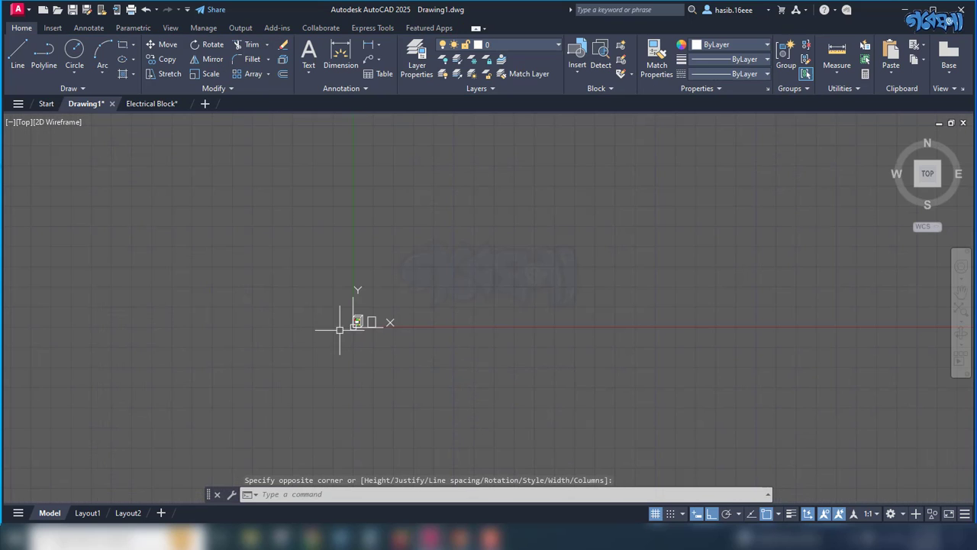
scroll(359, 328, "up", 2)
scroll(378, 320, "up", 2)
scroll(371, 371, "up", 4)
scroll(372, 375, "down", 2)
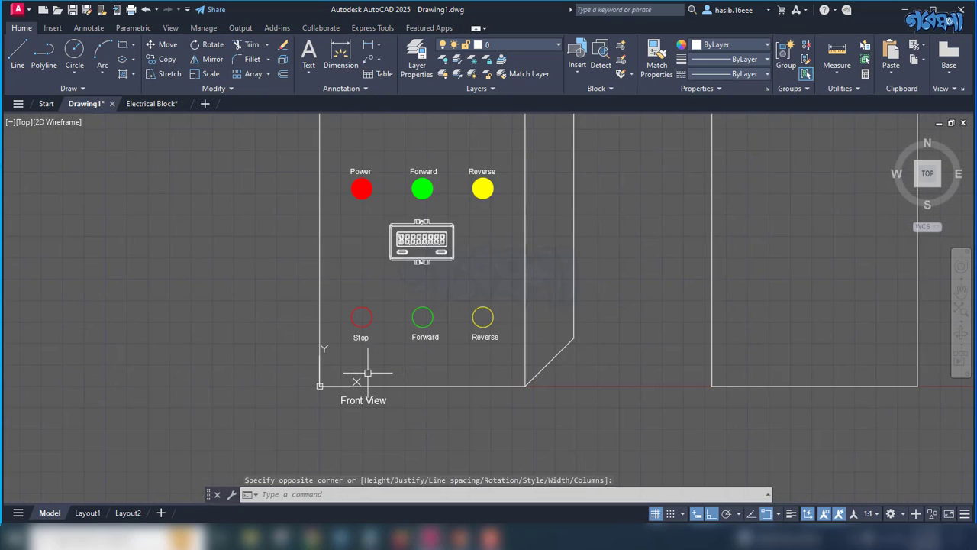
left_click(341, 396)
left_click(341, 396)
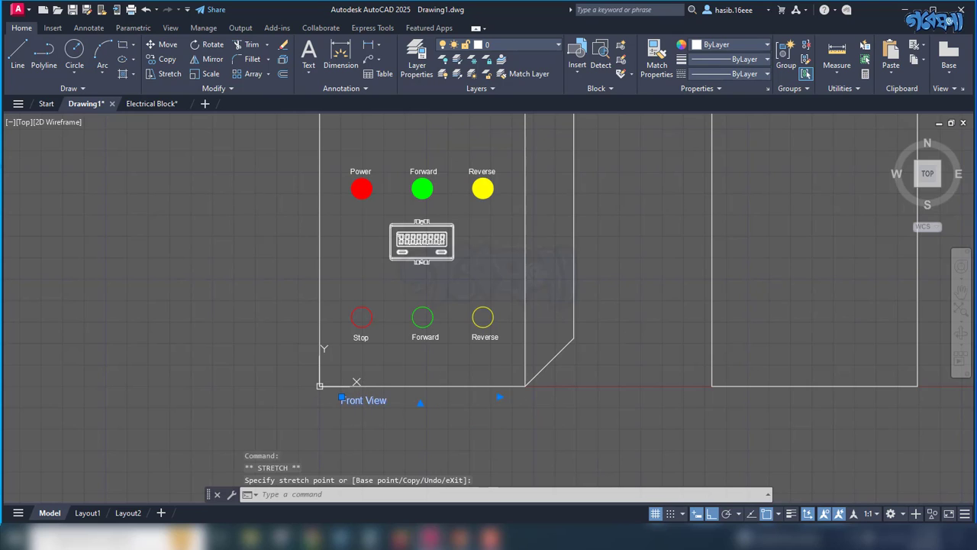
left_click(412, 402)
left_click(413, 401)
left_click(412, 402)
Step: Move the Front View caption to its new spot below the panel
left_click(341, 398)
scroll(391, 401, "up", 4)
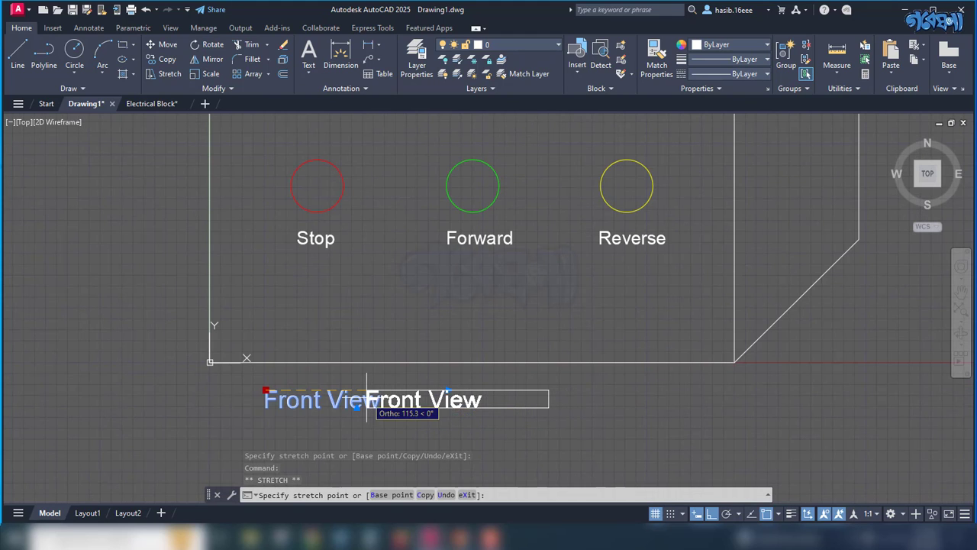
left_click(366, 400)
scroll(418, 405, "down", 4)
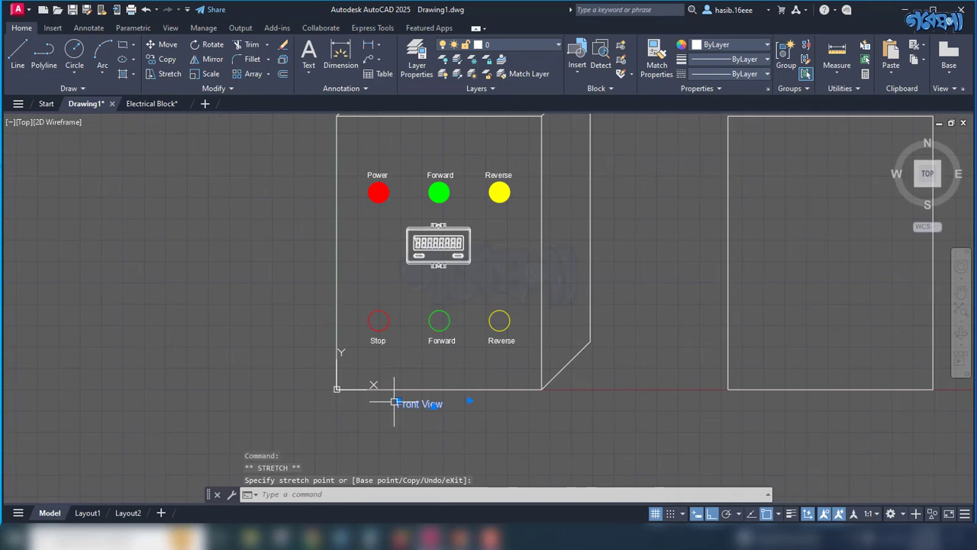
key("Escape")
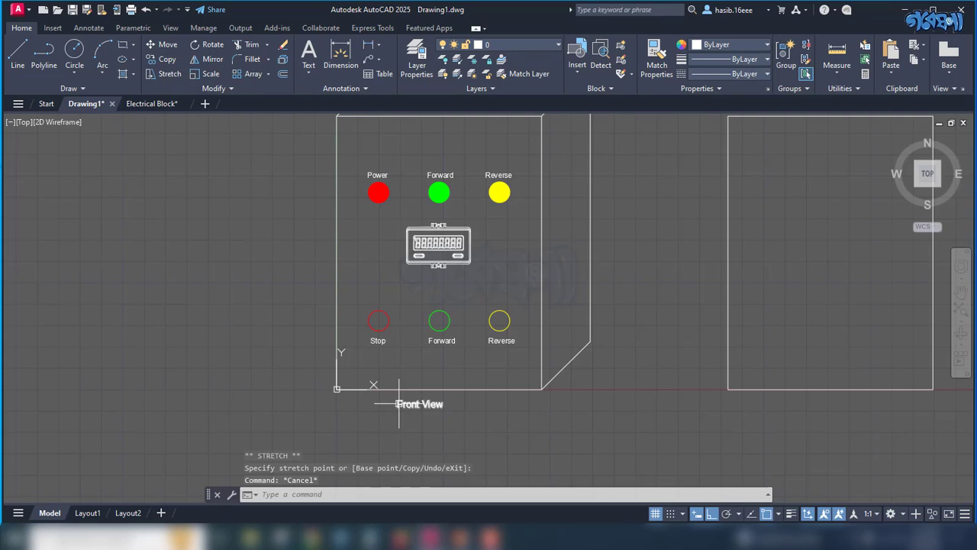
Step: Copy the Front View caption with CP to beneath the right-hand rectangle
left_click(399, 404)
type("Cp")
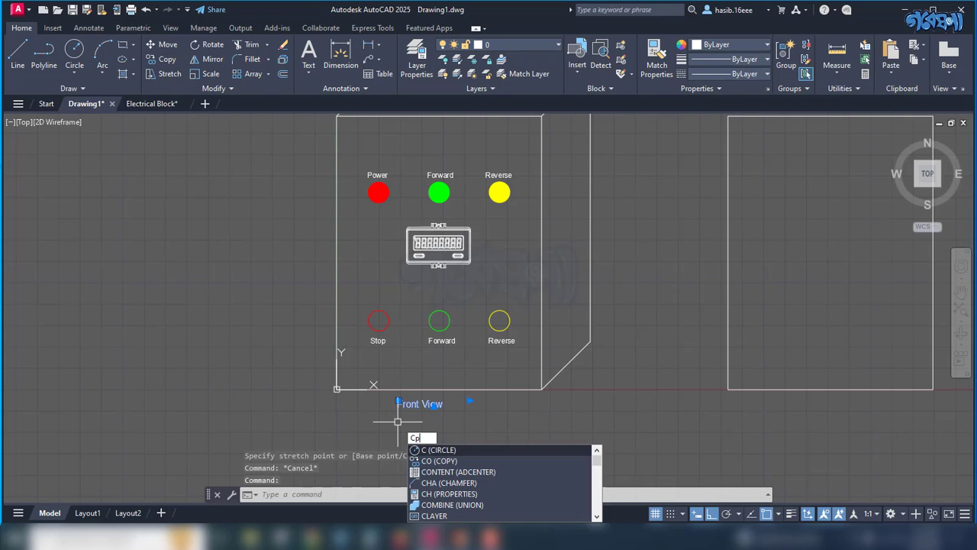
key("Return")
left_click(398, 404)
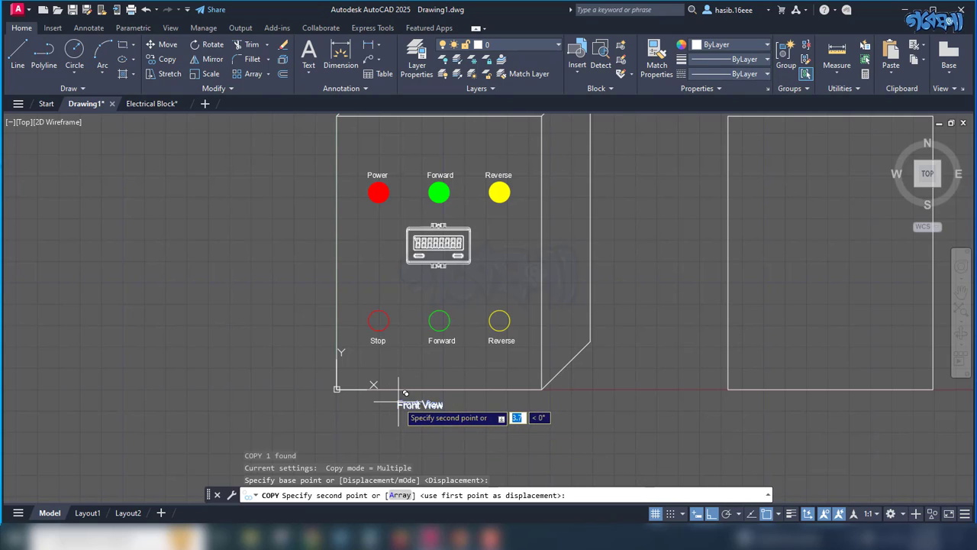
left_click(810, 404)
key("Escape")
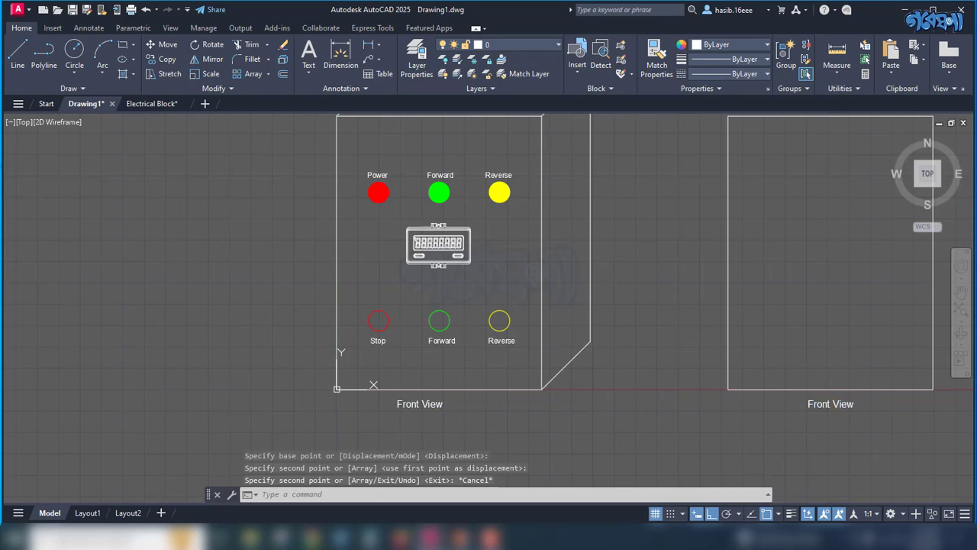
Step: Edit the copied caption to read 'Rear View'
double_click(831, 404)
type("Rea")
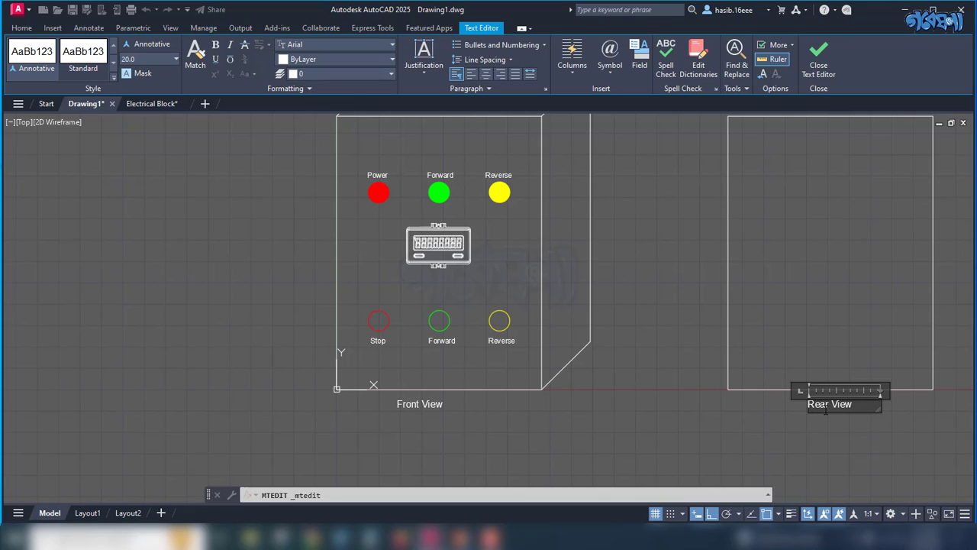
left_click(816, 427)
scroll(733, 389, "down", 2)
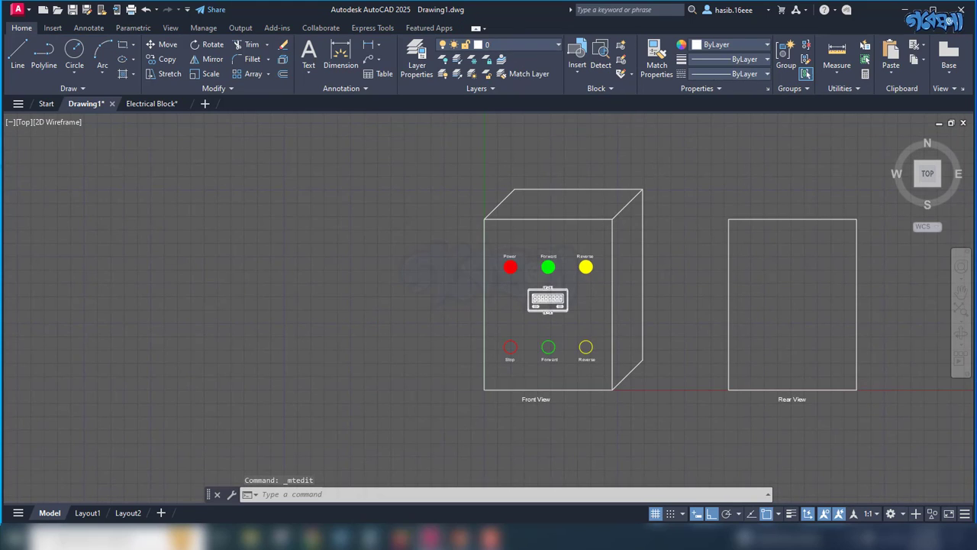
scroll(814, 289, "up", 2)
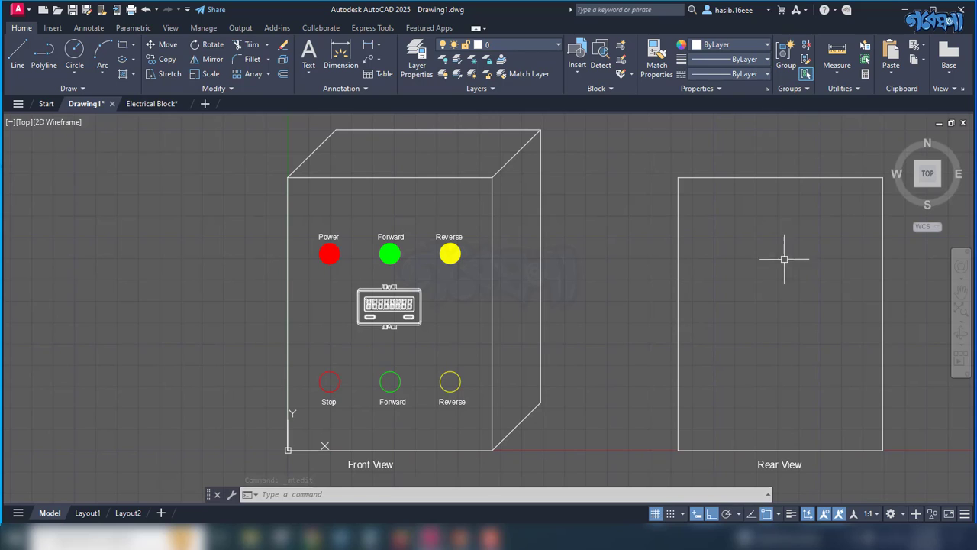
Step: Copy the DIN rail from Electrical Block using its left end as base point
left_click(162, 105)
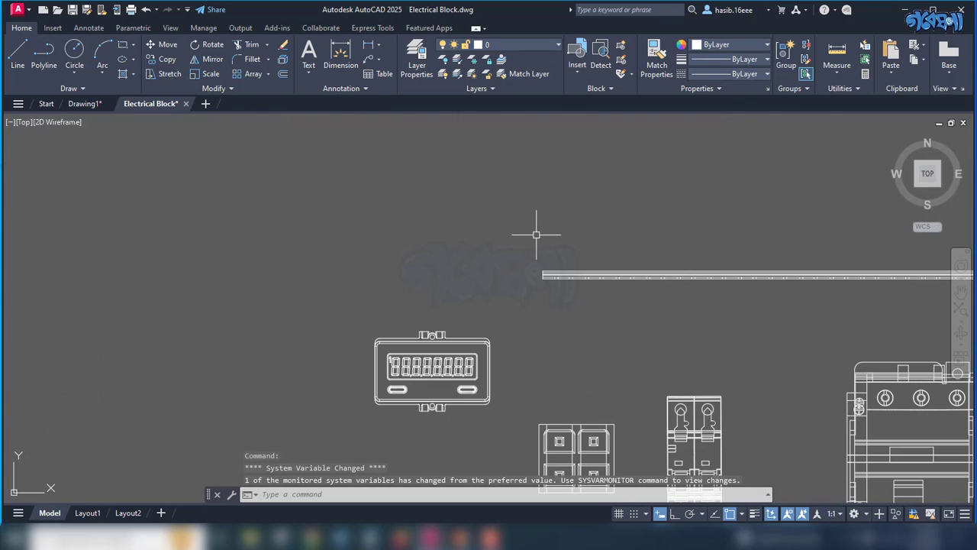
left_click(562, 269)
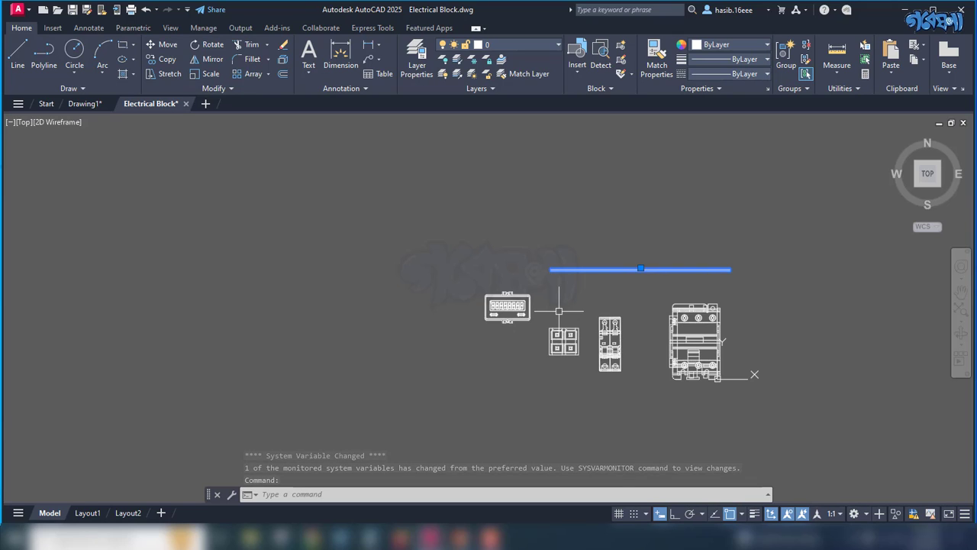
key("ctrl+shift+c")
scroll(555, 274, "up", 5)
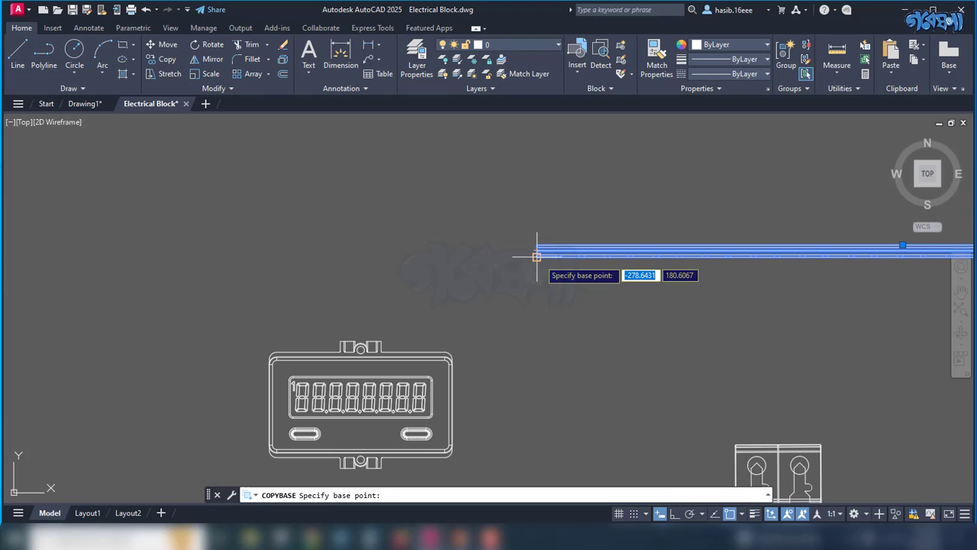
left_click(537, 257)
scroll(519, 279, "down", 3)
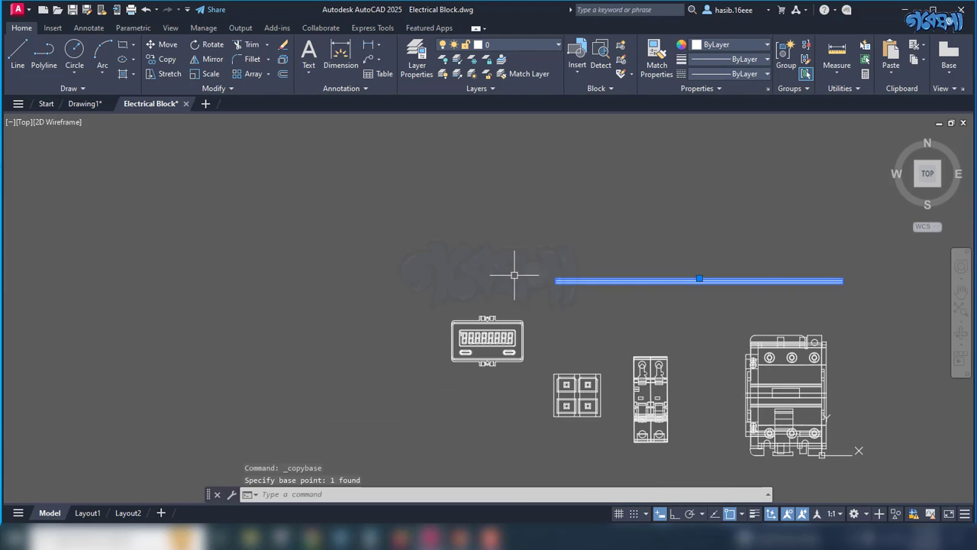
Step: Paste the rail into Drawing1 so it spans the Rear View rectangle
left_click(92, 103)
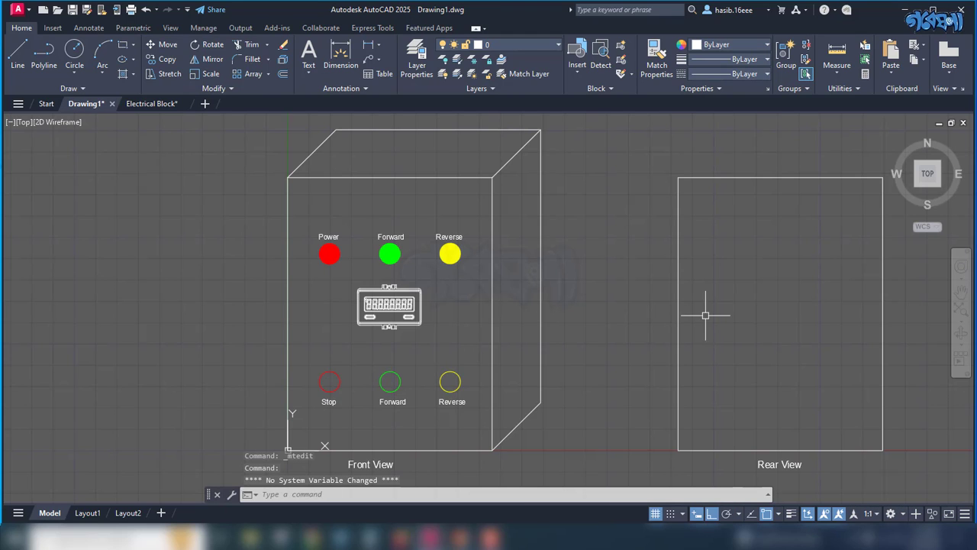
key("ctrl+v")
scroll(825, 323, "down", 2)
left_click(604, 226)
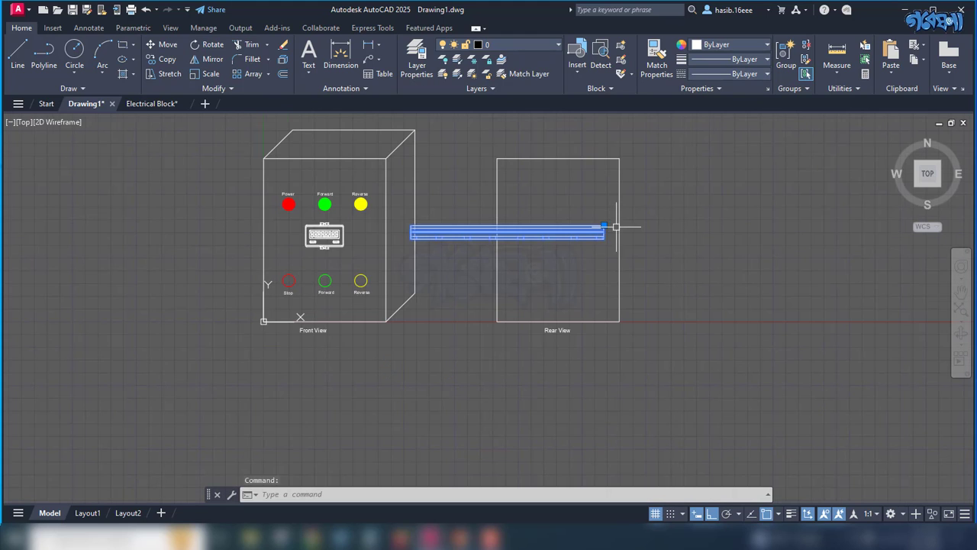
scroll(608, 226, "up", 5)
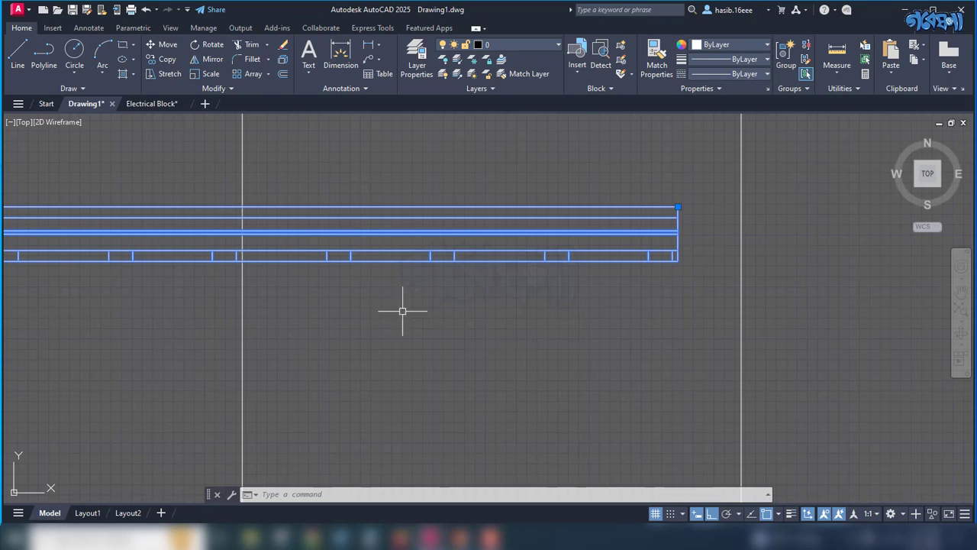
Step: Open the pasted rail block in the Block Editor
right_click(443, 283)
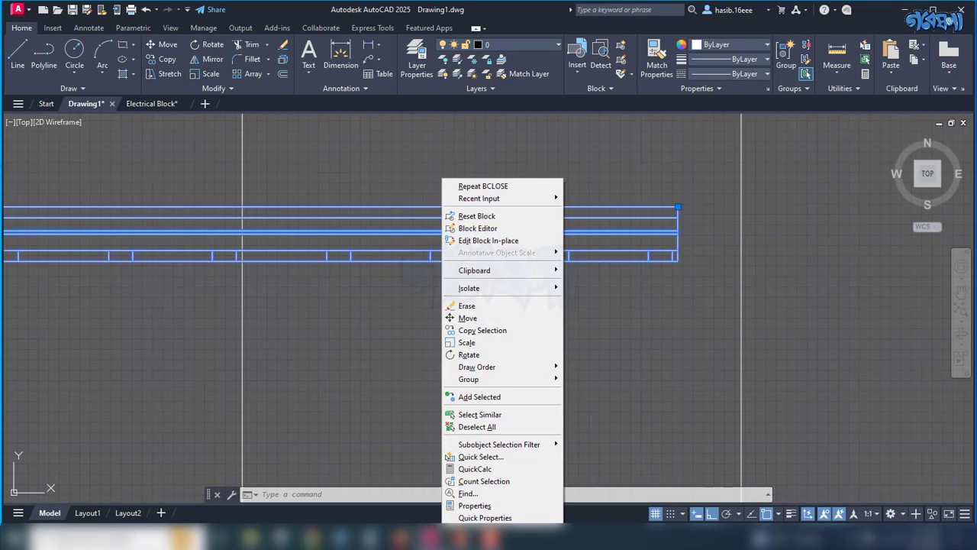
left_click(500, 227)
scroll(635, 152, "up", 2)
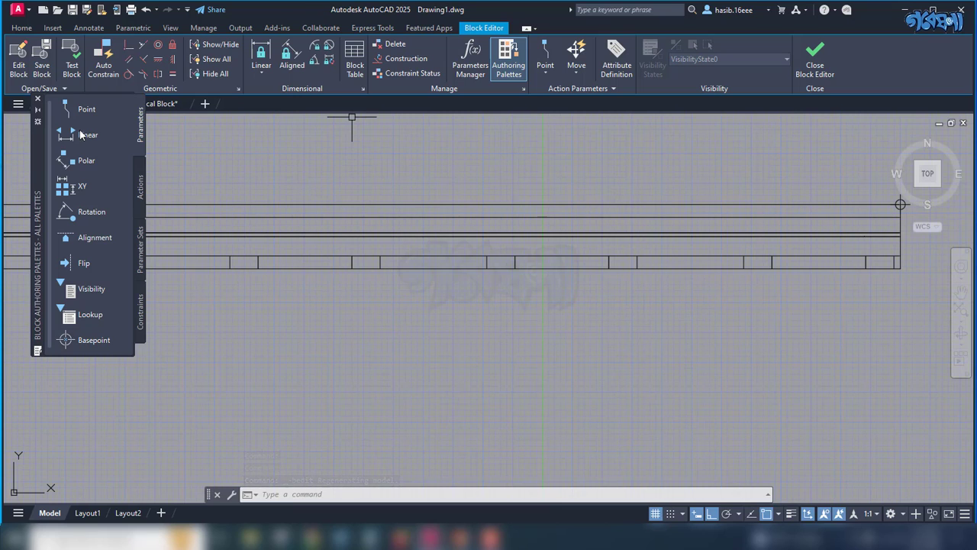
Step: Draw a vertical cut line across the rail near its left end
left_click(22, 29)
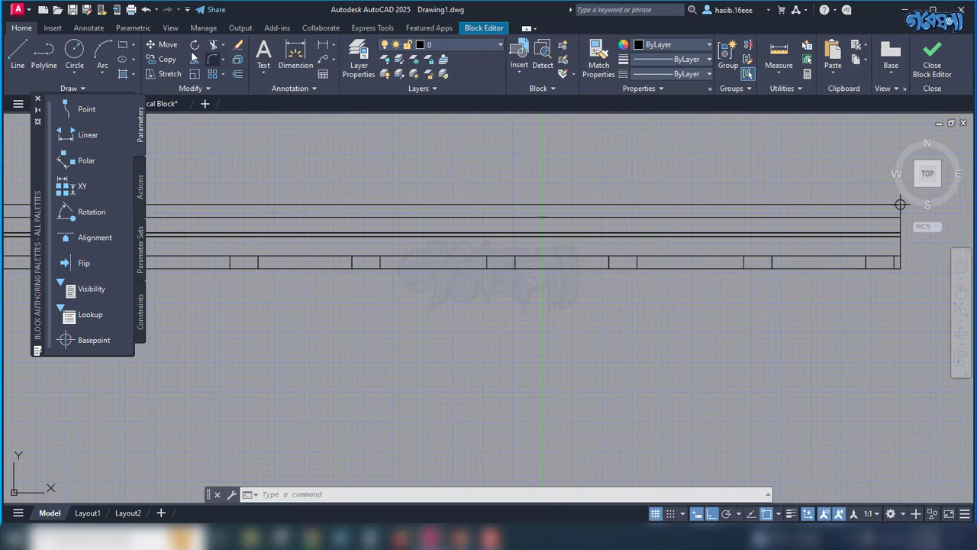
left_click(17, 52)
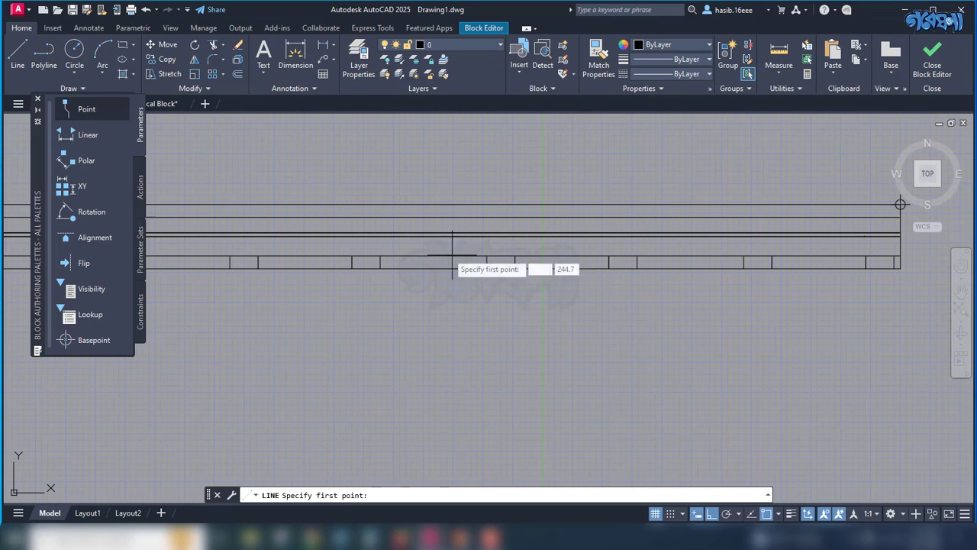
scroll(378, 303, "down", 4)
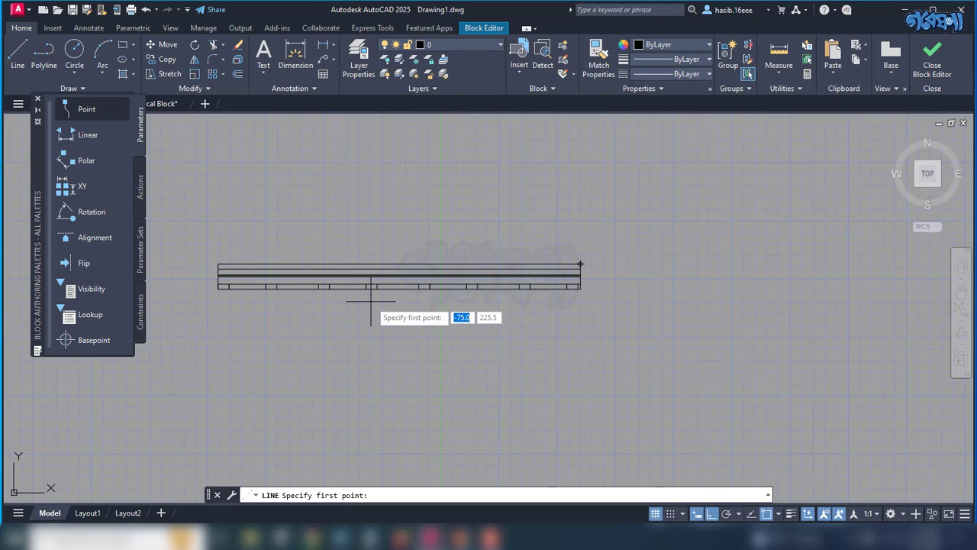
scroll(414, 291, "up", 3)
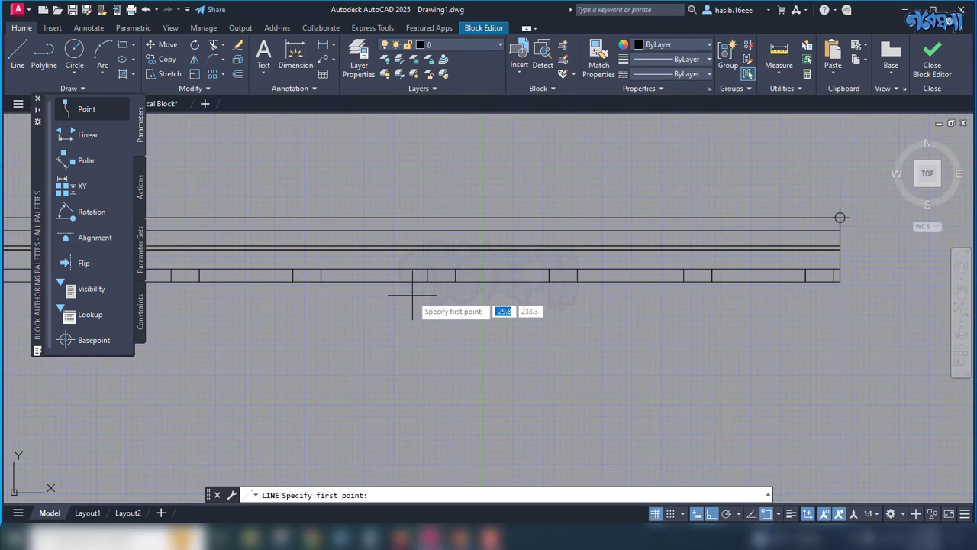
left_click(412, 294)
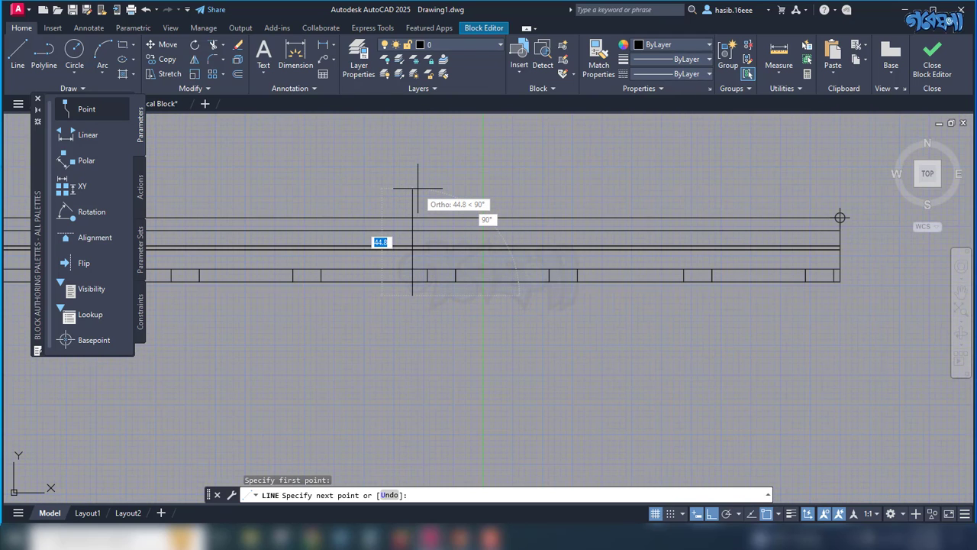
key("Escape")
key("Return")
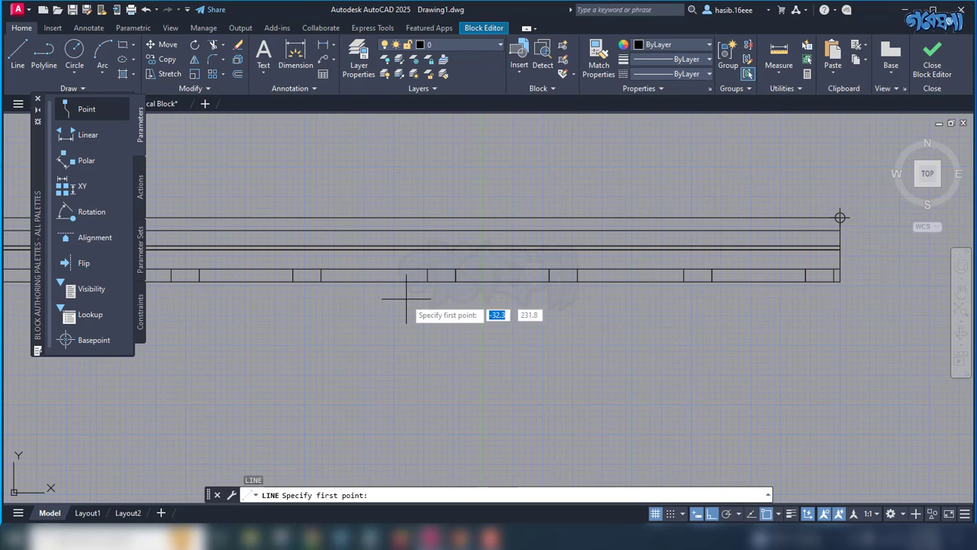
left_click(425, 281)
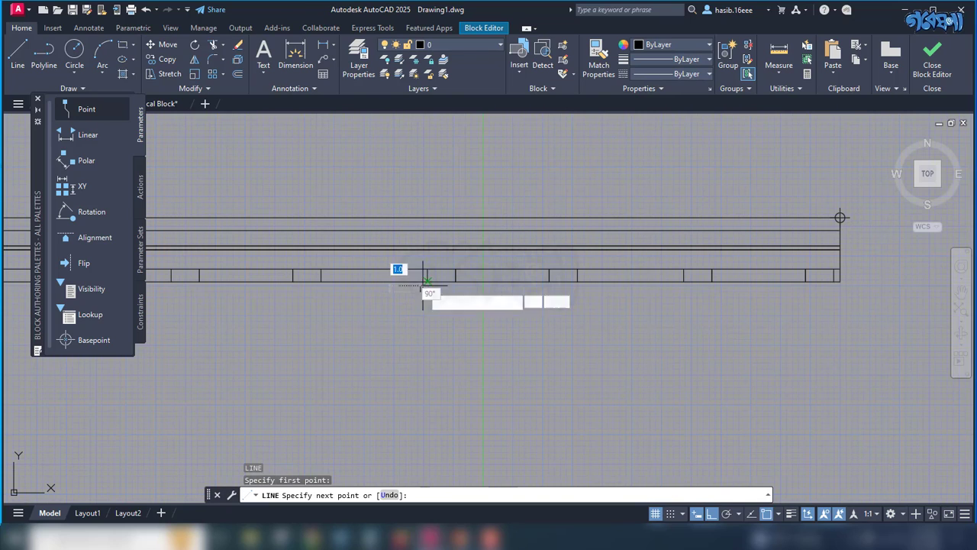
left_click(420, 194)
key("Return")
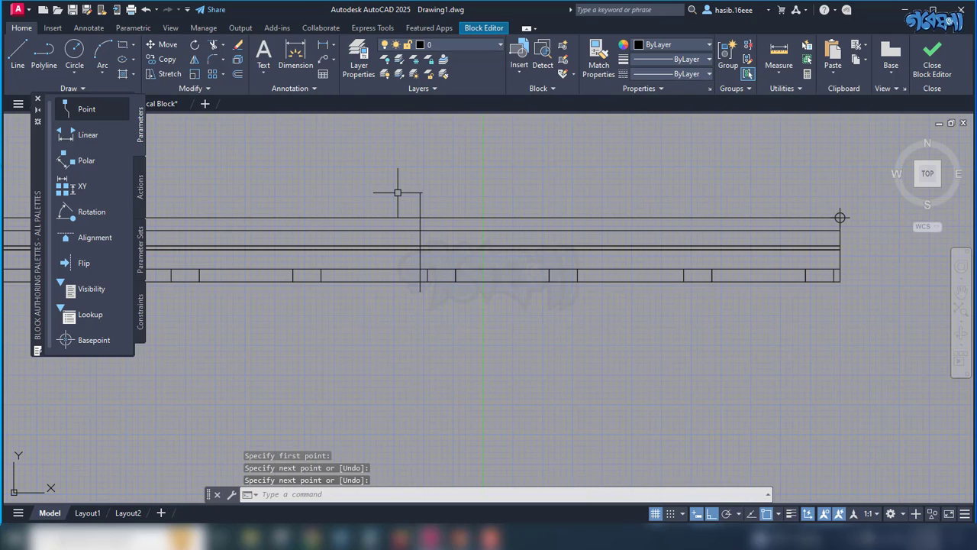
type("tr")
Step: Trim the rail lines and the cut line's stub at the cut
key("Return")
left_click_drag(393, 197, 393, 279)
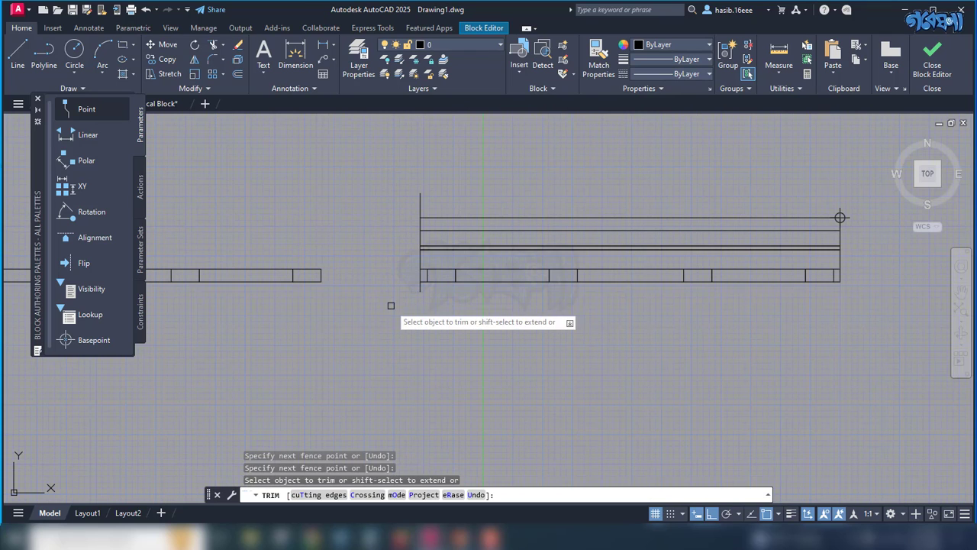
scroll(358, 234, "down", 4)
left_click(378, 224)
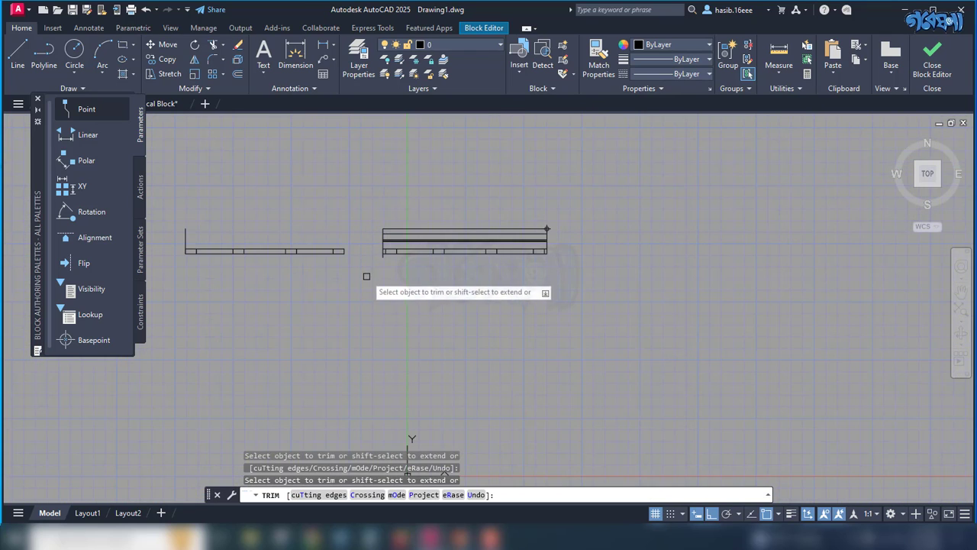
scroll(381, 256, "up", 4)
scroll(370, 275, "down", 4)
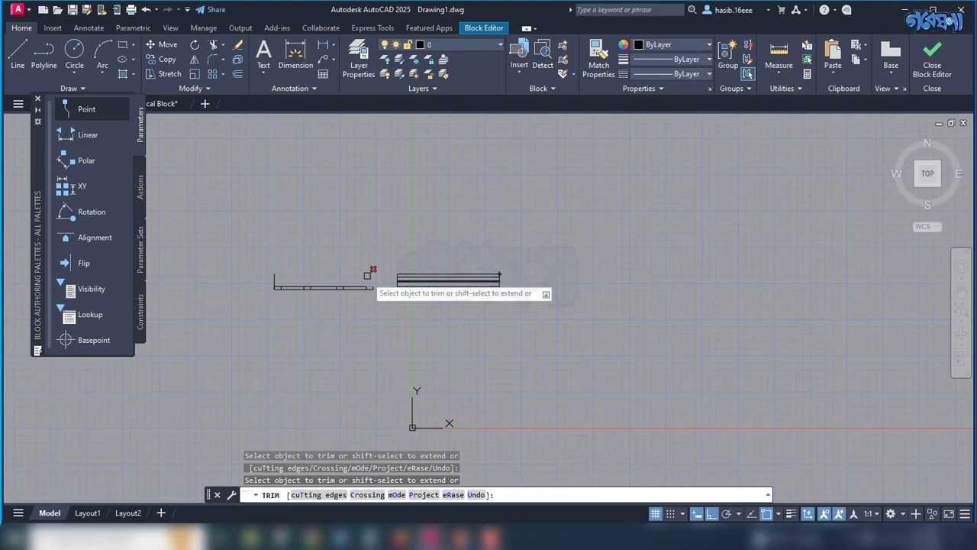
key("Escape")
Step: Delete the leftover left piece of the rail and close the Block Editor
left_click(390, 255)
left_click(261, 320)
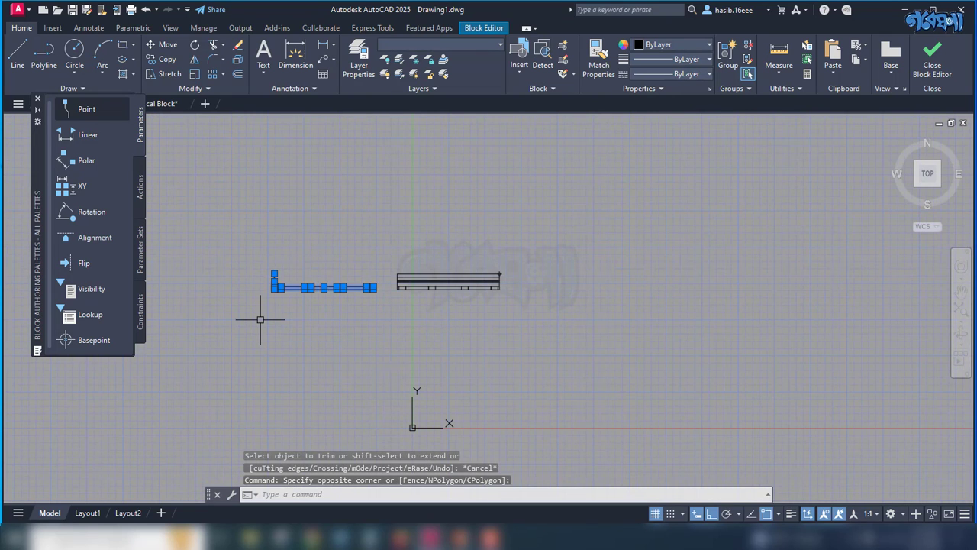
key("Delete")
scroll(427, 264, "up", 4)
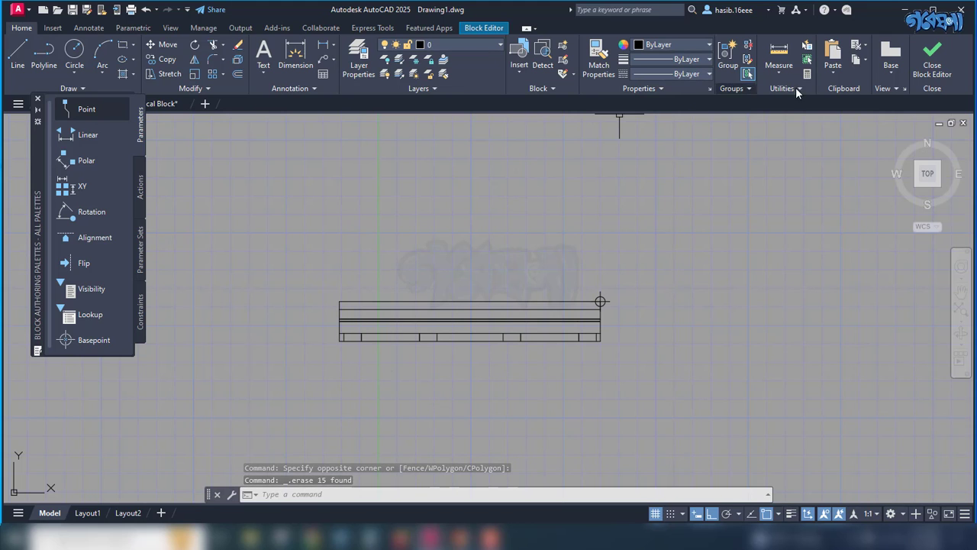
left_click(931, 52)
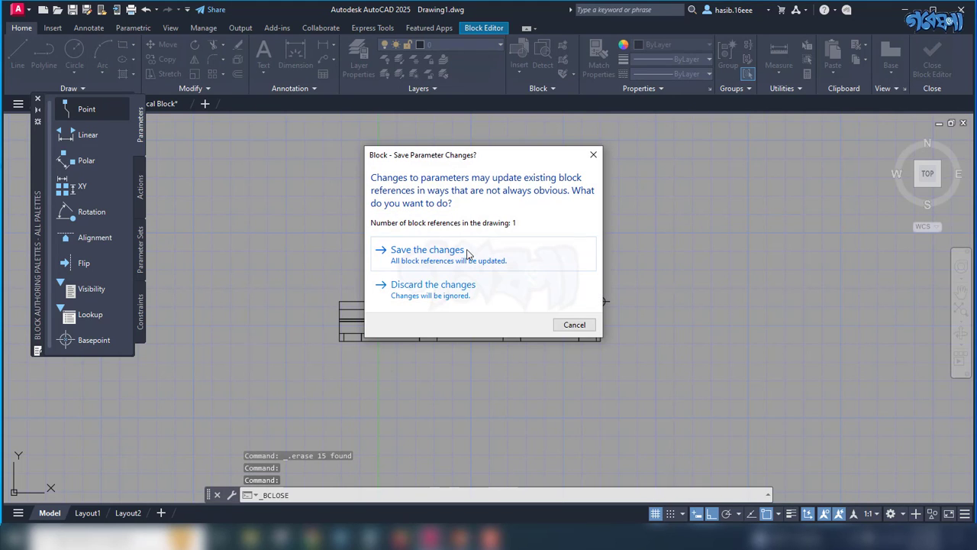
Step: Save the block changes and select the updated rail block
left_click(403, 317)
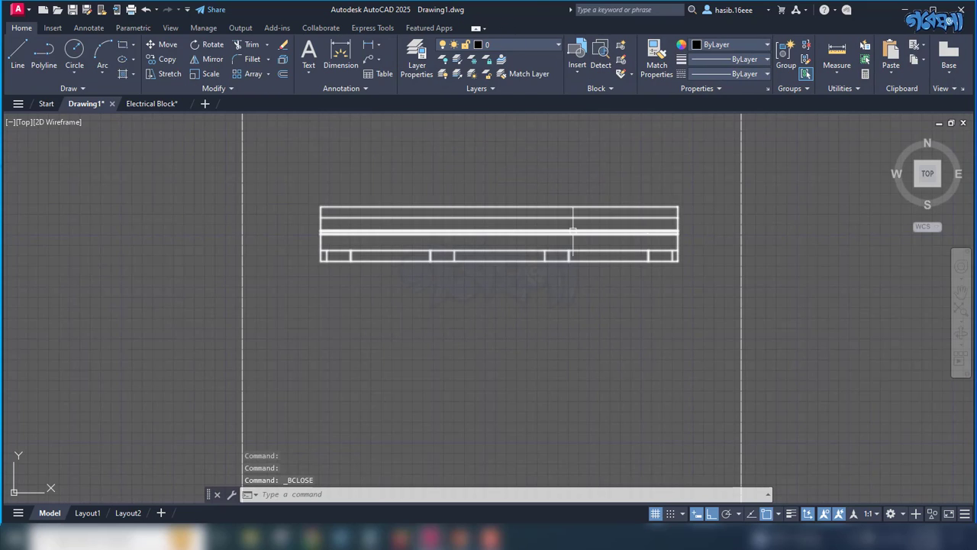
left_click(594, 232)
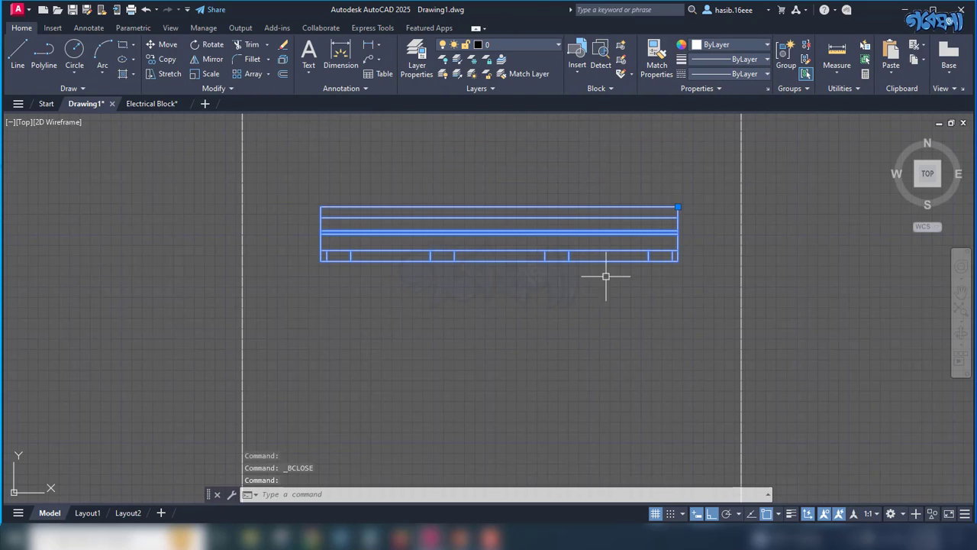
scroll(506, 293, "down", 4)
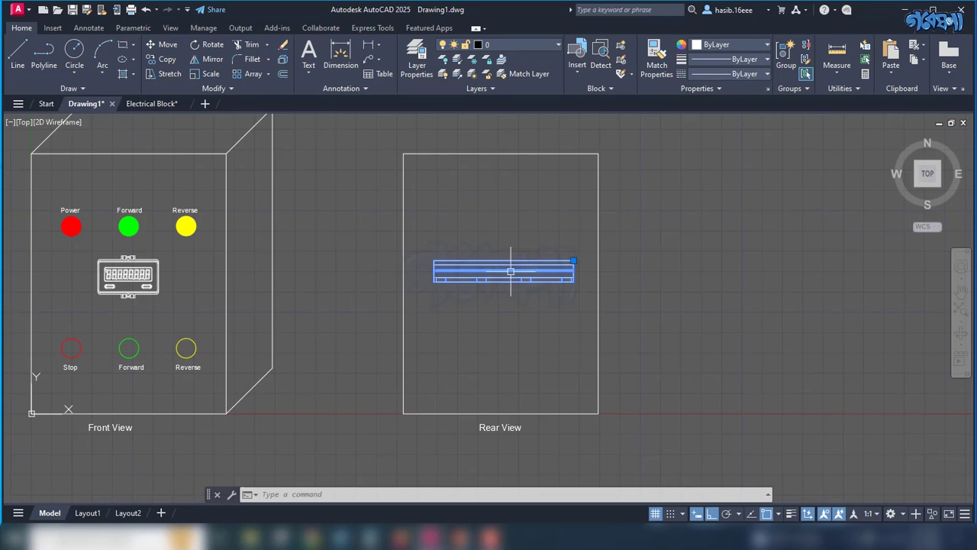
Step: Copy the rail to the top and bottom of the Rear View, deleting the middle rail
type("cp")
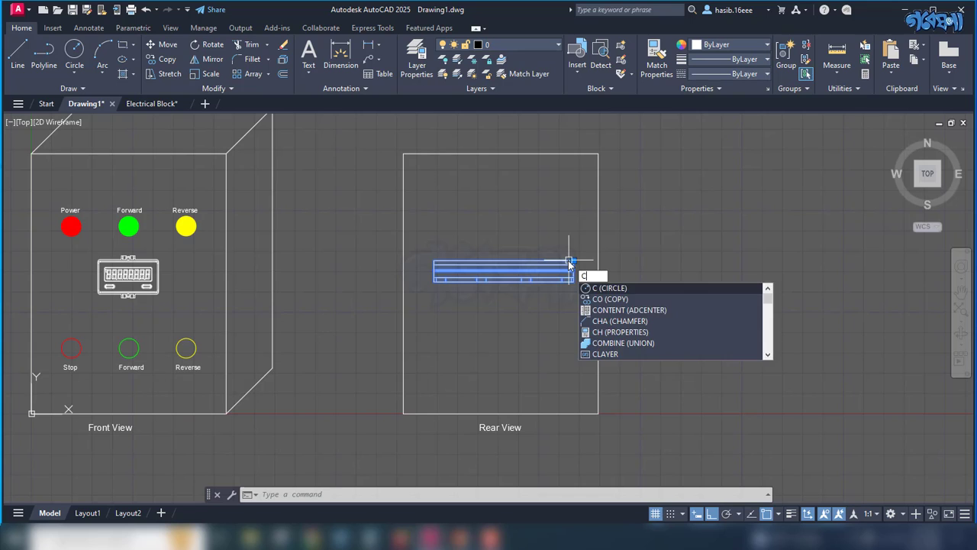
key("Return")
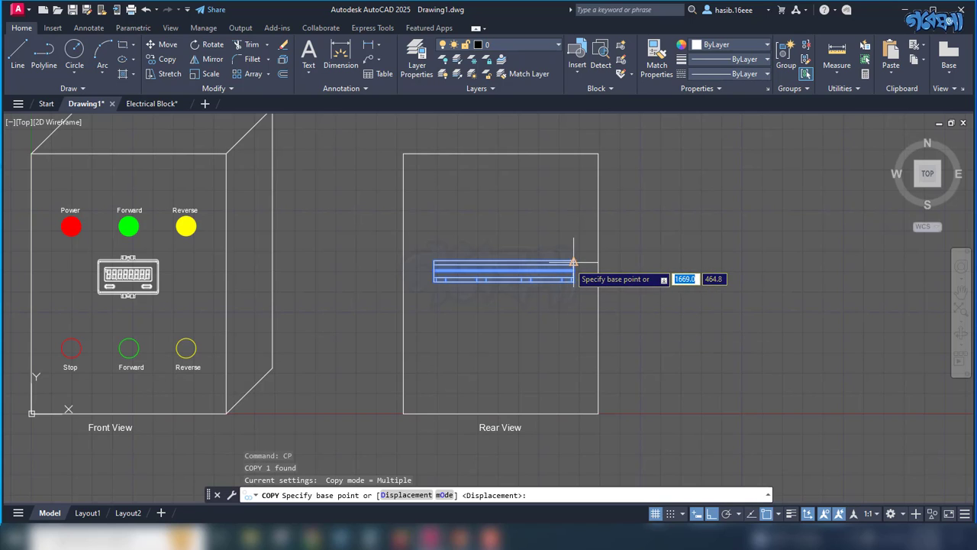
left_click(575, 261)
left_click(575, 201)
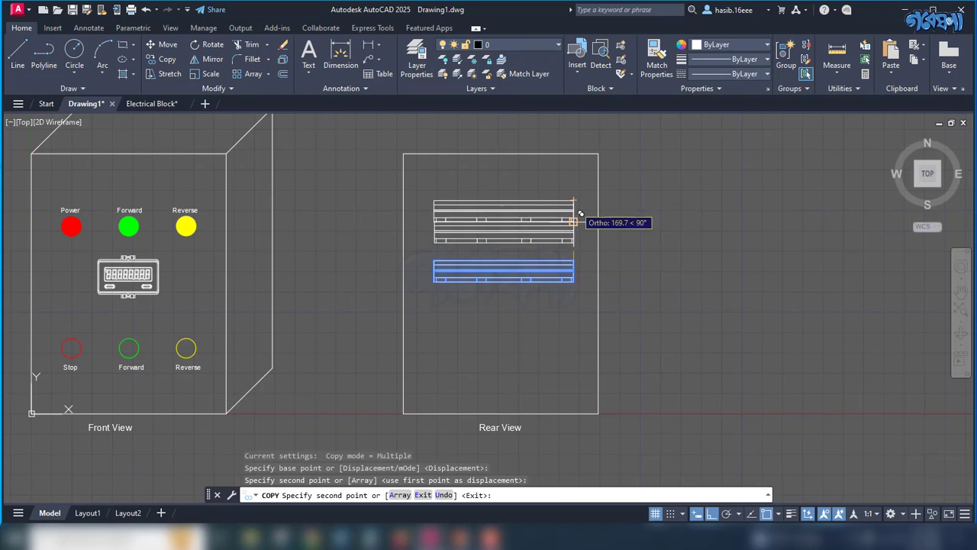
left_click(559, 338)
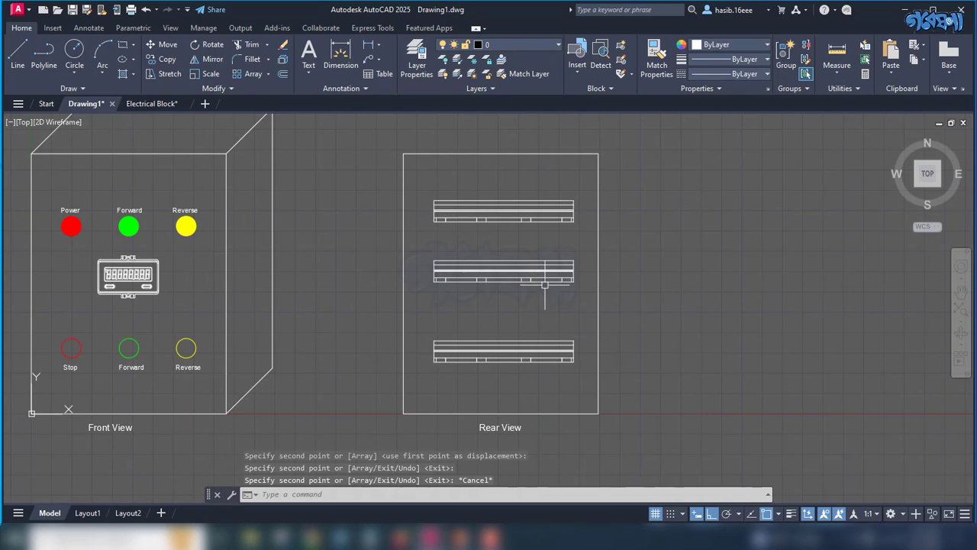
key("Escape")
key("Delete")
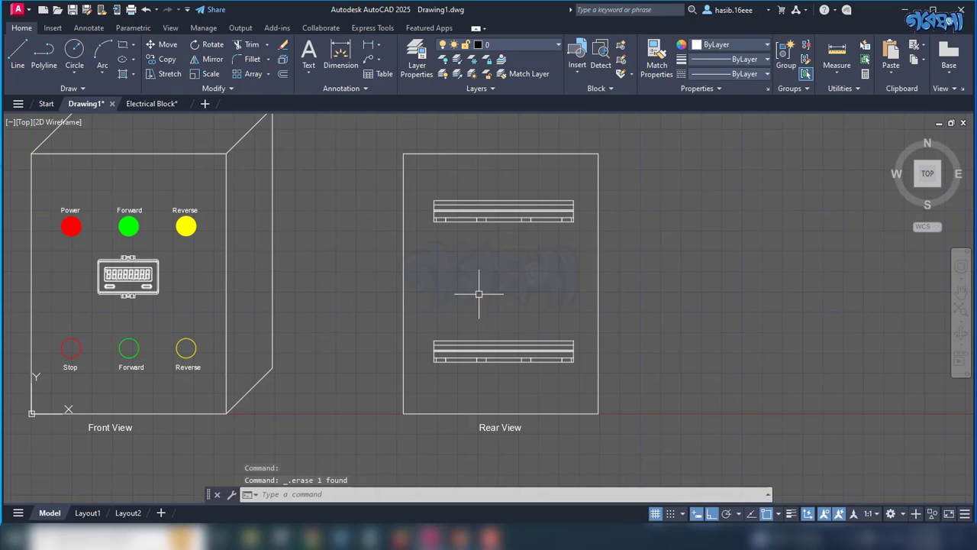
left_click(133, 104)
Step: Copy the two-pole breaker with a picked base point using Ctrl+Shift+C, back in Drawing1
scroll(641, 262, "down", 2)
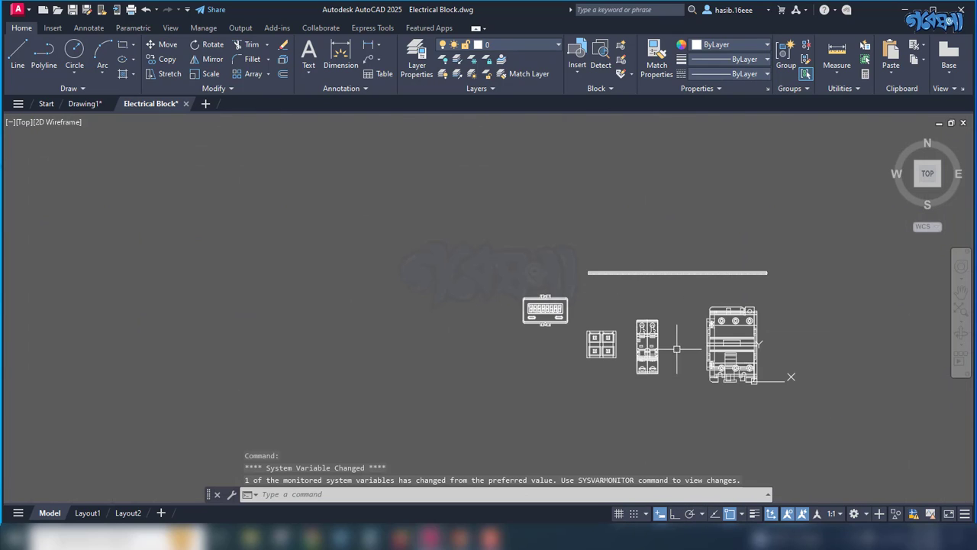
left_click(648, 348)
scroll(633, 399, "up", 3)
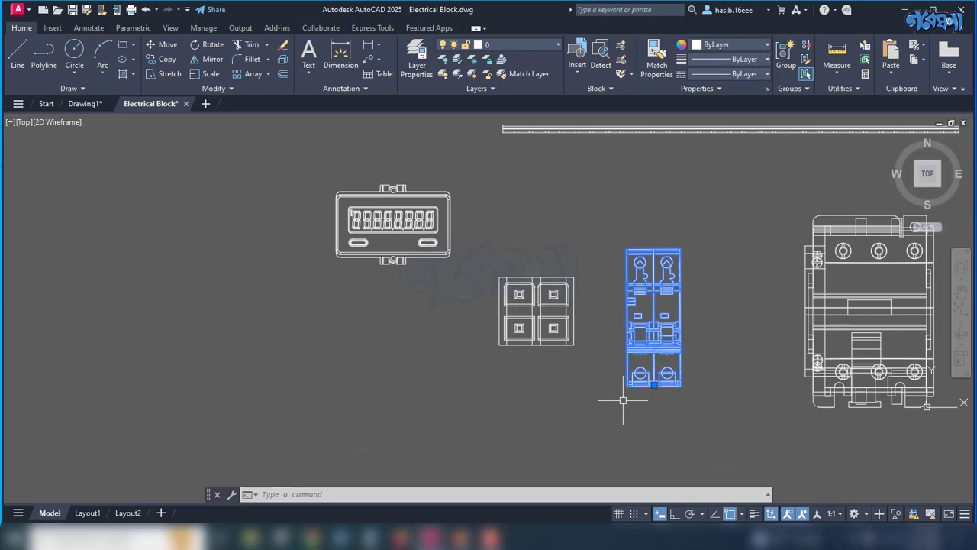
key("ctrl+shift+c")
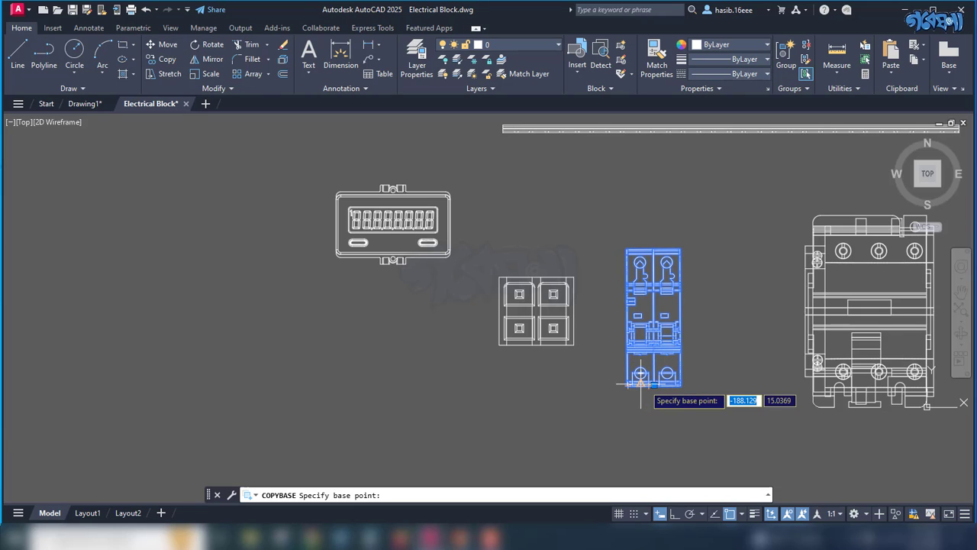
scroll(629, 326, "up", 3)
left_click(629, 326)
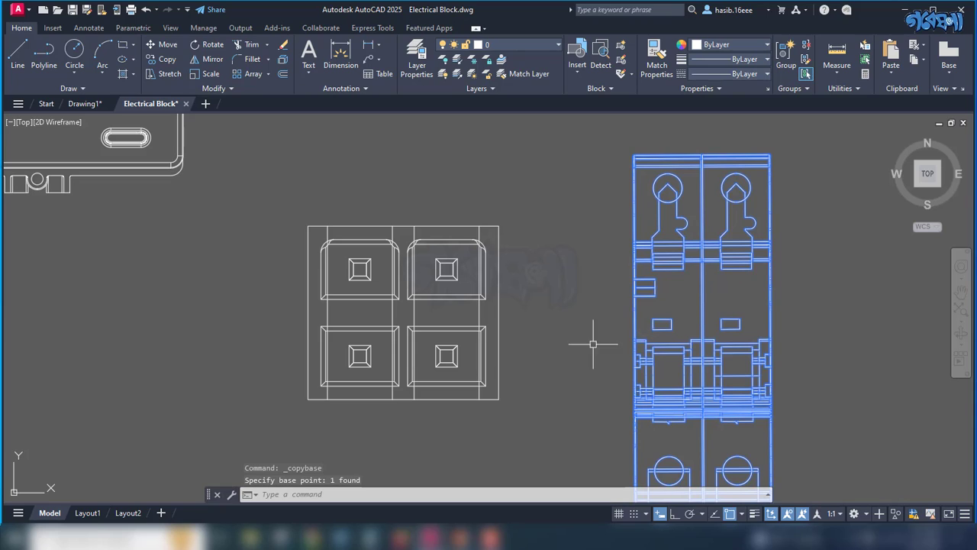
left_click(86, 104)
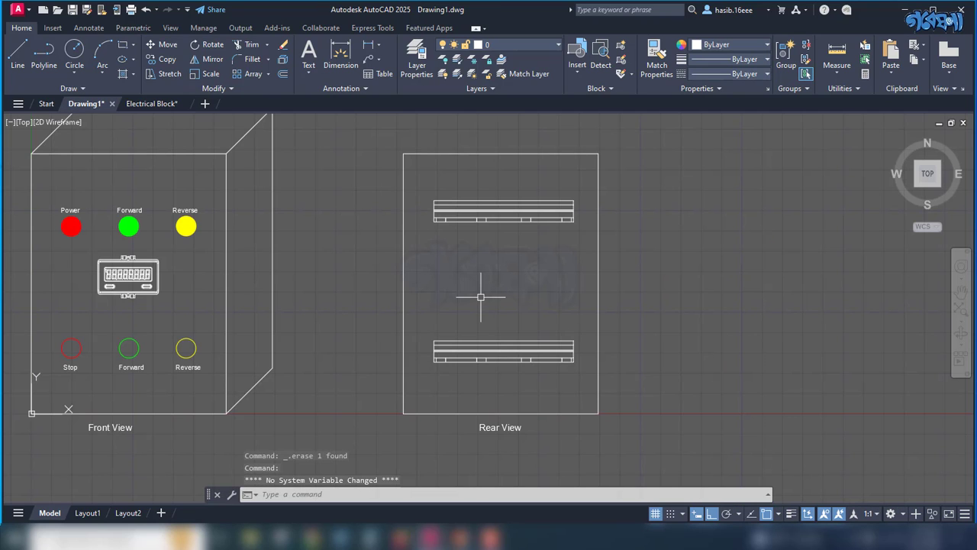
Step: Paste the breaker onto the top rail at the midpoint between two rail points, Ortho on
key("ctrl+v")
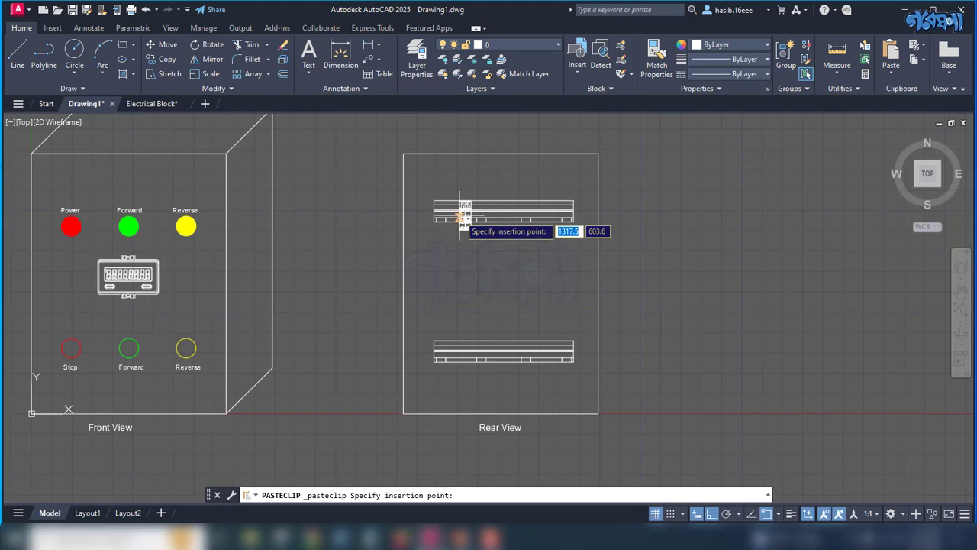
scroll(462, 212, "up", 5)
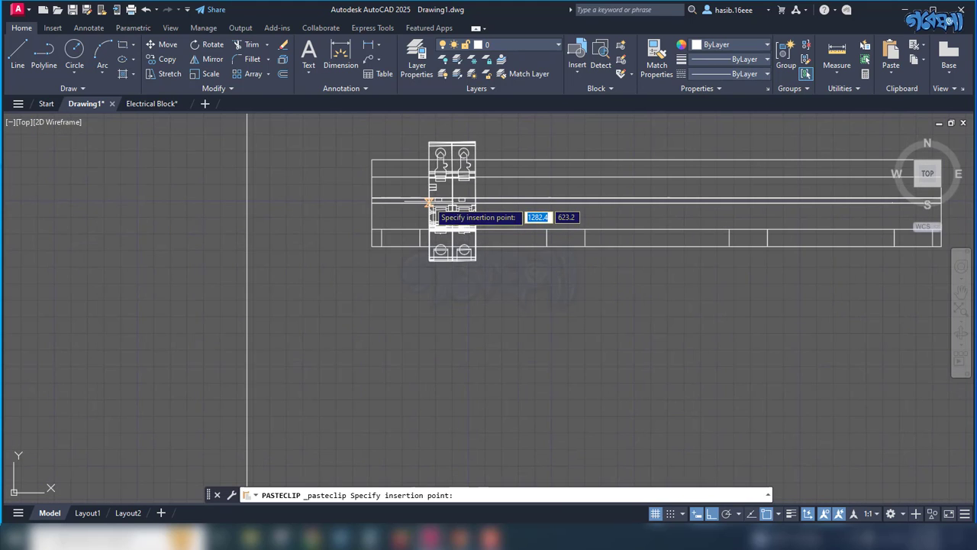
scroll(449, 219, "up", 2)
scroll(431, 229, "down", 3)
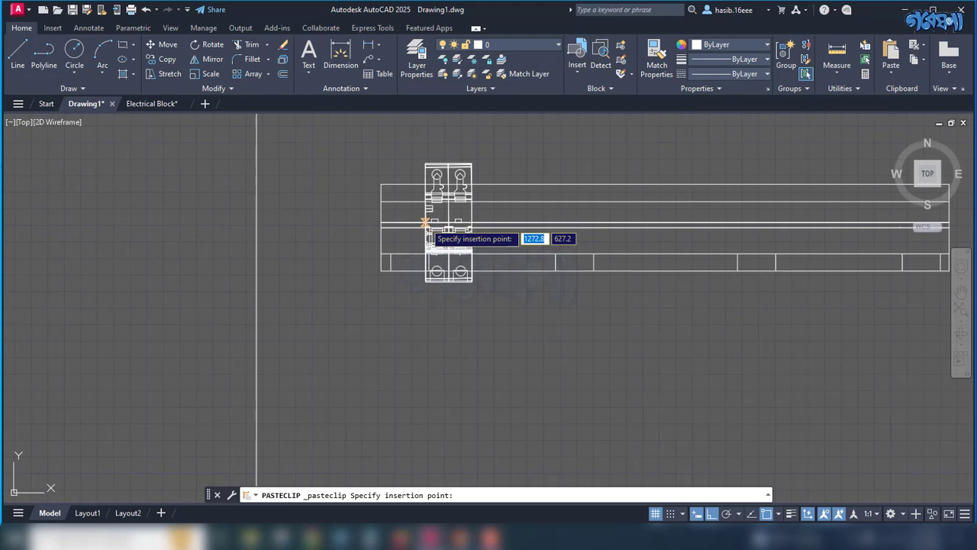
key("F8")
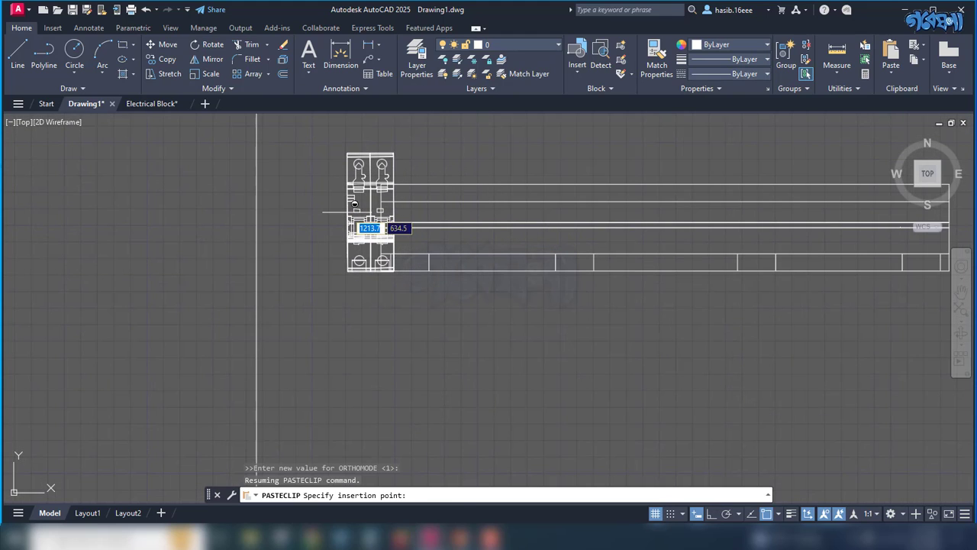
right_click(354, 203, "shift")
left_click(403, 242)
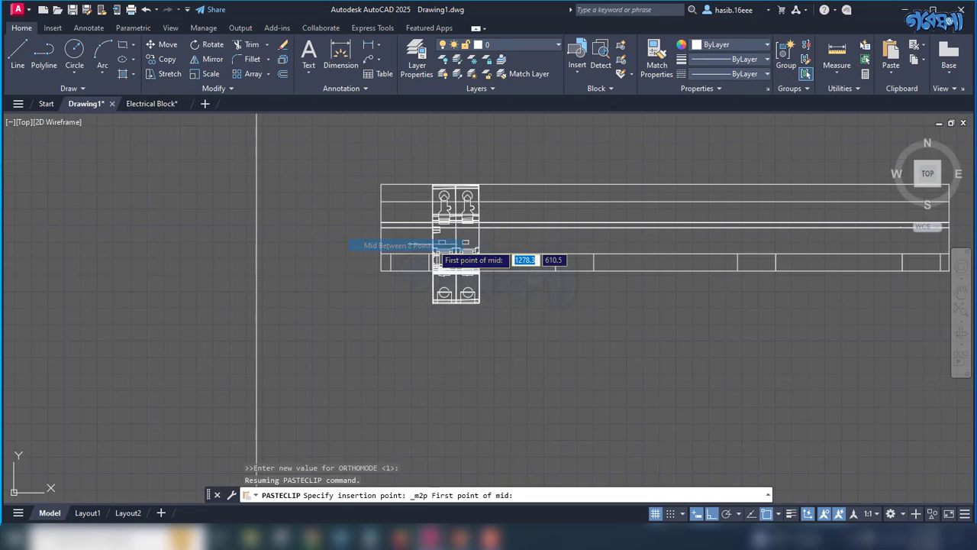
scroll(436, 233, "up", 2)
scroll(416, 221, "up", 2)
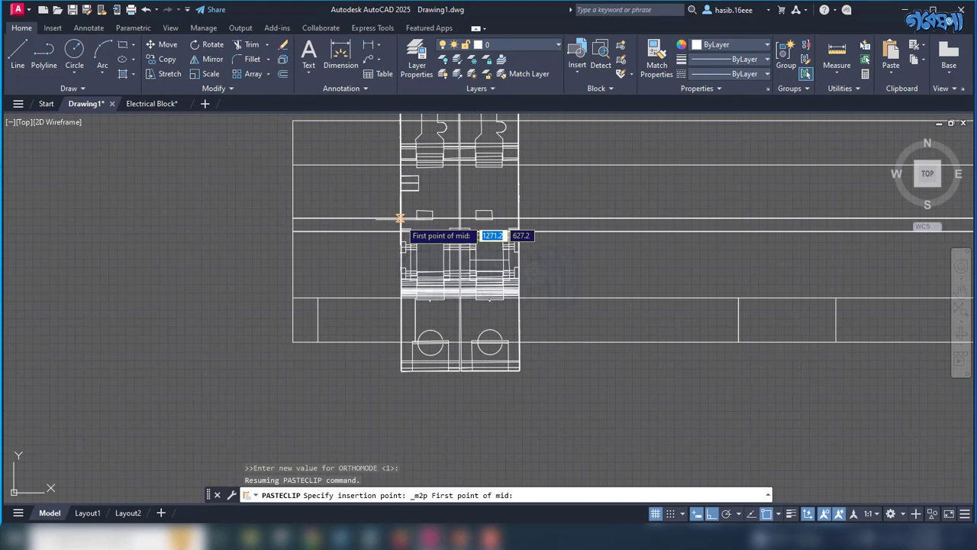
scroll(399, 220, "up", 3)
left_click(399, 223)
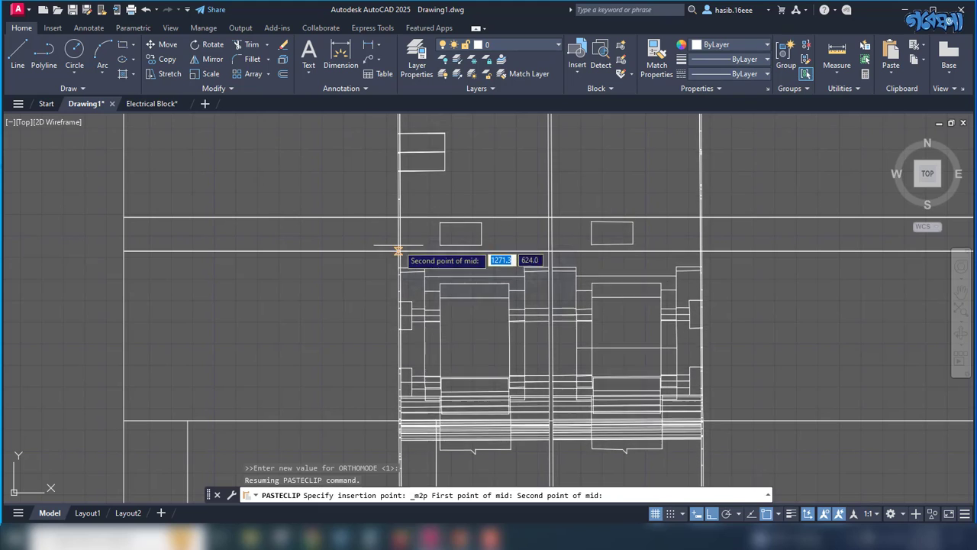
left_click(399, 250)
Step: Select the top rail block and check the list of existing layers
scroll(413, 229, "down", 1)
scroll(412, 229, "down", 2)
scroll(413, 229, "down", 2)
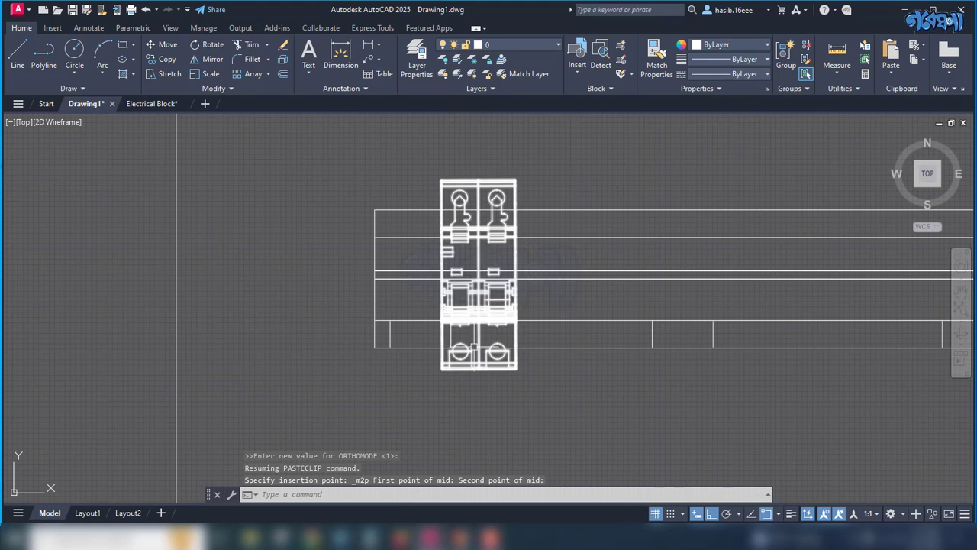
scroll(525, 340, "down", 3)
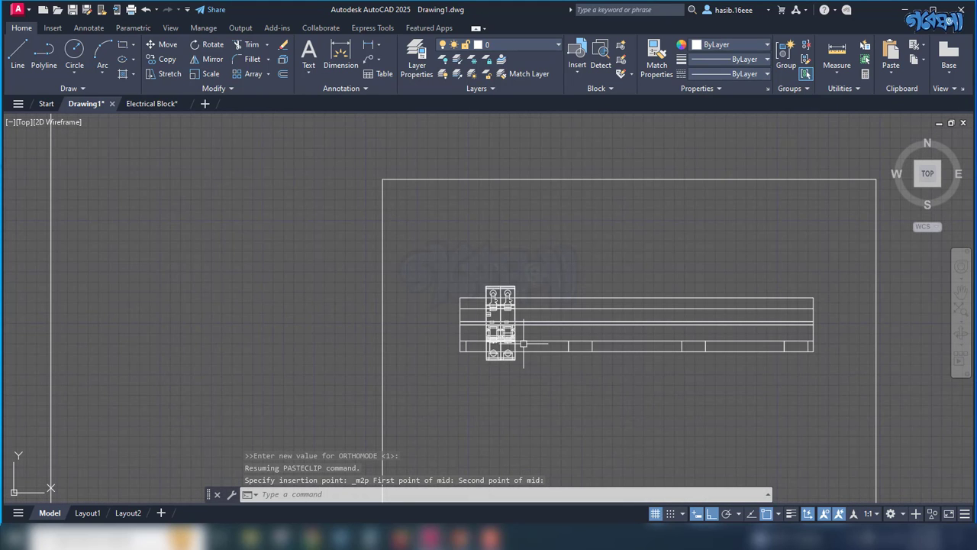
scroll(524, 344, "up", 2)
scroll(524, 336, "up", 2)
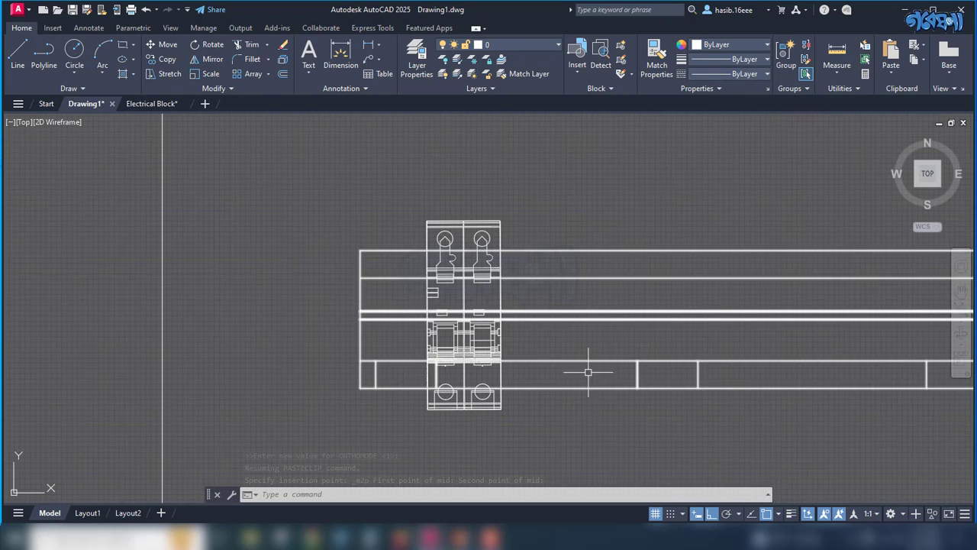
left_click(600, 252)
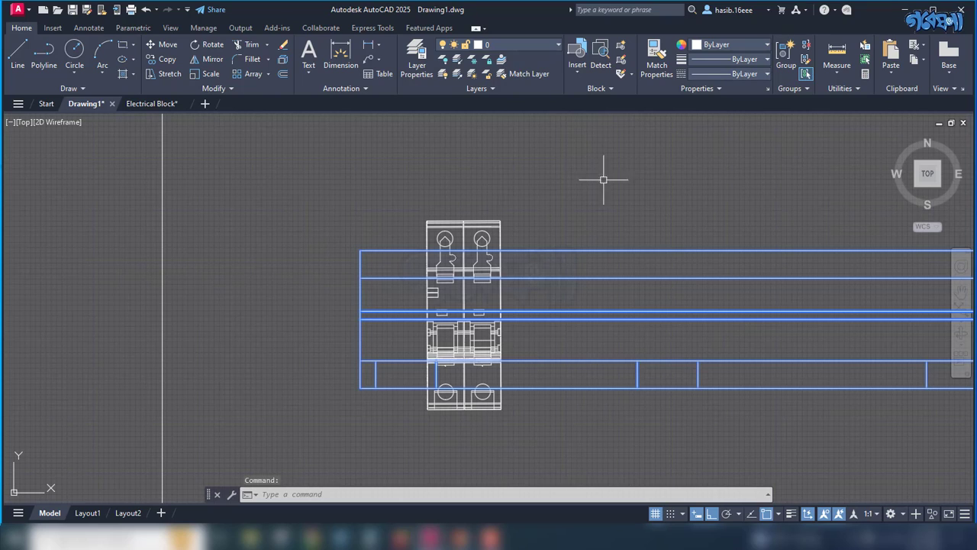
left_click(559, 43)
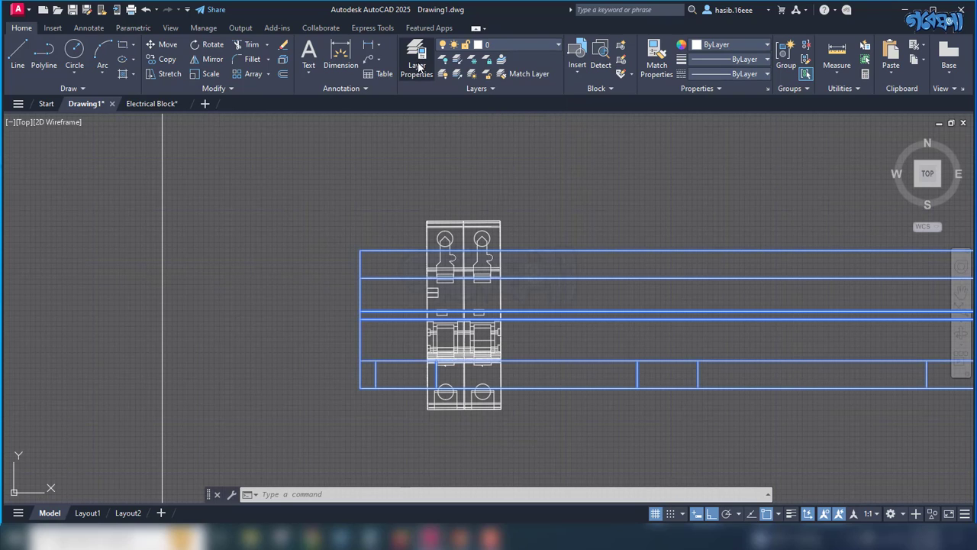
Step: Open Layer Properties and look over the MAIN-1 and MAIN-2 layers
left_click(418, 67)
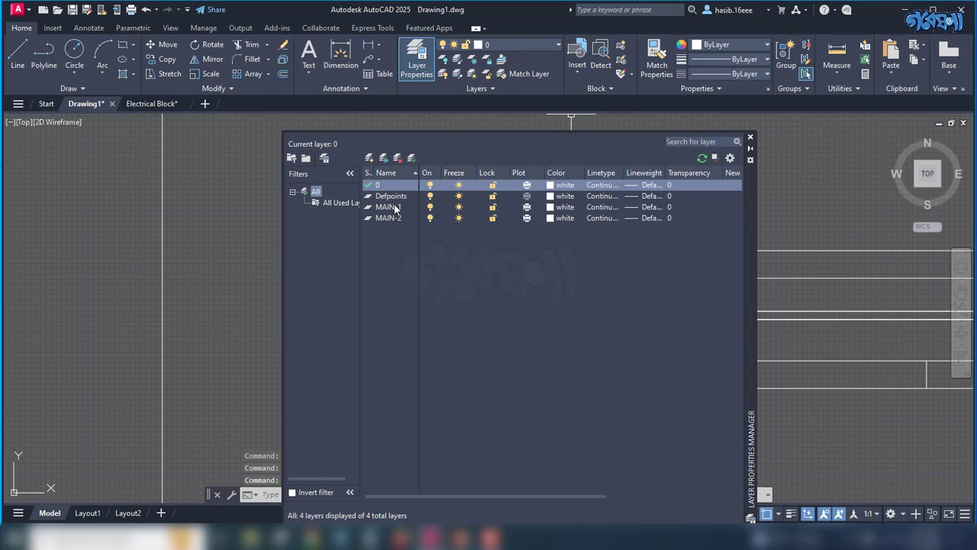
left_click(395, 208)
left_click(392, 219)
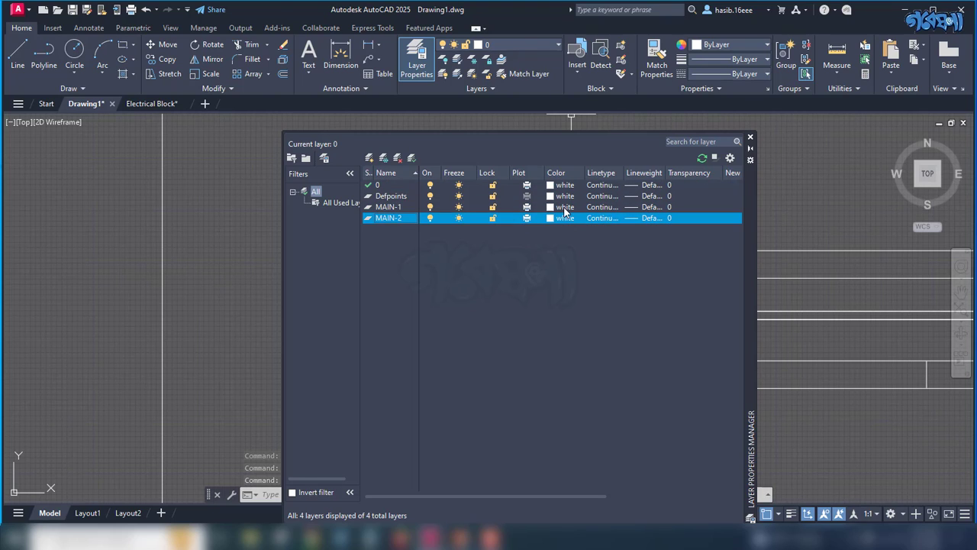
Step: Create a yellow layer named Rail, then add another new layer below it
left_click(371, 158)
key("BackSpace")
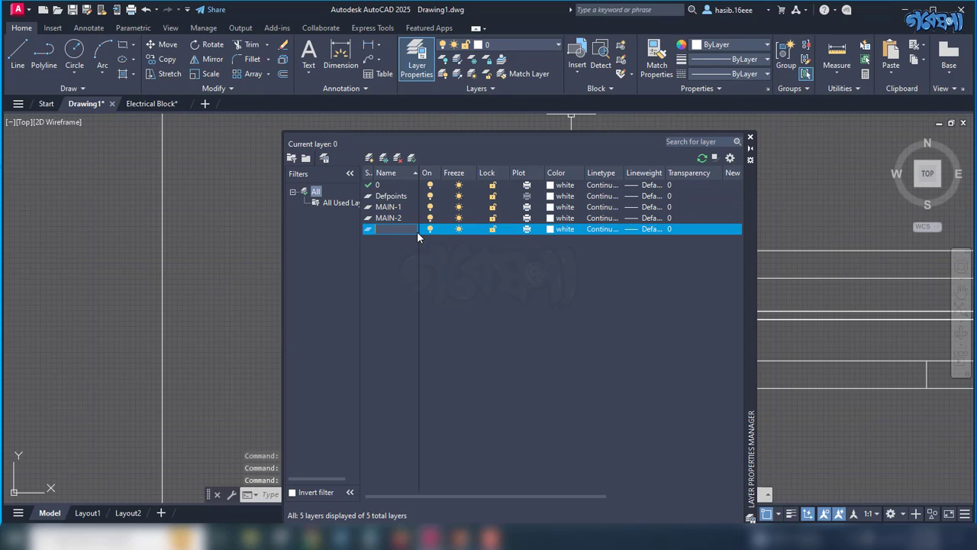
type("Rail")
key("Return")
left_click(550, 229)
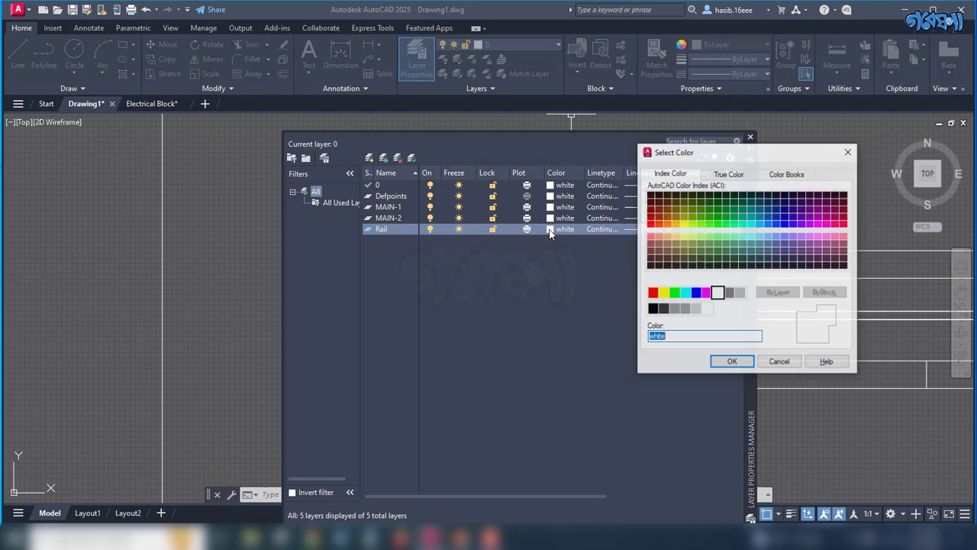
left_click(664, 294)
left_click(721, 362)
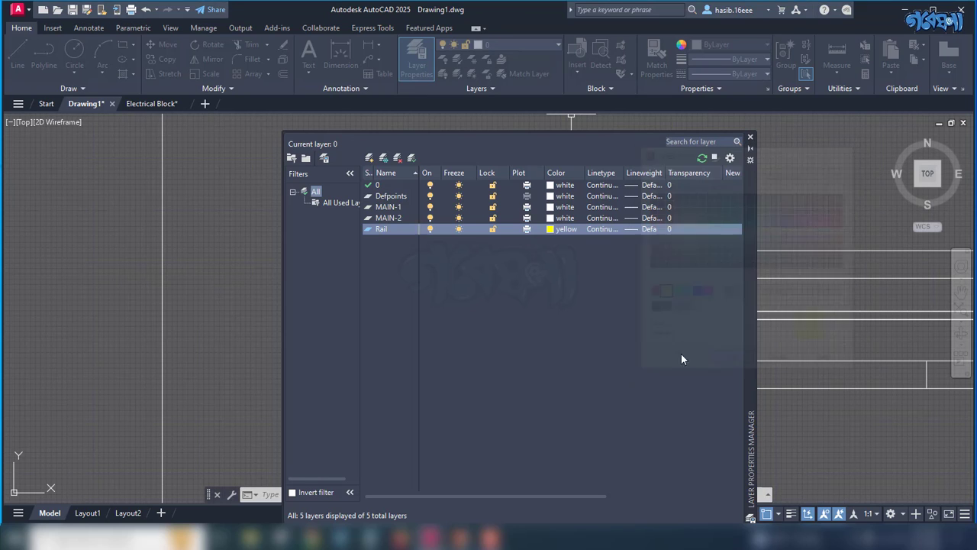
left_click(369, 158)
key("BackSpace")
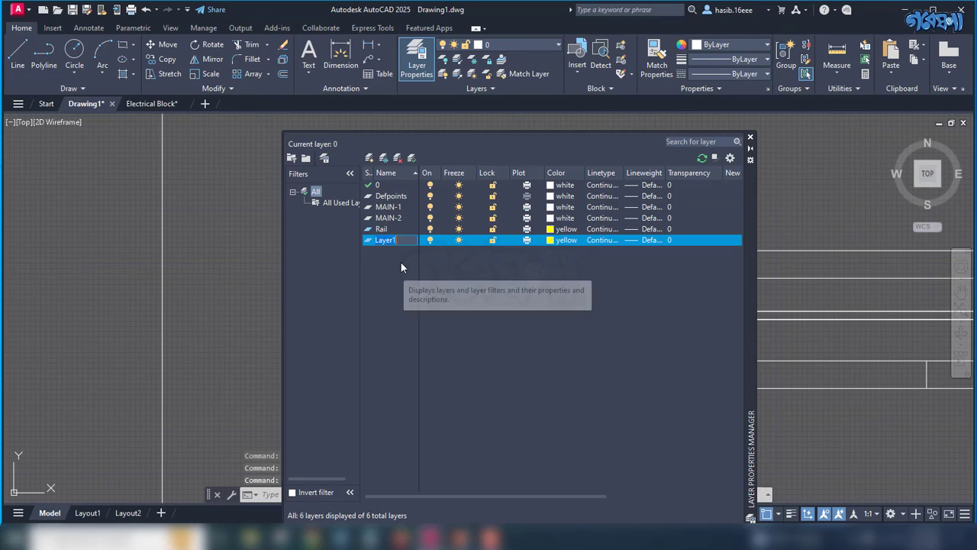
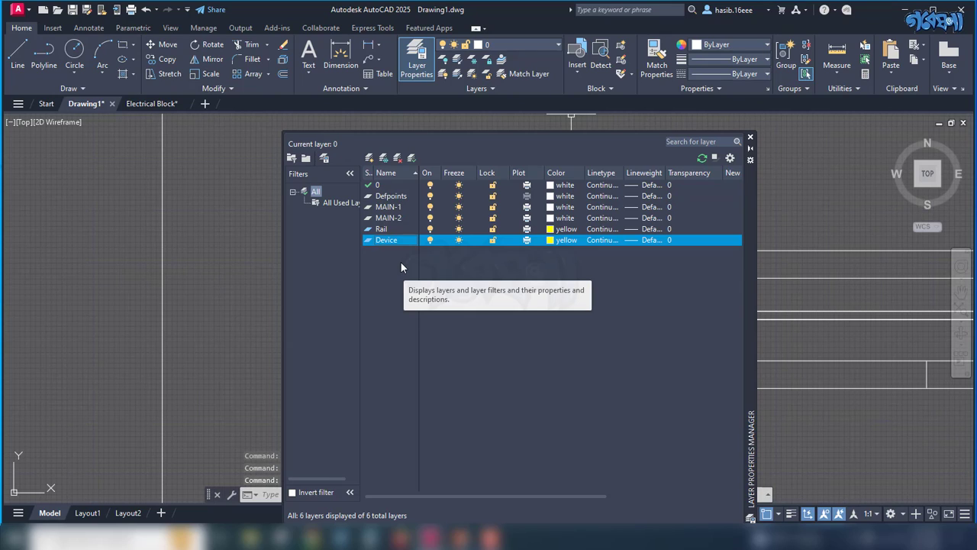
Step: Change the Device layer colour to index 150 and close the Layer Properties Manager
left_click(552, 241)
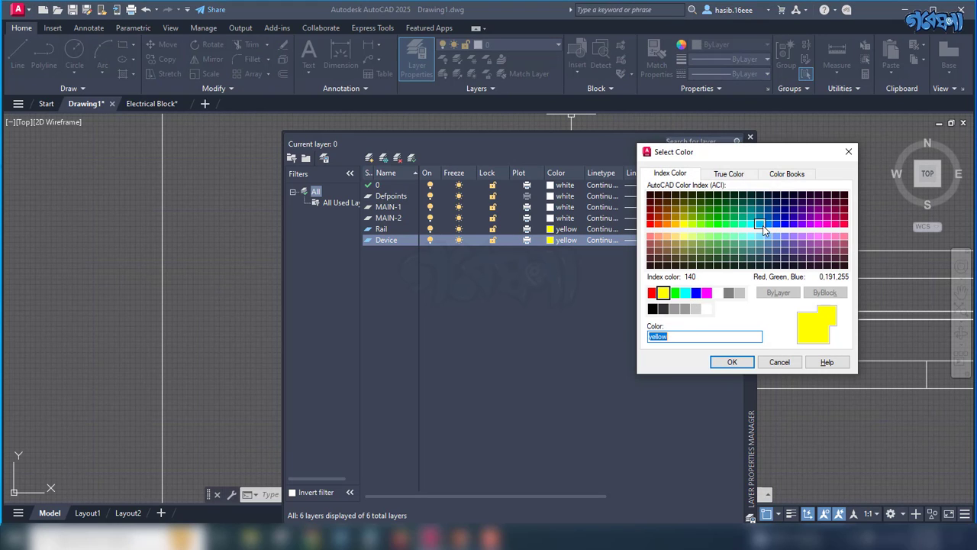
left_click(767, 224)
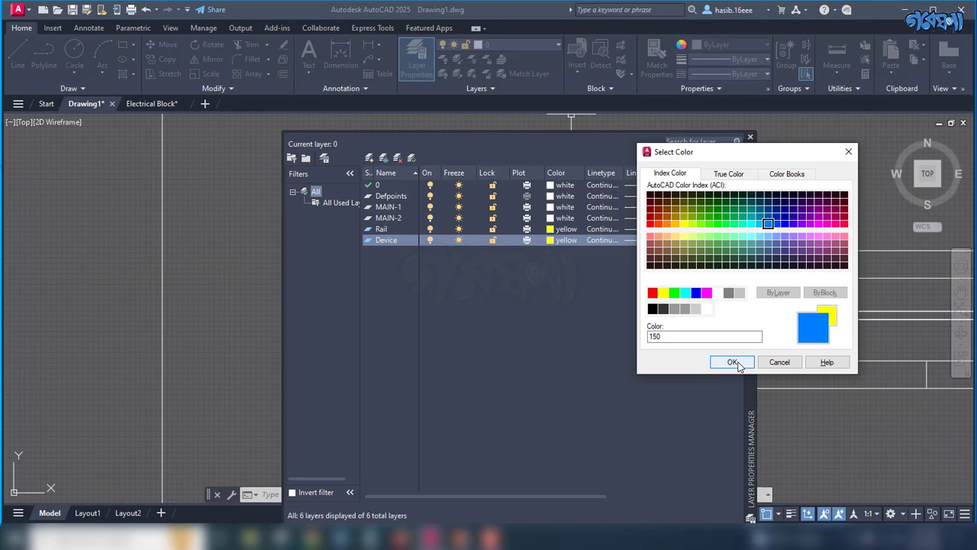
left_click(733, 362)
left_click(750, 137)
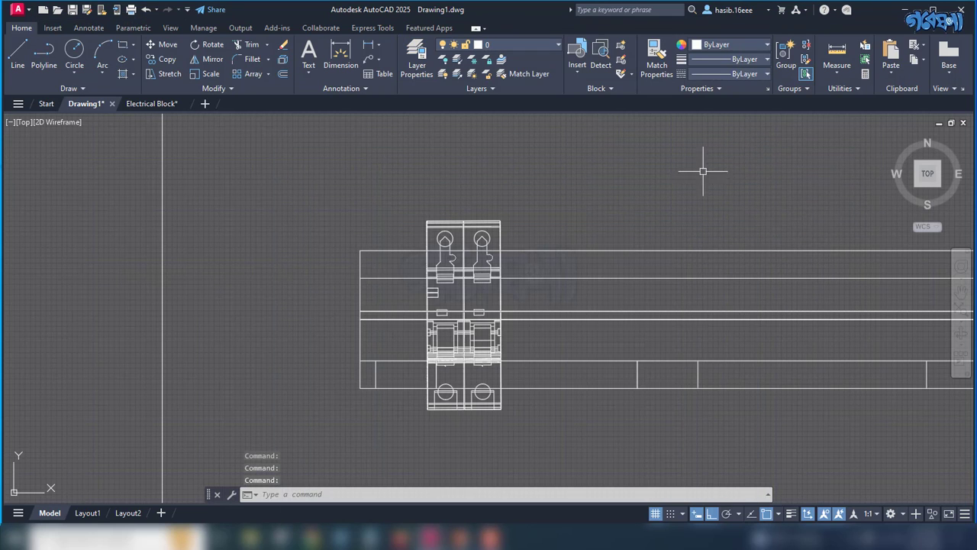
Step: Make Rail the current layer and select the DIN rail block
left_click(557, 44)
left_click(492, 133)
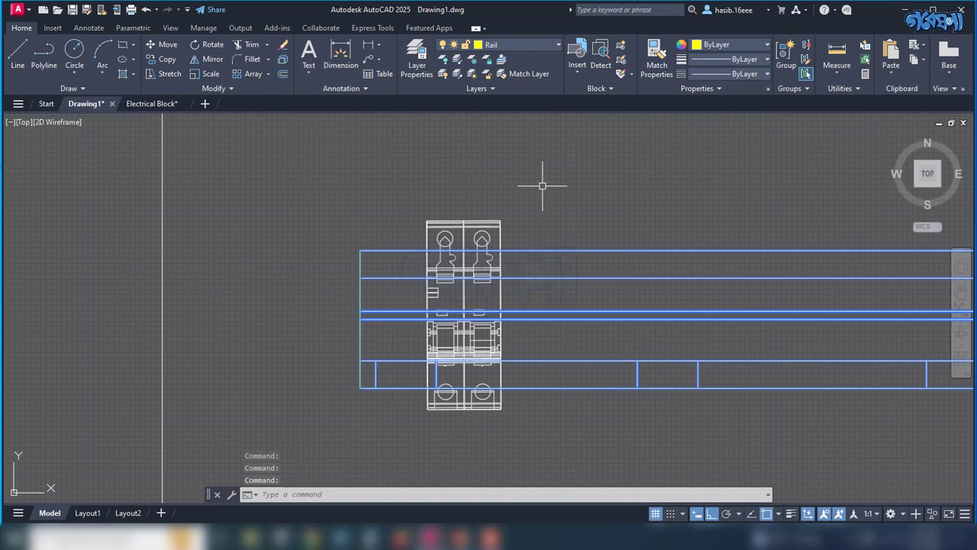
scroll(588, 249, "down", 2)
scroll(583, 216, "down", 1)
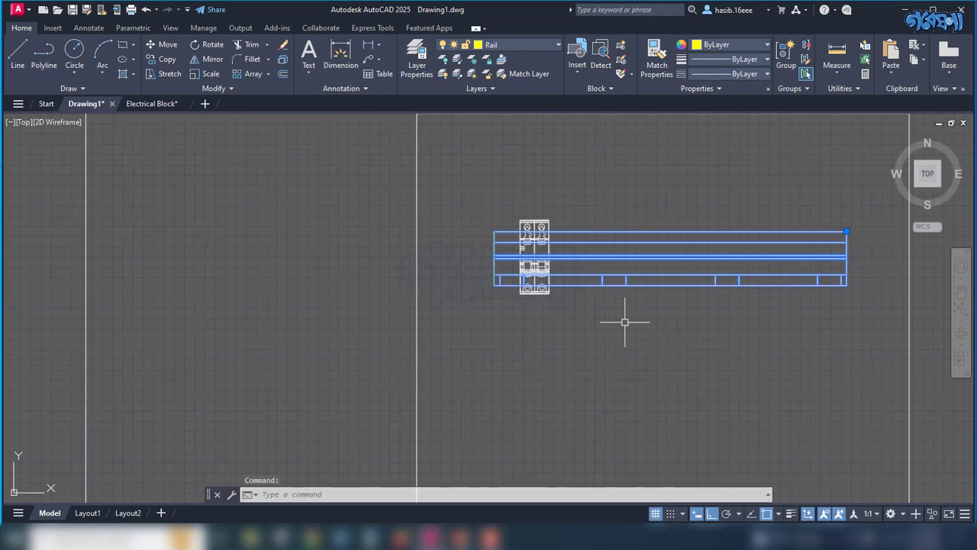
key("Escape")
left_click(839, 230)
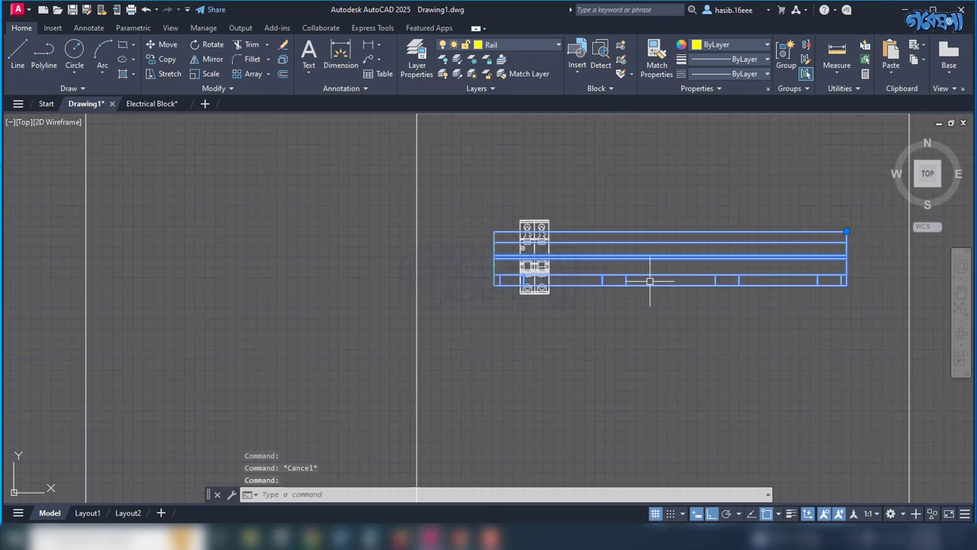
Step: In the Block Editor, move all DIN rail block geometry to the Rail layer and save the block
right_click(598, 309)
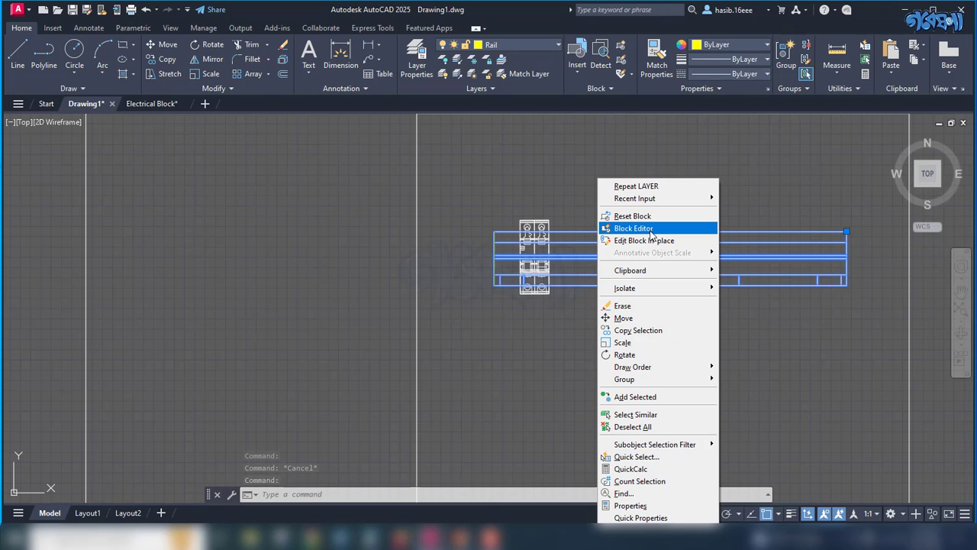
left_click(611, 224)
left_click(649, 153)
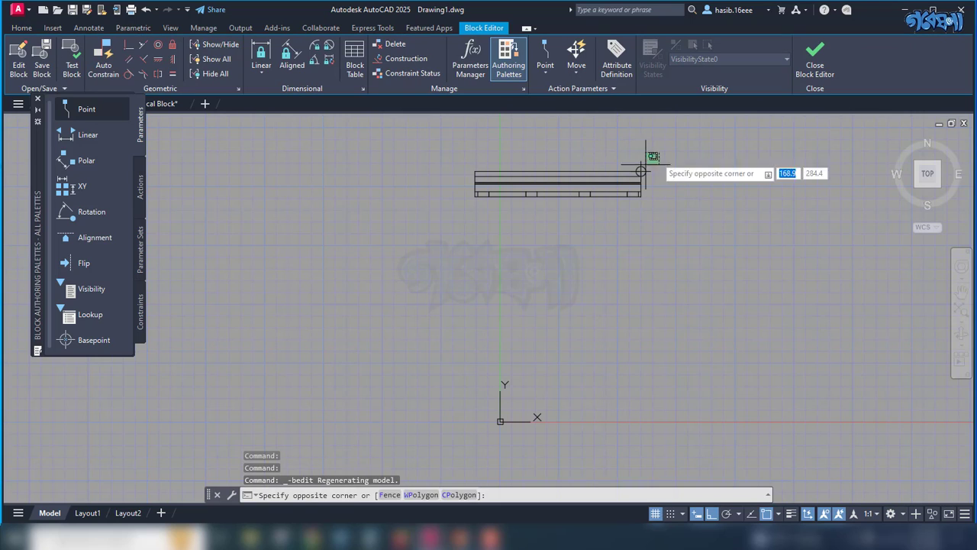
left_click(448, 216)
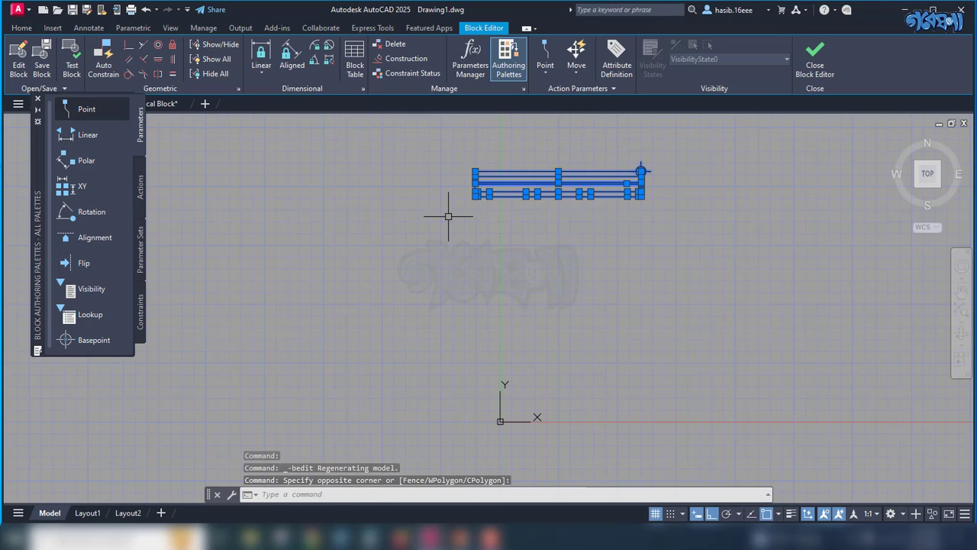
left_click(51, 29)
left_click(22, 28)
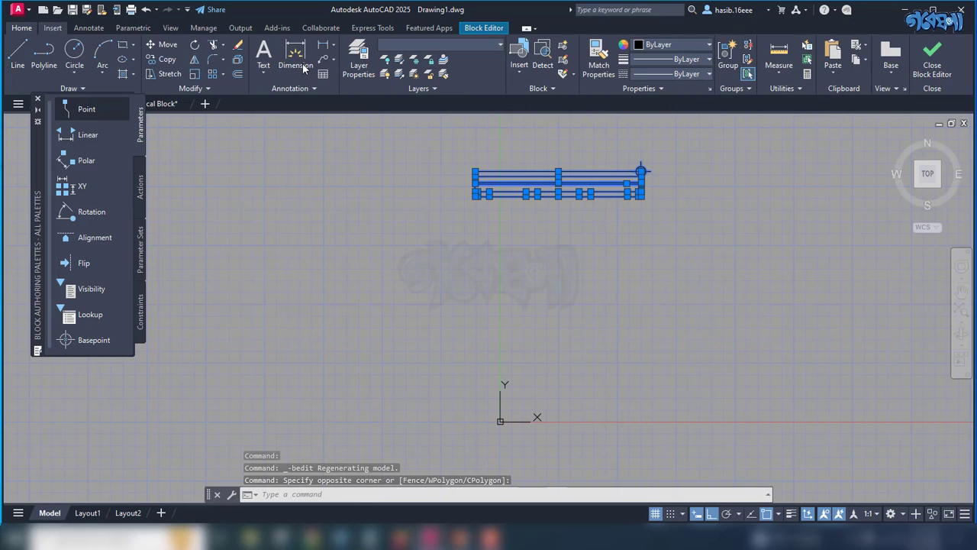
left_click(499, 43)
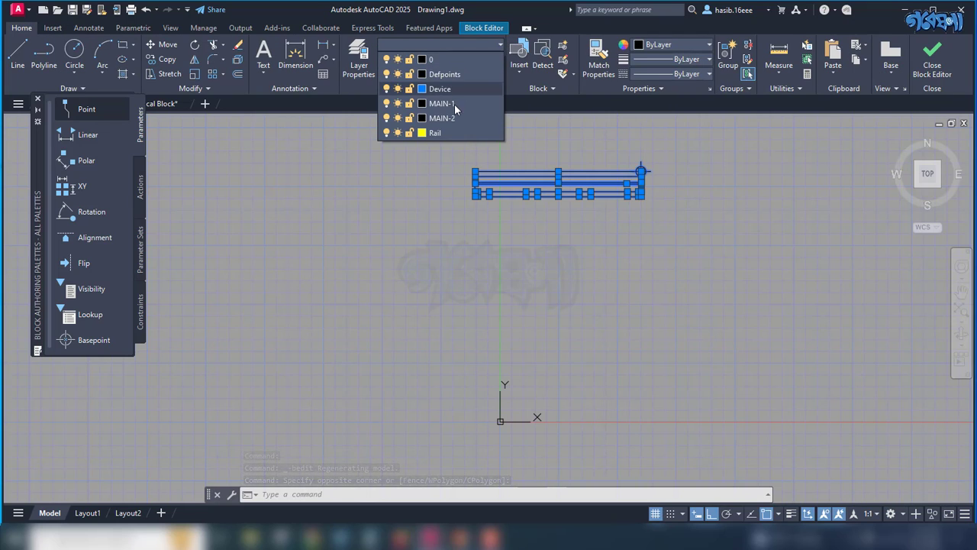
left_click(437, 133)
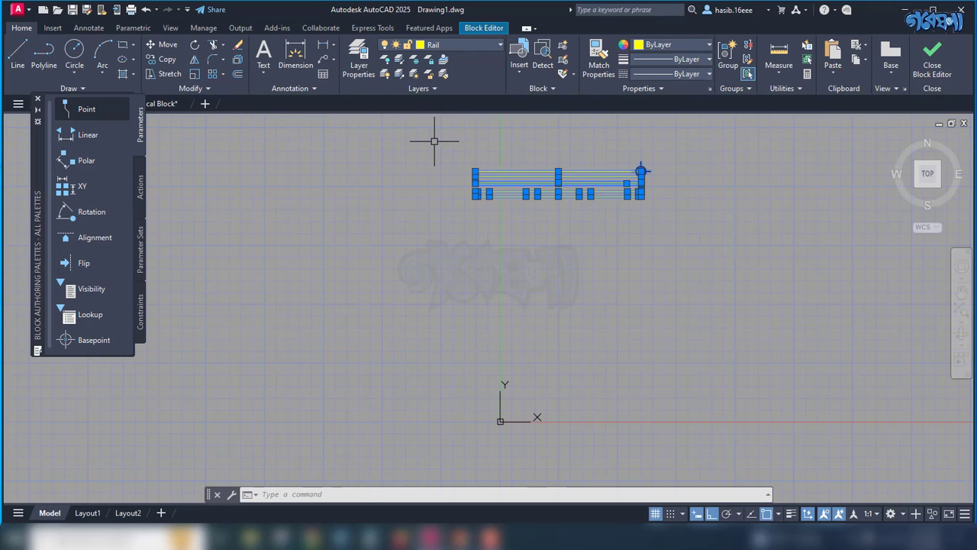
left_click(475, 227)
key("Escape")
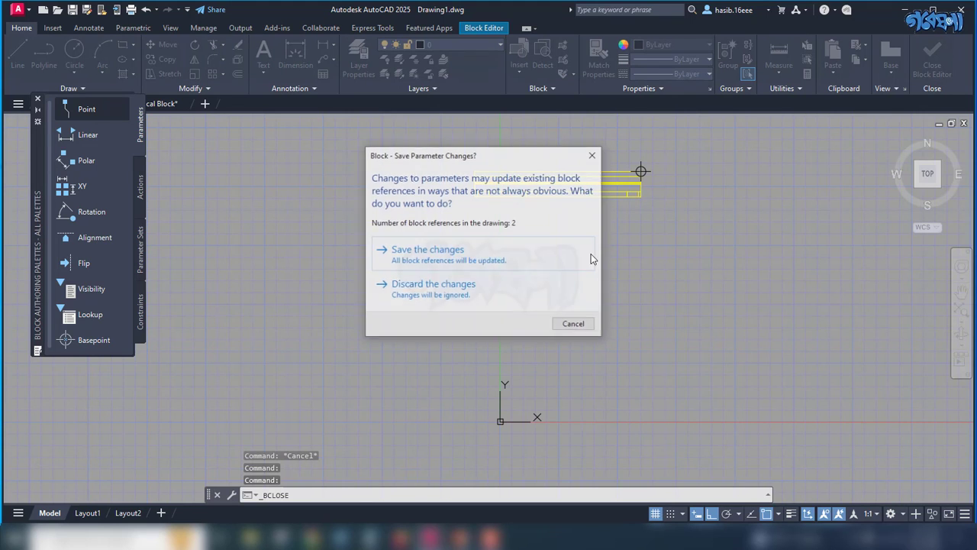
left_click(512, 259)
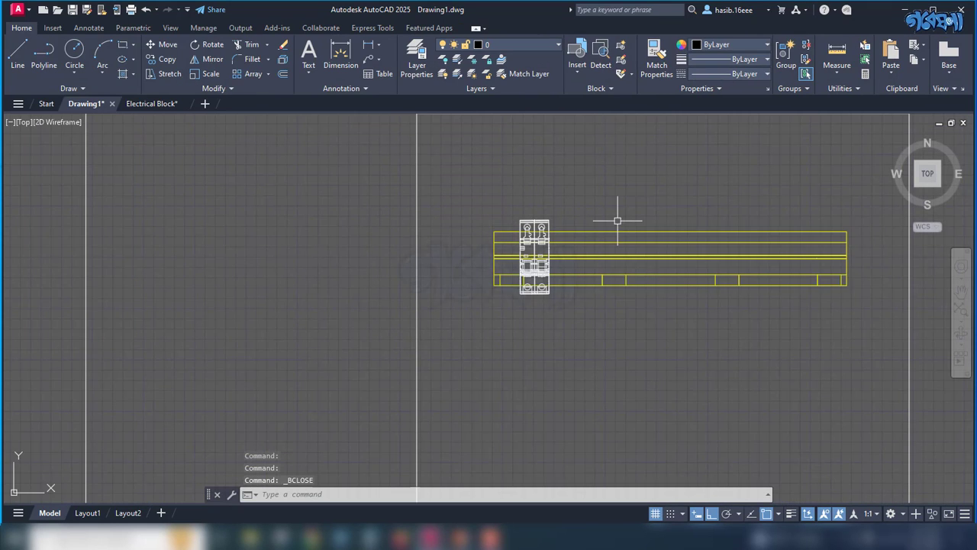
Step: Put the breaker block on the upper rail onto the Device layer
scroll(618, 219, "down", 4)
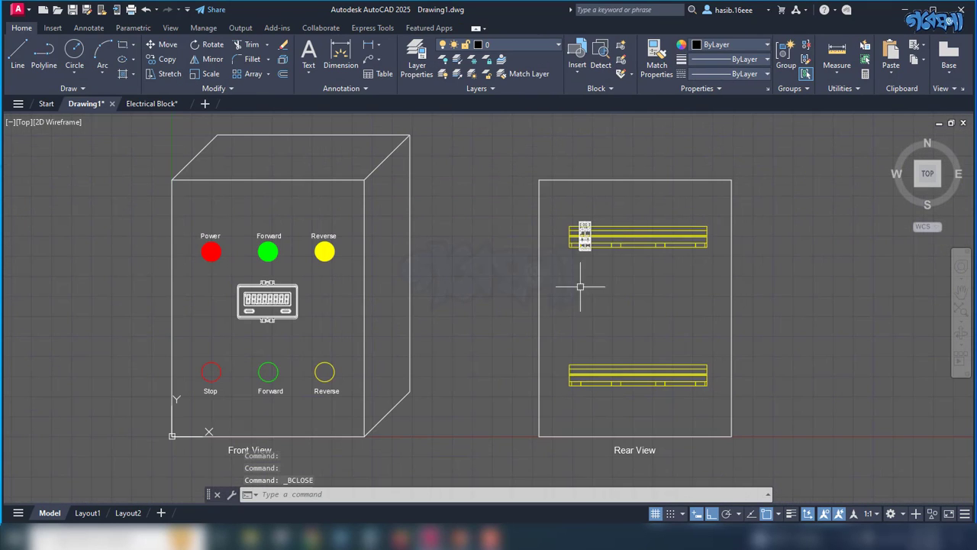
left_click(587, 226)
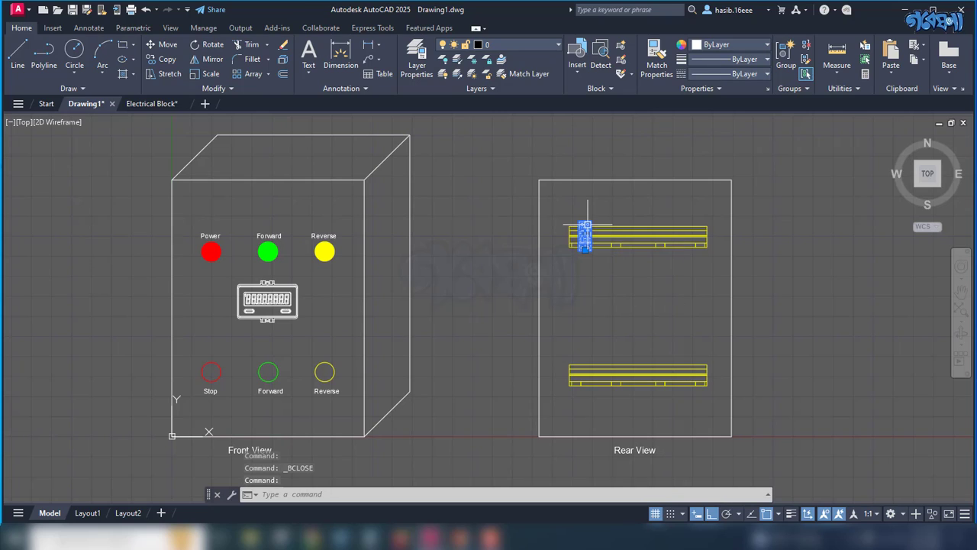
left_click(558, 44)
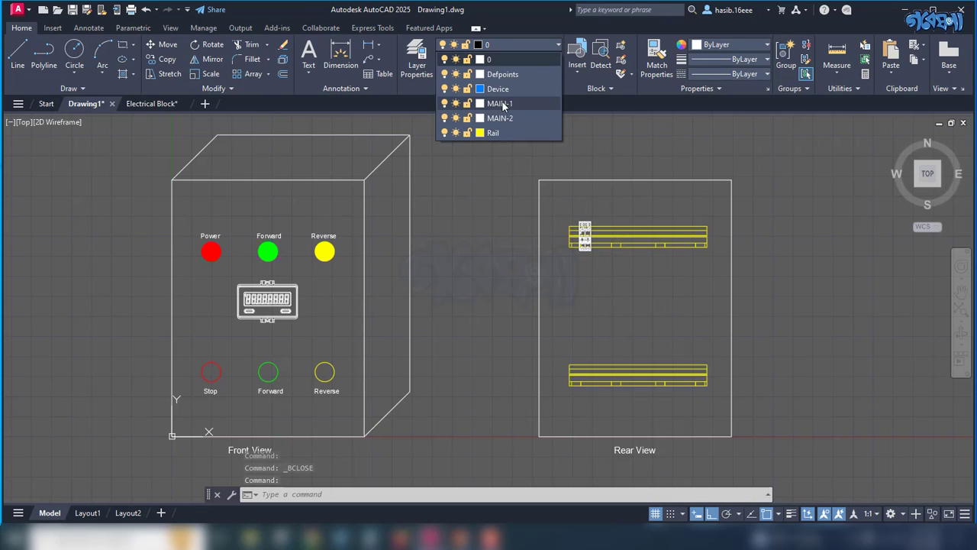
left_click(505, 92)
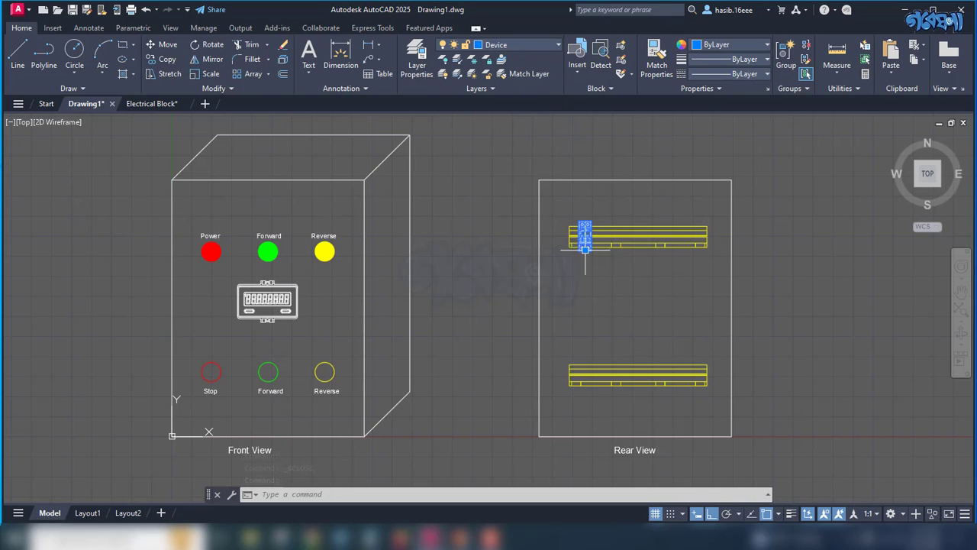
key("Escape")
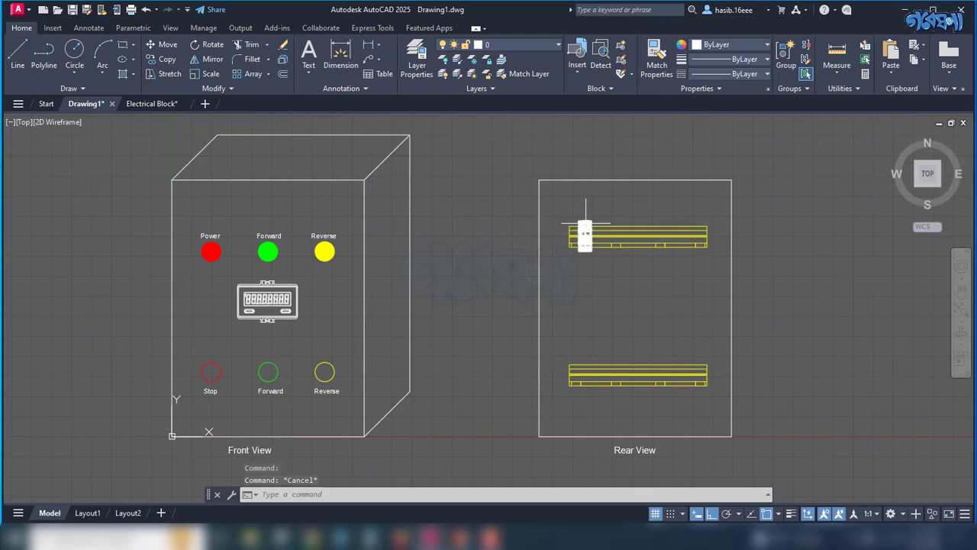
Step: In the Block Editor, move all breaker geometry to the Device layer and save the block
scroll(586, 233, "up", 5)
left_click(587, 263)
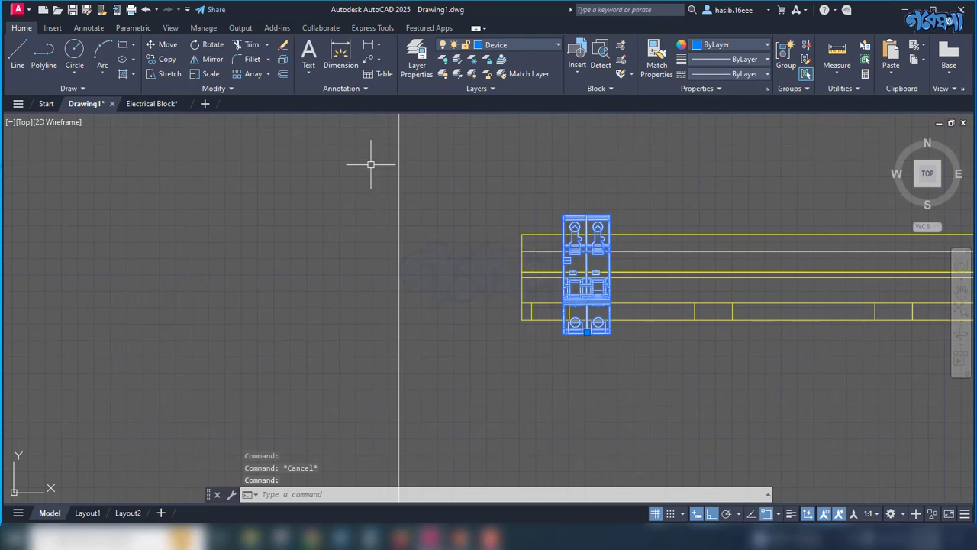
right_click(660, 177)
left_click(685, 226)
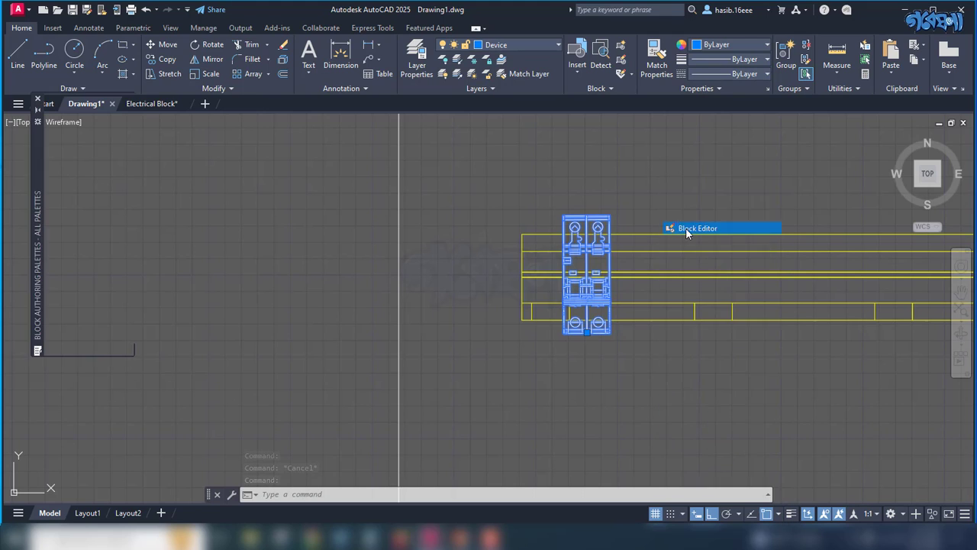
left_click(362, 148)
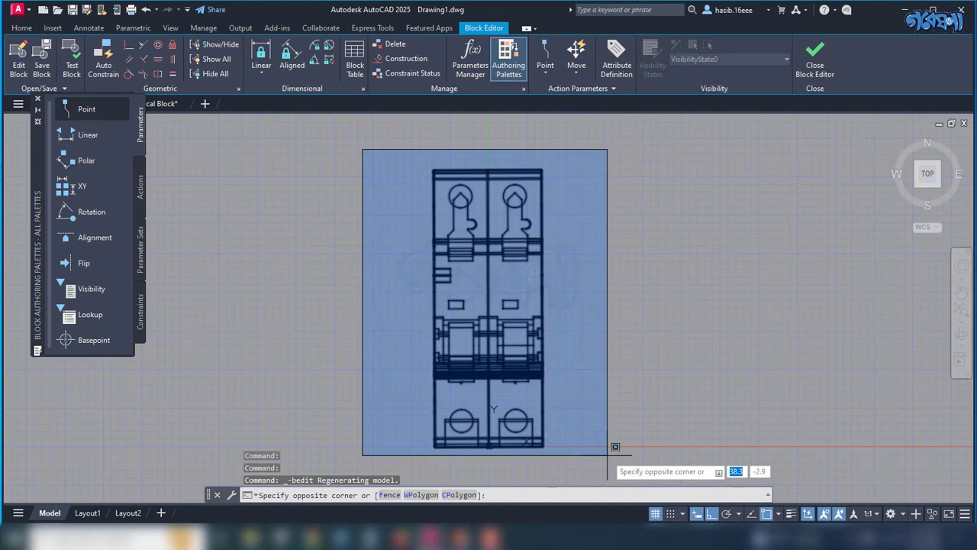
left_click(633, 460)
left_click(31, 28)
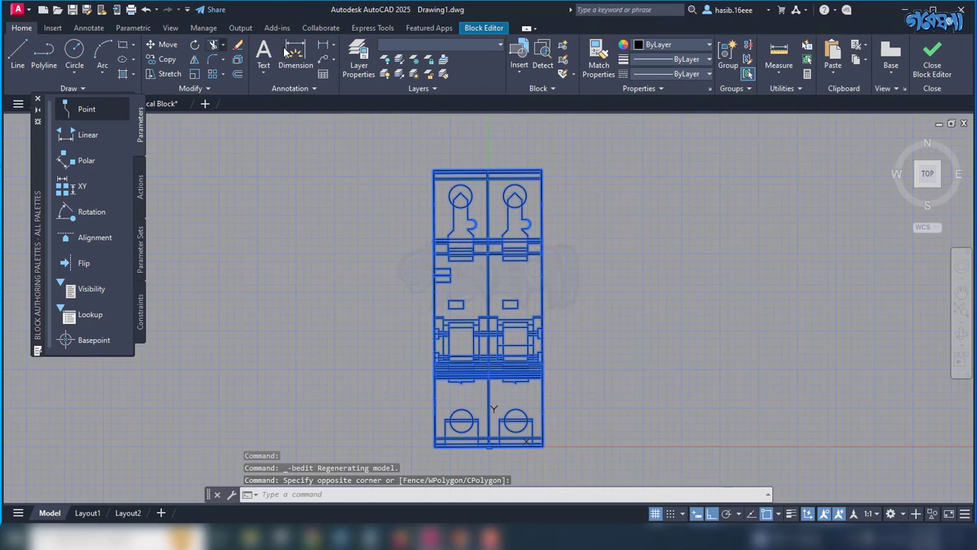
left_click(486, 44)
left_click(427, 89)
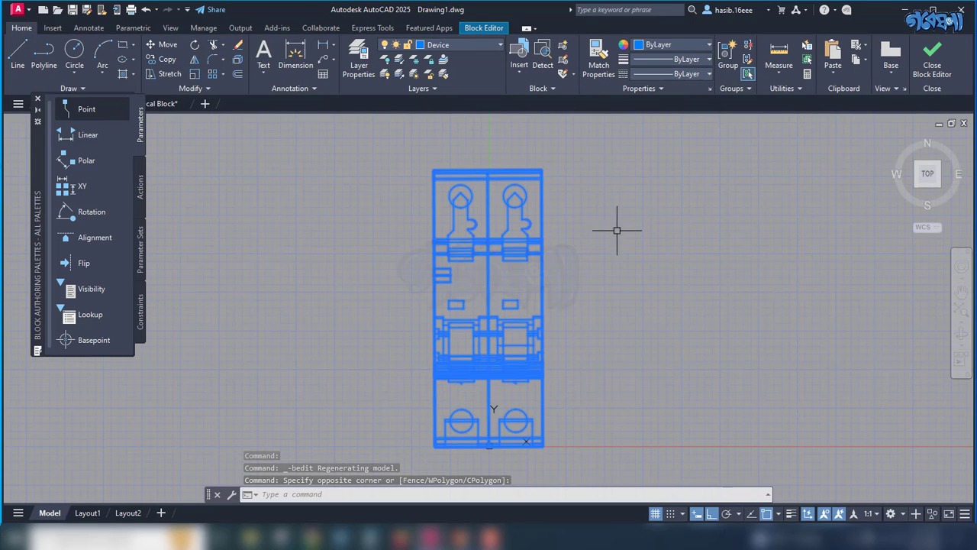
left_click(942, 52)
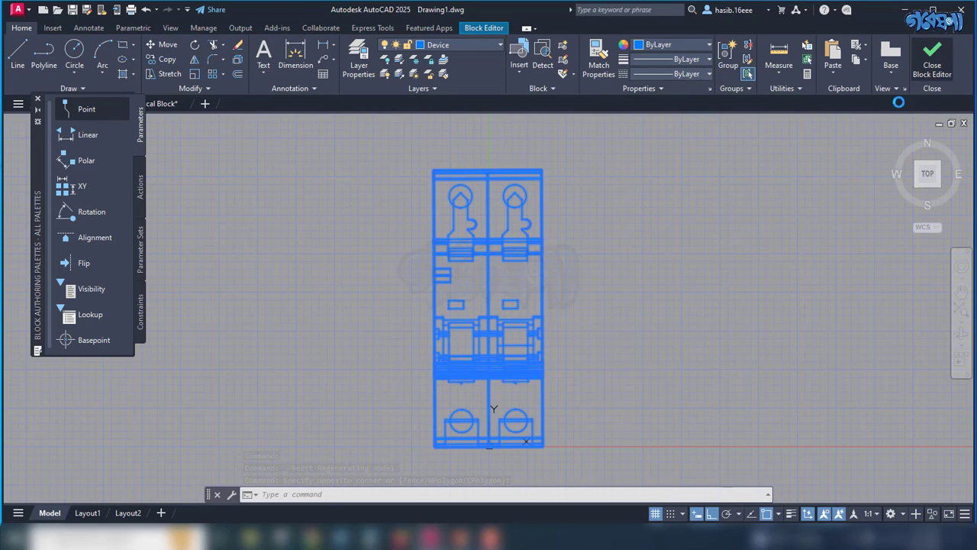
left_click(510, 245)
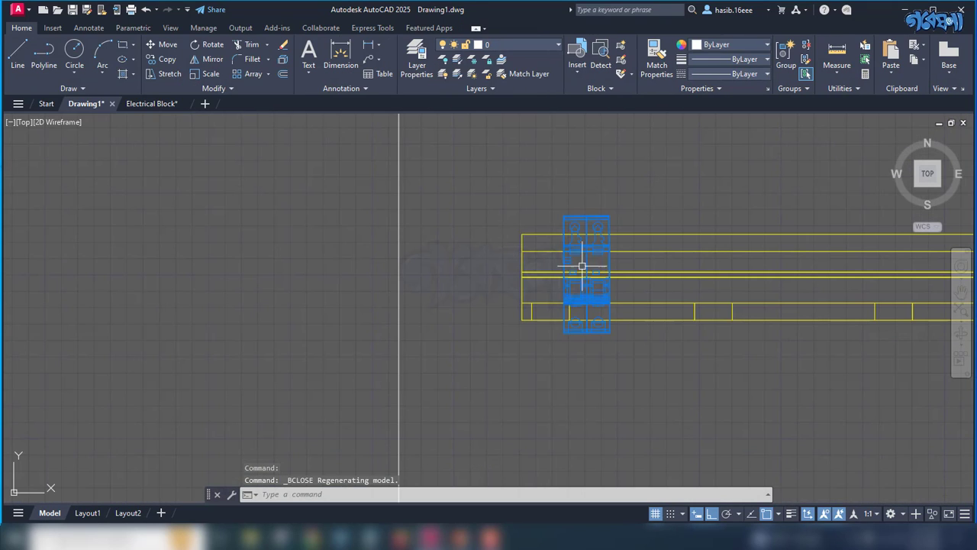
Step: Zoom around the rear view and select the breaker block
scroll(567, 389, "down", 2)
scroll(568, 389, "down", 2)
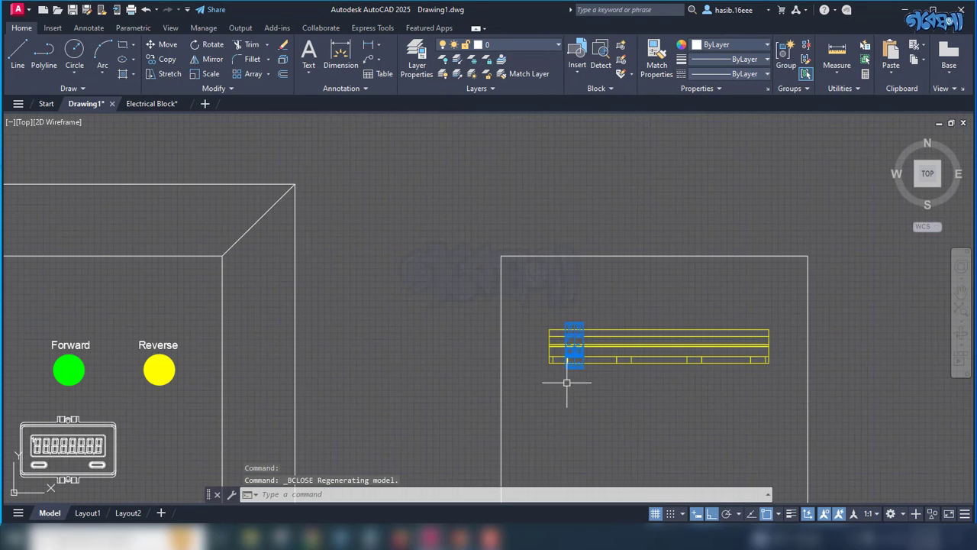
scroll(567, 382, "up", 3)
scroll(567, 367, "up", 2)
left_click(572, 366)
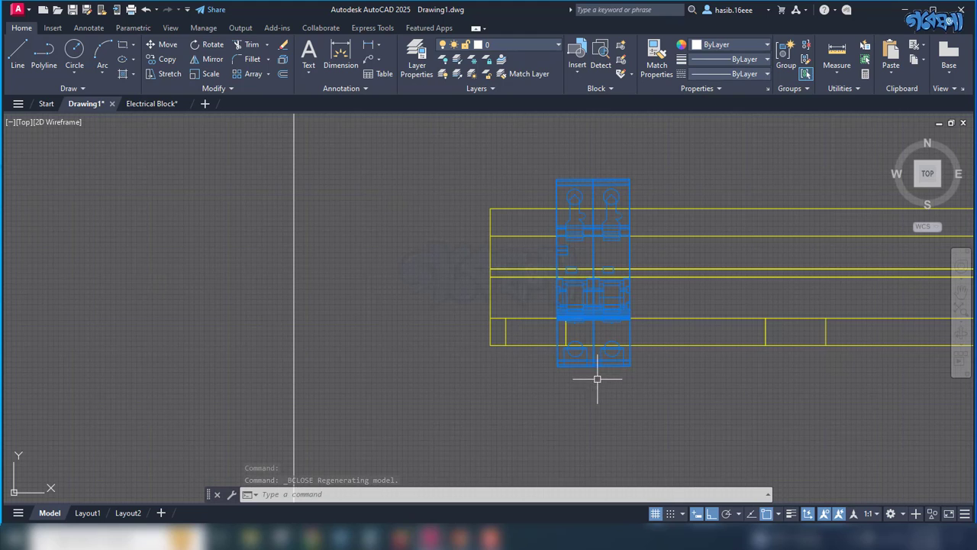
scroll(553, 391, "down", 4)
scroll(593, 277, "down", 1)
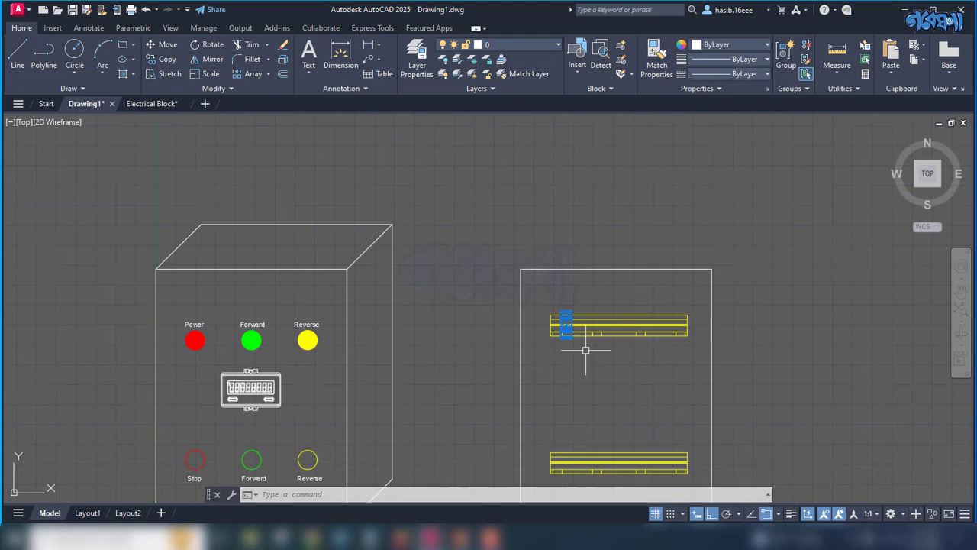
scroll(565, 327, "up", 5)
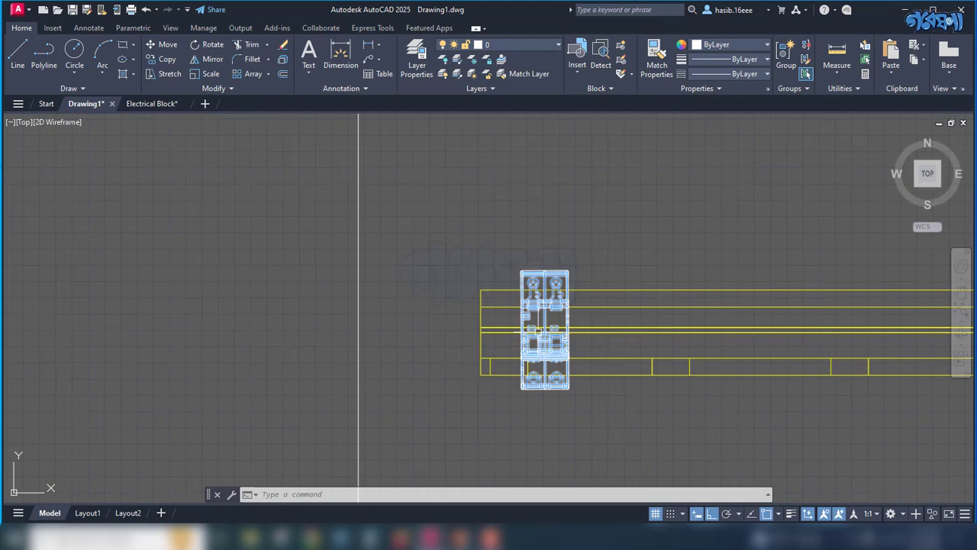
scroll(556, 271, "down", 4)
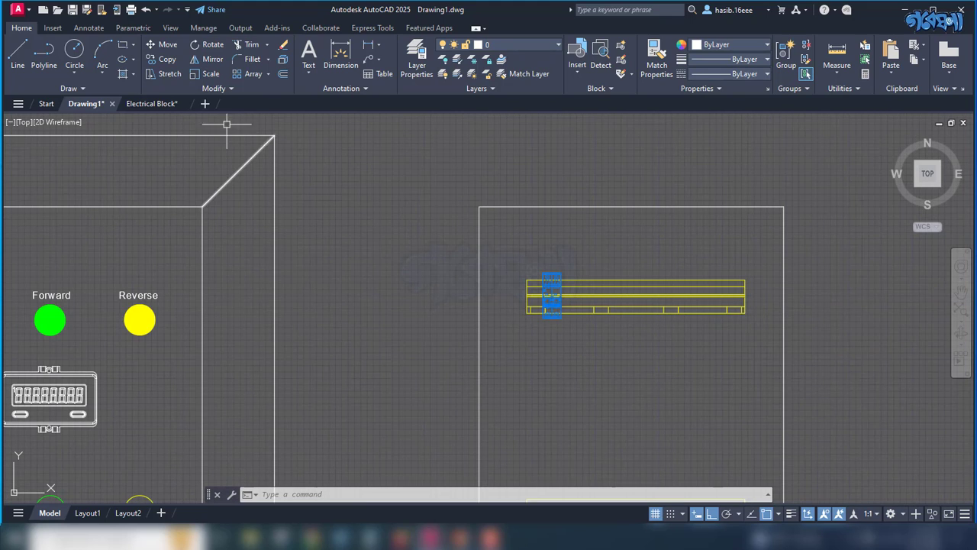
Step: In Electrical Block, copy the contactor with Ctrl+Shift+C using its corner as base point
left_click(153, 104)
scroll(558, 229, "down", 3)
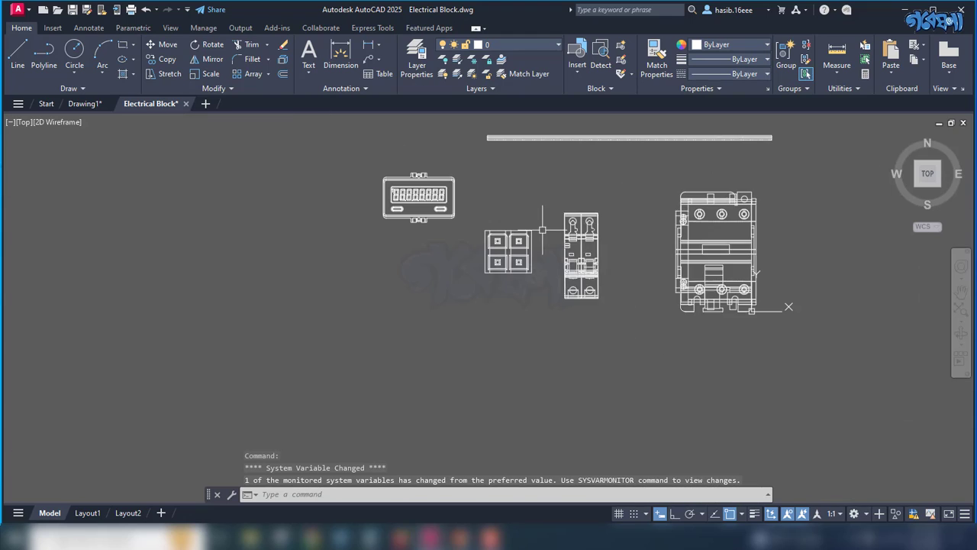
left_click(666, 175)
left_click(770, 344)
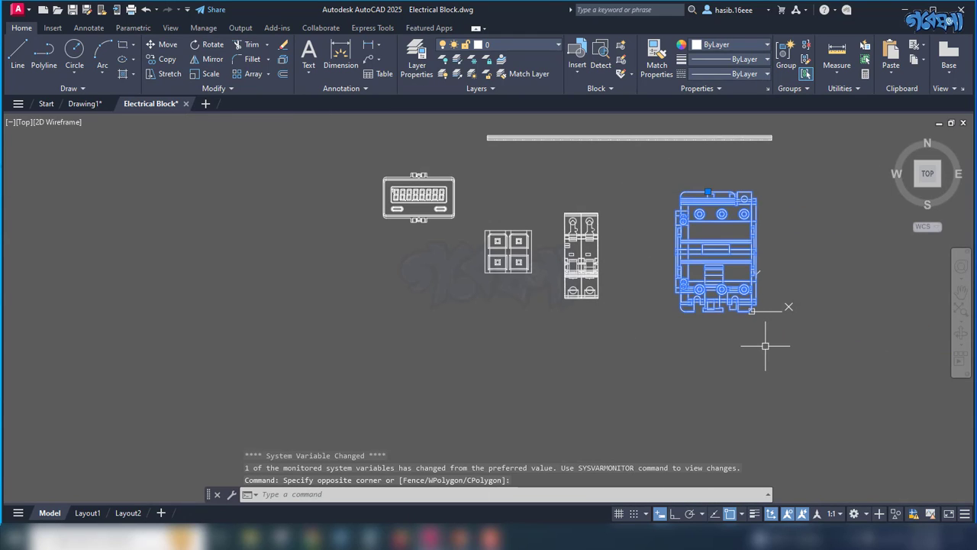
key("ctrl+shift+c")
scroll(670, 261, "up", 6)
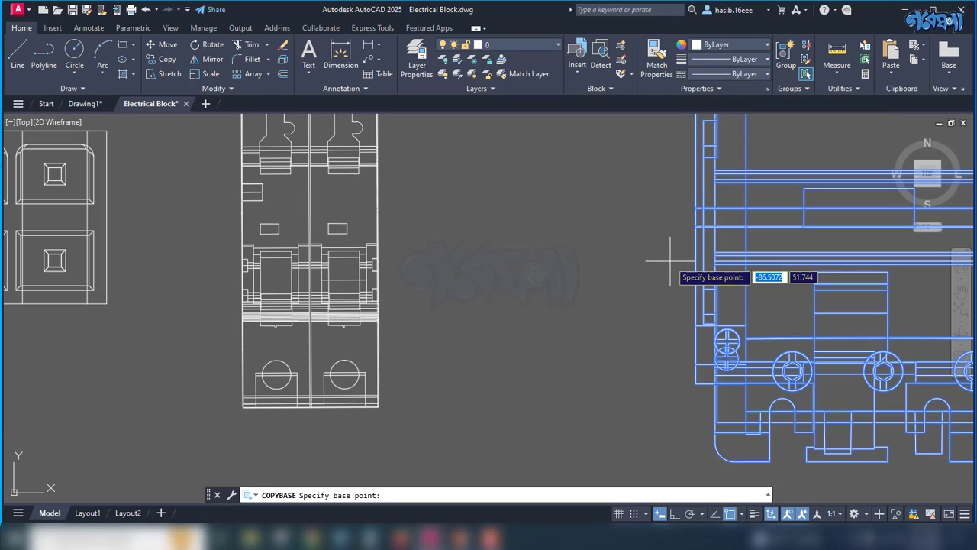
left_click(695, 219)
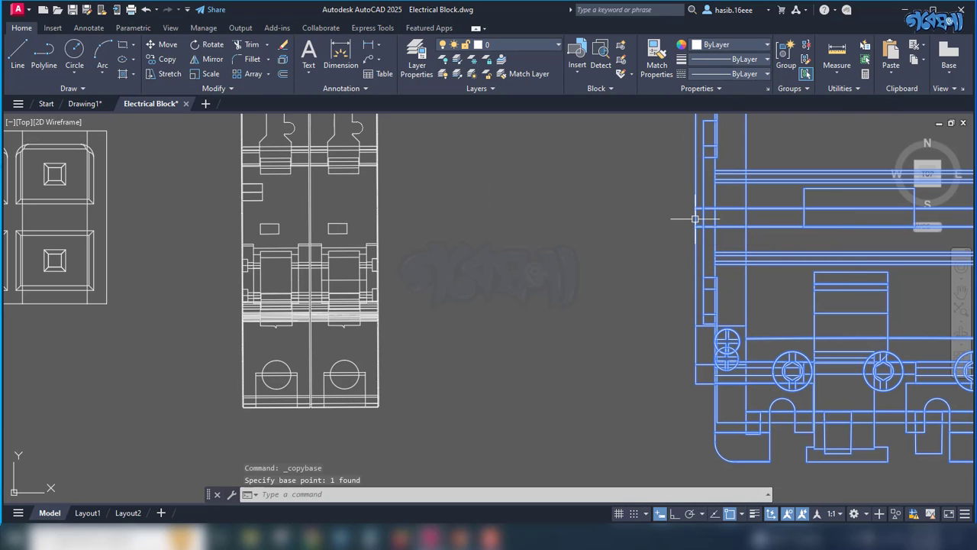
scroll(573, 310, "down", 6)
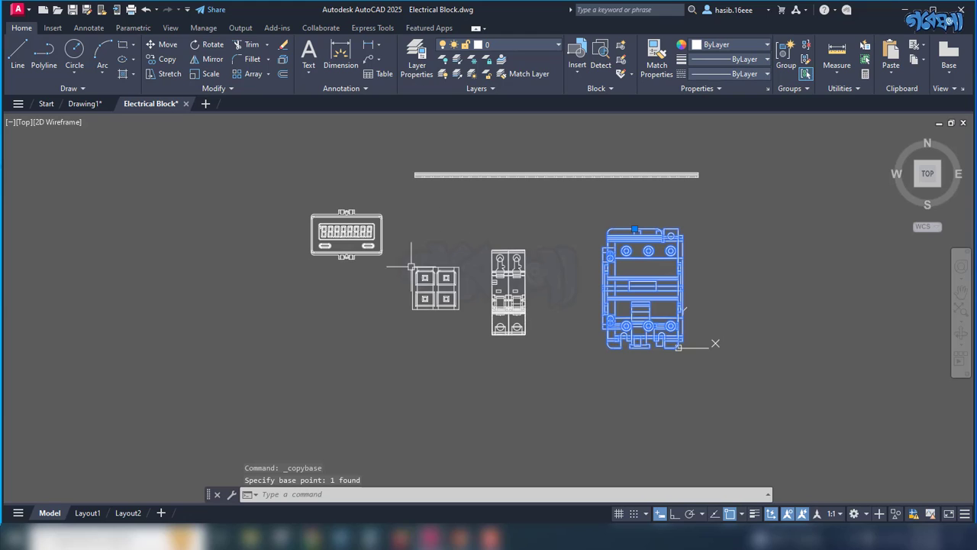
Step: Paste the contactor into Drawing1 on the upper rail using Mid Between 2 Points
left_click(84, 104)
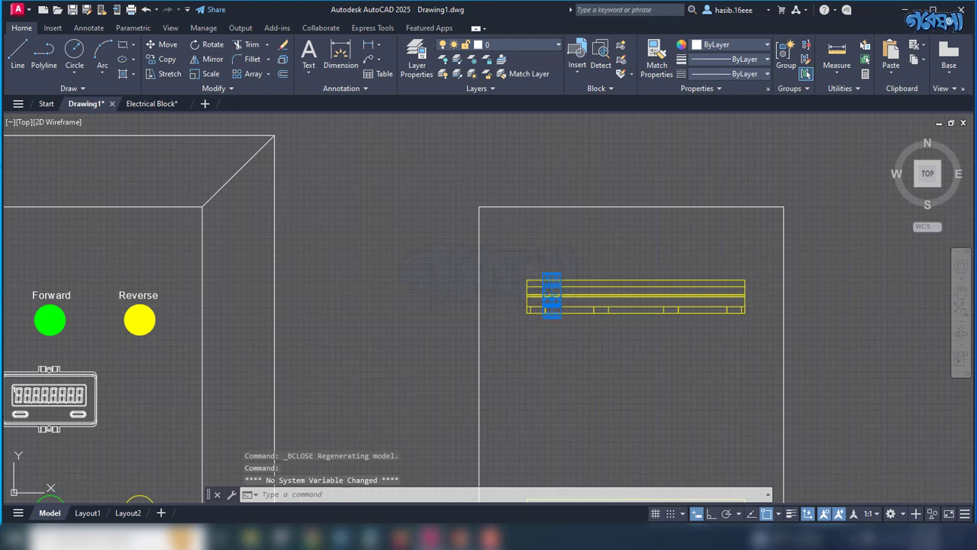
key("ctrl+v")
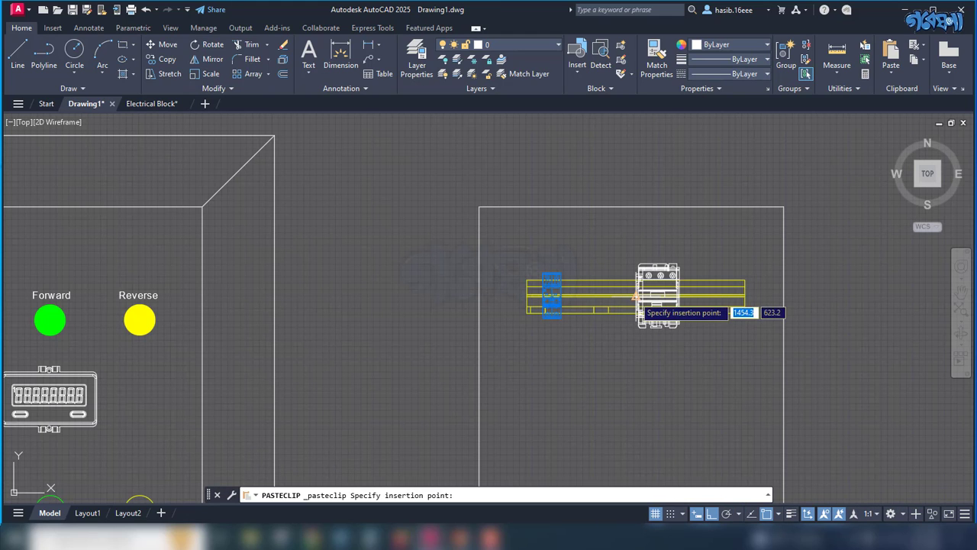
scroll(623, 294, "up", 4)
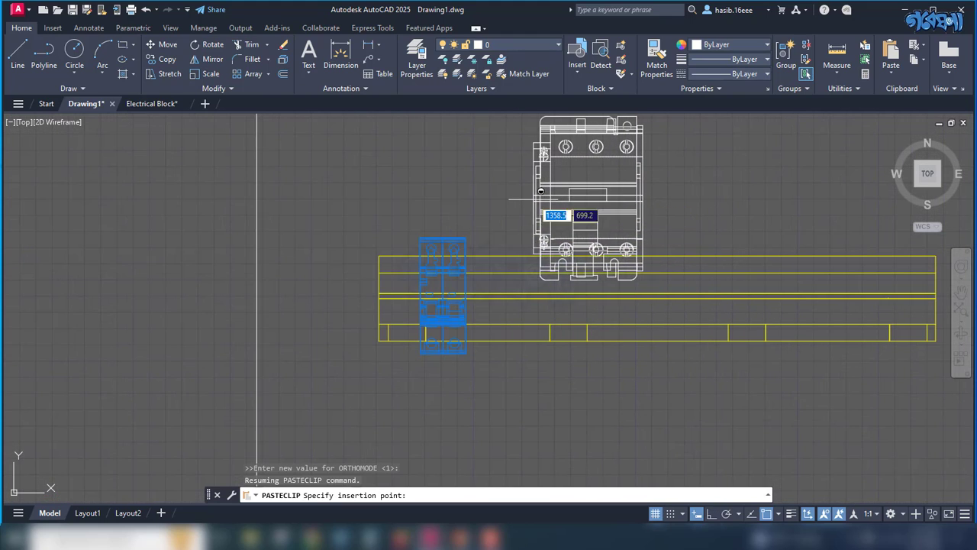
right_click(538, 201, "shift")
left_click(571, 233)
scroll(616, 294, "up", 2)
scroll(560, 294, "up", 1)
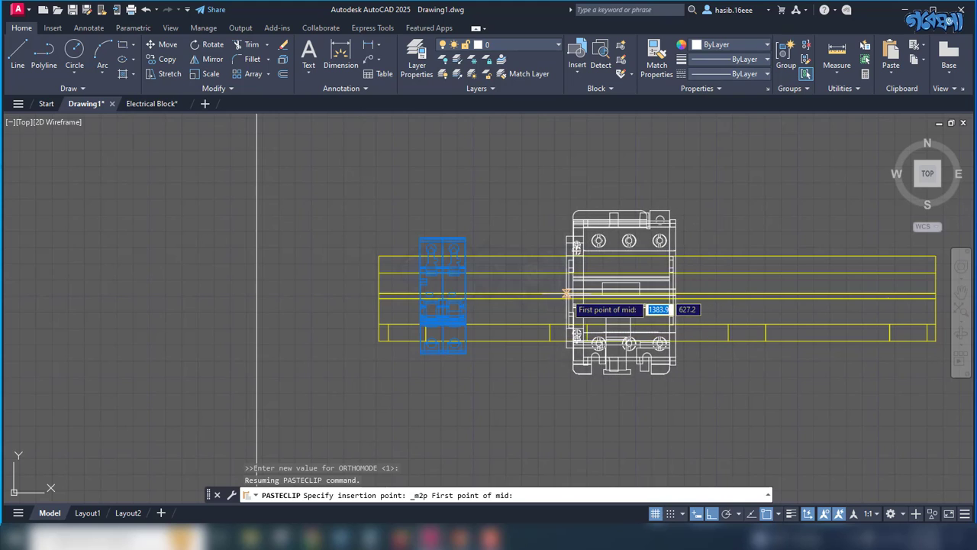
scroll(557, 294, "up", 1)
scroll(553, 294, "up", 2)
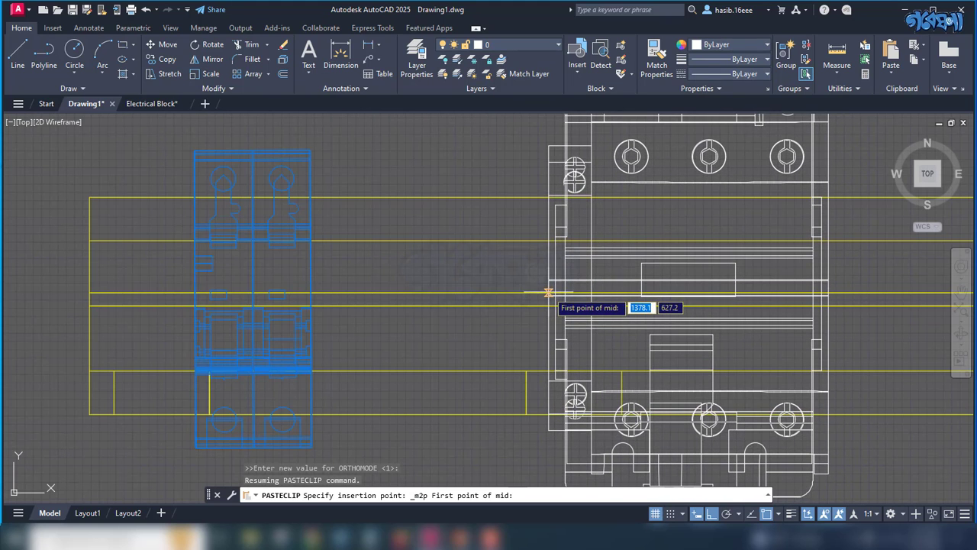
left_click(544, 303)
Step: Window-select the pasted contactor for copying
scroll(645, 314, "down", 5)
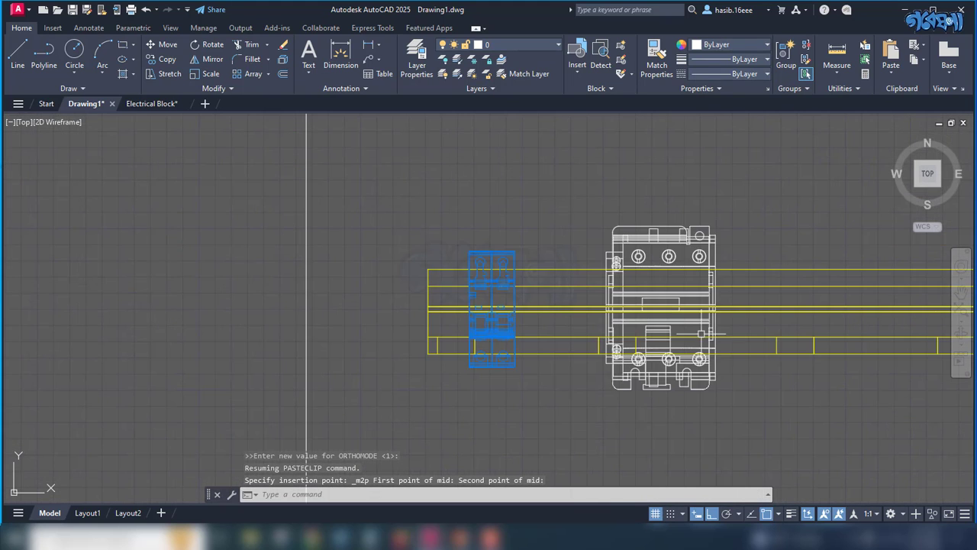
left_click(606, 208)
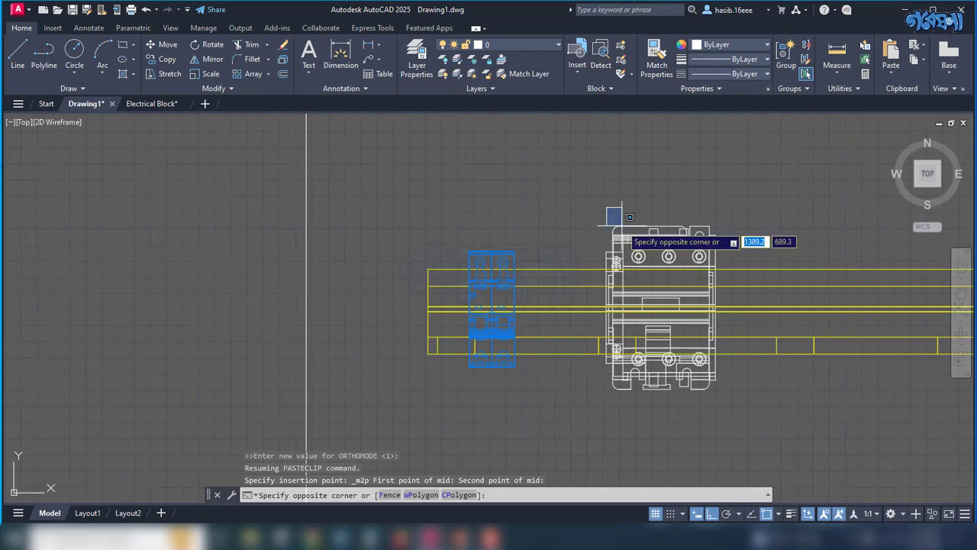
left_click(663, 284)
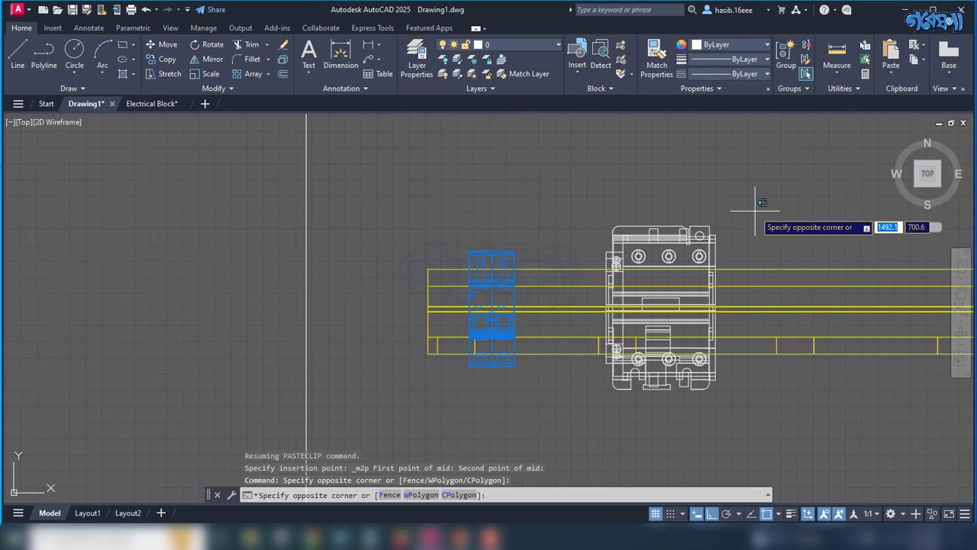
left_click(748, 207)
left_click(557, 197)
left_click(758, 438)
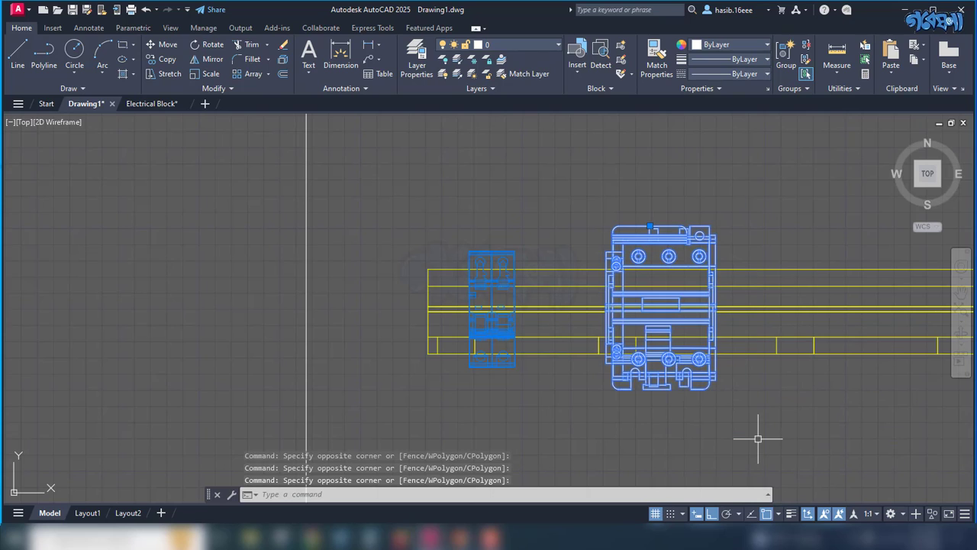
type("cp")
key("Return")
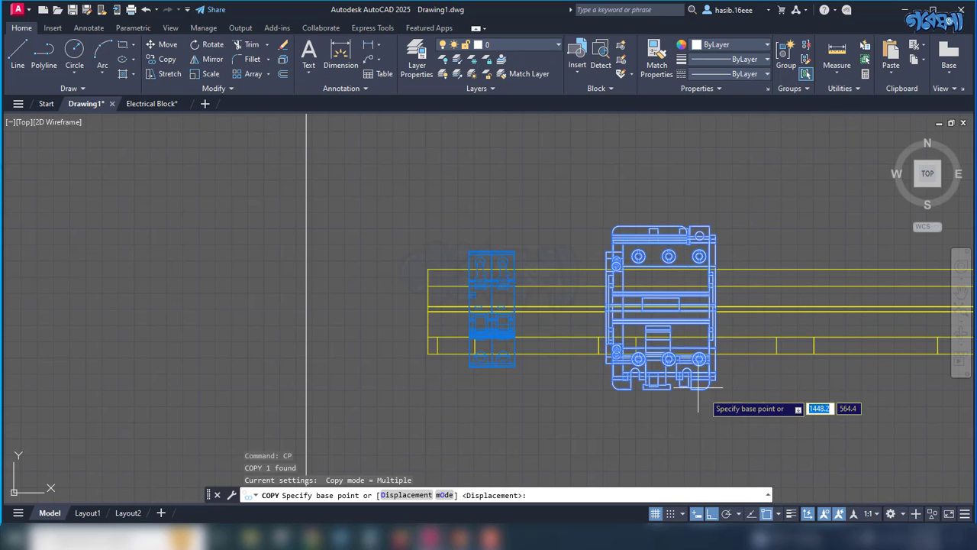
Step: Copy the contactor 152.6 to the right to mount a second one on the rail
scroll(605, 357, "up", 4)
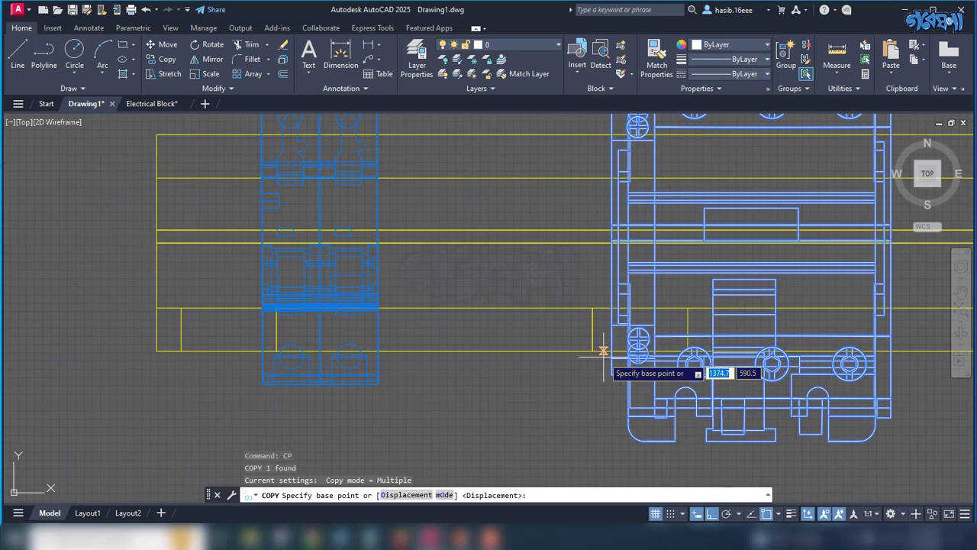
left_click(612, 351)
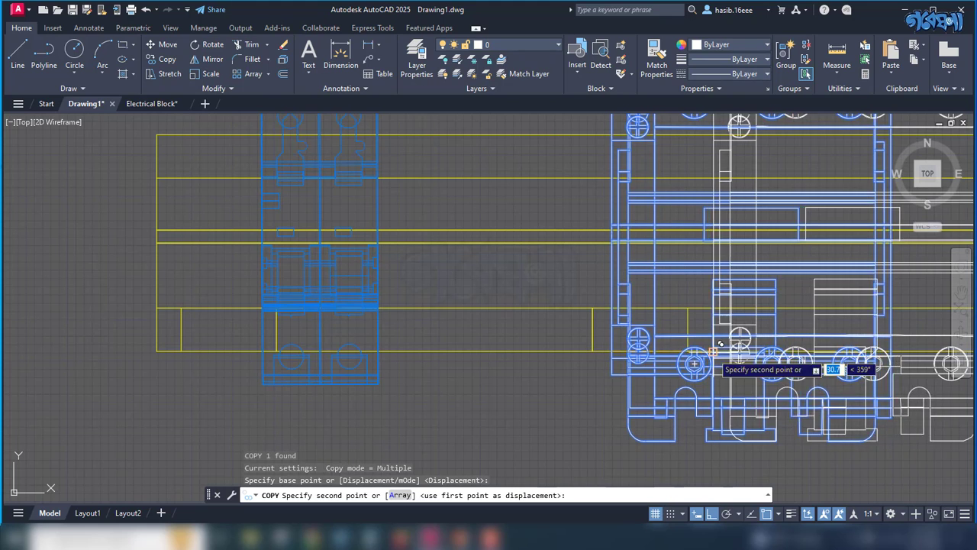
scroll(552, 355, "down", 4)
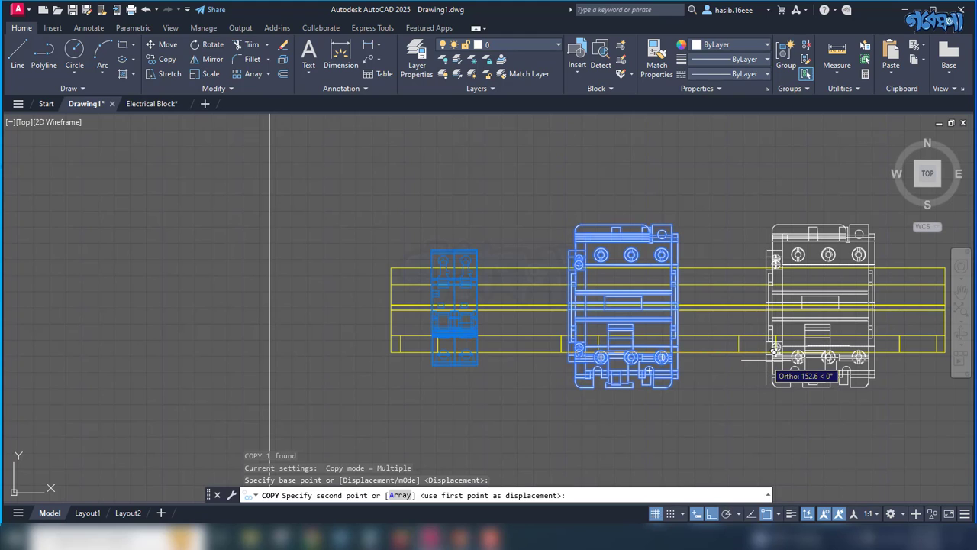
left_click(775, 350)
key("Escape")
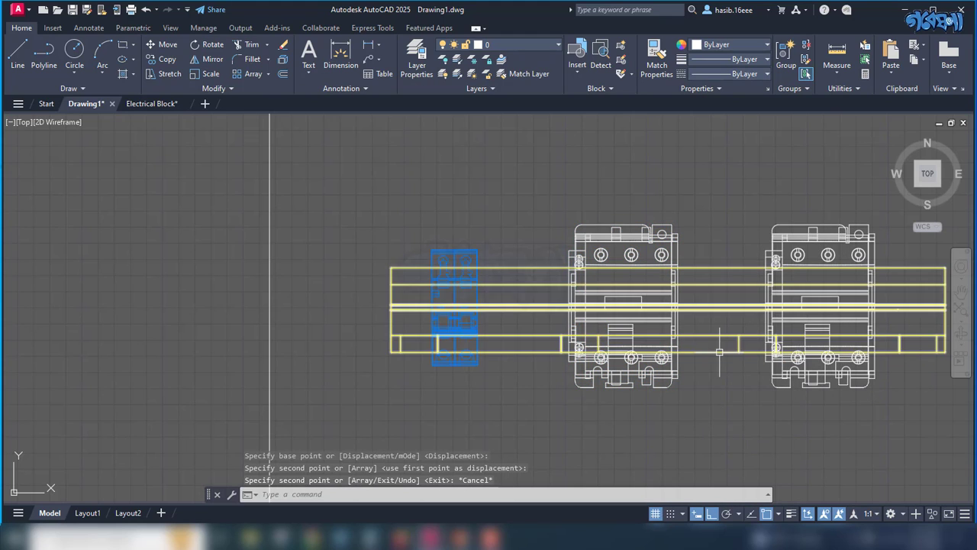
scroll(722, 366, "down", 4)
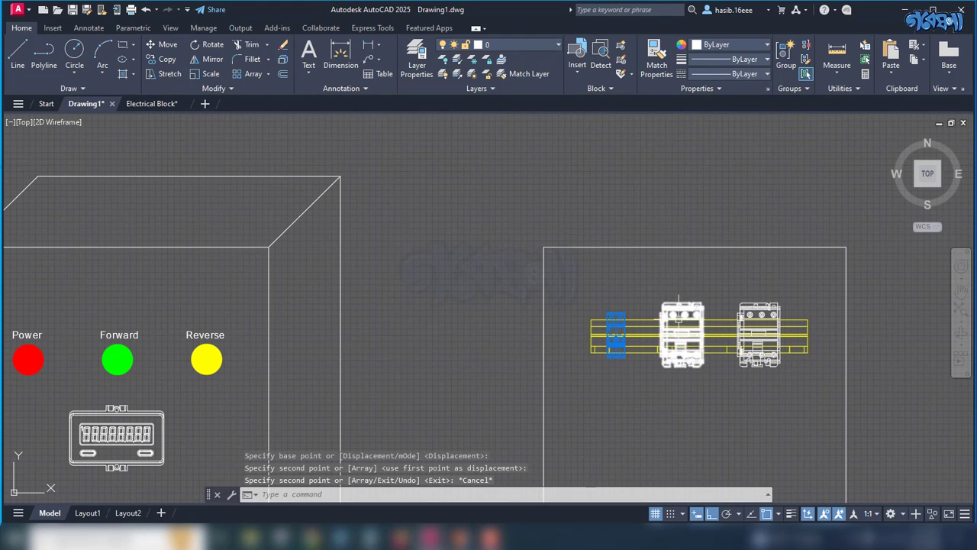
scroll(684, 301, "down", 2)
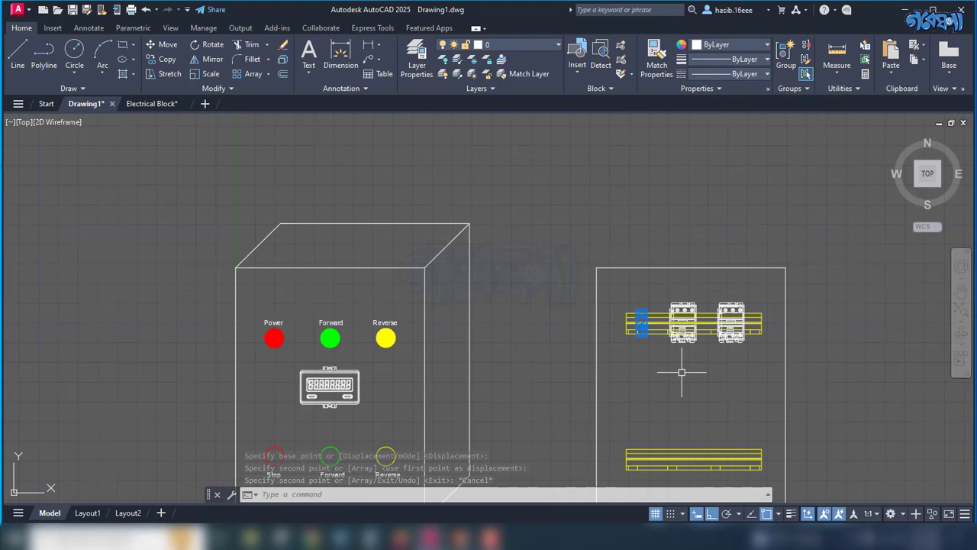
scroll(682, 372, "down", 1)
scroll(682, 372, "down", 2)
scroll(720, 339, "up", 5)
scroll(720, 334, "down", 2)
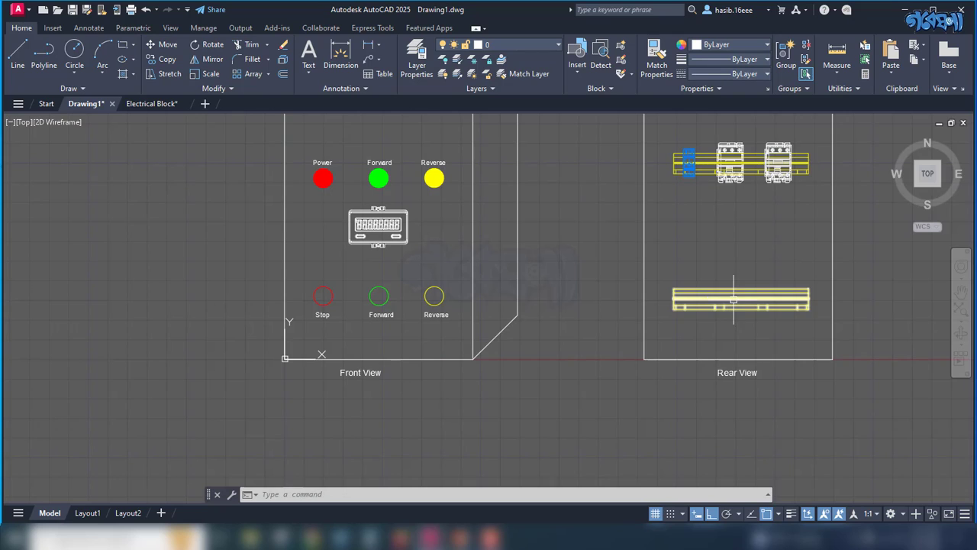
Step: Copy the square four-cell block with its left midpoint as base point, then return to Drawing1
left_click(152, 103)
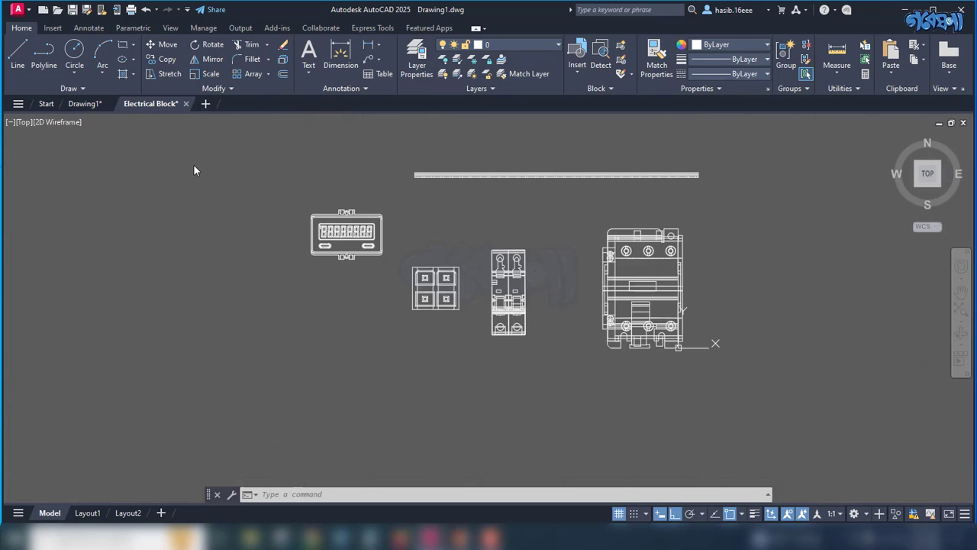
left_click(439, 285)
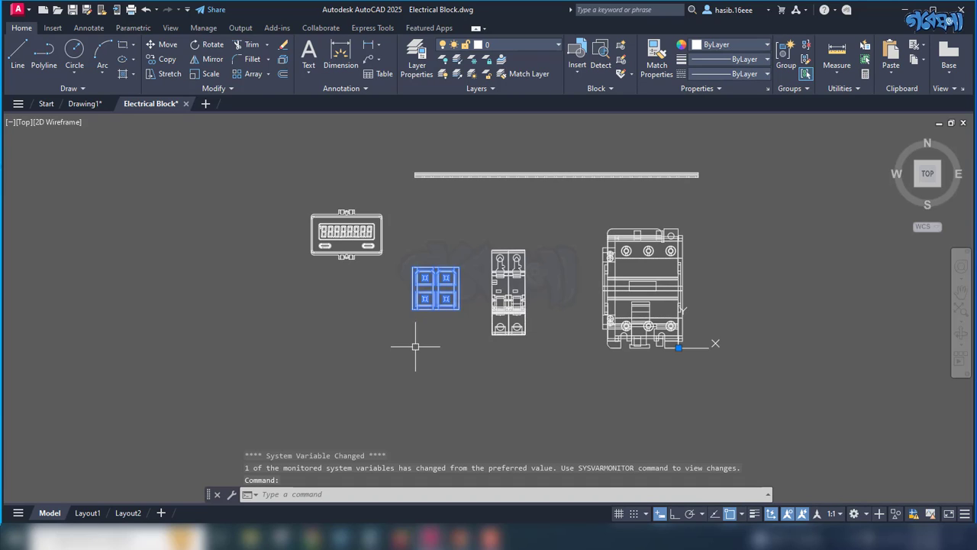
key("ctrl+shift+c")
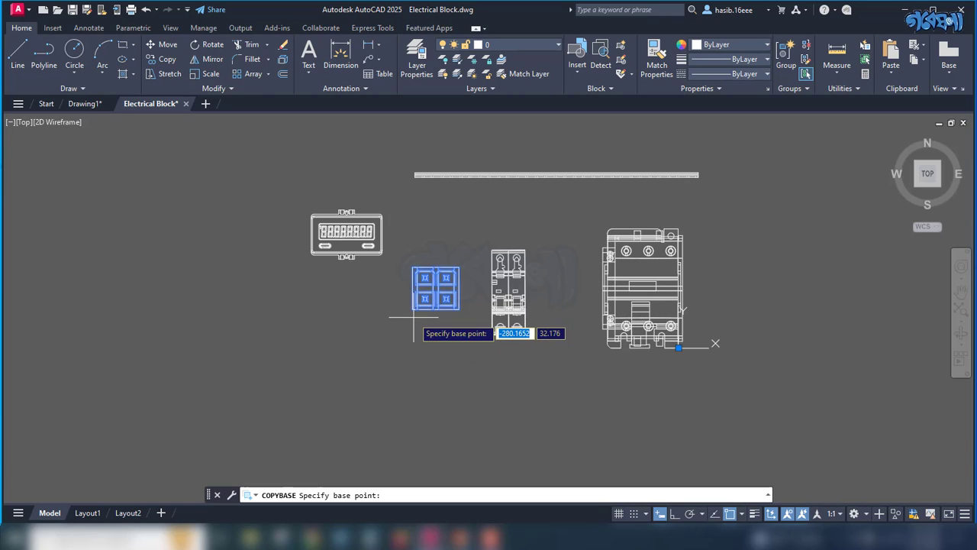
scroll(413, 309, "up", 5)
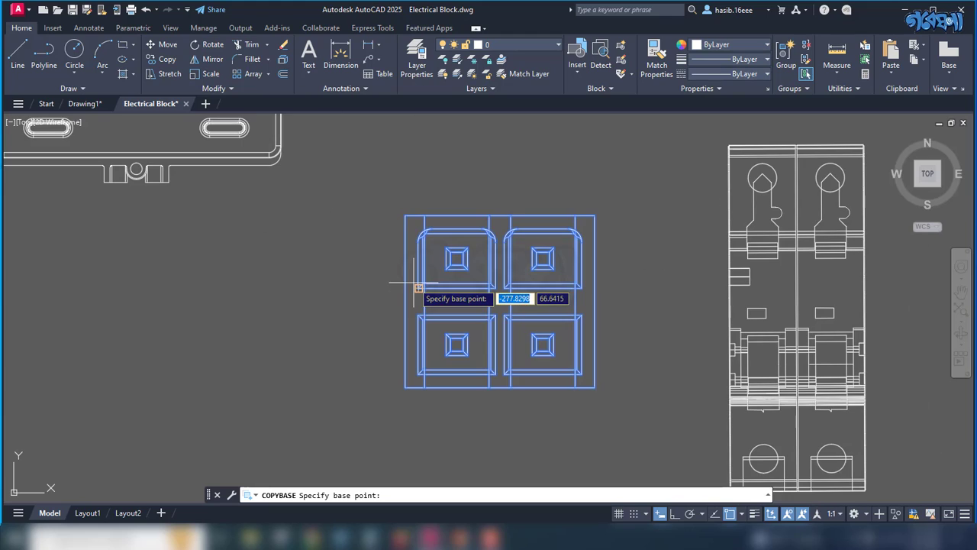
left_click(405, 302)
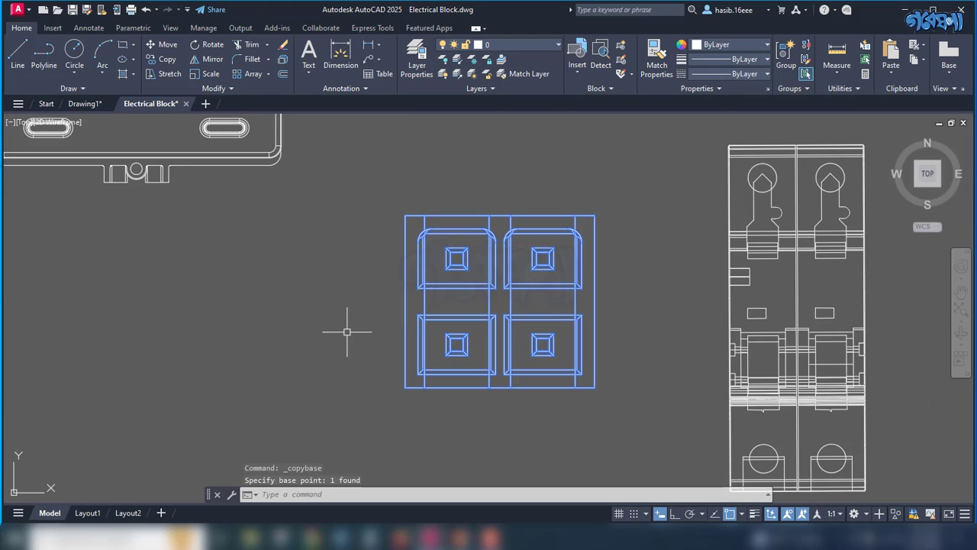
left_click(84, 104)
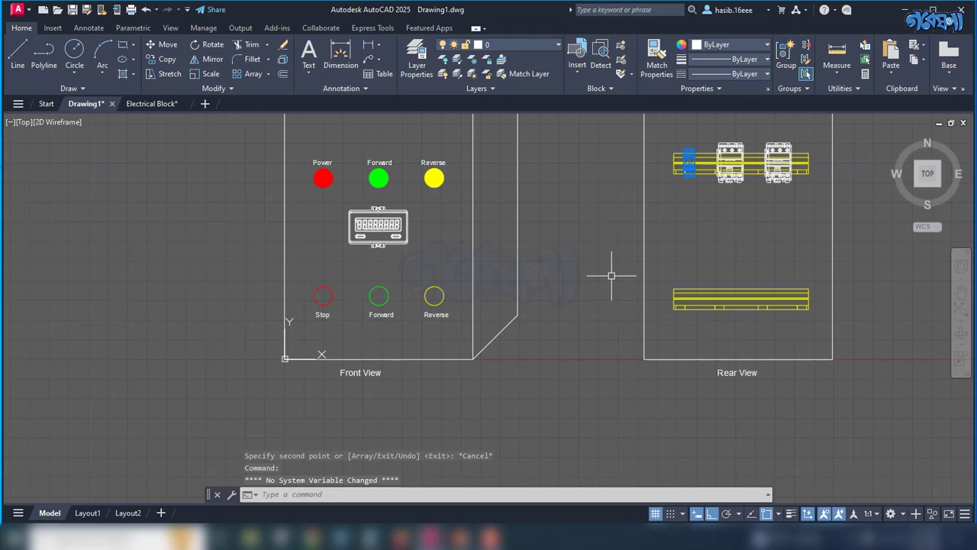
Step: Paste the square block between the Front View and Rear View and select it
key("ctrl+v")
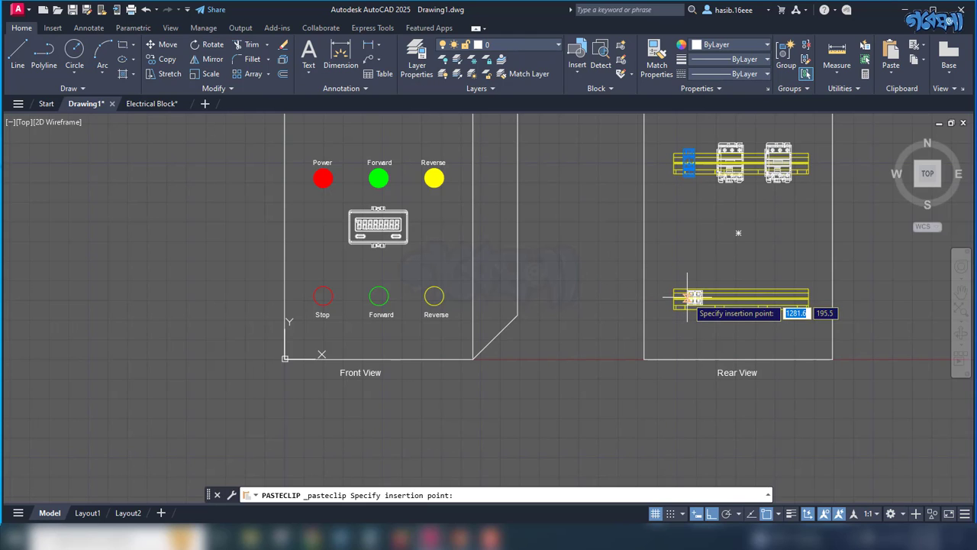
scroll(687, 300, "up", 3)
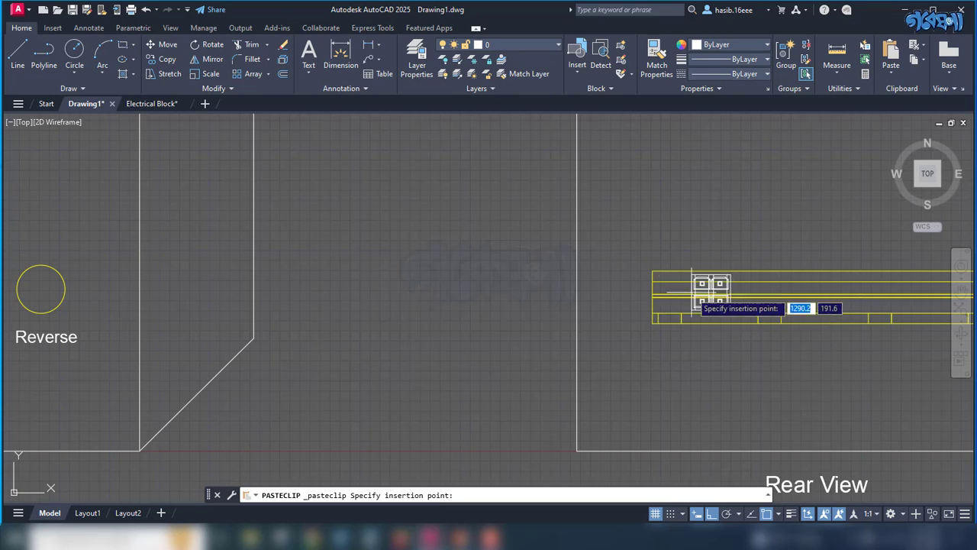
left_click(439, 277)
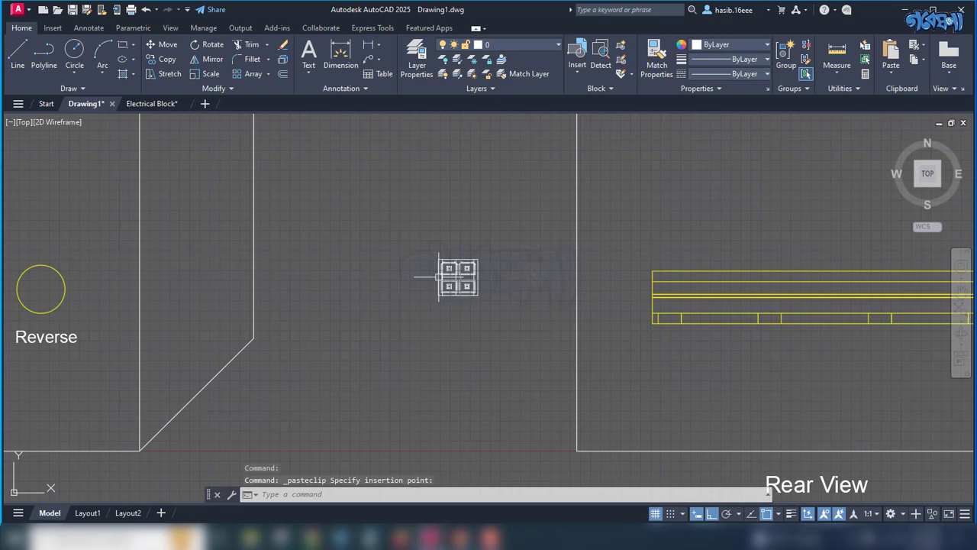
left_click(435, 257)
left_click(491, 325)
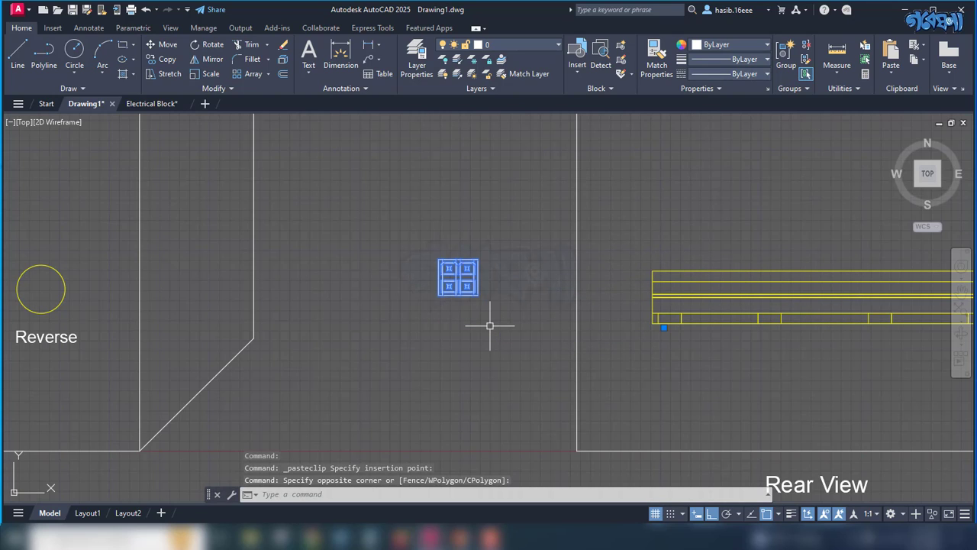
type("sc")
Step: Resize the pasted block with SCALE from a picked base point, then reselect it
key("Return")
scroll(448, 274, "up", 4)
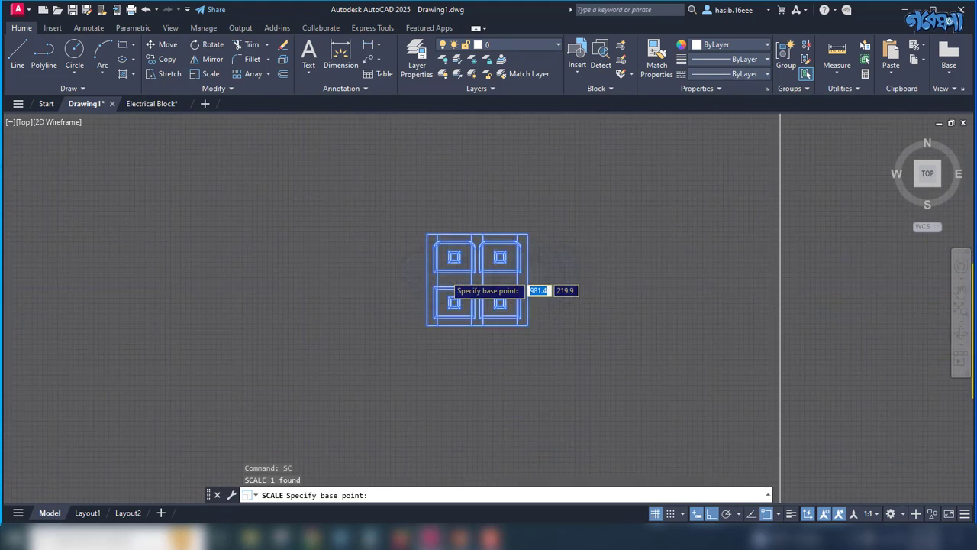
scroll(465, 288, "up", 2)
left_click(495, 283)
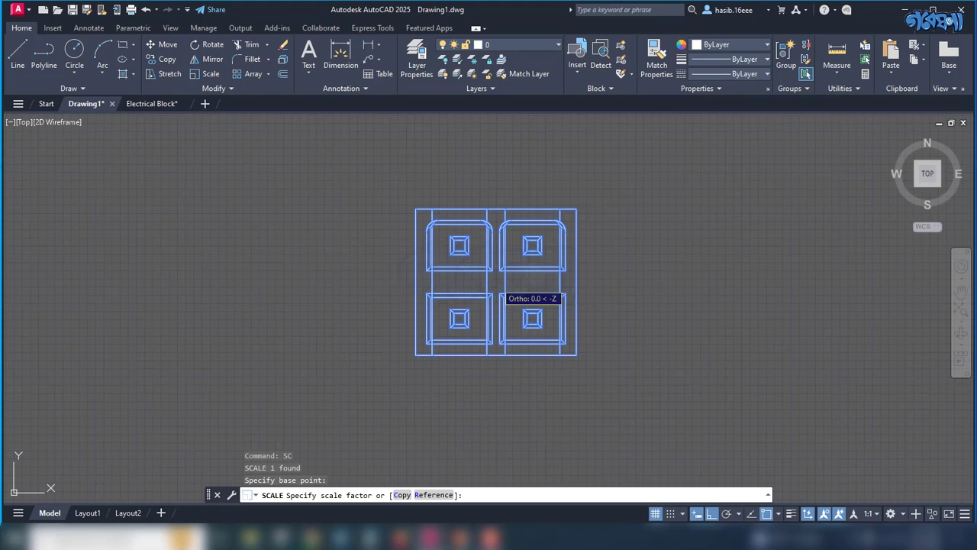
scroll(595, 291, "down", 3)
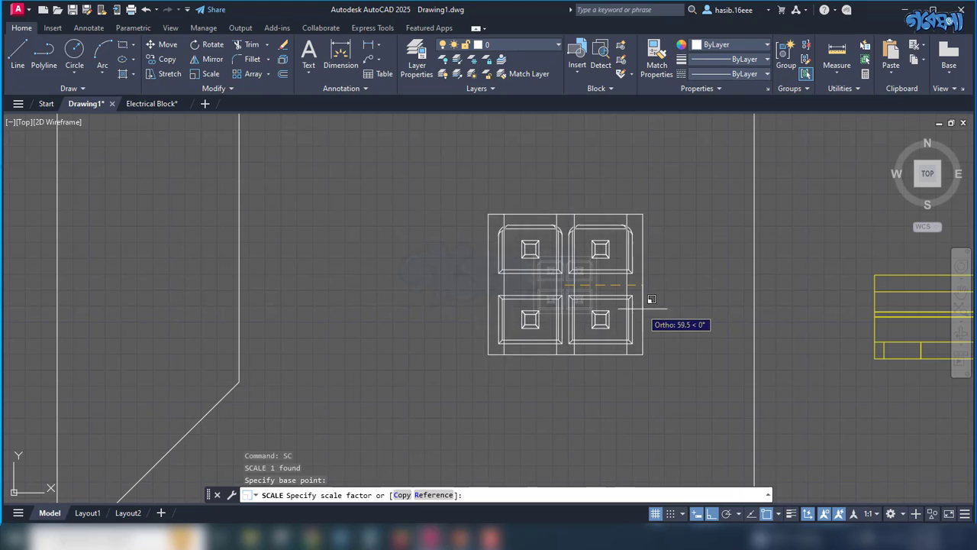
left_click(652, 309)
scroll(571, 238, "down", 3)
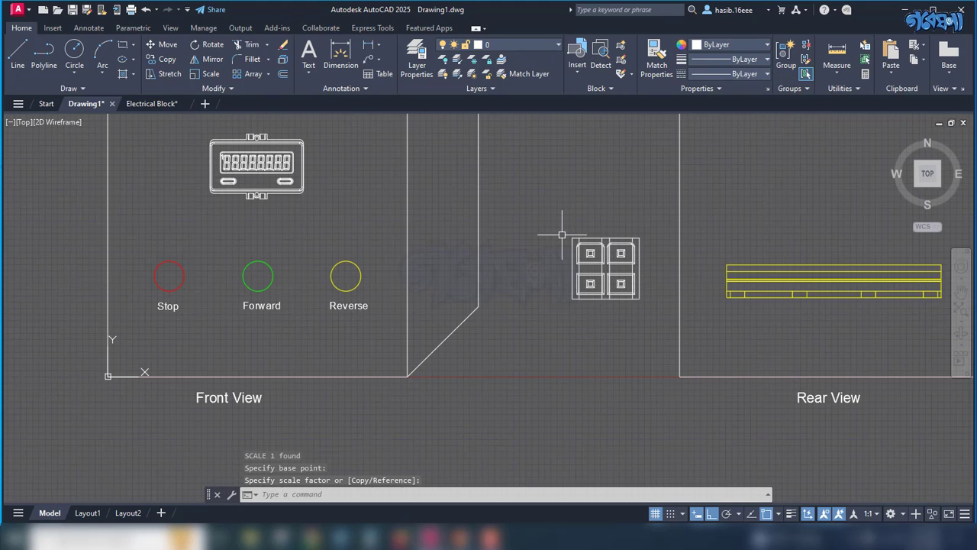
left_click(568, 231)
left_click(646, 312)
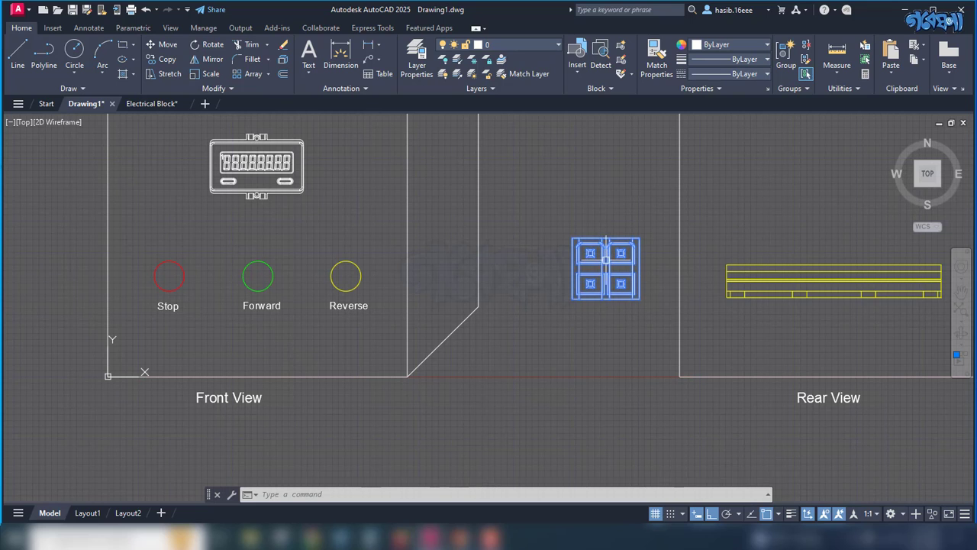
Step: In the Block Editor, add a Basepoint parameter on the block's left side
right_click(578, 197)
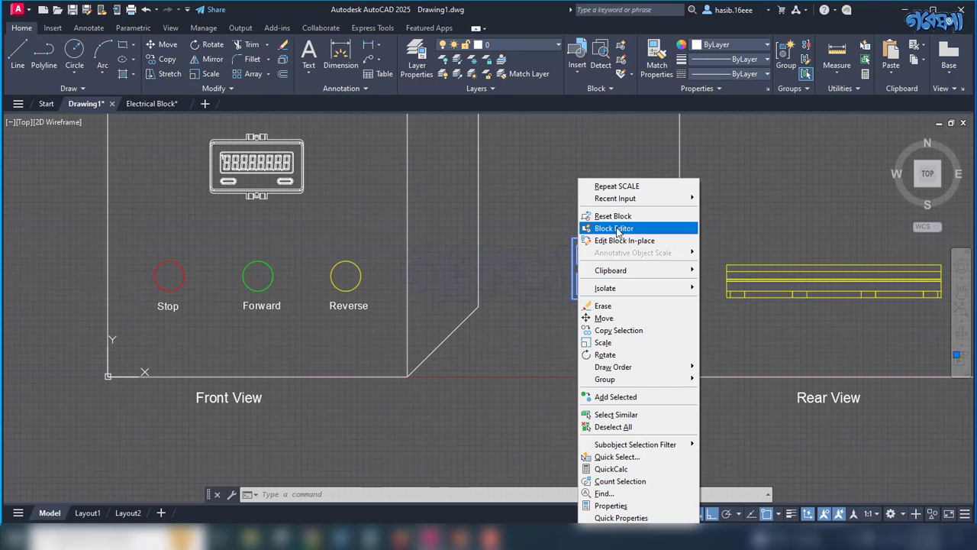
left_click(615, 224)
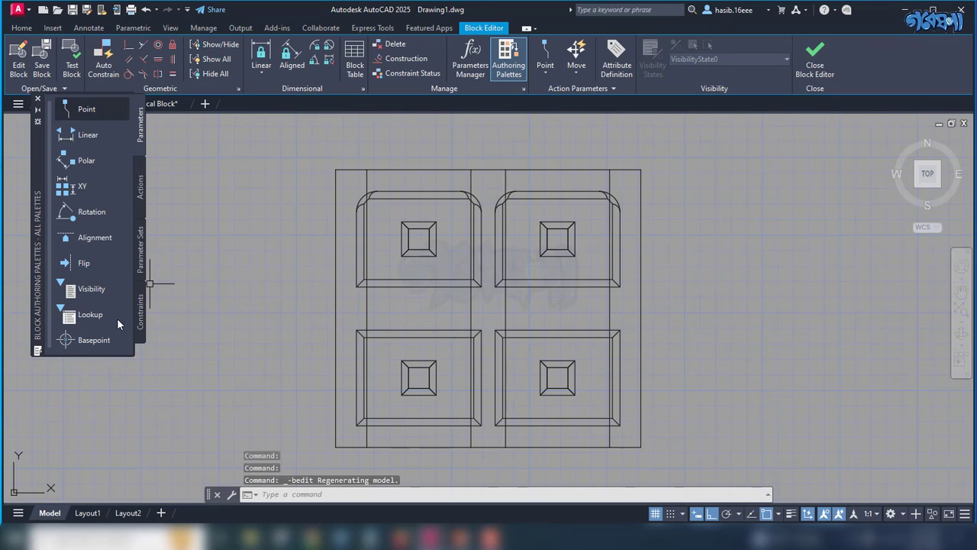
left_click(93, 339)
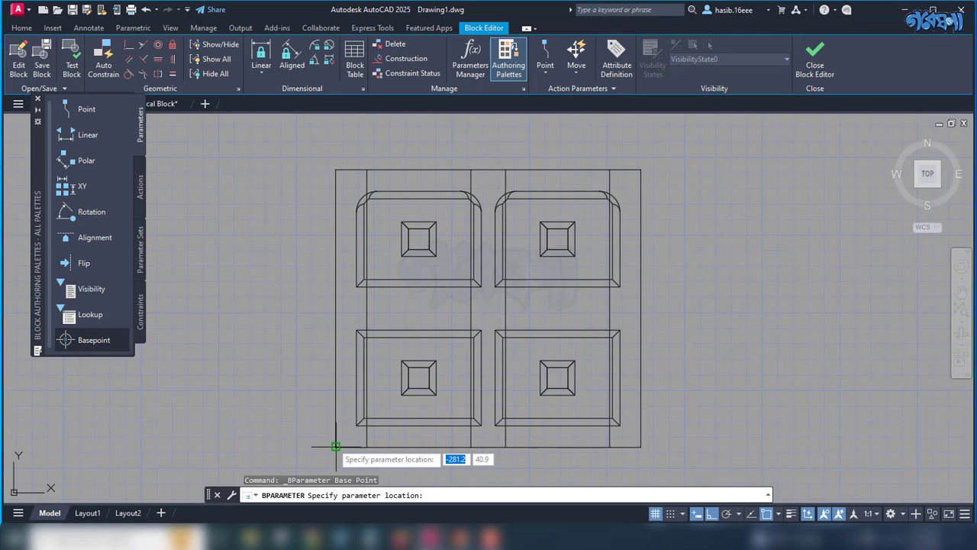
left_click(335, 307)
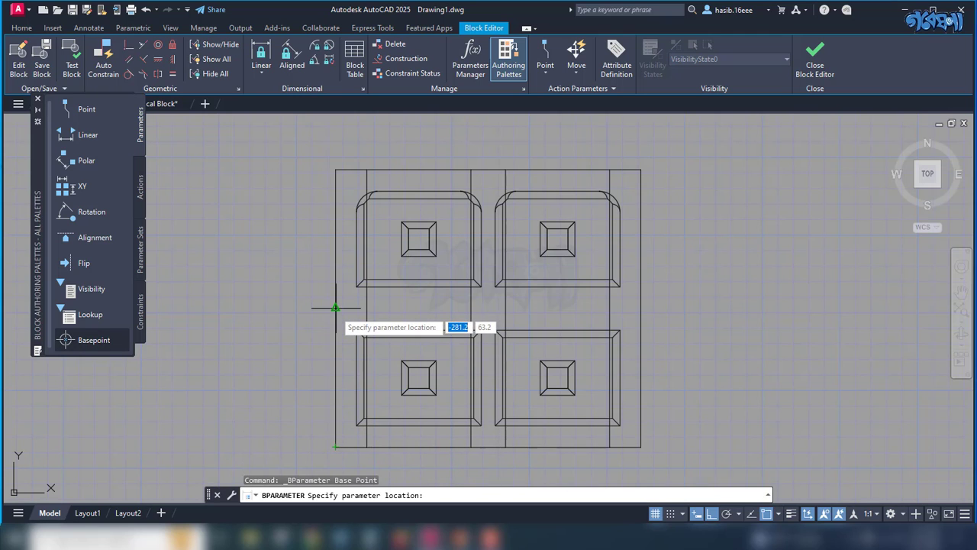
scroll(435, 310, "down", 4)
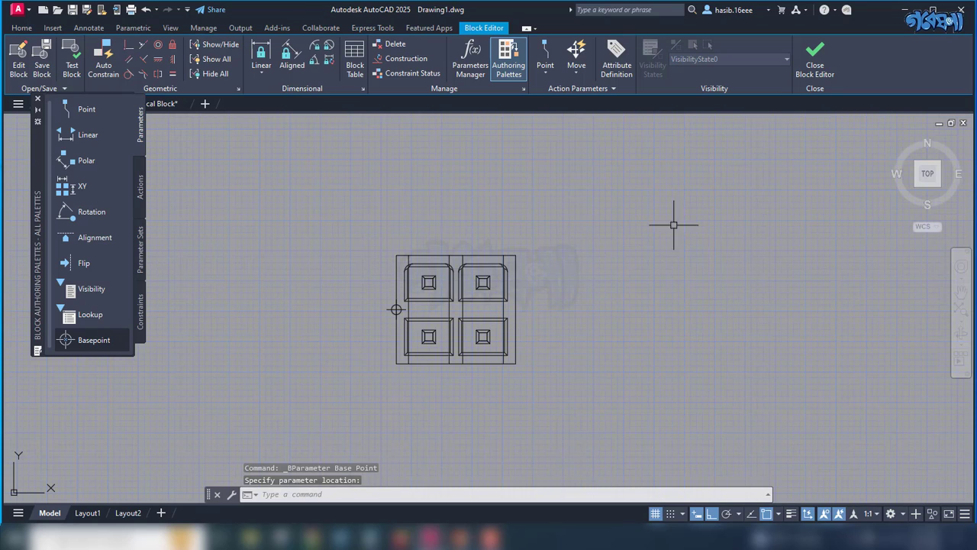
Step: Make Device current, select all block geometry, and set Device's colour to 150
left_click(21, 27)
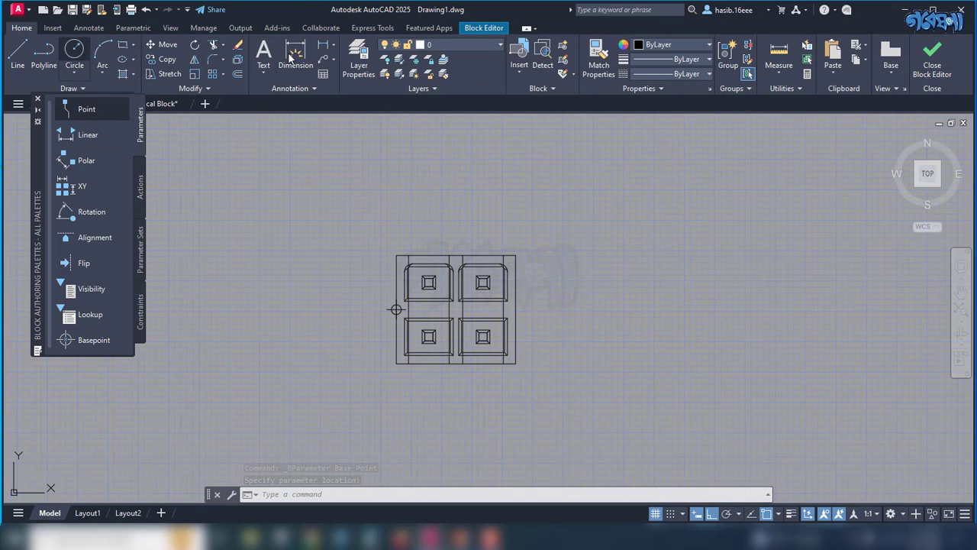
left_click(501, 45)
left_click(449, 91)
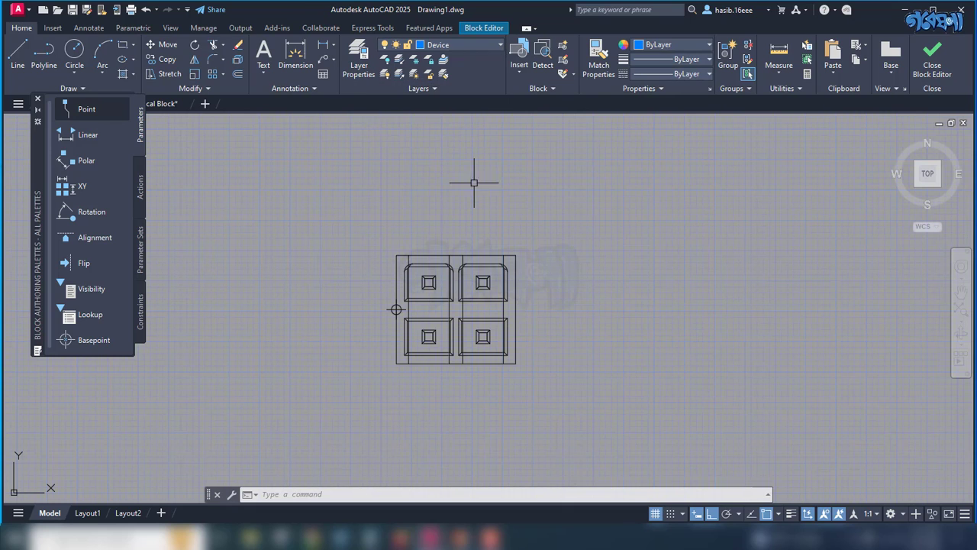
left_click(370, 225)
left_click(540, 375)
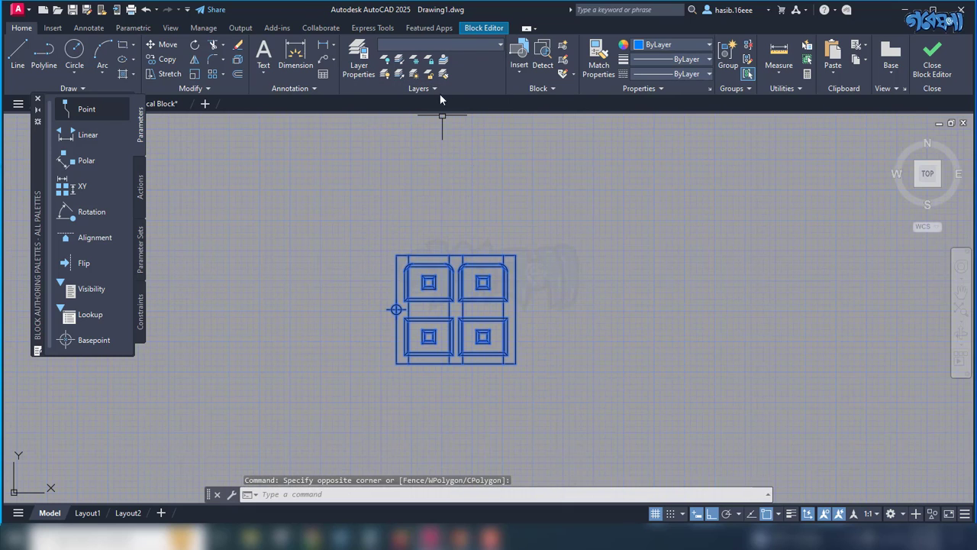
left_click(501, 45)
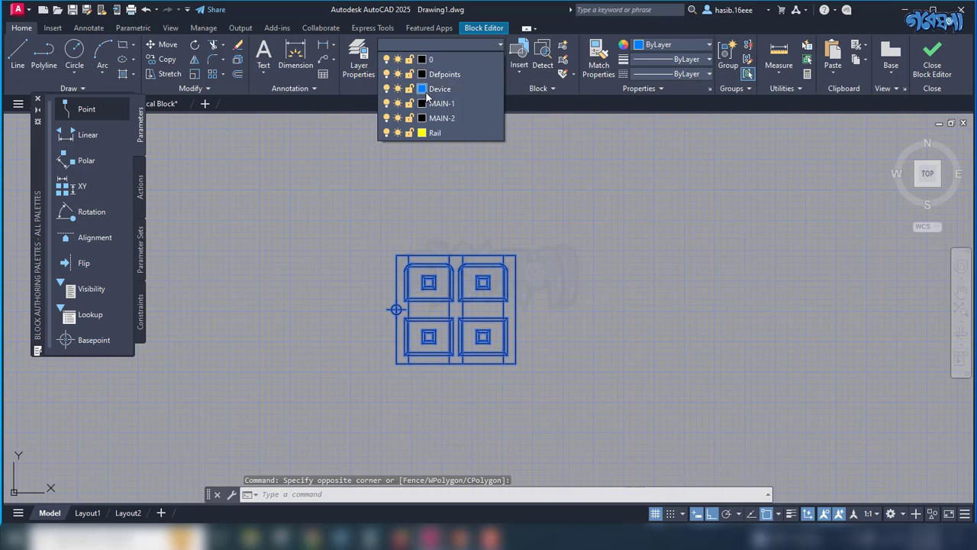
left_click(435, 89)
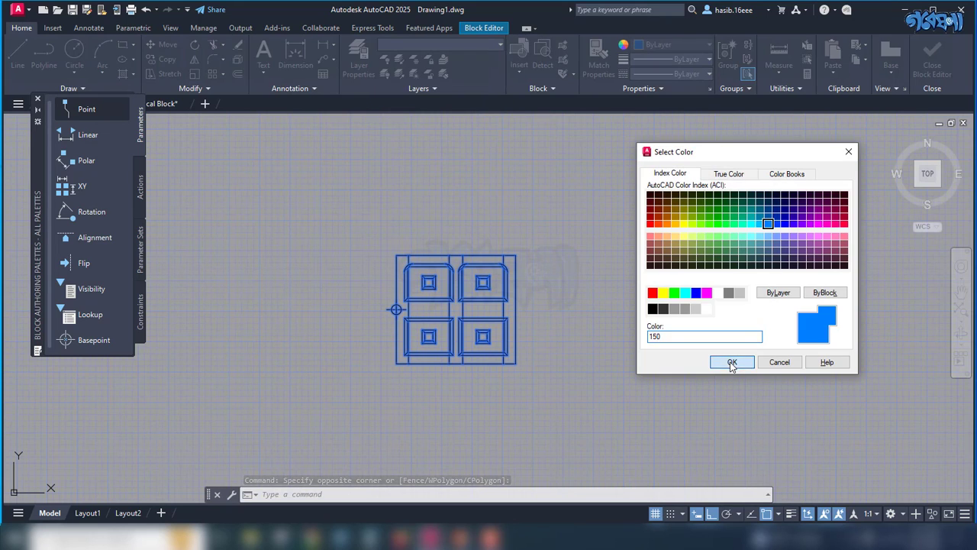
left_click(731, 358)
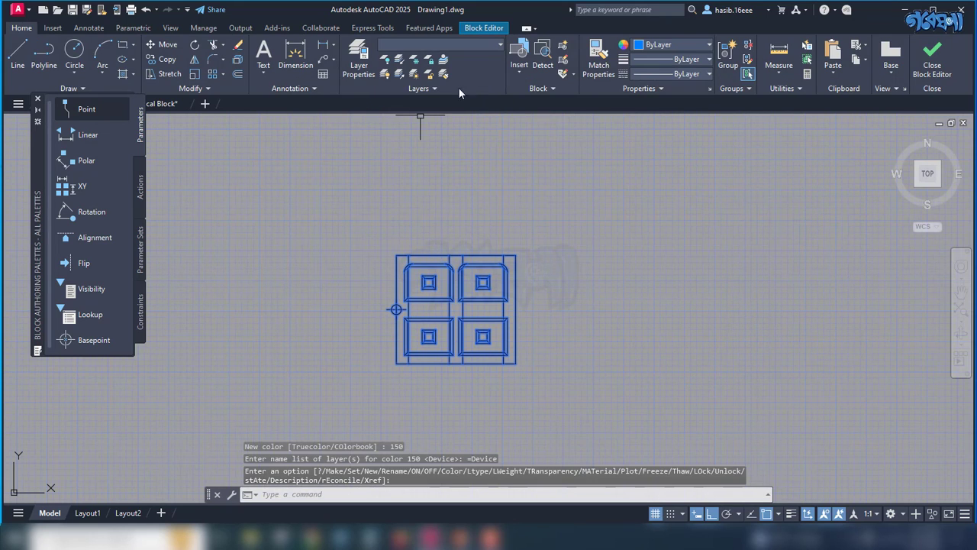
Step: Move the geometry onto Device, save the block, and select it in the rear view
left_click(497, 46)
left_click(433, 91)
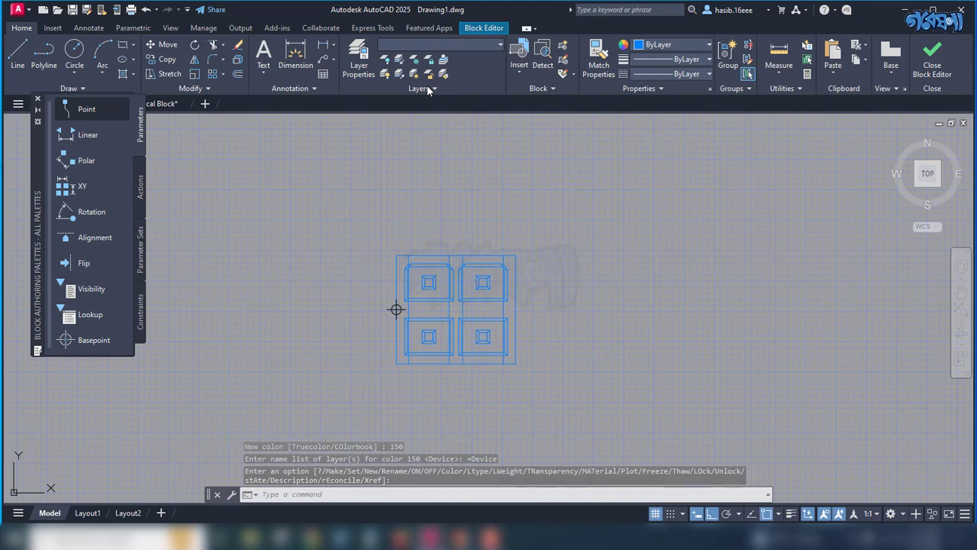
left_click(931, 55)
left_click(493, 239)
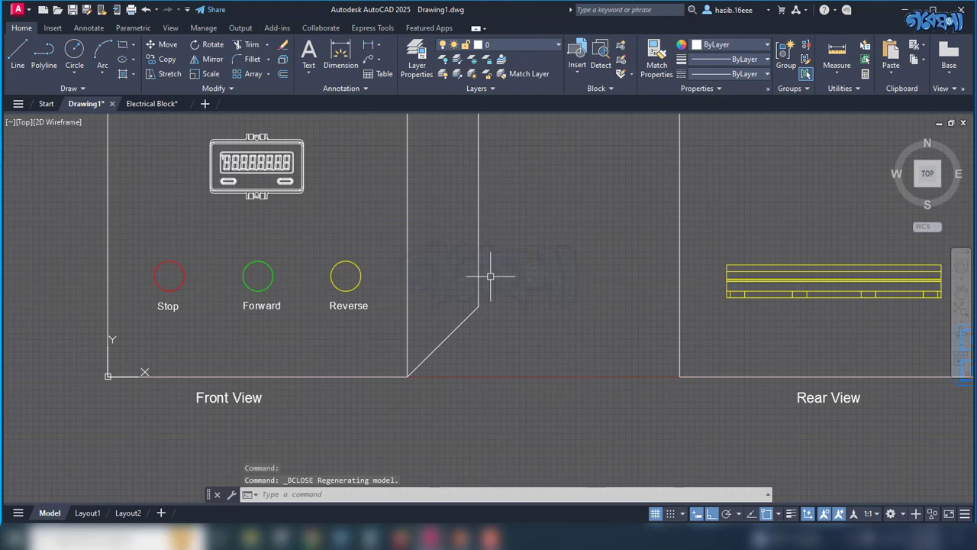
scroll(491, 276, "down", 4)
scroll(638, 297, "up", 4)
scroll(687, 294, "up", 3)
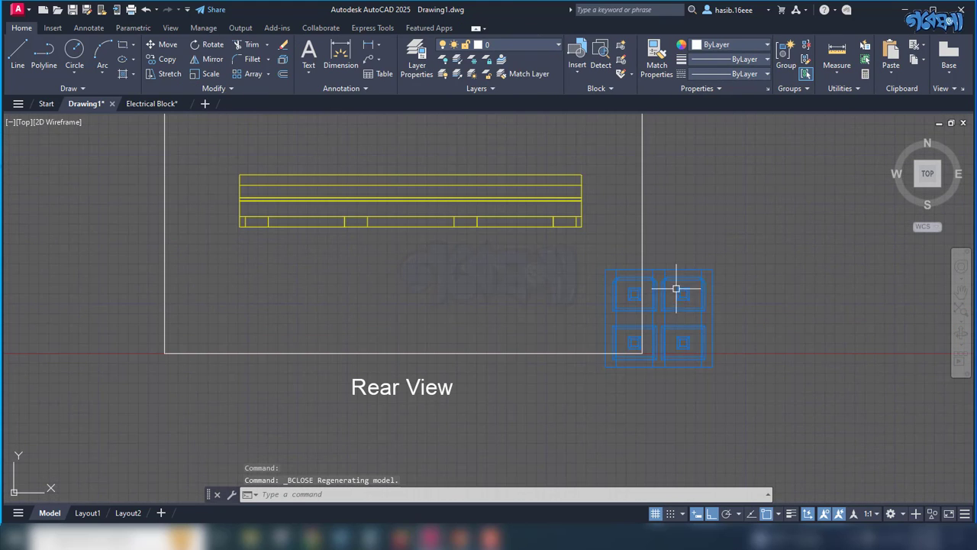
left_click(677, 284)
left_click(666, 297)
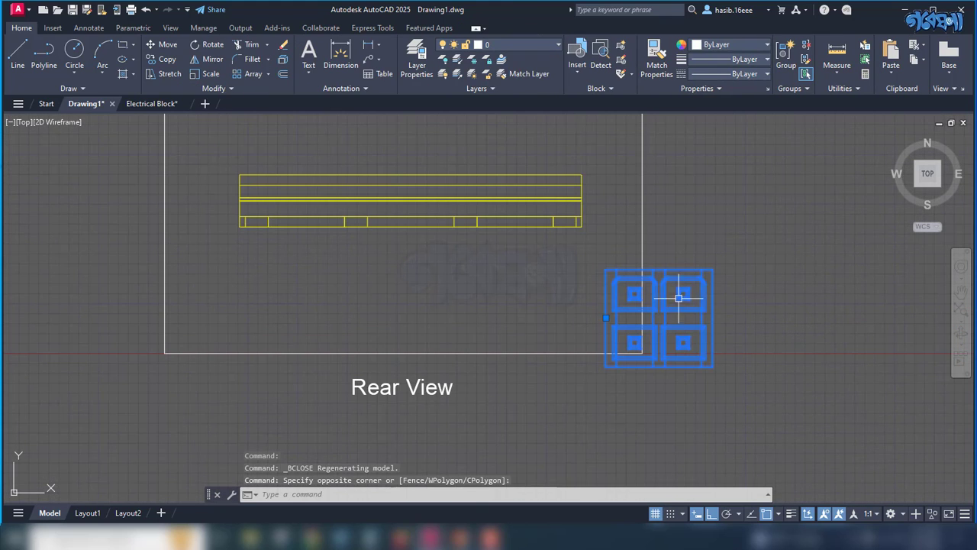
Step: With Ortho off, move the block by its base grip midway between two lower-rail points
left_click(605, 319)
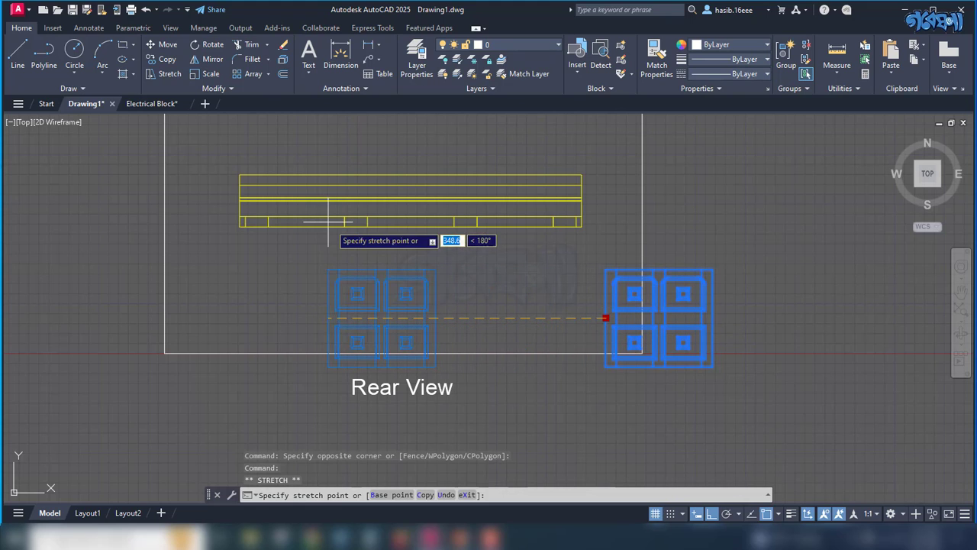
key("F8")
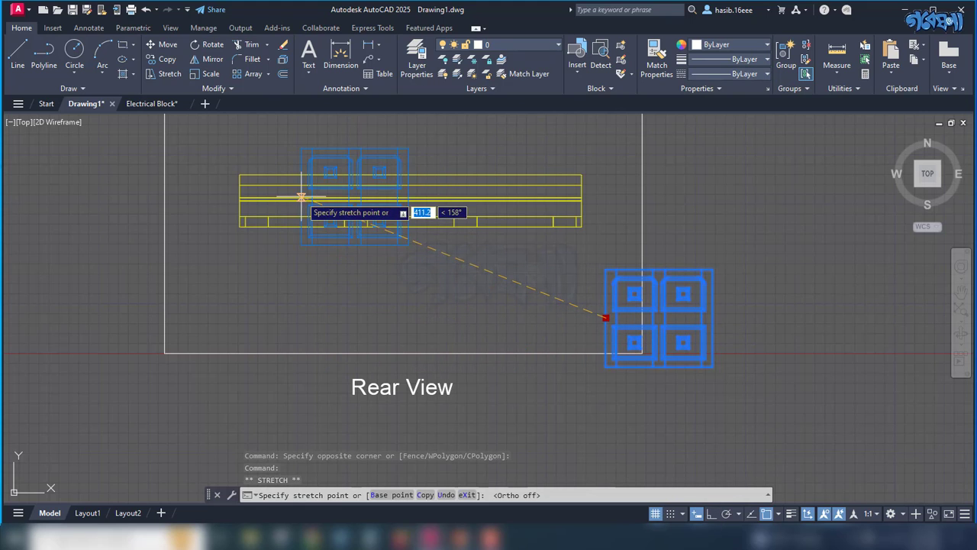
scroll(251, 197, "up", 1)
scroll(251, 201, "up", 4)
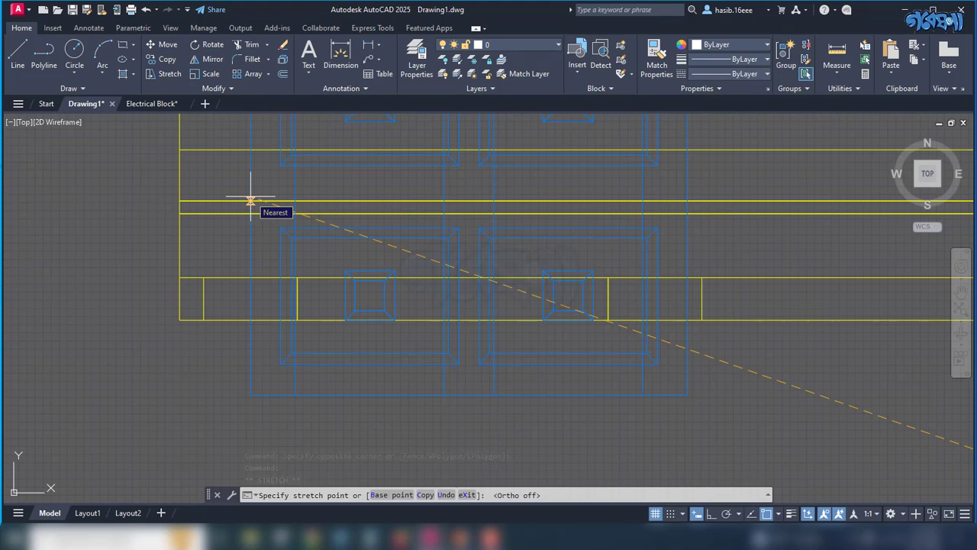
right_click(246, 186, "shift")
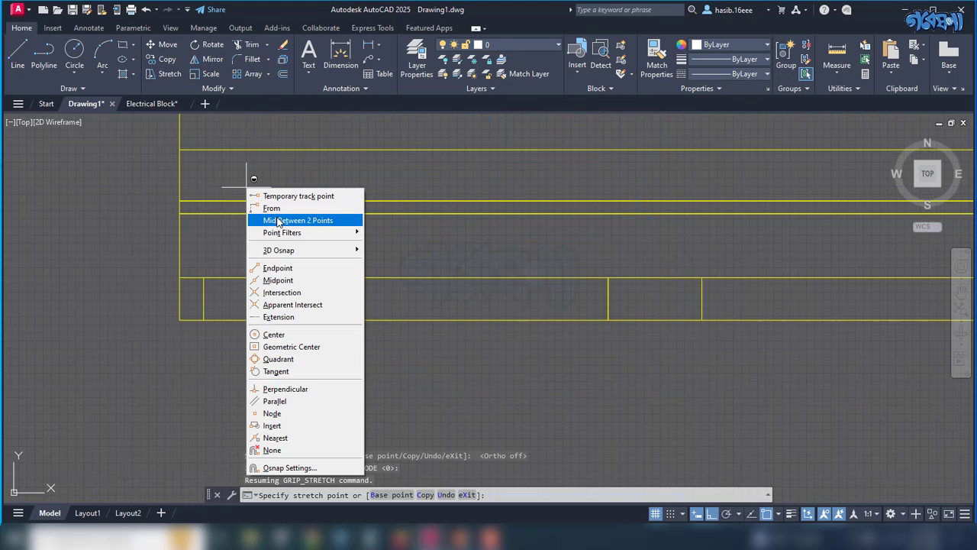
left_click(277, 221)
left_click(286, 204)
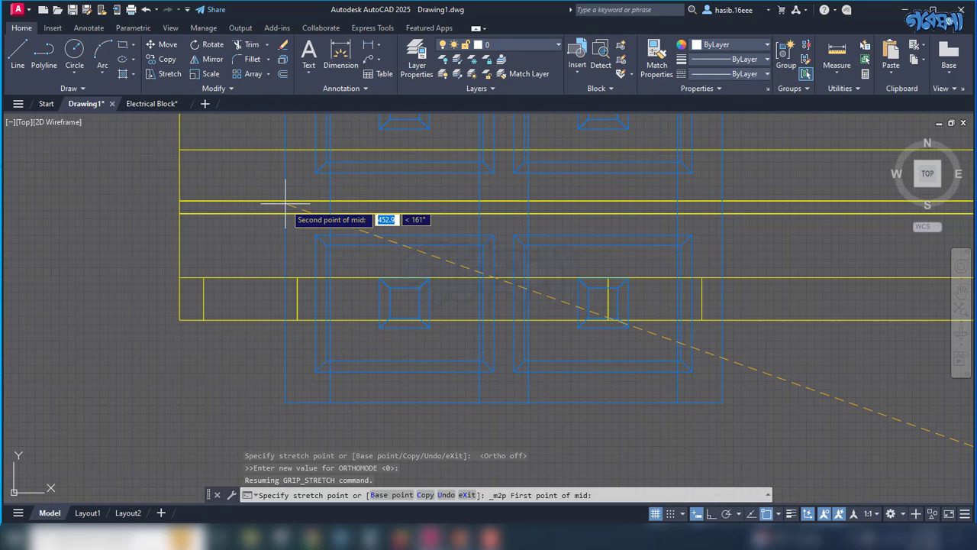
left_click(285, 211)
scroll(291, 294, "down", 3)
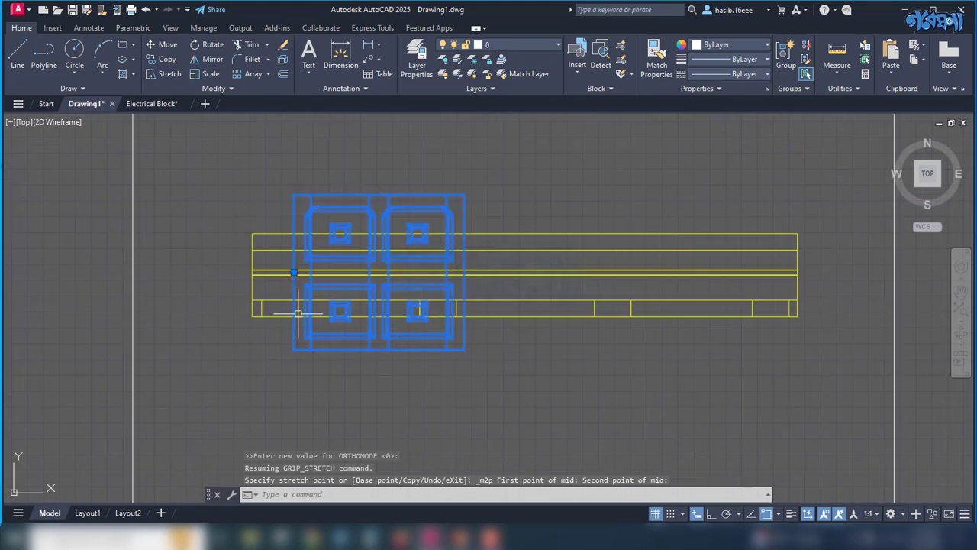
scroll(295, 312, "down", 2)
scroll(432, 338, "down", 2)
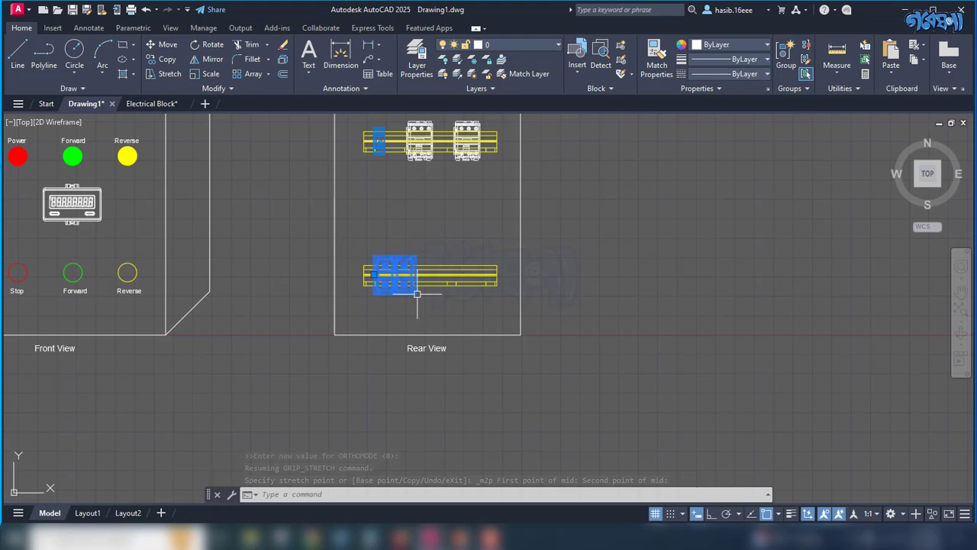
Step: Begin copying a terminal block along the rail, then cancel the unfinished copy
type("cp")
key("Return")
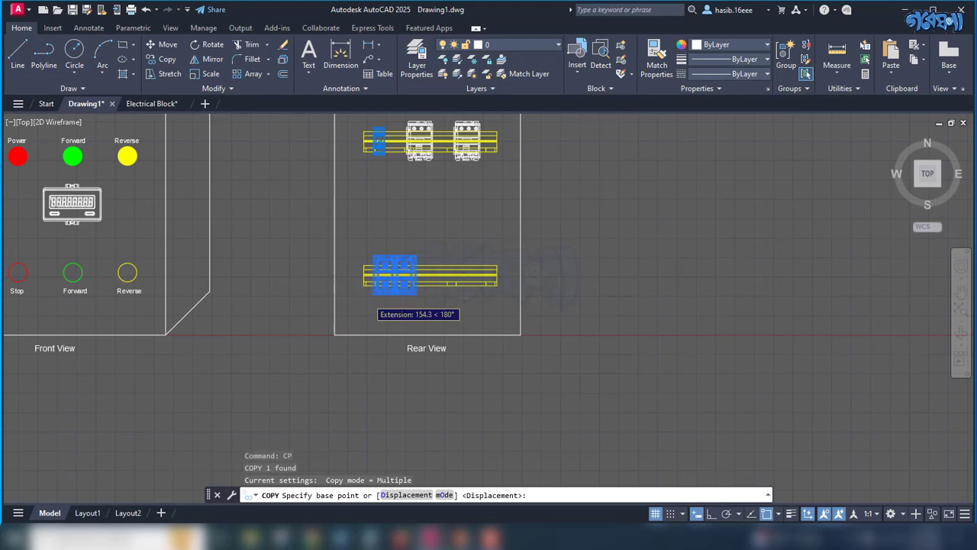
scroll(373, 284, "up", 3)
left_click(382, 284)
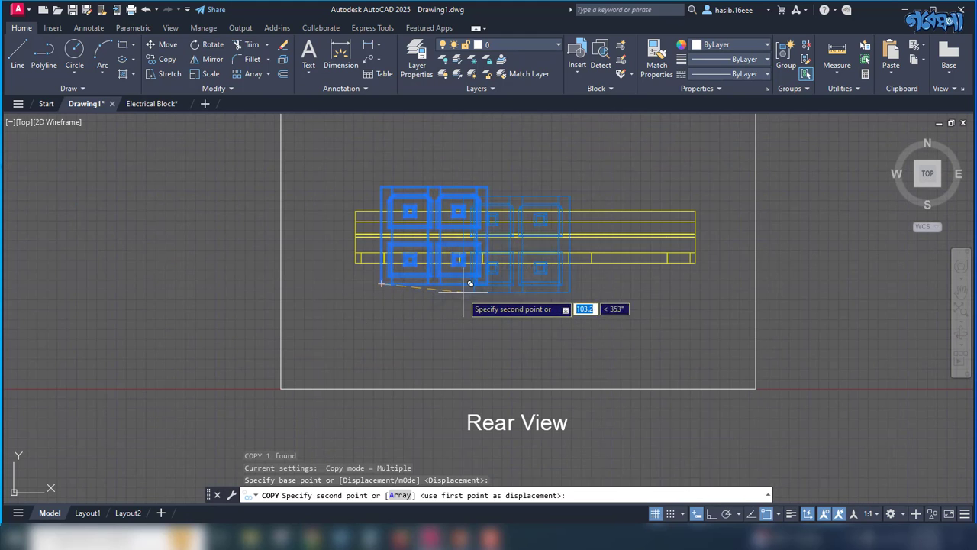
scroll(487, 280, "up", 2)
left_click(487, 281)
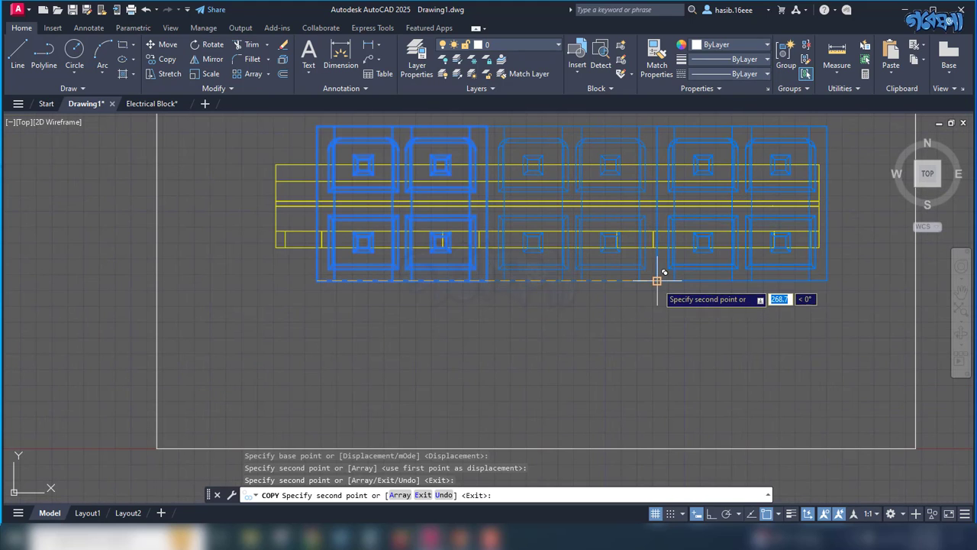
key("Escape")
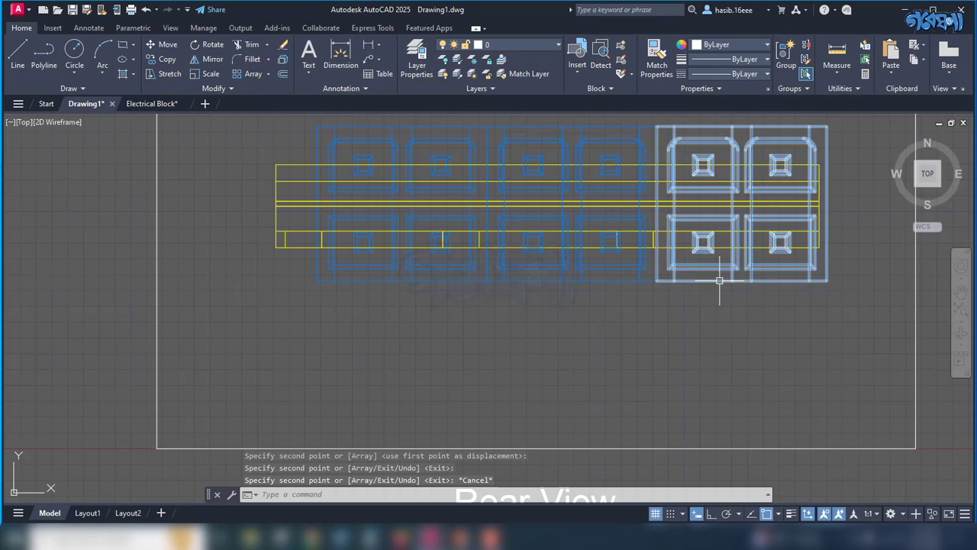
Step: Window-select the terminal blocks and move them along the lower DIN rail
left_click(710, 281)
left_click(449, 267)
type("m")
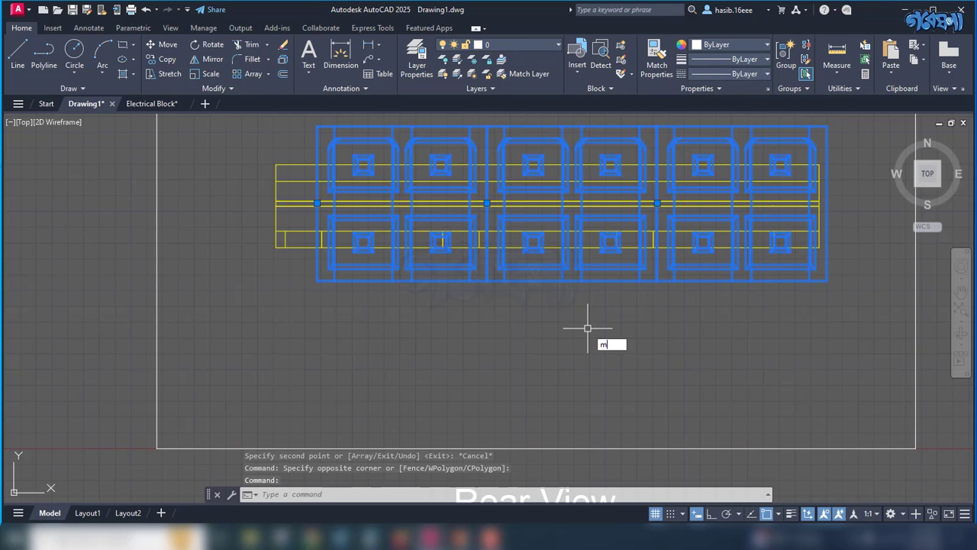
key("Return")
left_click(316, 281)
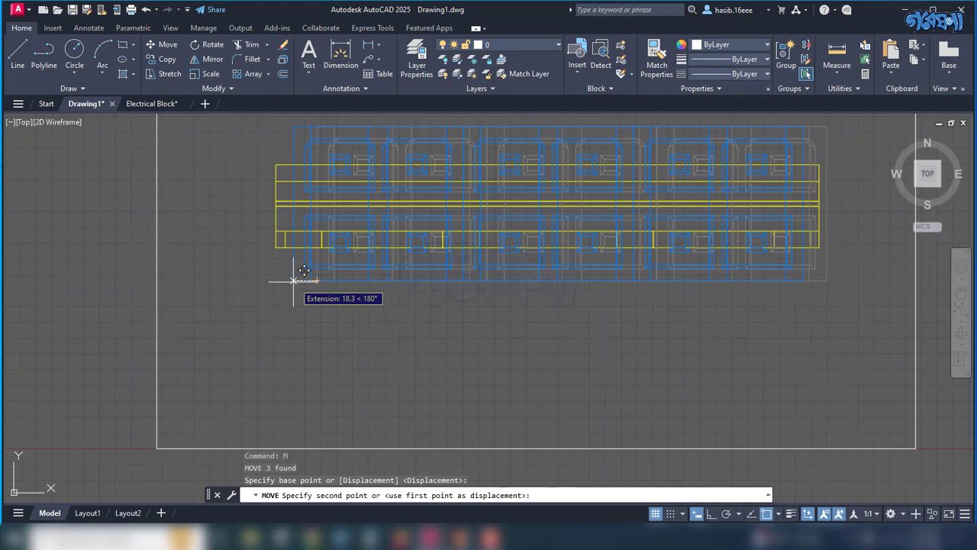
left_click(288, 281)
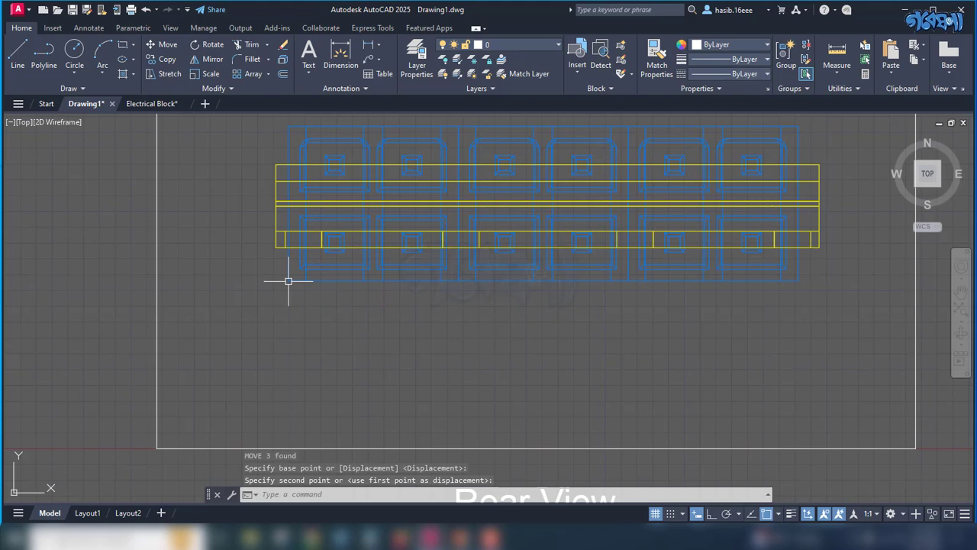
scroll(349, 314, "down", 2)
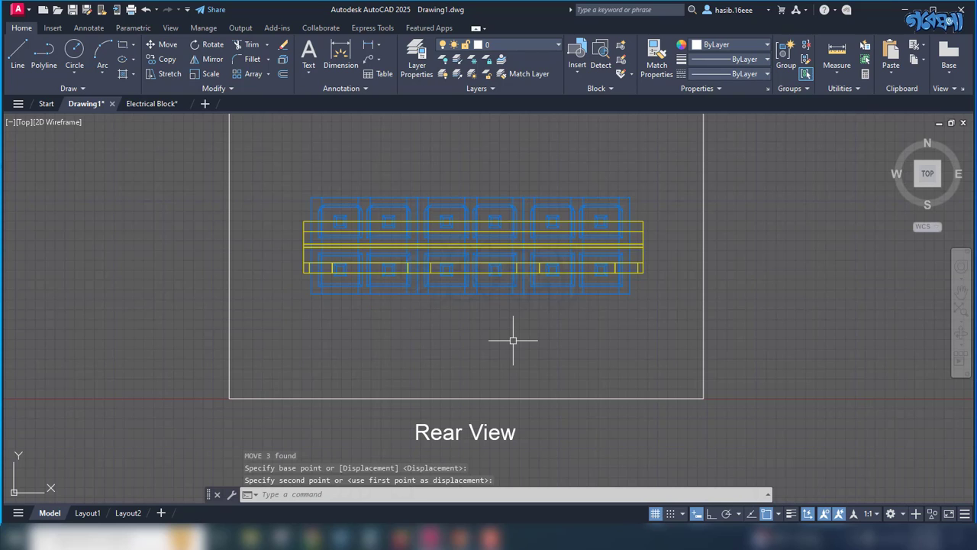
key("Escape")
scroll(513, 337, "down", 4)
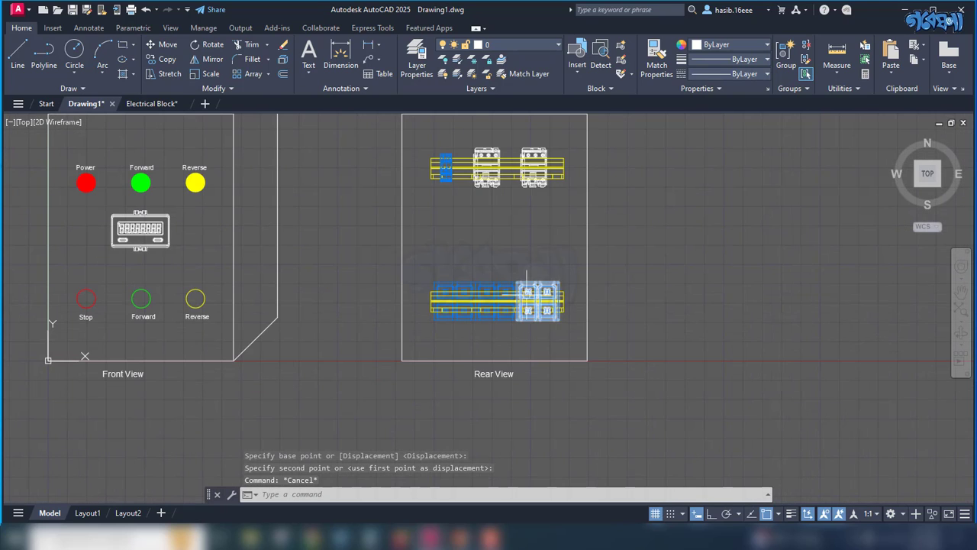
Step: Select the middle and right contactors and the other rear-view devices
left_click(494, 195)
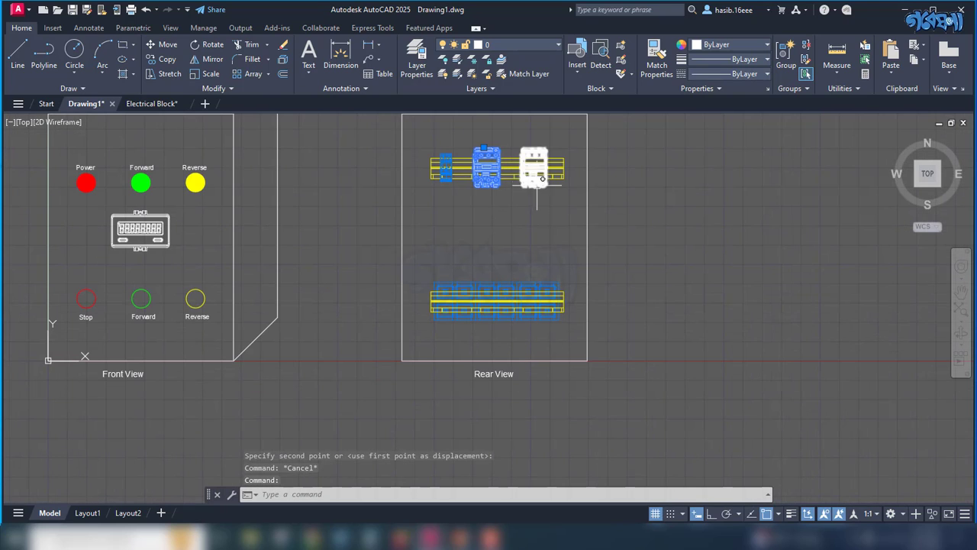
left_click(536, 192)
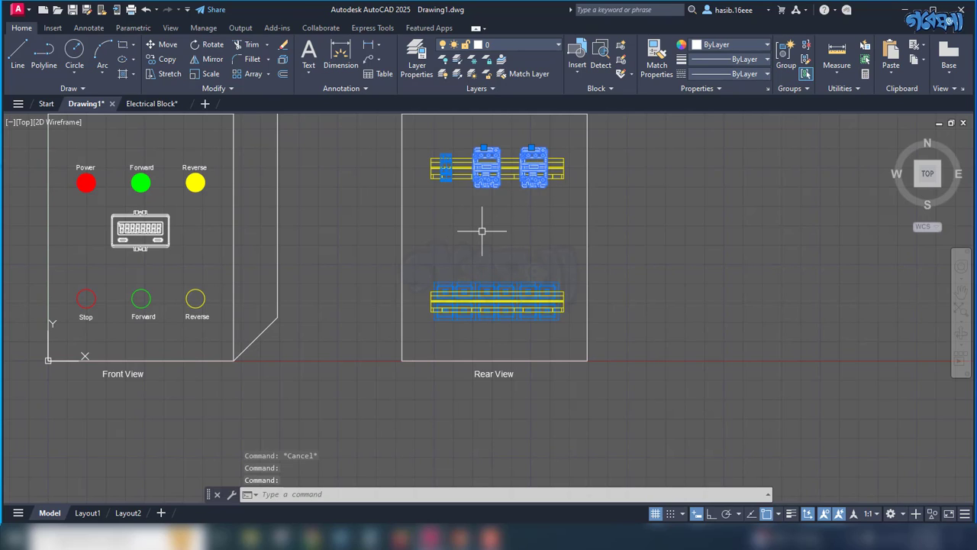
left_click(533, 147)
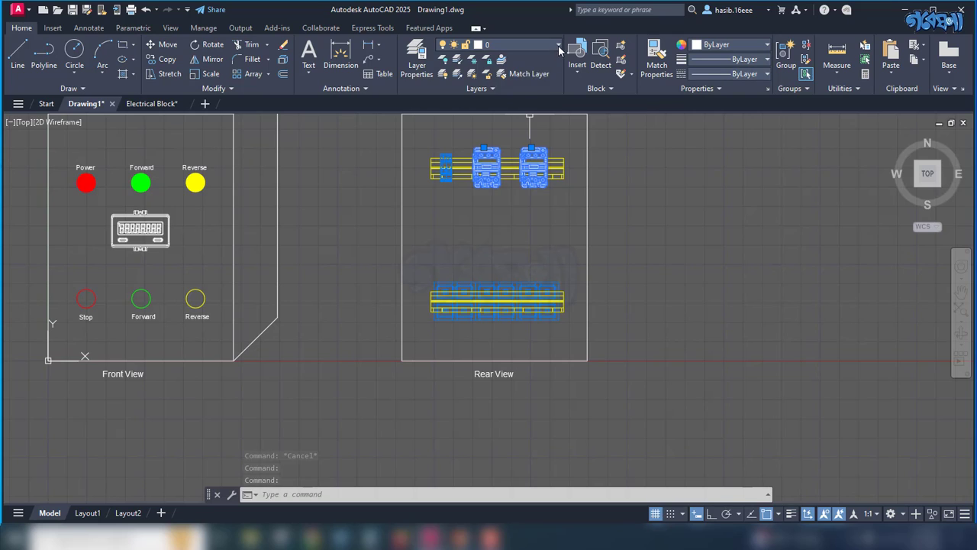
right_click(529, 225)
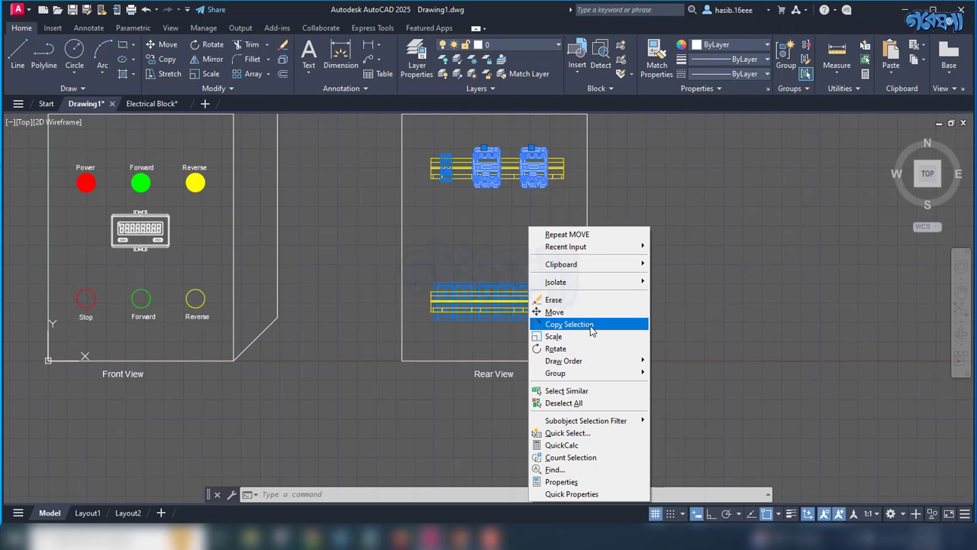
left_click(708, 286)
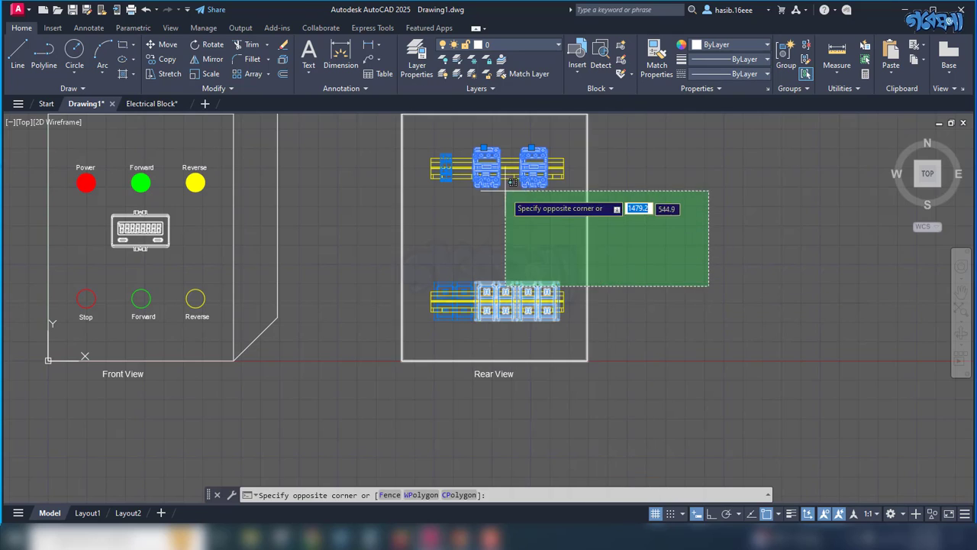
left_click(532, 203)
right_click(532, 203)
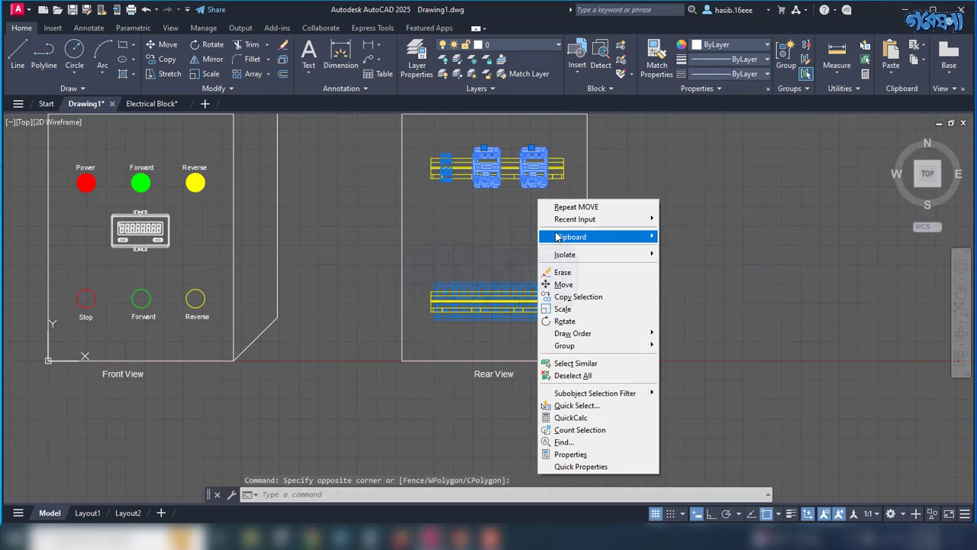
Step: Window-select the rear-view devices and assign them to the Device layer
left_click(717, 245)
left_click(717, 245)
left_click(563, 183)
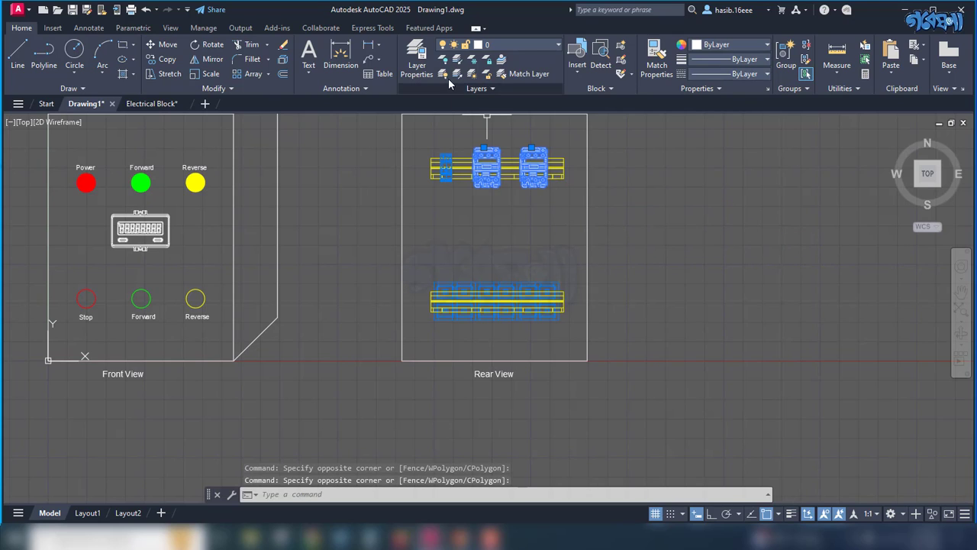
left_click(558, 43)
left_click(497, 60)
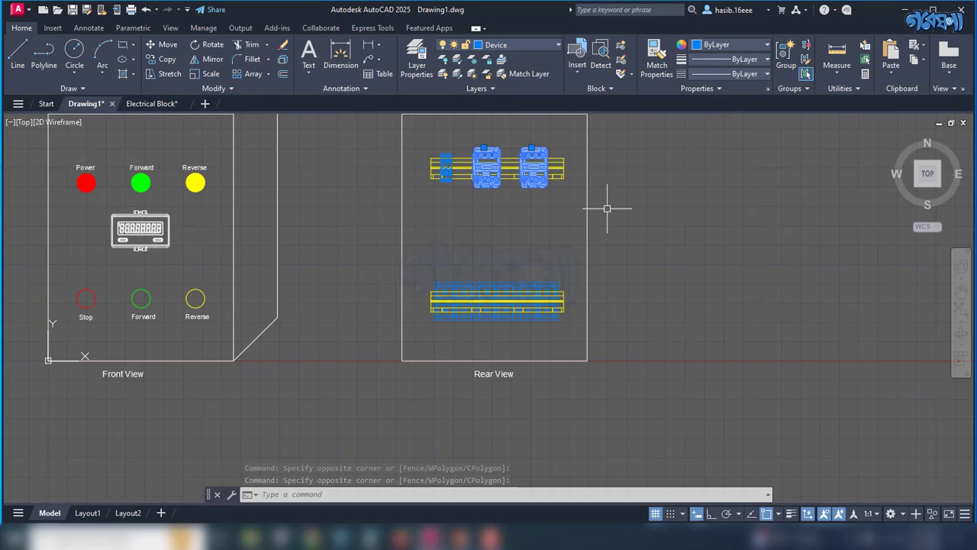
left_click(643, 205)
key("Escape")
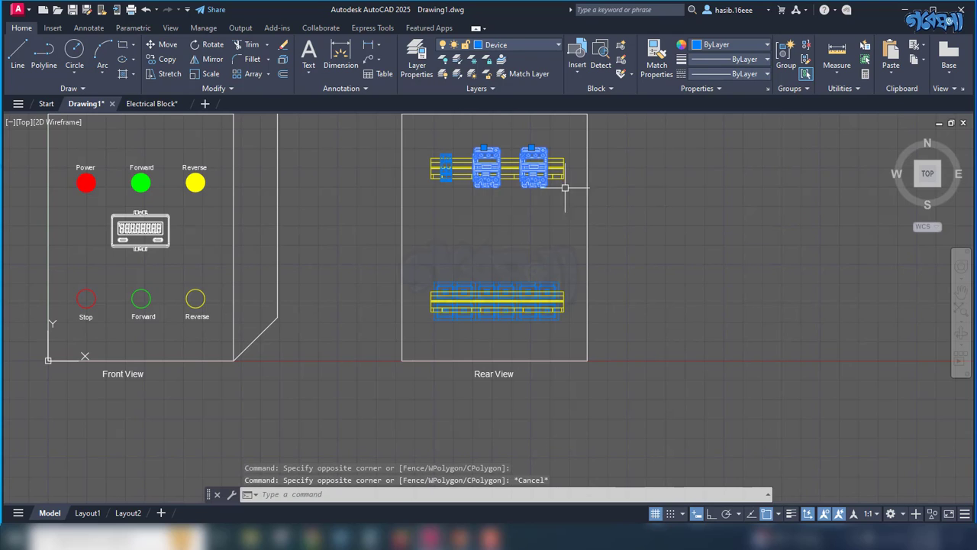
key("Escape")
Step: In the Block Editor, move all MC contactor geometry to the Device layer and save the block
right_click(527, 178)
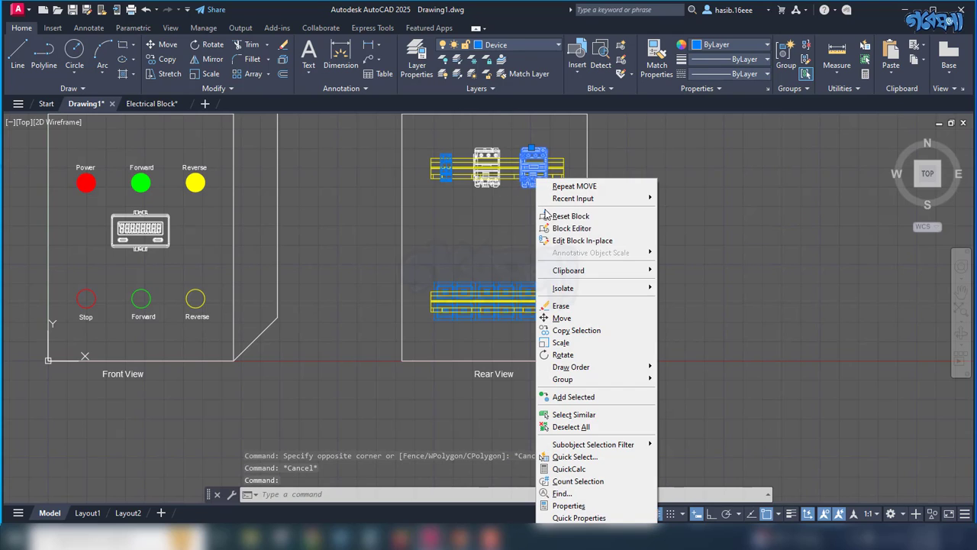
left_click(557, 223)
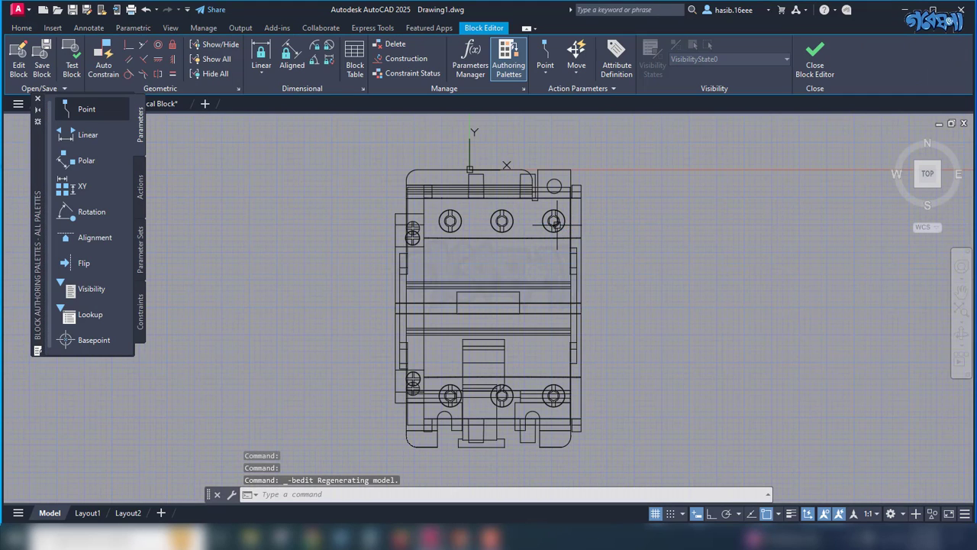
left_click(394, 160)
left_click(618, 455)
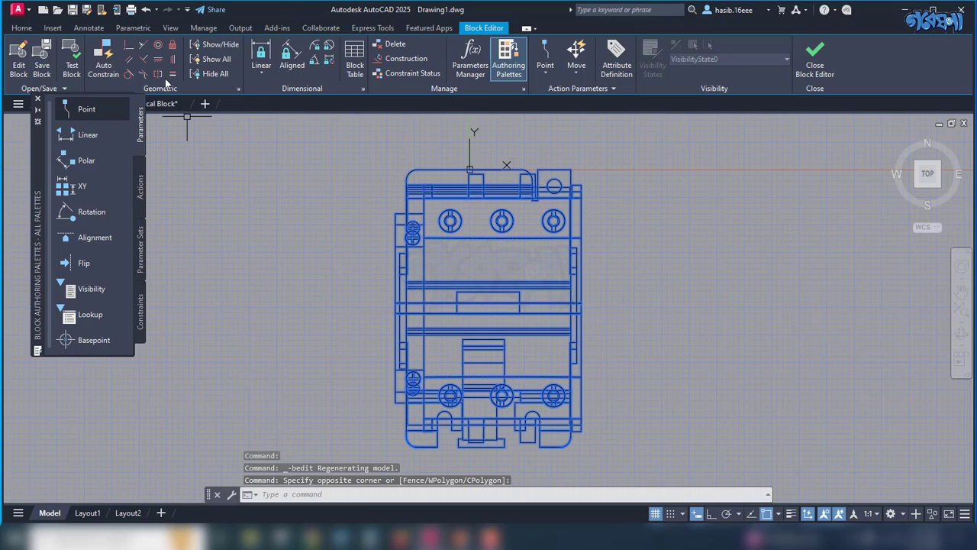
left_click(21, 28)
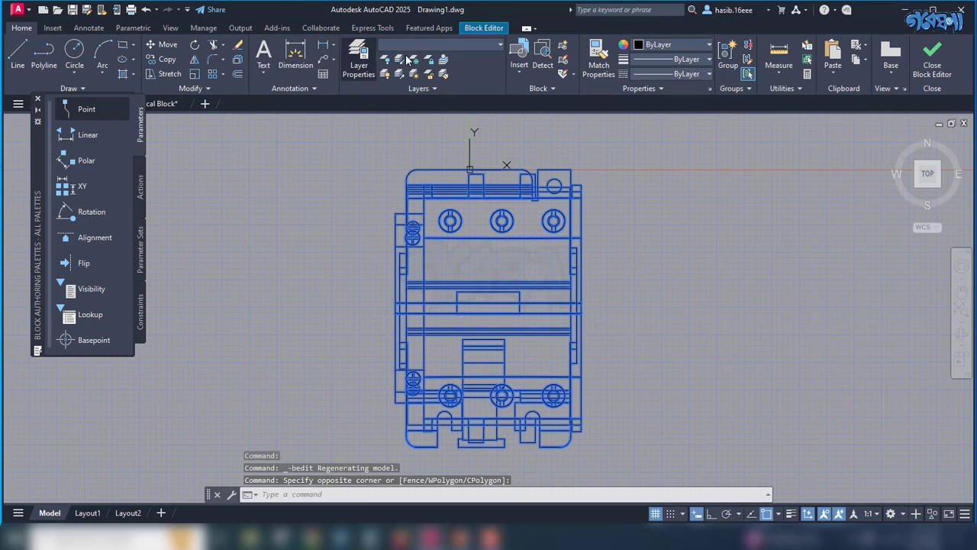
left_click(499, 47)
left_click(439, 89)
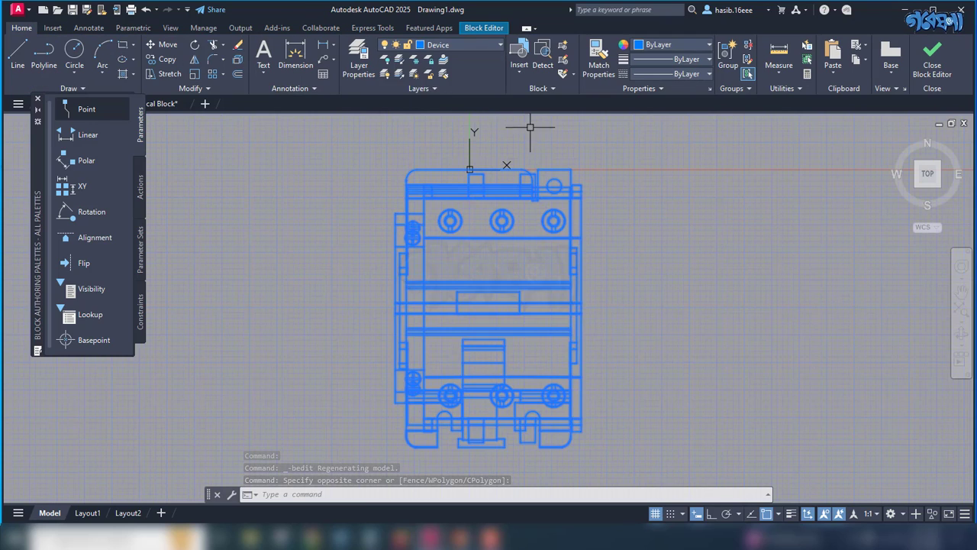
key("Escape")
left_click(933, 55)
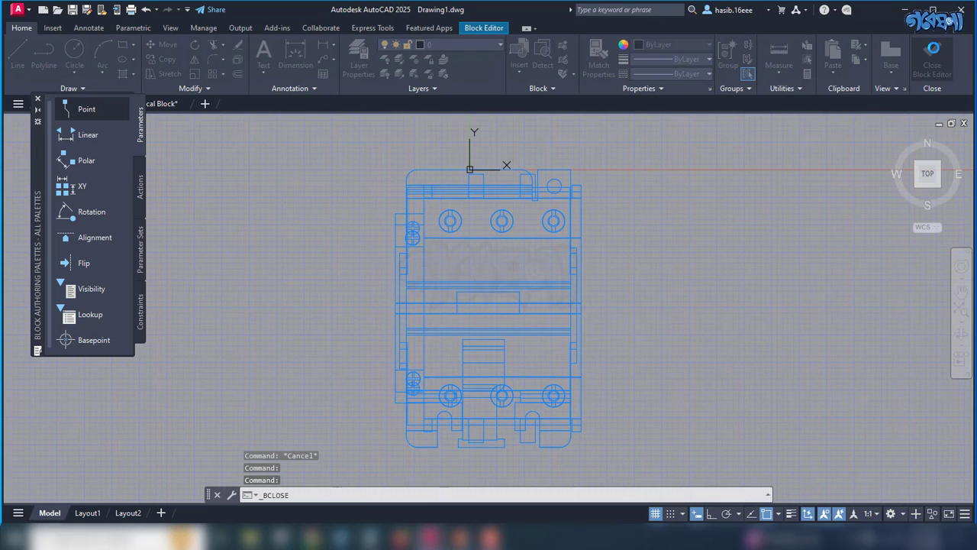
left_click(494, 241)
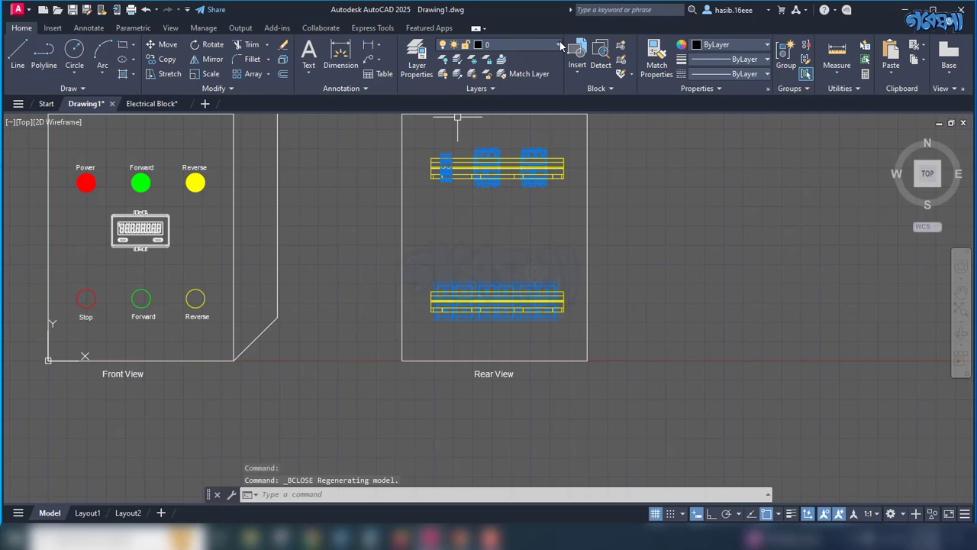
Step: Change the Device layer's colour to index colour 130 (cyan)
left_click(560, 43)
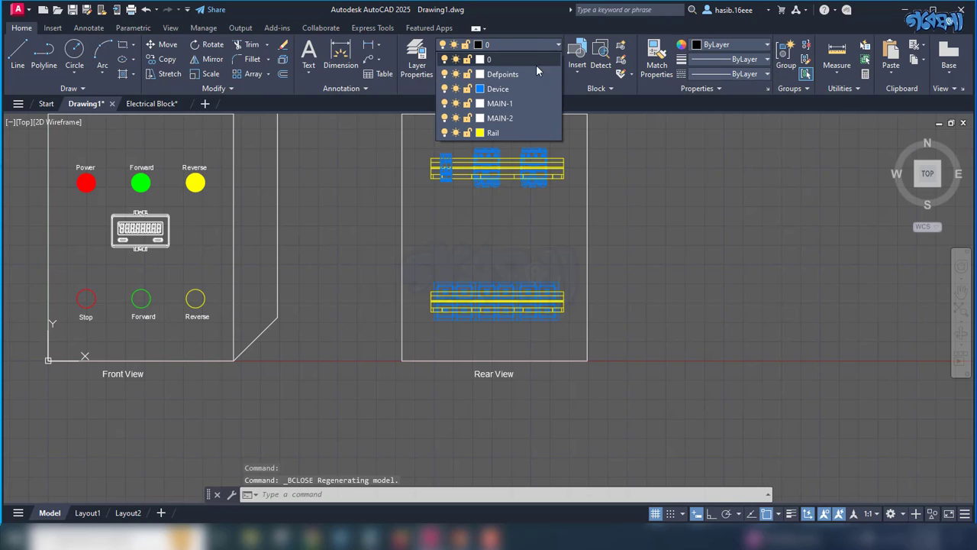
left_click(481, 89)
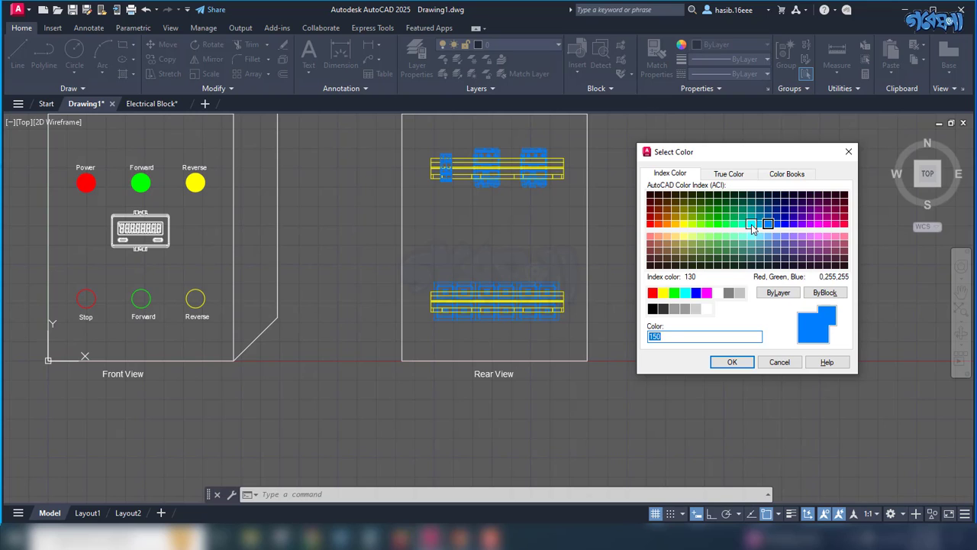
left_click(752, 226)
left_click(733, 362)
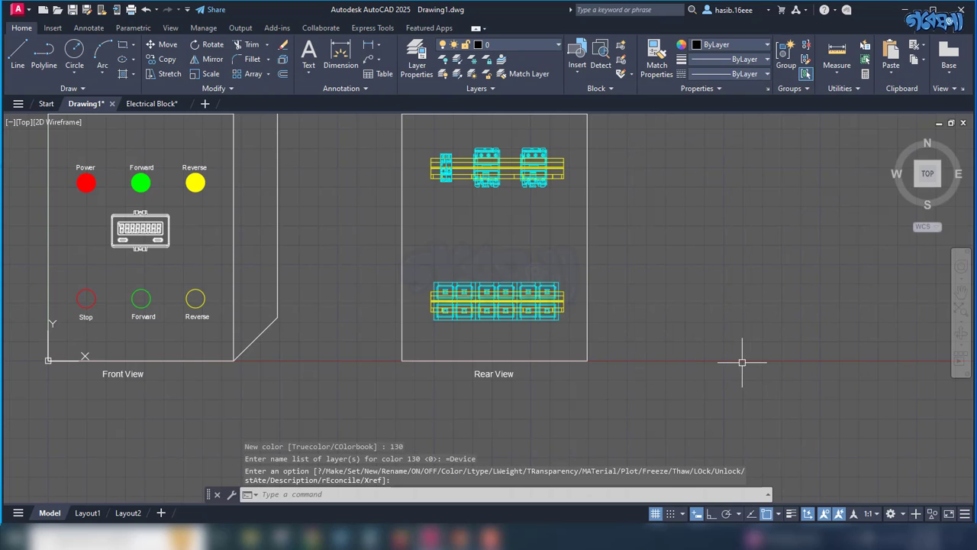
key("Escape")
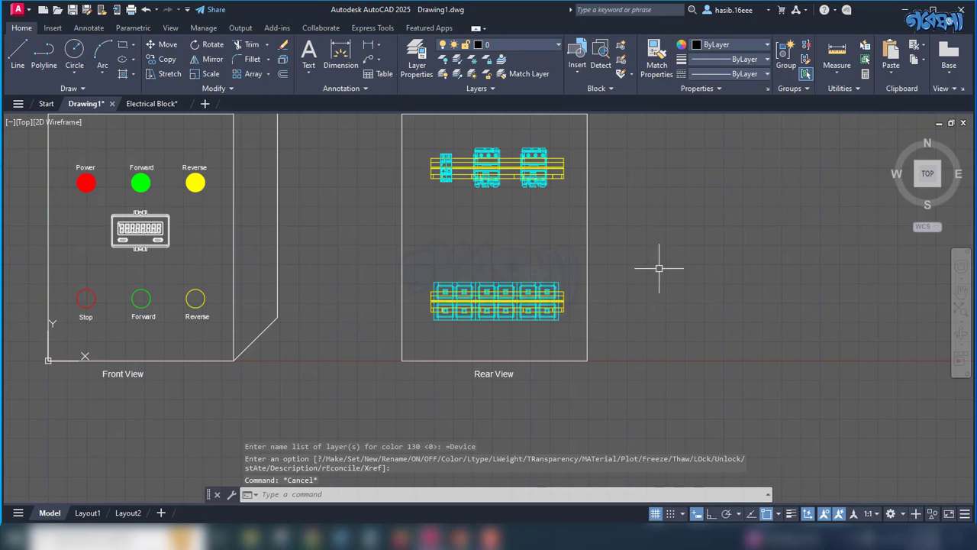
scroll(607, 271, "down", 3)
scroll(535, 276, "down", 3)
scroll(555, 255, "up", 4)
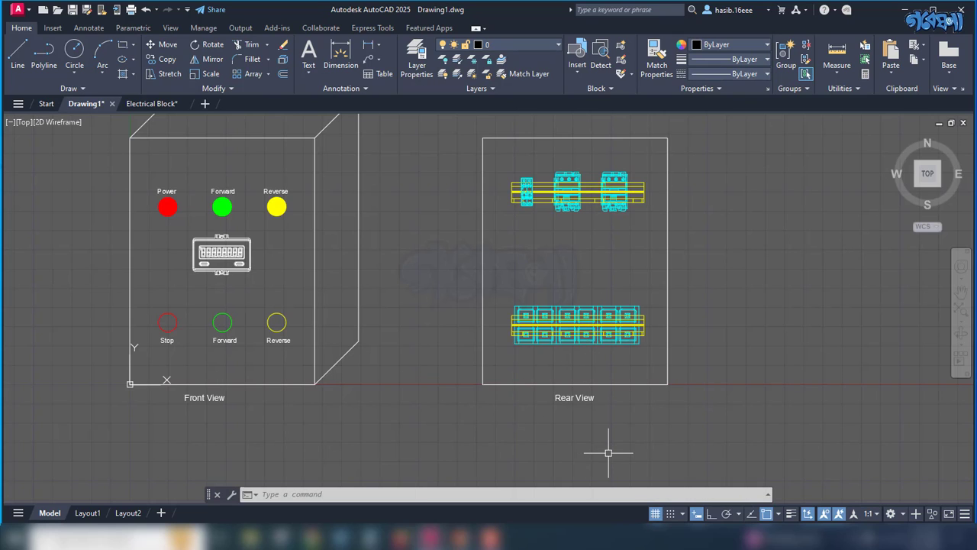
scroll(602, 279, "down", 2)
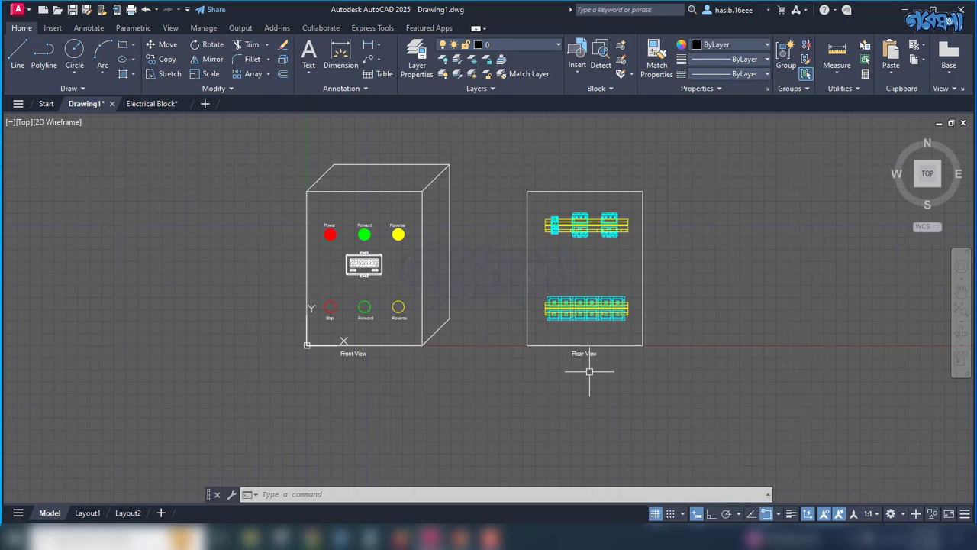
scroll(531, 229, "up", 2)
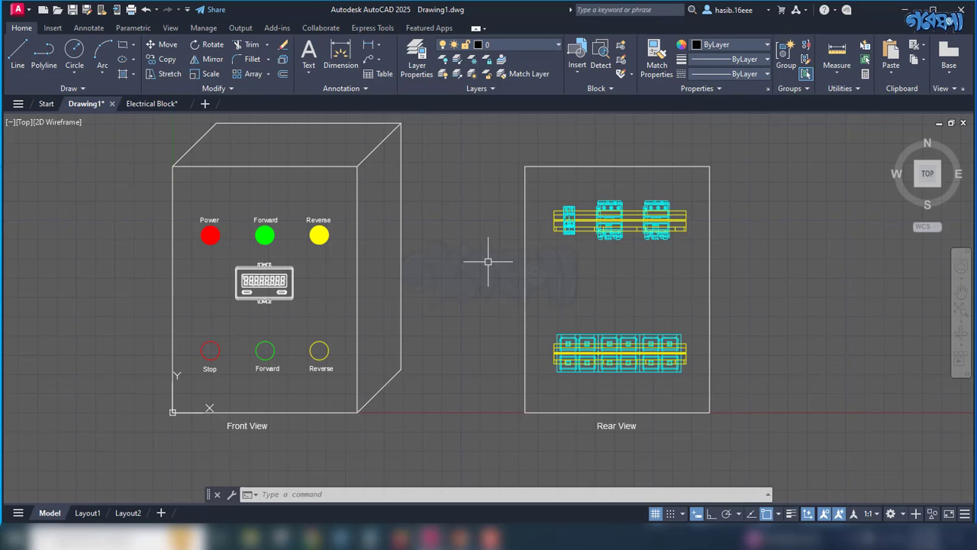
scroll(488, 261, "down", 2)
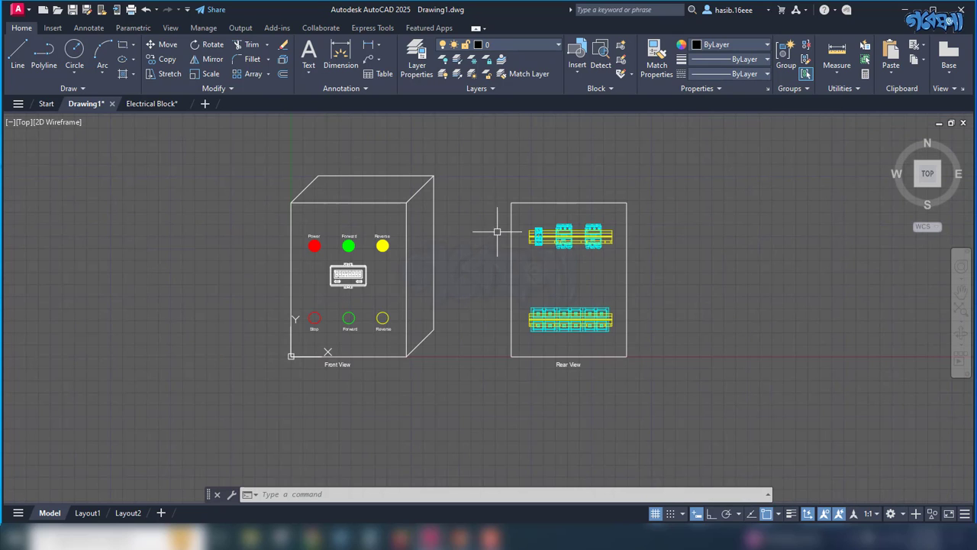